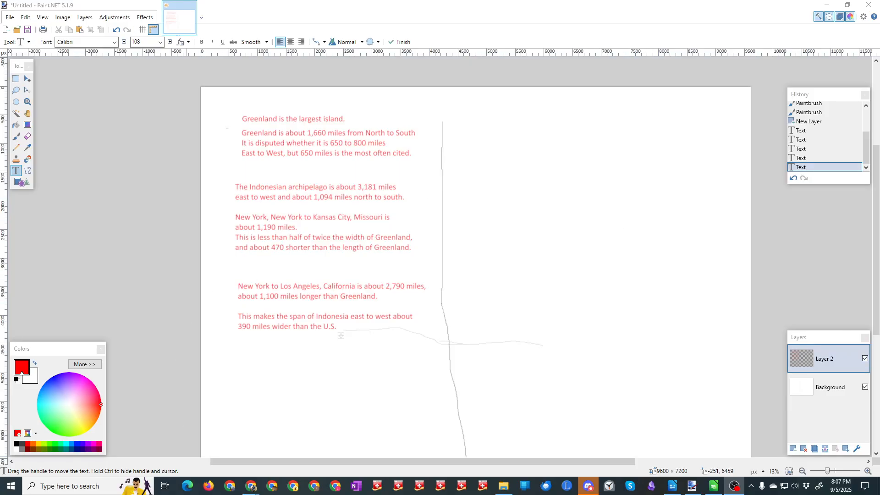
# Step: Switch to Chrome and open the topographic map of Greenland's bedrock at full size
pyautogui.moveTo(253, 487)
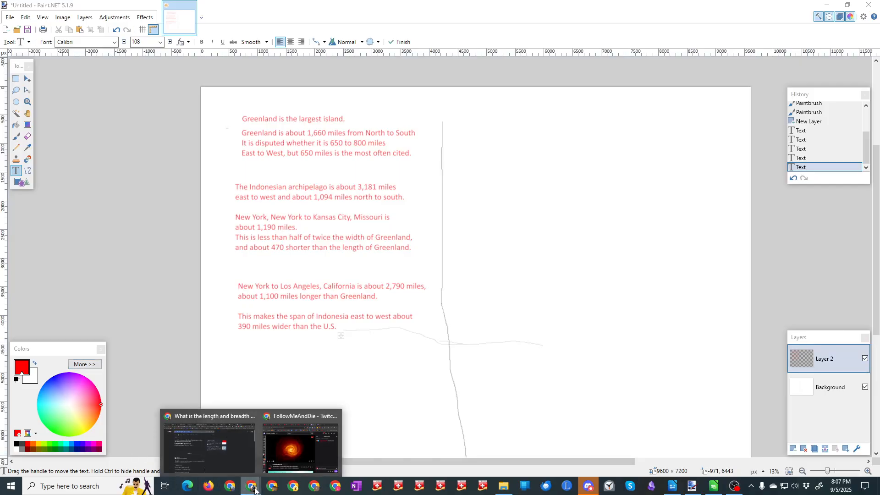
pyautogui.click(212, 442)
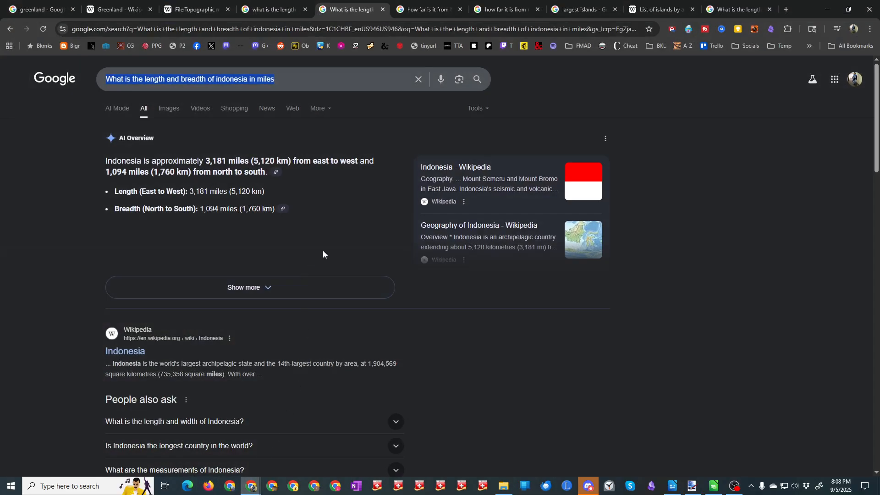
pyautogui.click(195, 9)
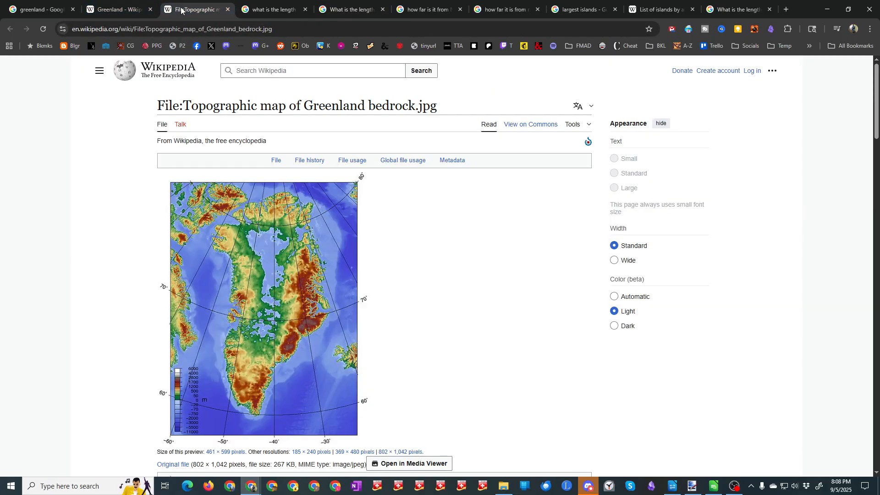
pyautogui.click(273, 317)
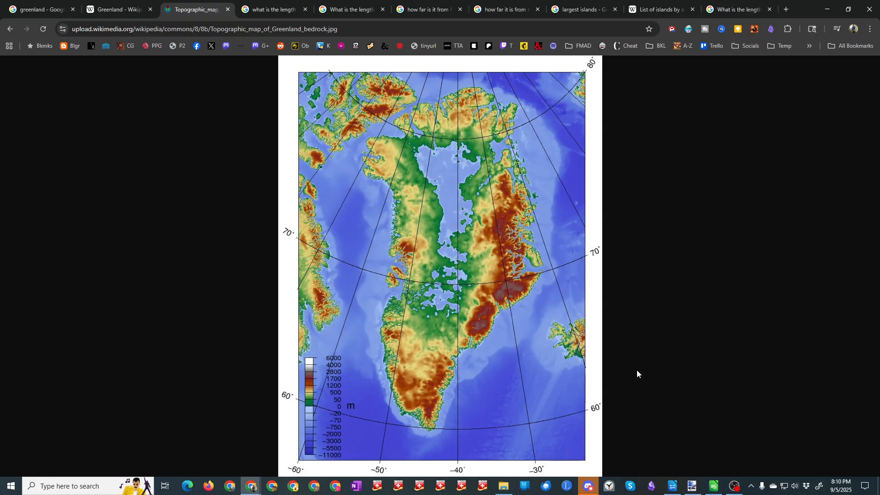
# Step: Search Google for "what is 59 f in celsius" in a new tab and return to the Greenland bedrock map
pyautogui.click(786, 10)
pyautogui.write('what')
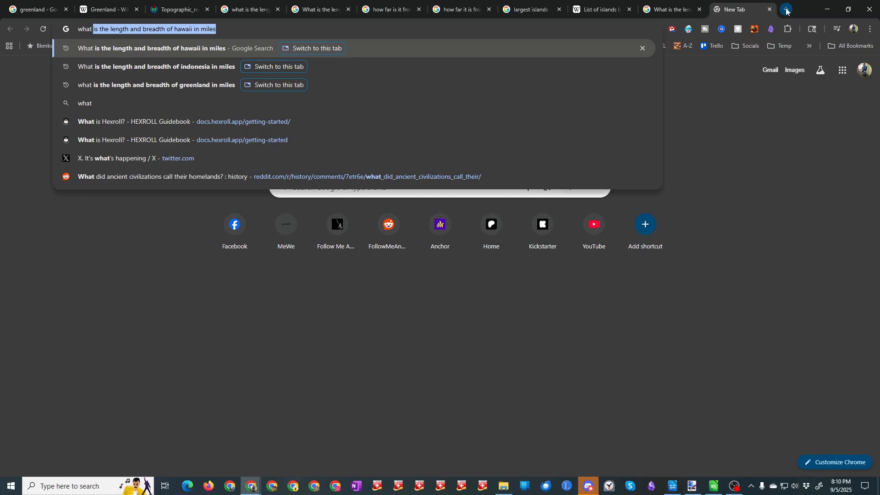
pyautogui.write(' is 59 ')
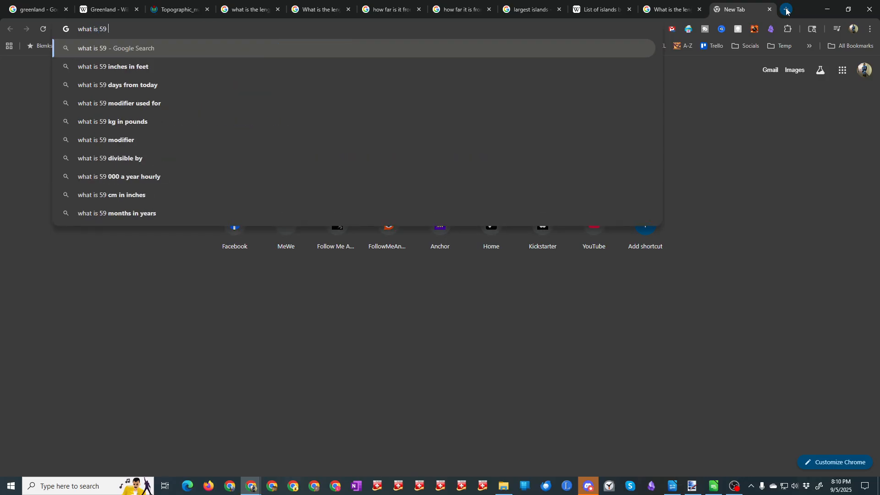
pyautogui.write('f in')
pyautogui.press('Return')
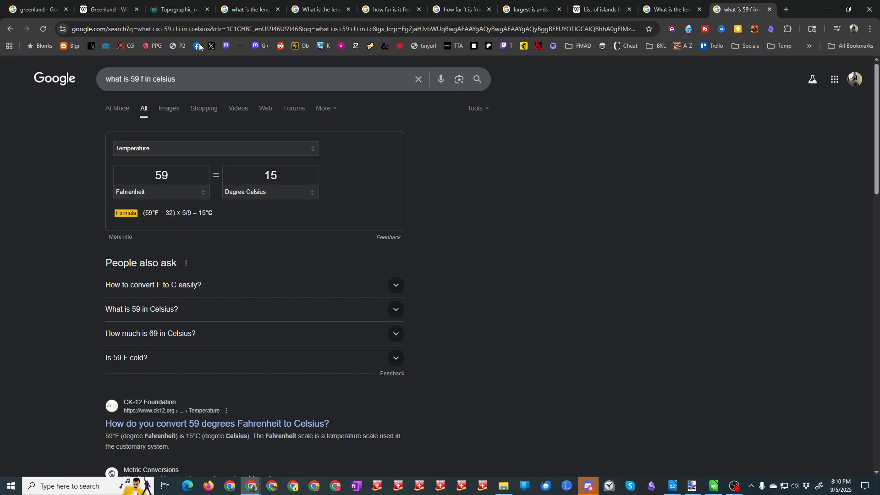
pyautogui.click(178, 9)
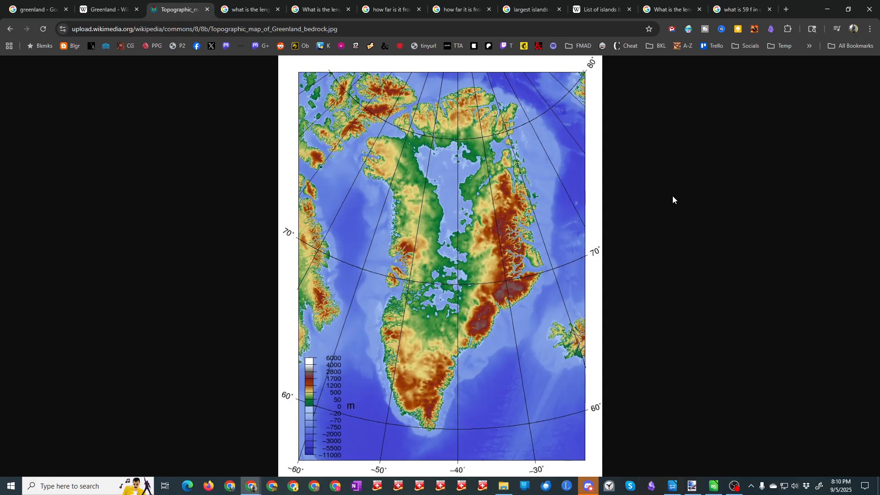
# Step: Switch to Paint.NET and look over the canvas with the red notes on island and distance sizes
pyautogui.click(693, 484)
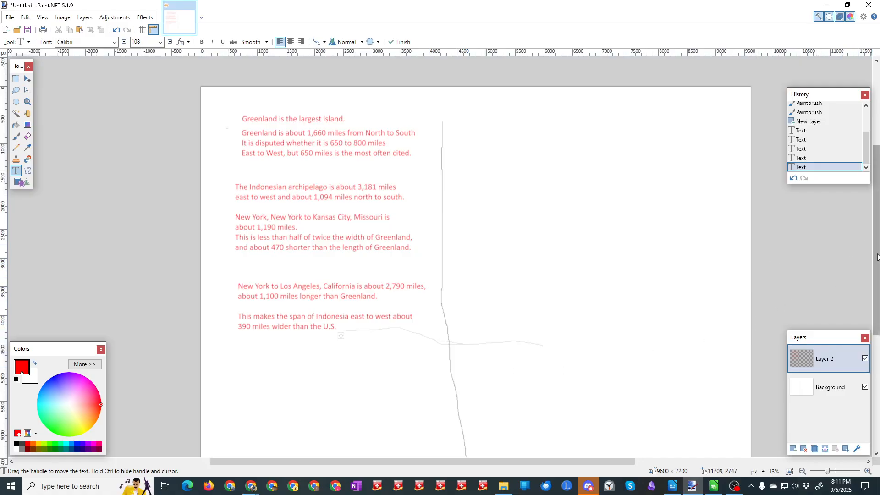
pyautogui.scroll(-4, 874, 249)
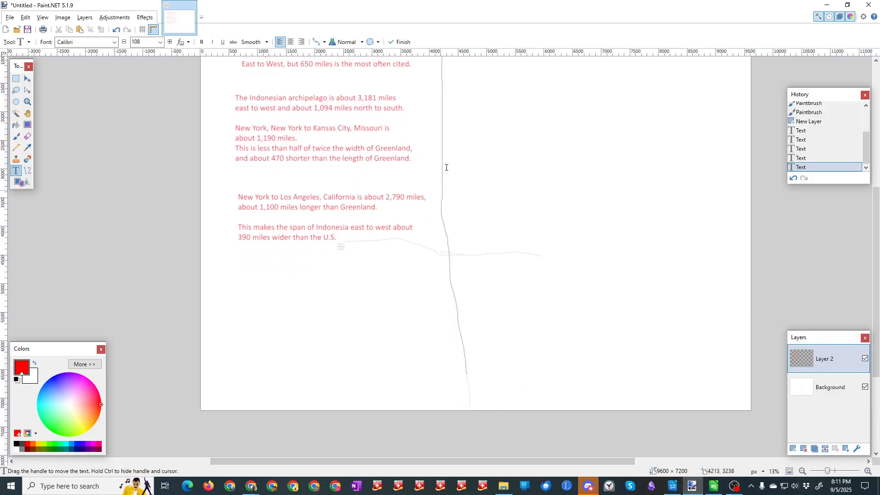
pyautogui.moveTo(878, 215); pyautogui.dragTo(873, 162)
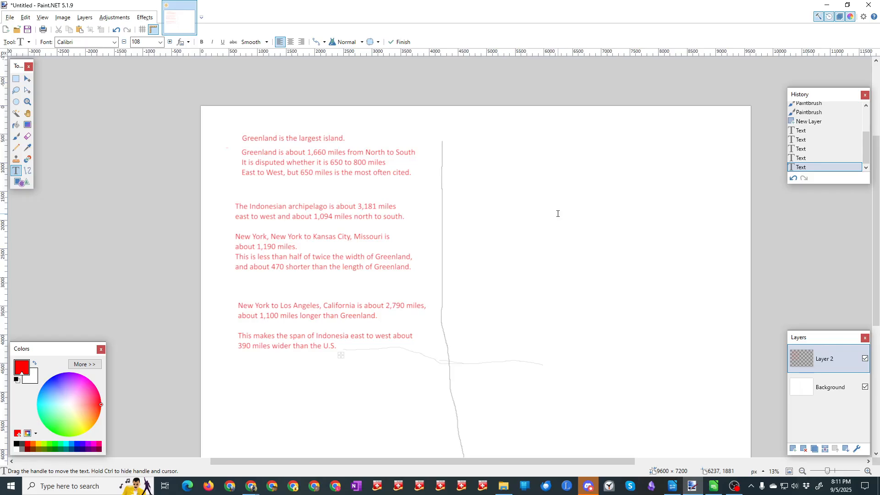
pyautogui.click(16, 92)
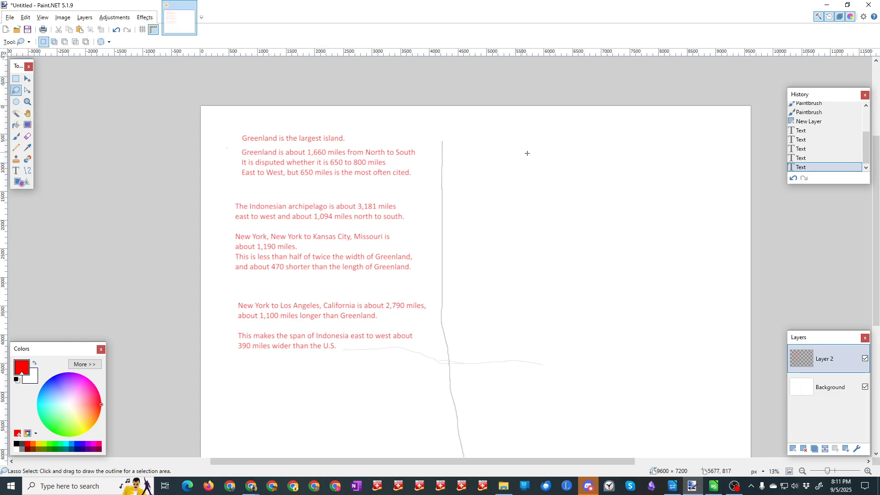
pyautogui.moveTo(491, 157)
pyautogui.mouseDown()
pyautogui.moveTo(485, 198)
pyautogui.moveTo(514, 253)
pyautogui.moveTo(601, 280)
pyautogui.moveTo(662, 272)
pyautogui.moveTo(689, 219)
pyautogui.moveTo(683, 152)
pyautogui.moveTo(500, 147)
pyautogui.mouseUp()
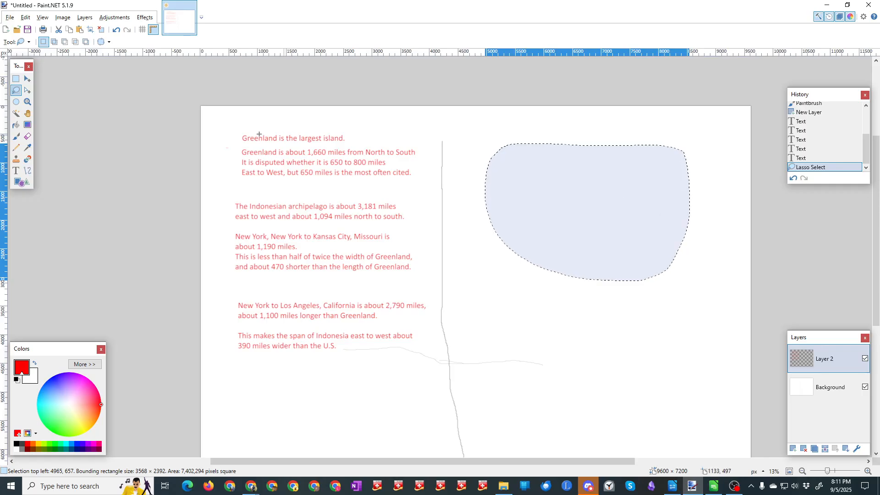
pyautogui.click(315, 383)
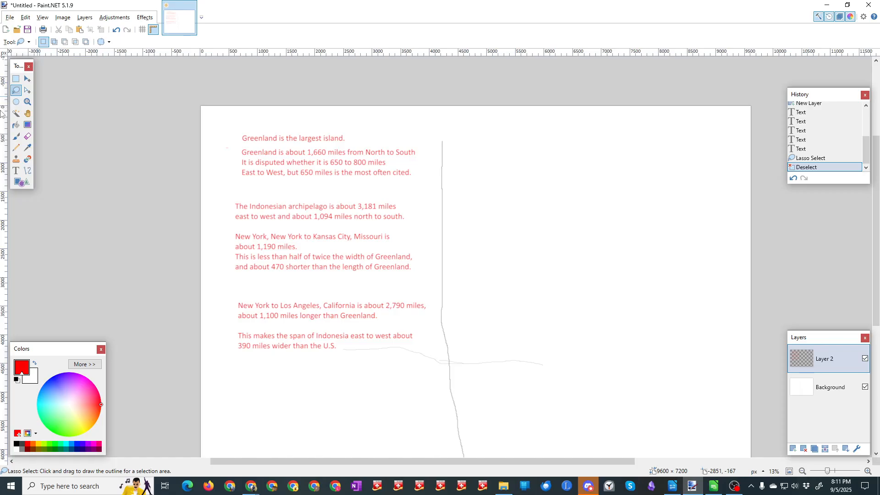
# Step: Draw a red ellipse outline about 4232 × 2776 px in the empty area beside the notes, with brush size 10
pyautogui.click(20, 183)
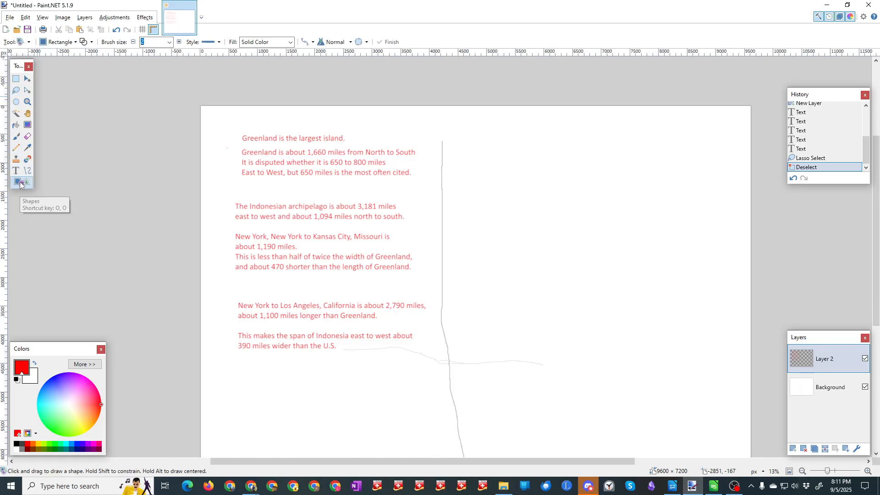
pyautogui.click(75, 42)
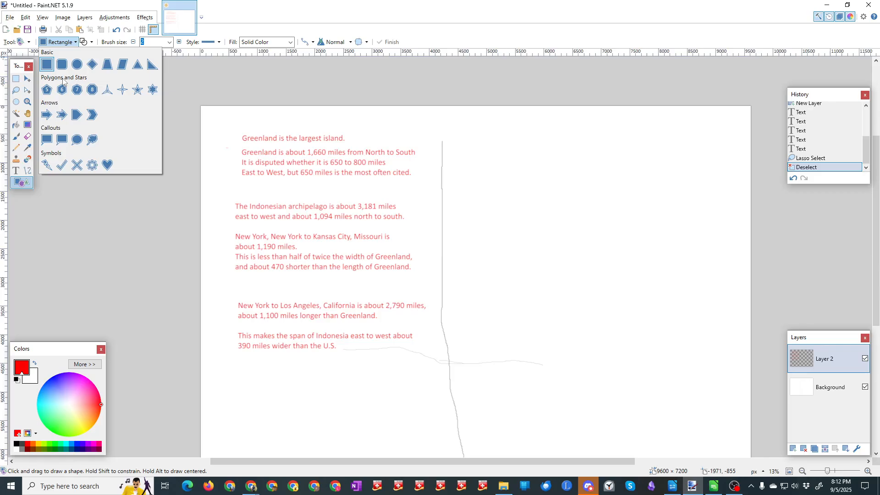
pyautogui.click(77, 64)
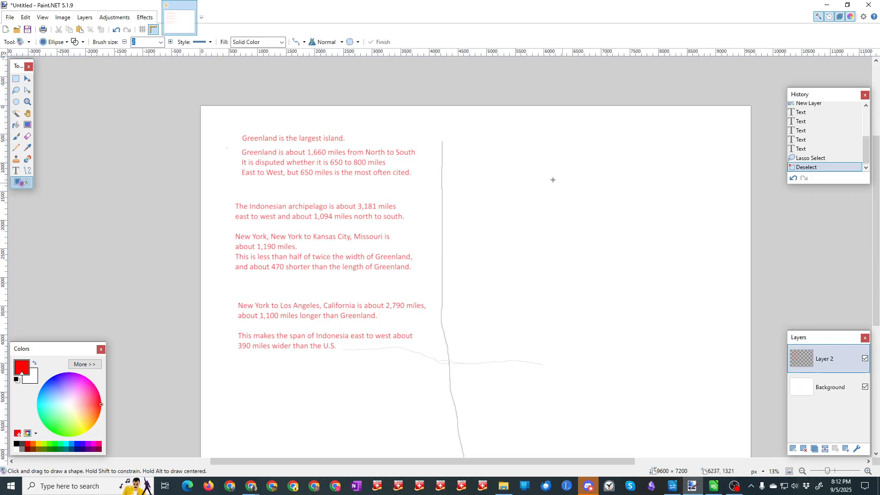
pyautogui.moveTo(518, 158); pyautogui.dragTo(720, 319)
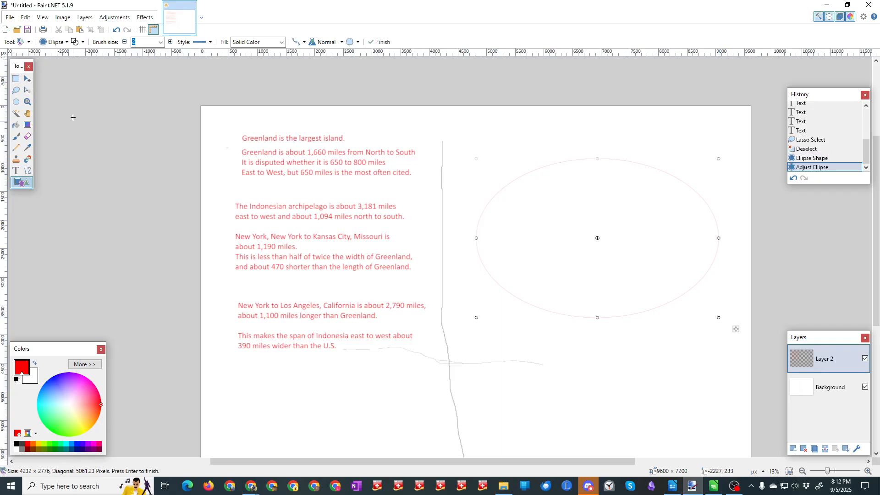
pyautogui.click(160, 41)
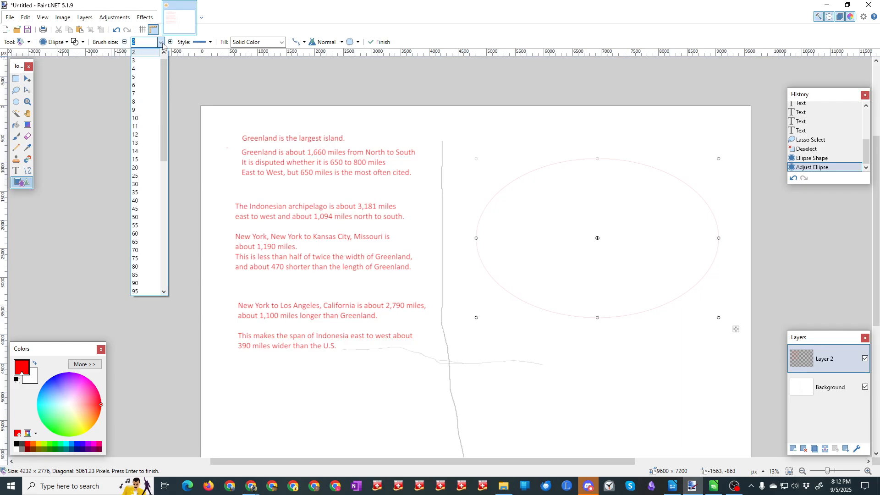
pyautogui.click(142, 119)
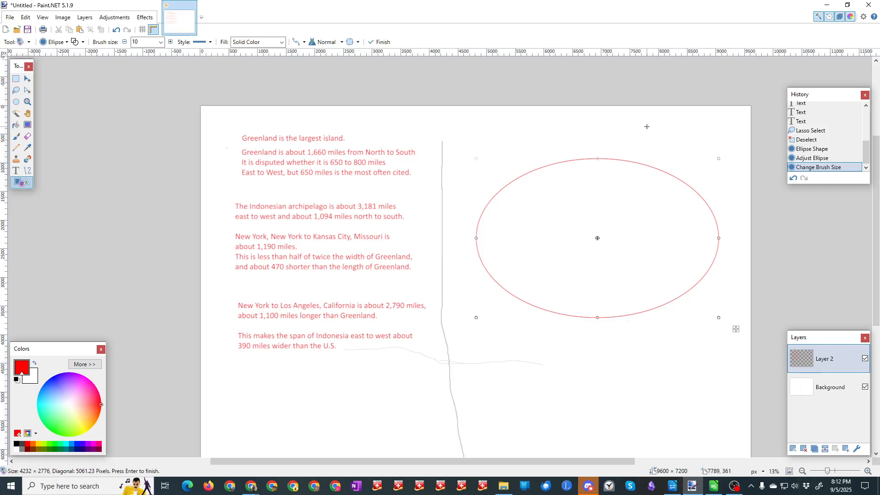
pyautogui.click(28, 79)
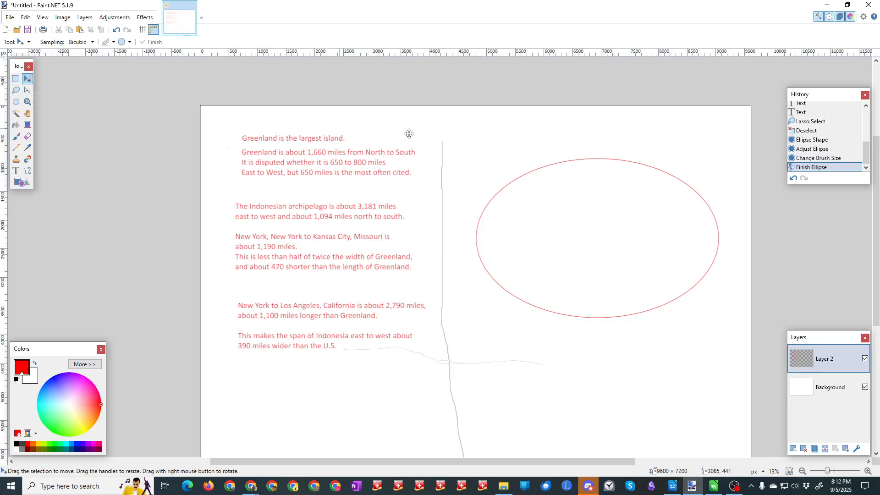
pyautogui.click(534, 140)
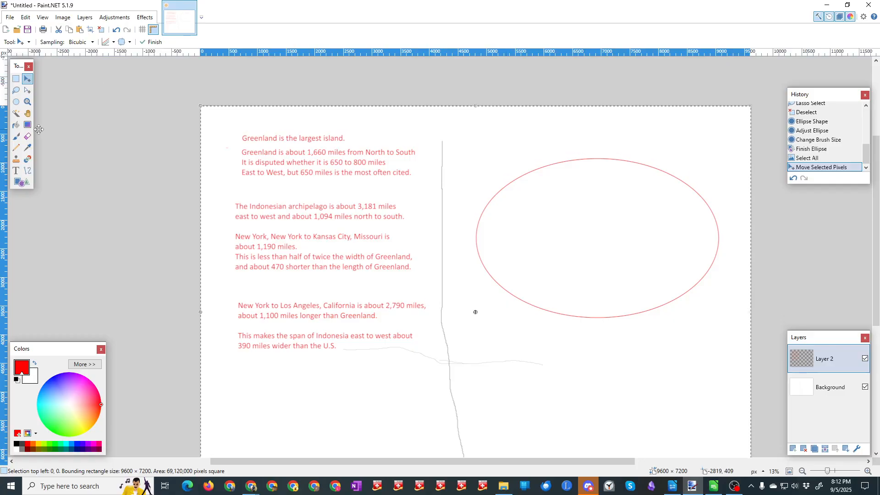
# Step: Paint two freehand red lines inside the ellipse, one running inward from its edge and a shorter one meeting its inner end
pyautogui.click(16, 136)
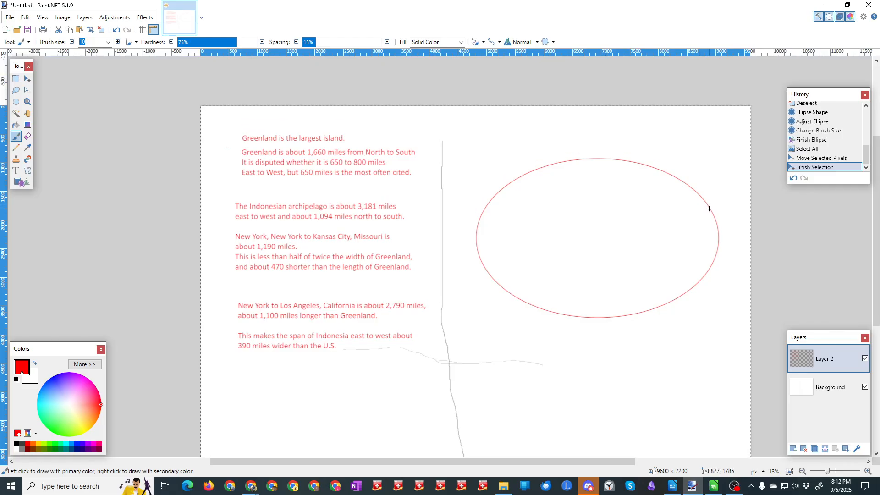
pyautogui.moveTo(710, 209); pyautogui.dragTo(624, 232)
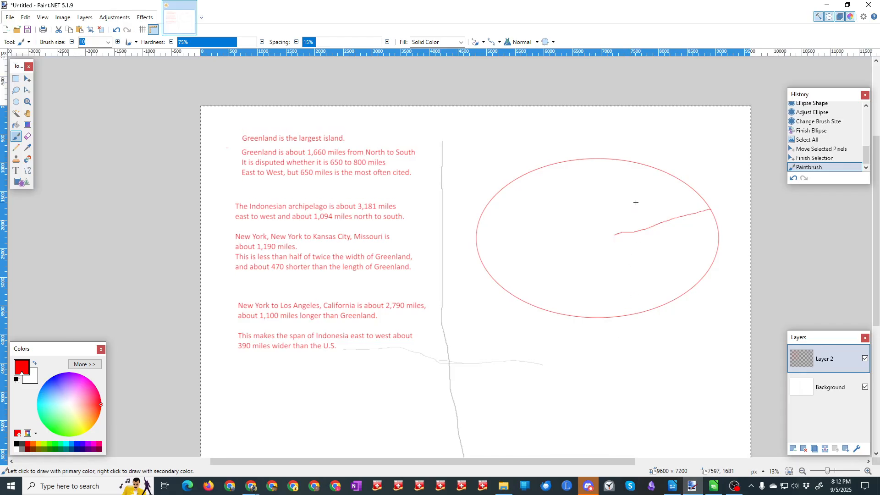
pyautogui.moveTo(636, 203); pyautogui.dragTo(615, 229)
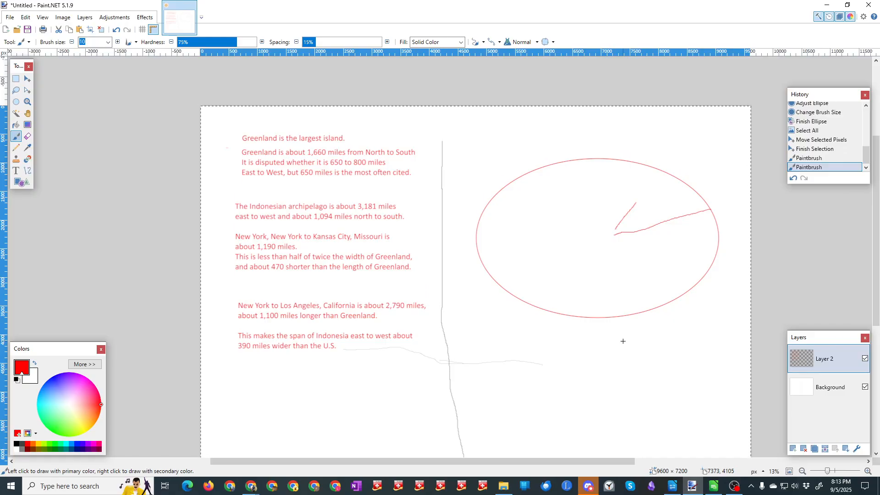
# Step: Switch to Chrome and search Google for "global map" in a new tab
pyautogui.moveTo(257, 491)
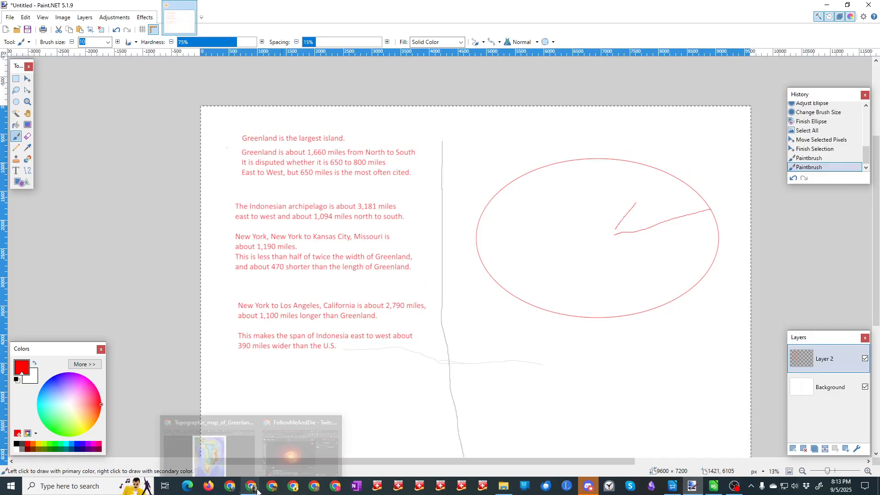
pyautogui.click(209, 447)
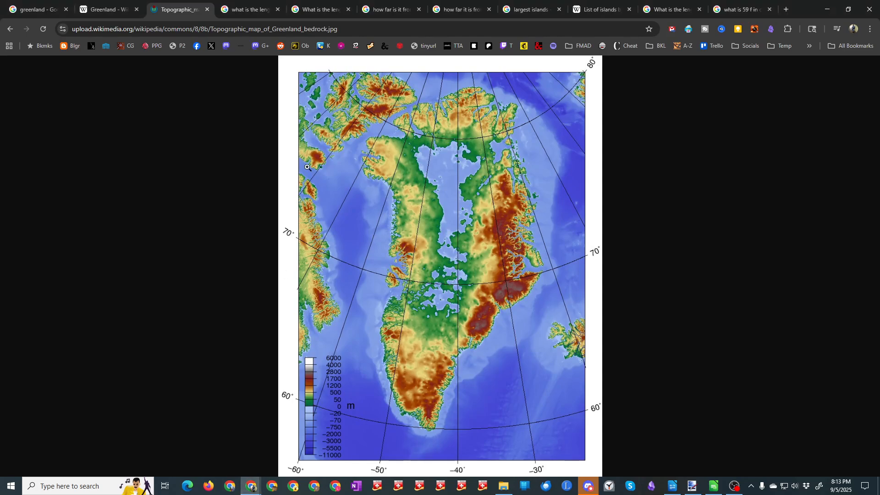
pyautogui.click(785, 9)
pyautogui.click(282, 29)
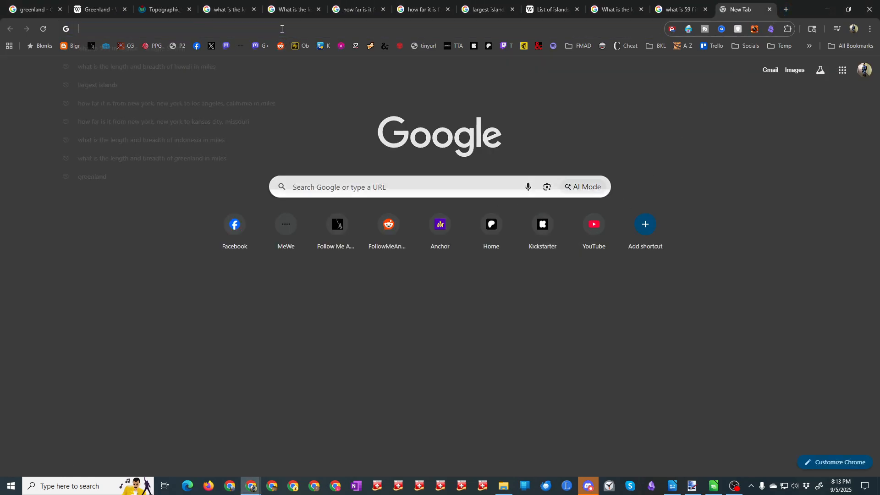
pyautogui.write('global map')
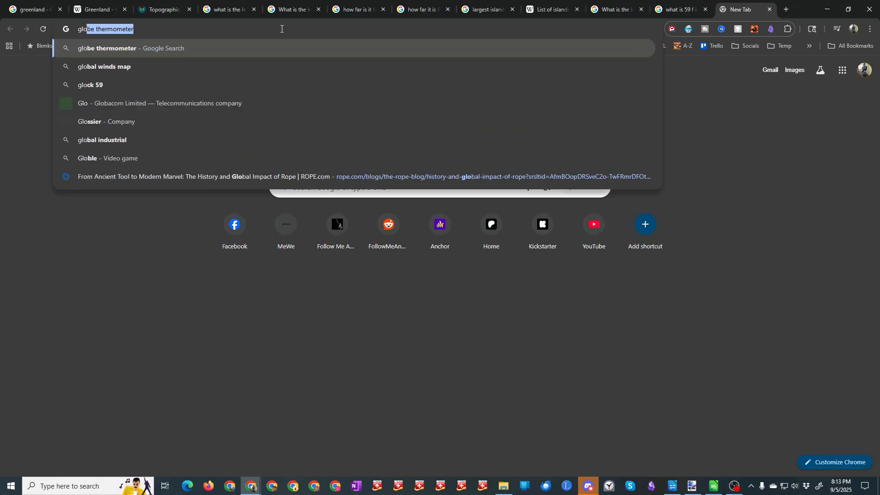
pyautogui.press('Return')
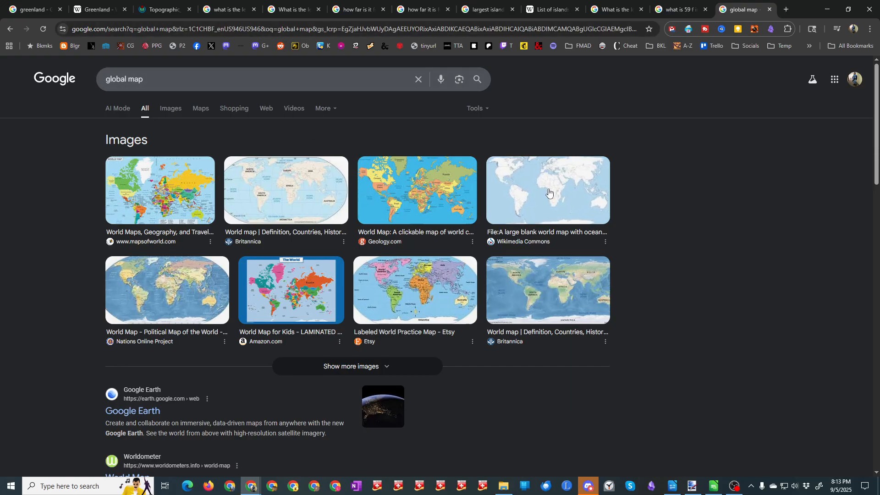
# Step: Open the Wikimedia Commons blank world map with oceans marked in blue at full size
pyautogui.click(550, 193)
pyautogui.click(718, 195)
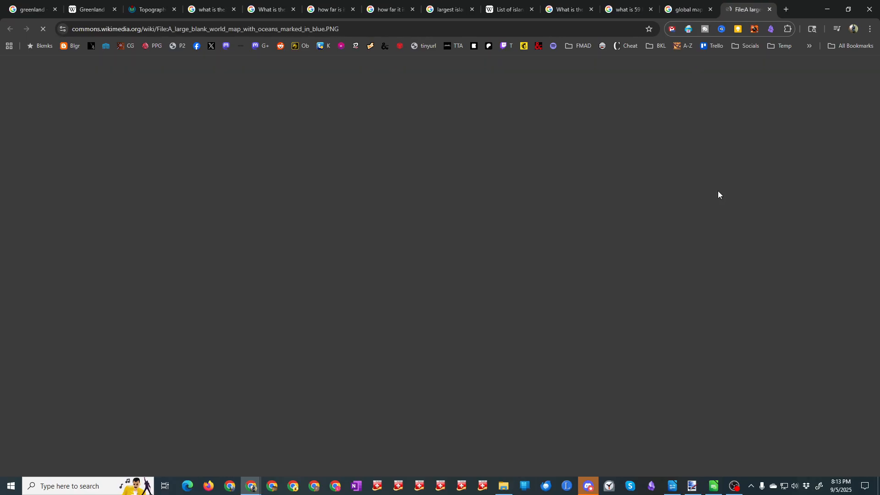
pyautogui.click(369, 264)
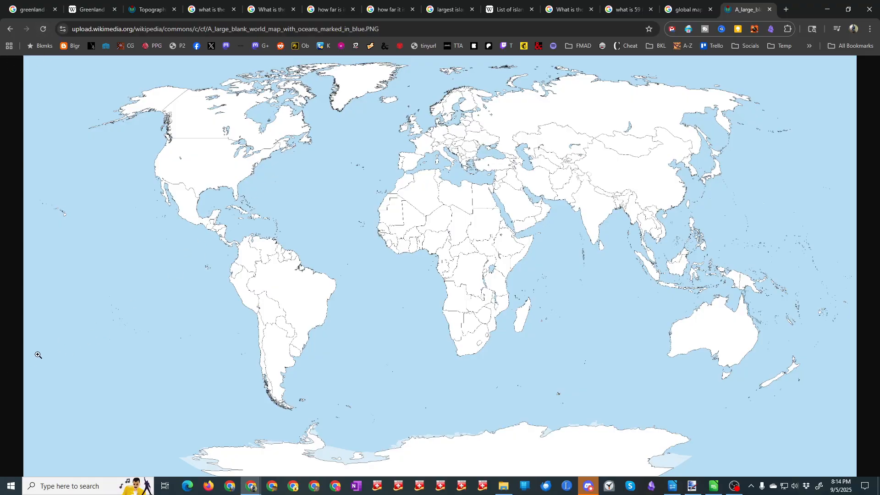
# Step: Copy the blank world map image to the clipboard and switch to Paint.NET
pyautogui.rightClick(353, 189)
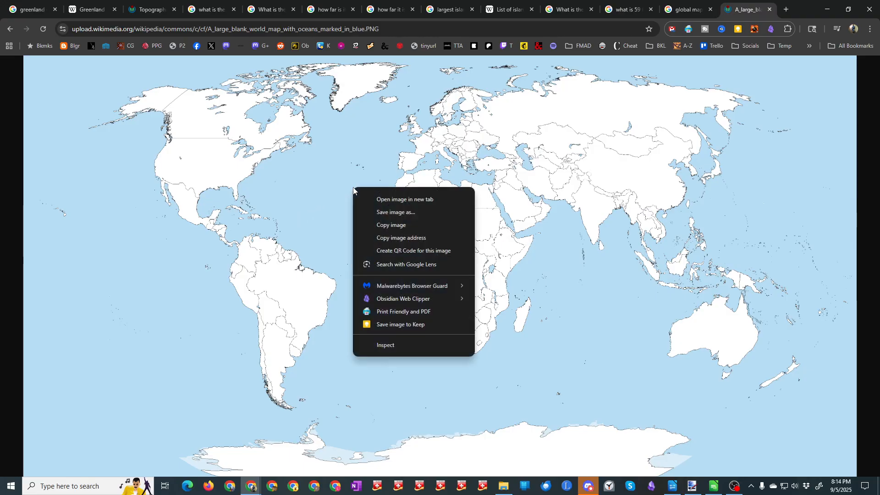
pyautogui.click(391, 225)
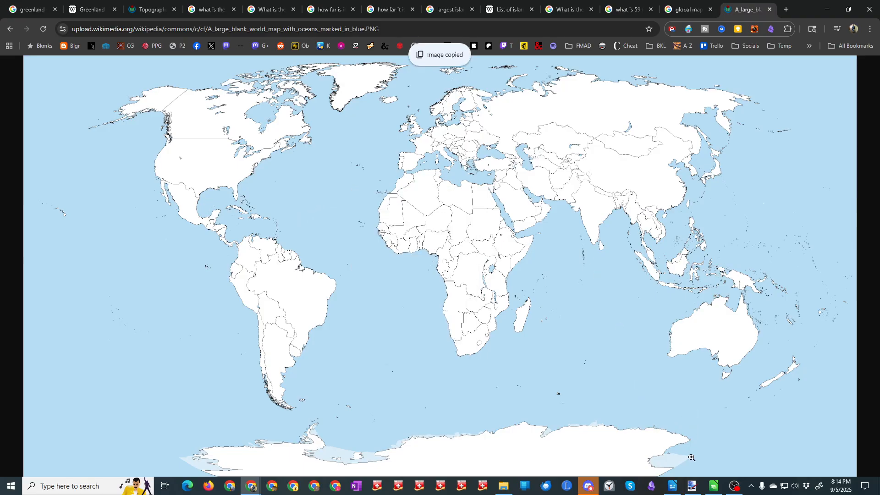
pyautogui.click(692, 486)
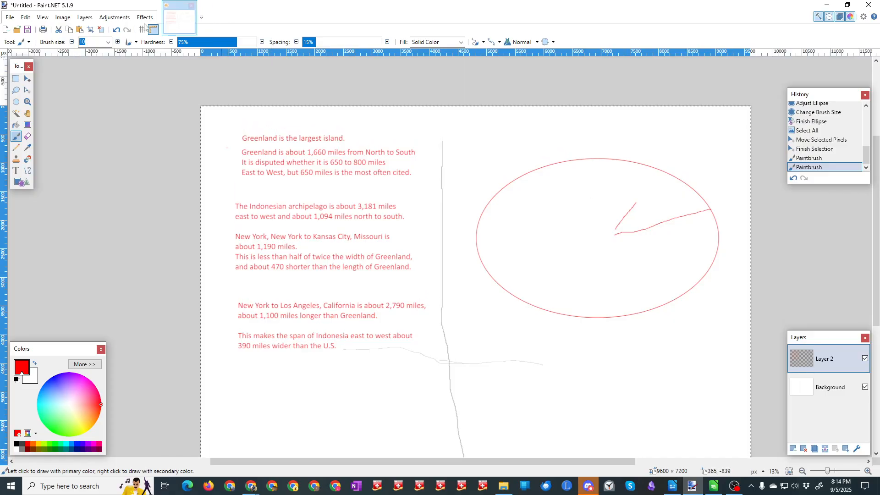
# Step: Create a new 4977 × 2515 pixel image and paste the copied blank world map into it
pyautogui.click(7, 31)
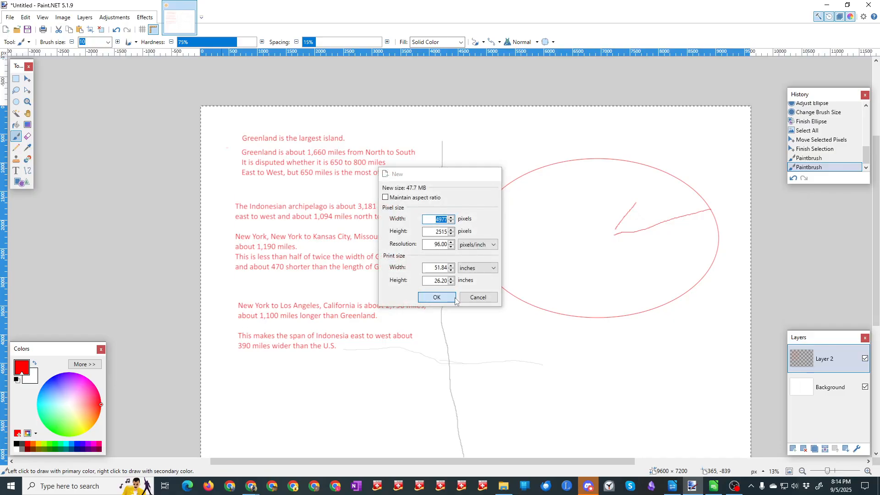
pyautogui.click(436, 297)
pyautogui.hotkey('ctrl', 'v')
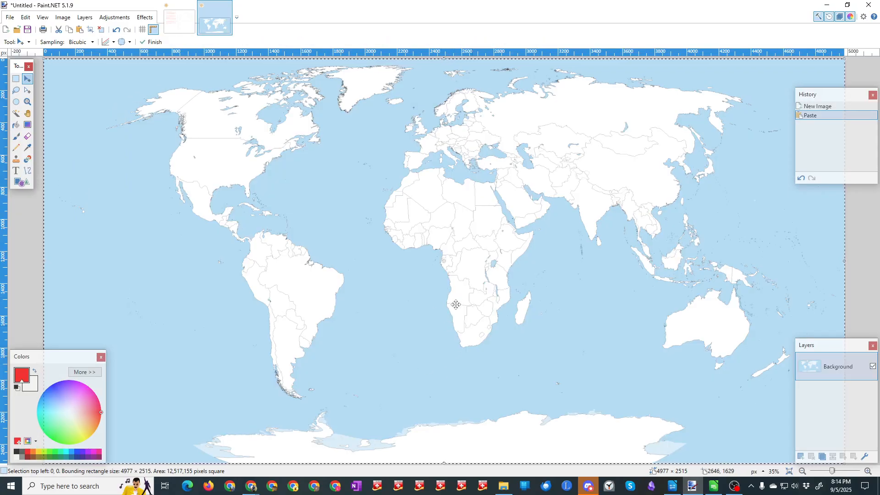
# Step: Add a layer named "Labels" above the world map and activate the Line / Curve tool
pyautogui.click(801, 457)
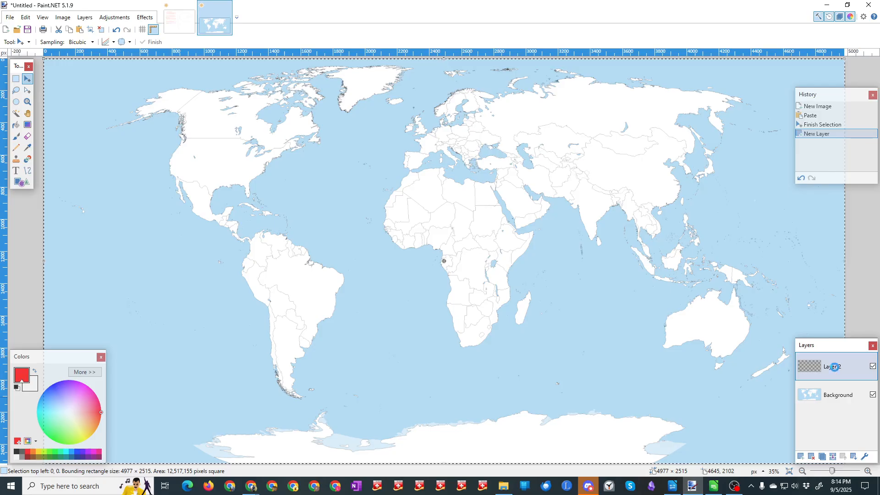
pyautogui.doubleClick(835, 366)
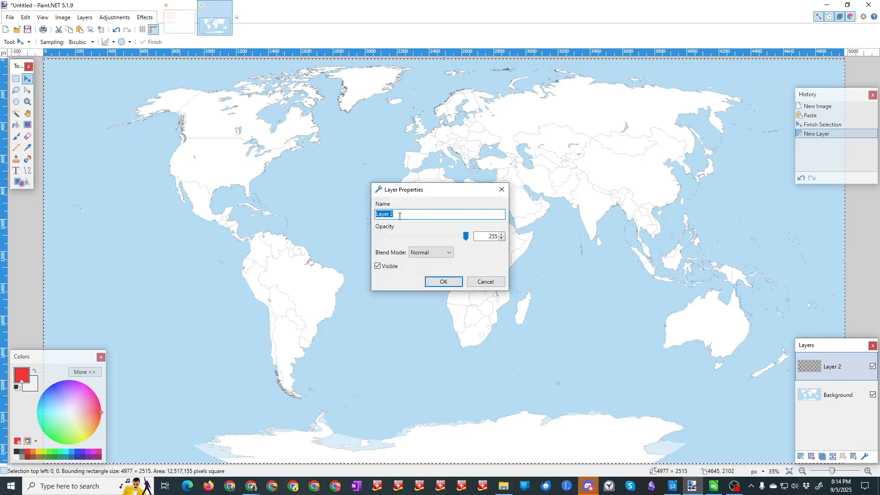
pyautogui.write('Labels')
pyautogui.press('Return')
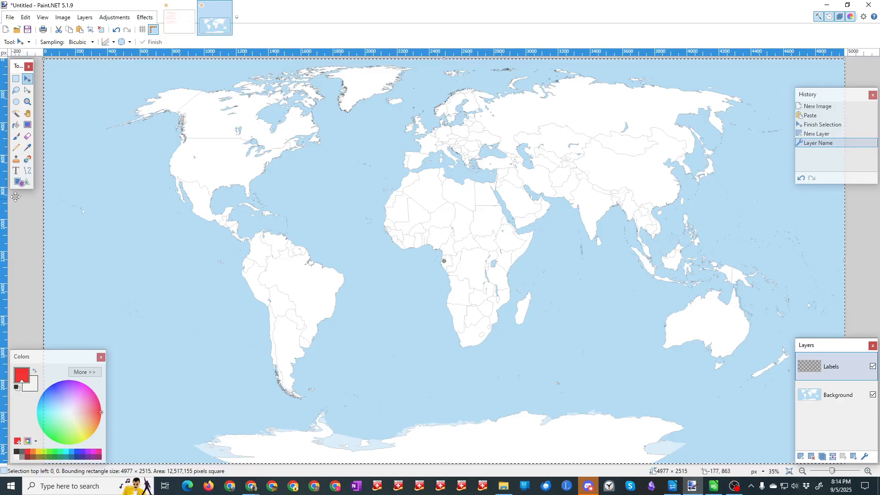
pyautogui.click(27, 171)
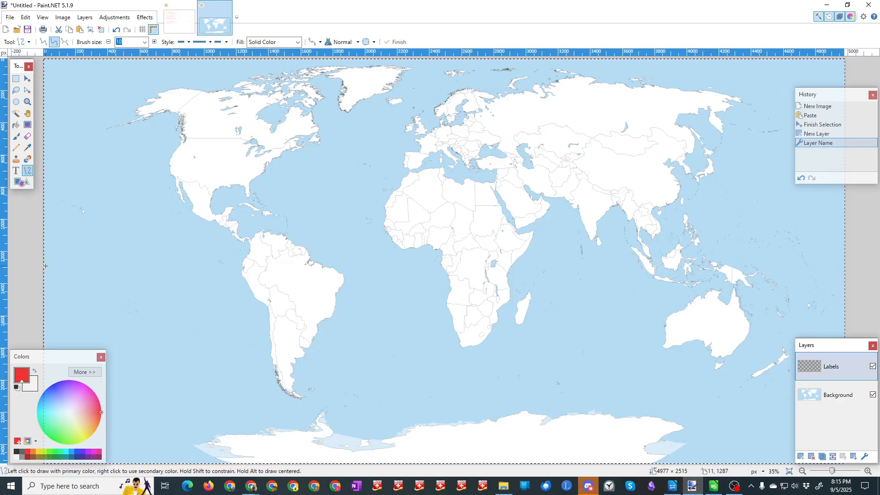
# Step: Switch to Chrome and search Google for "ecquador equator" in a new tab
pyautogui.hotkey('alt', 'Tab')
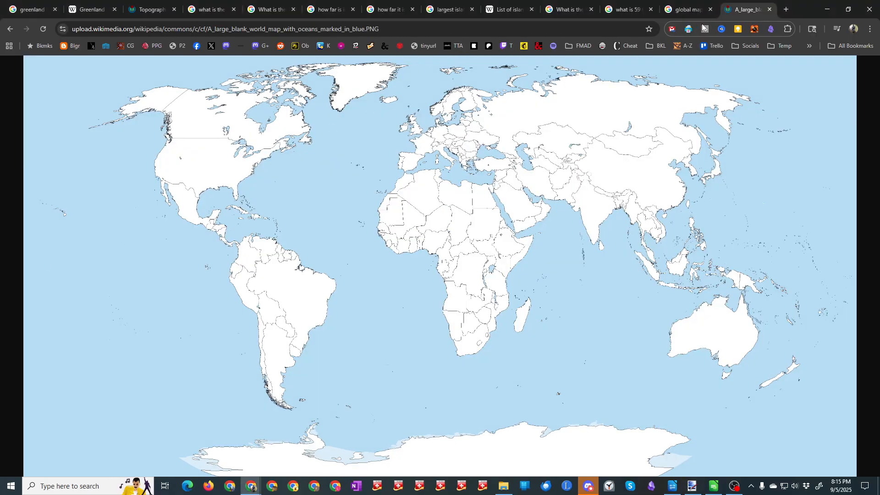
pyautogui.click(785, 9)
pyautogui.write('e')
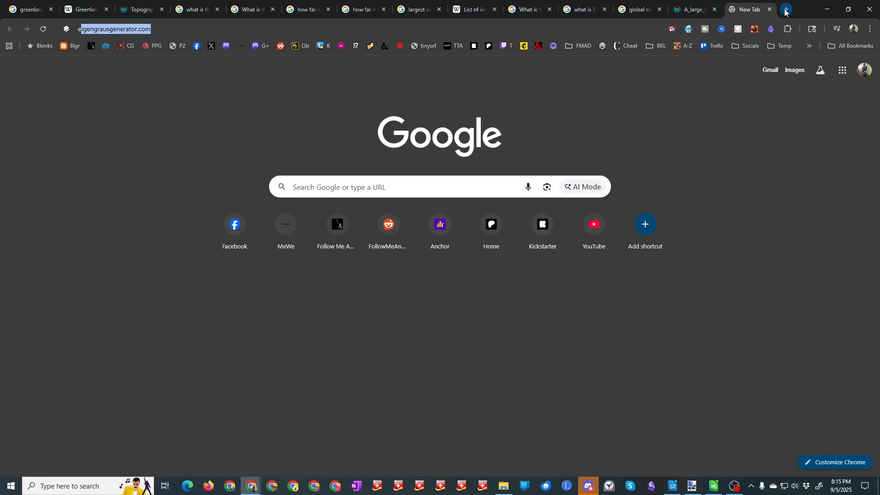
pyautogui.write('cquador')
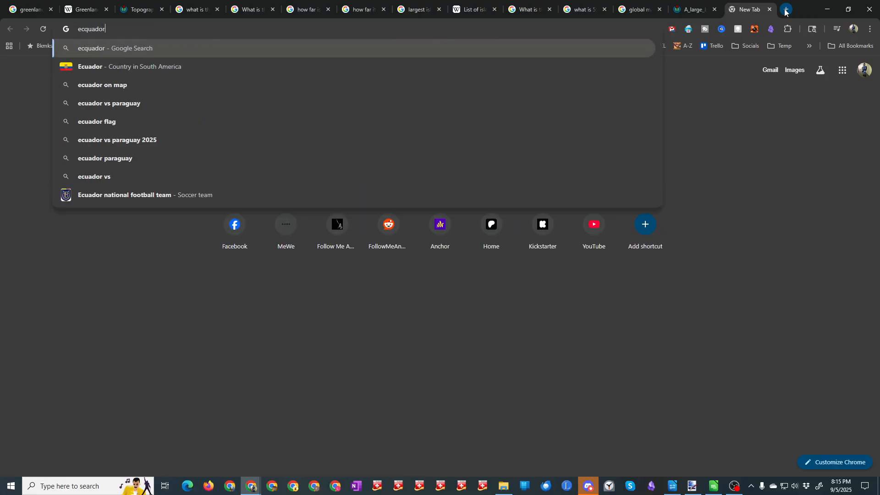
pyautogui.write(' e')
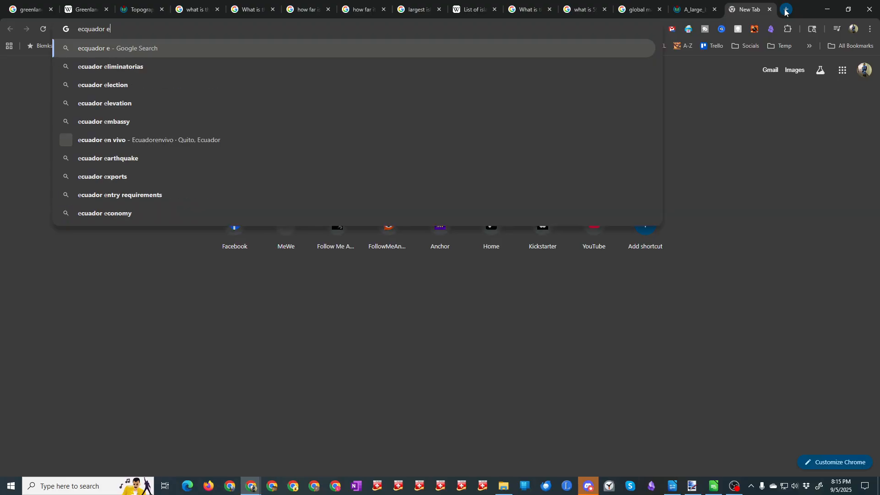
pyautogui.write('quator')
pyautogui.press('Return')
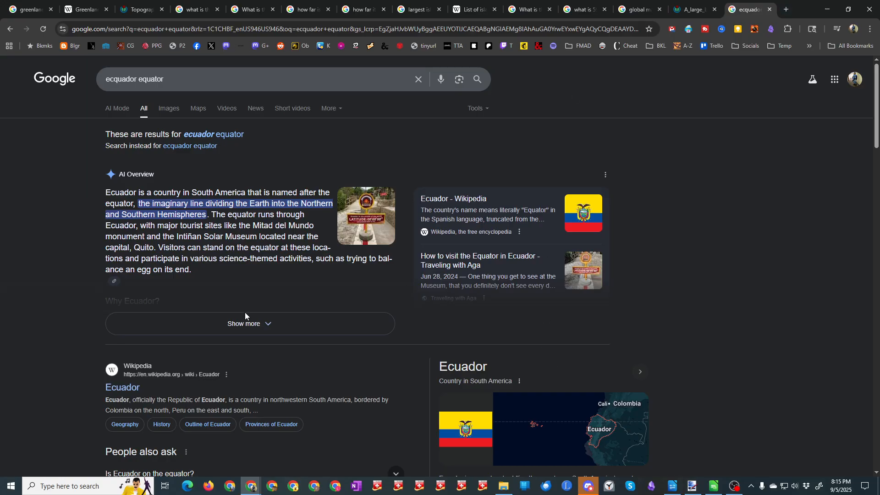
# Step: Open the Wikipedia article on Ecuador in its own tab to check the country's location, and return to Paint.NET
pyautogui.middleClick(127, 389)
pyautogui.click(744, 10)
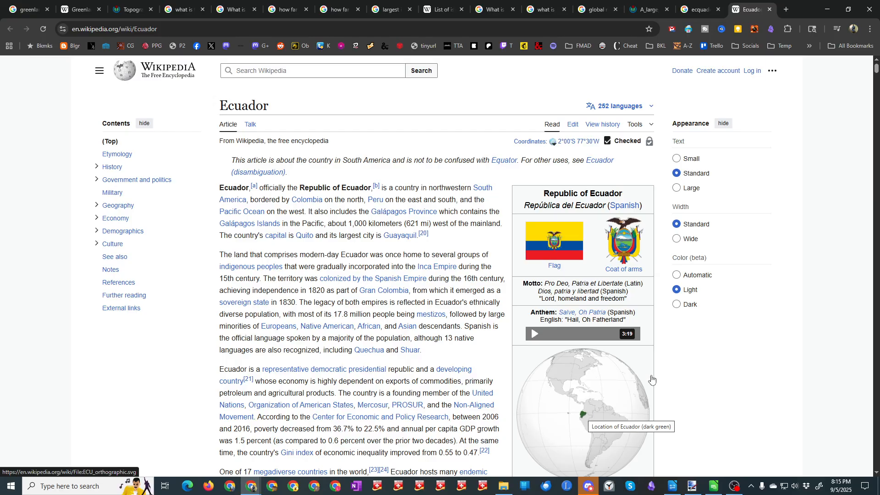
pyautogui.click(825, 14)
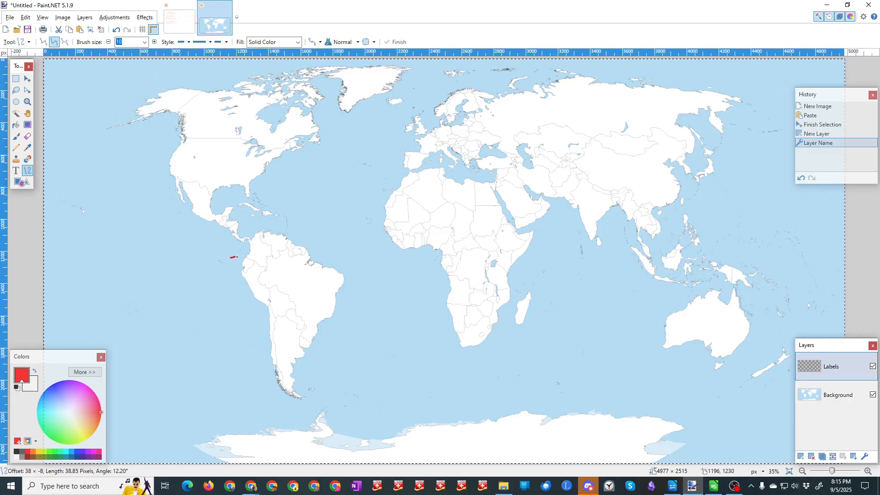
# Step: Draw a red equator line about 4974 pixels long across the full width of the map, through northern South America
pyautogui.moveTo(247, 256); pyautogui.dragTo(845, 260)
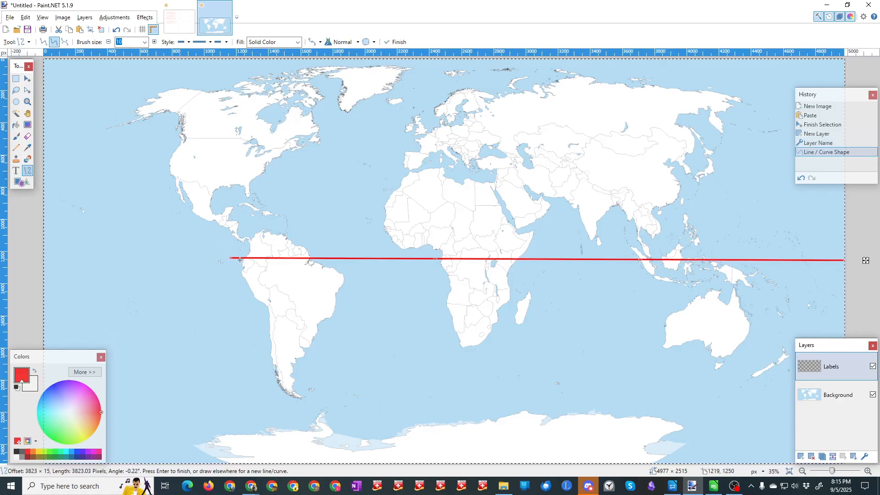
pyautogui.moveTo(230, 258); pyautogui.dragTo(45, 257)
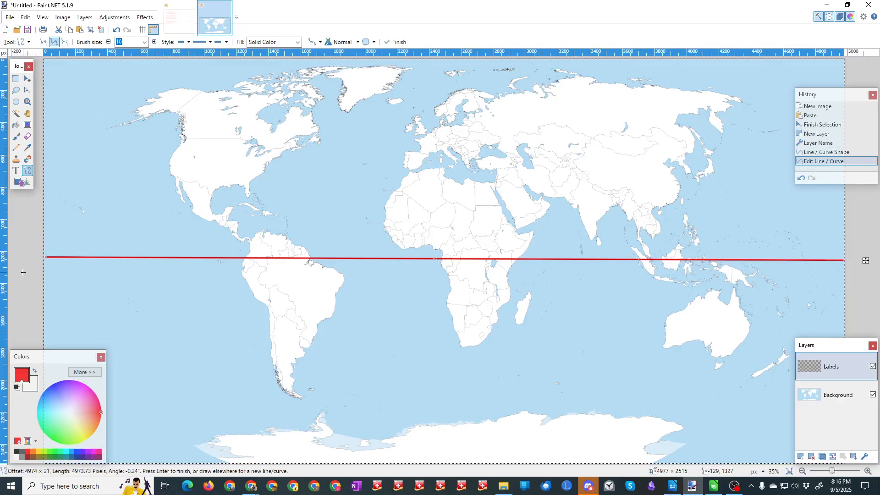
pyautogui.press('Return')
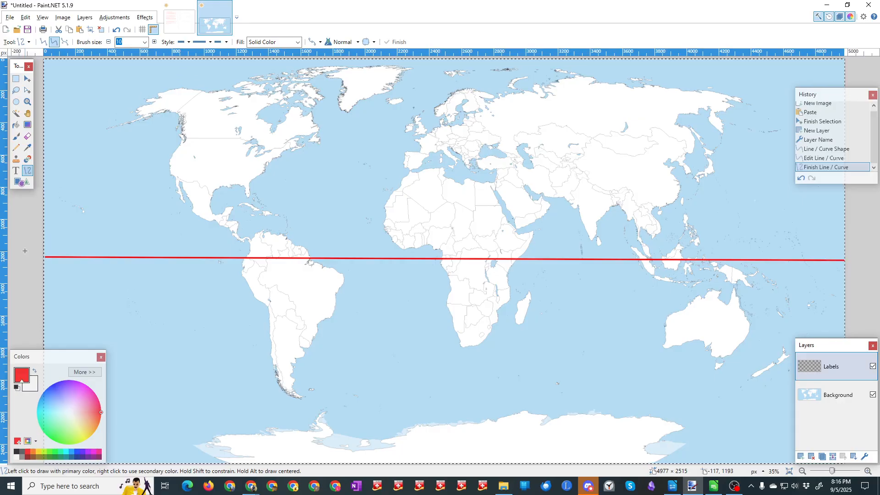
# Step: Return to the island notes image and draw a red line about 3058 pixels long beneath the last paragraph
pyautogui.hotkey('alt', 'Tab')
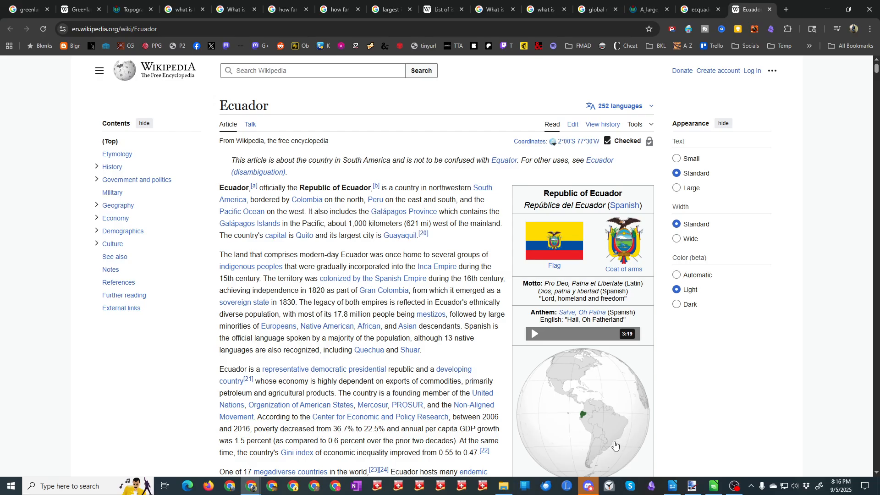
pyautogui.click(694, 489)
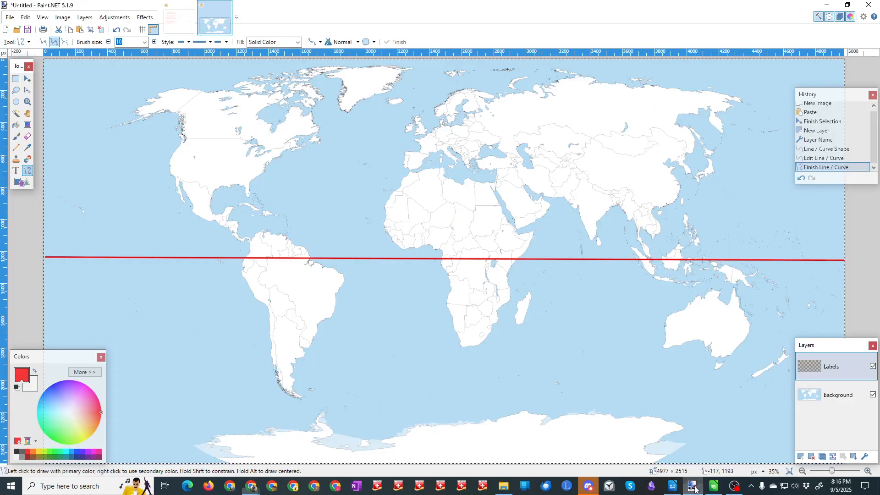
pyautogui.click(182, 25)
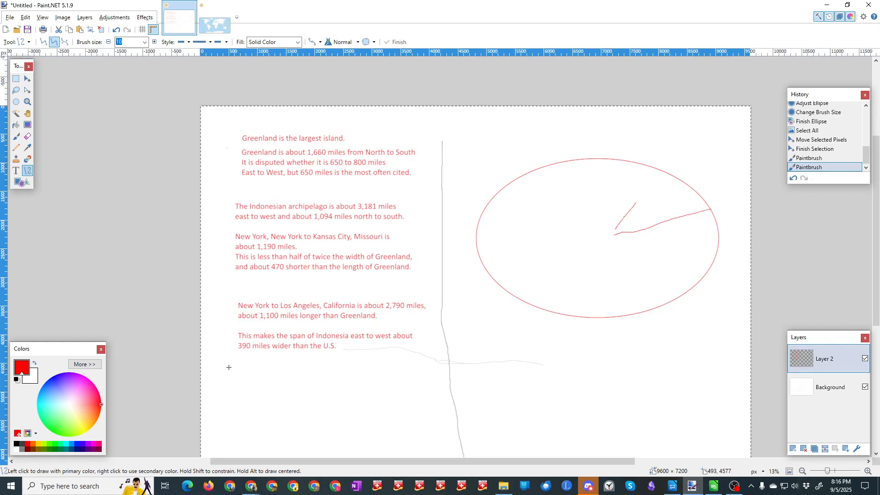
pyautogui.moveTo(224, 360); pyautogui.dragTo(399, 356)
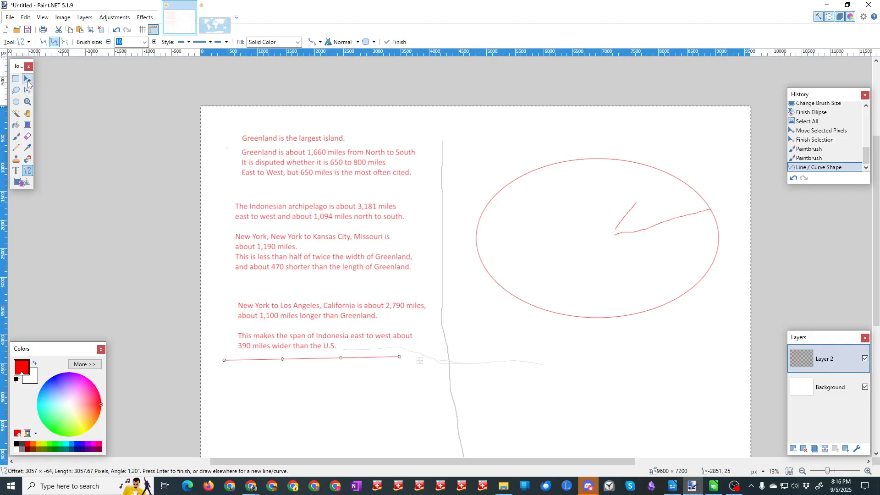
# Step: Add the text "Circumference of Earth 25,000" in Calibri 108 below the red divider line
pyautogui.click(15, 171)
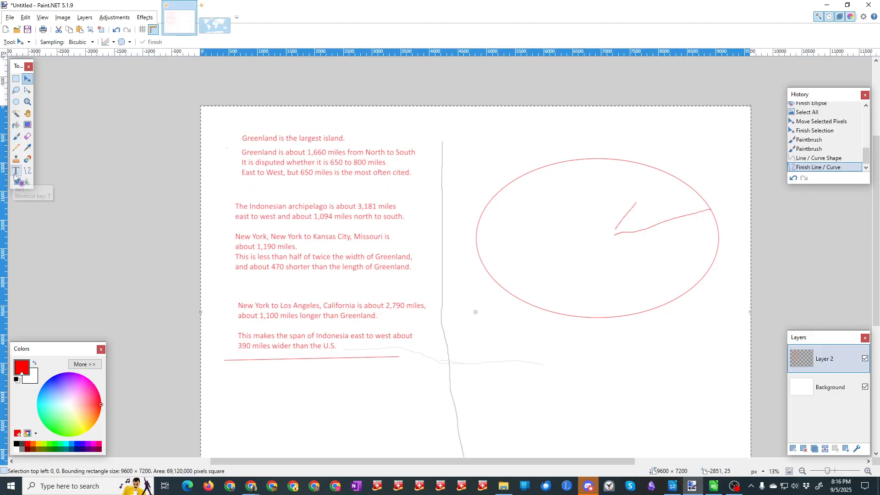
pyautogui.click(230, 376)
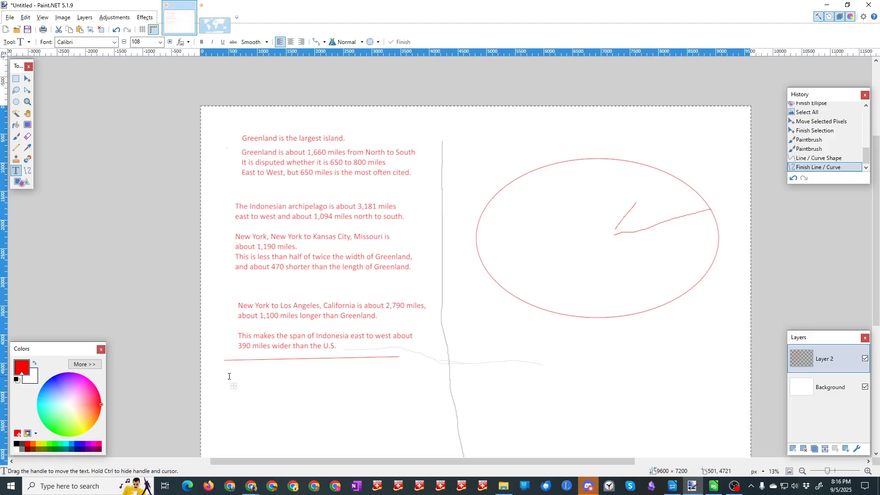
pyautogui.write('Circ')
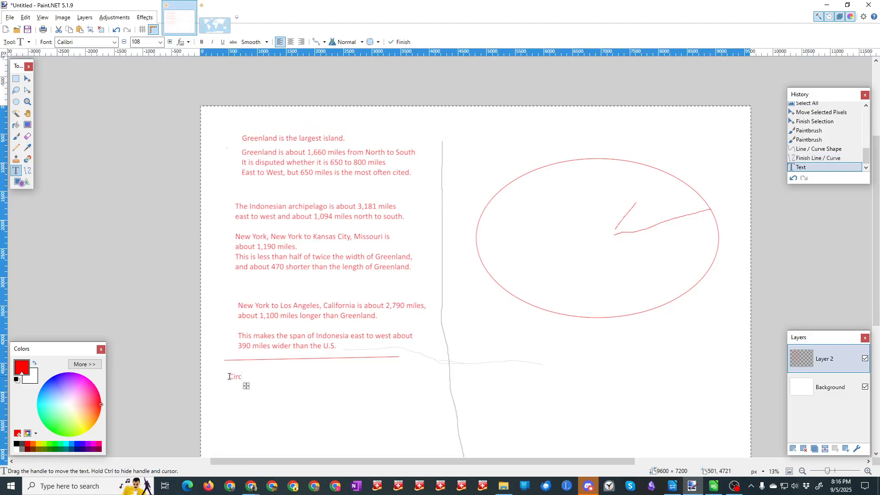
pyautogui.write('umference of ')
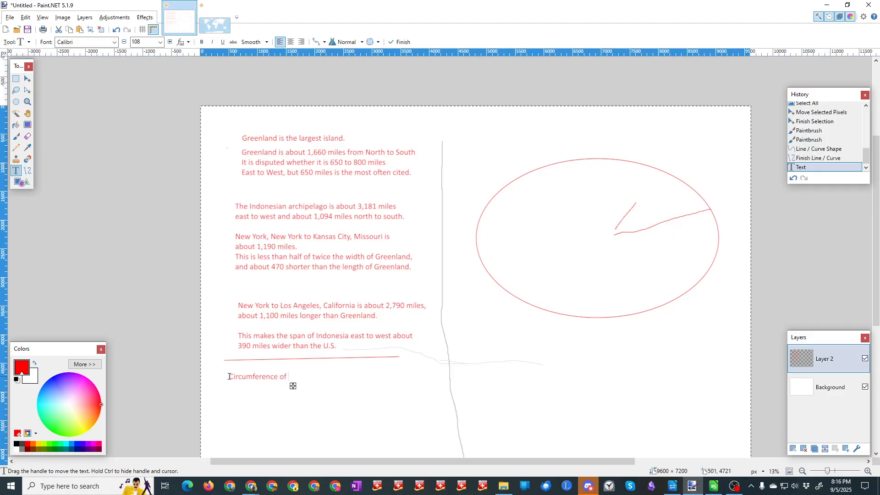
pyautogui.write('Earth')
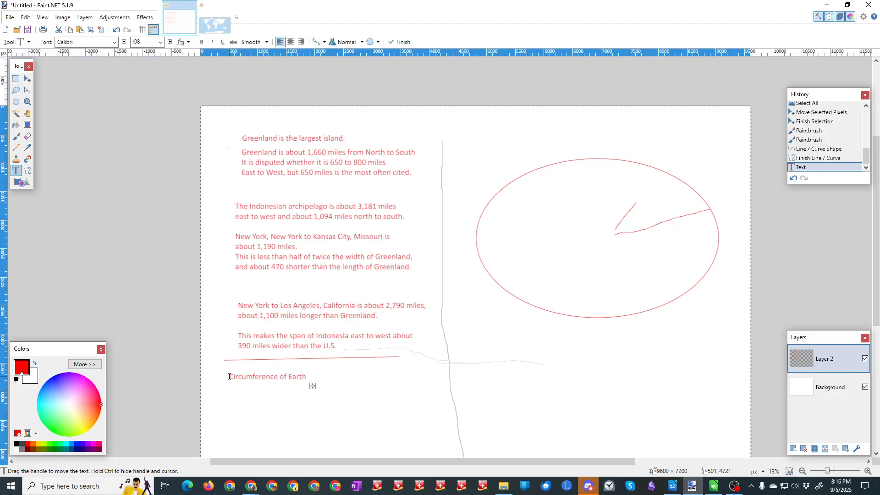
pyautogui.write(' 25,000')
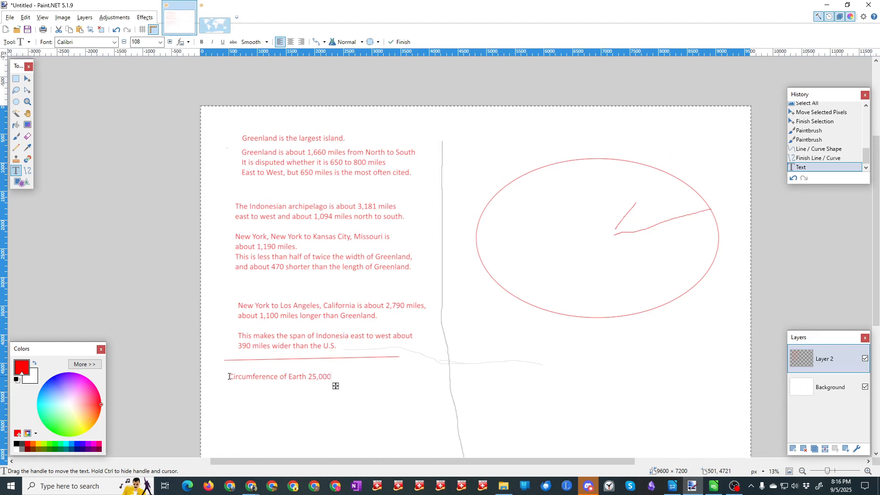
# Step: Add a second text line reading "North Pole to Equator" under the circumference note
pyautogui.press('Return')
pyautogui.write('N')
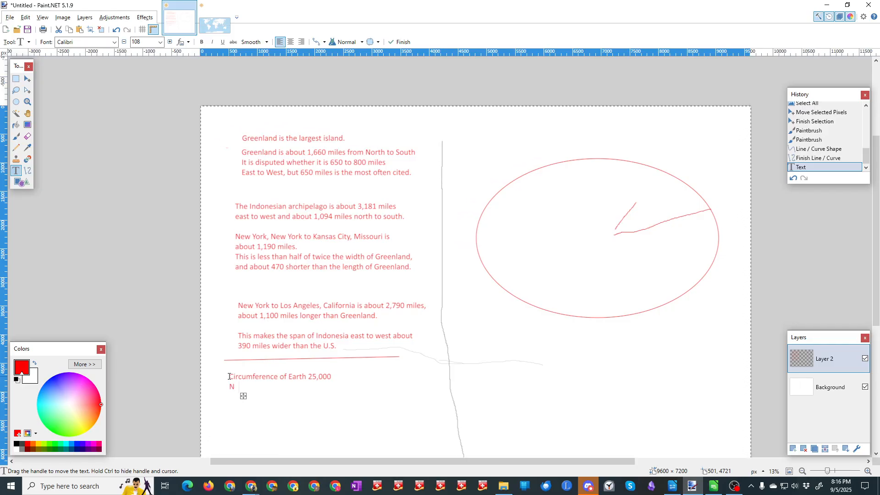
pyautogui.write('orth pol')
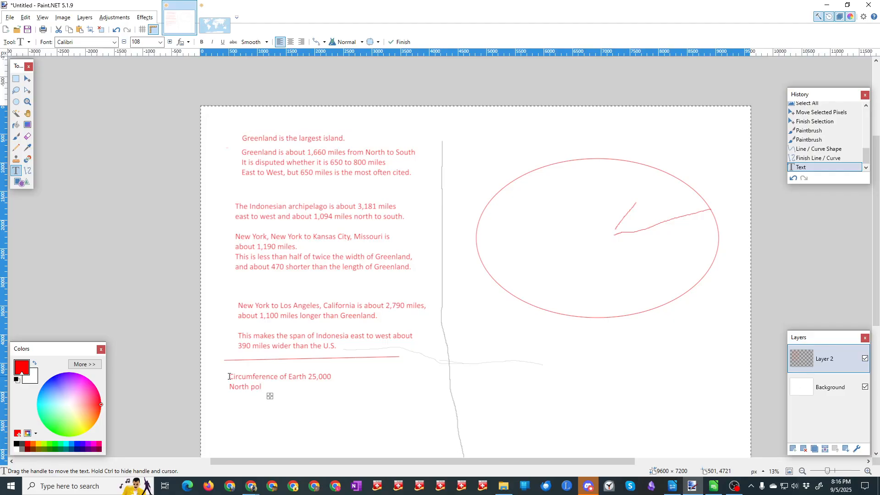
pyautogui.press('BackSpace')
pyautogui.press('BackSpace')
pyautogui.press('BackSpace')
pyautogui.press('BackSpace')
pyautogui.write('P')
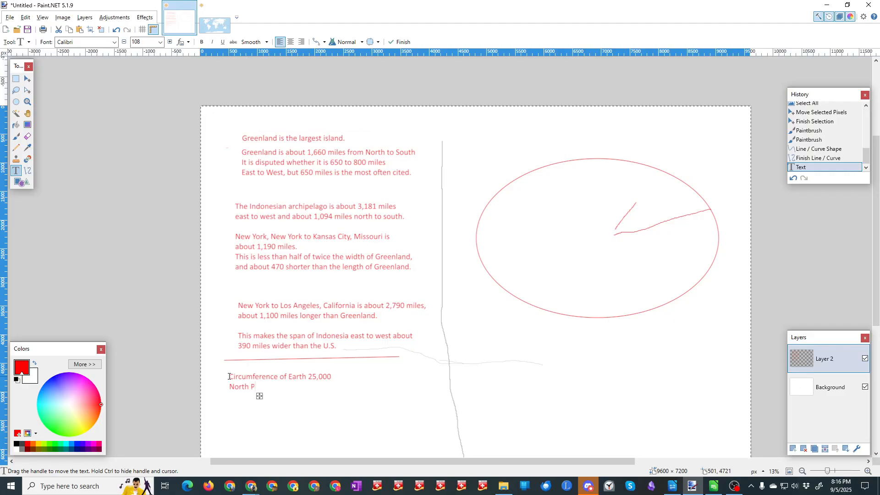
pyautogui.write('ole to E')
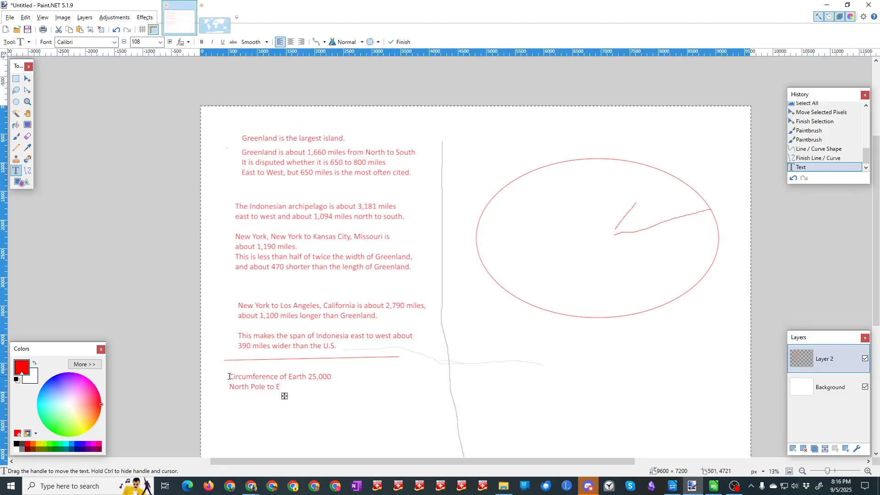
pyautogui.write('quaro')
pyautogui.press('BackSpace')
pyautogui.press('BackSpace')
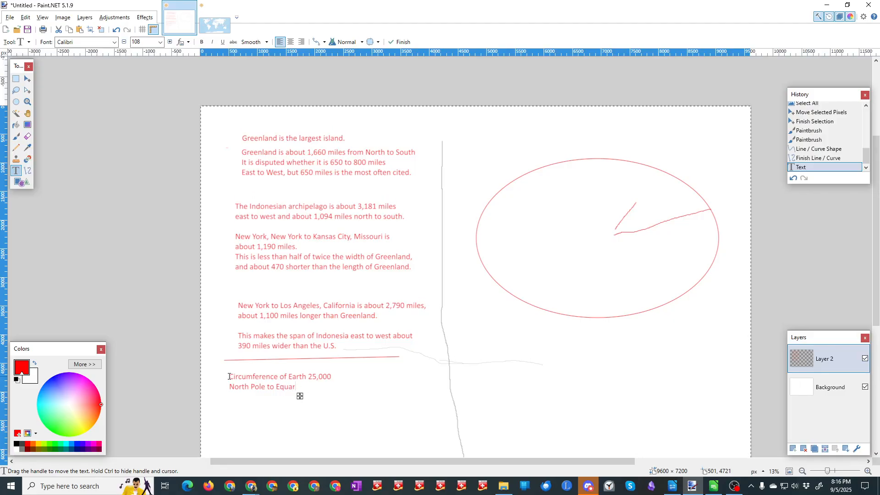
pyautogui.write('tor')
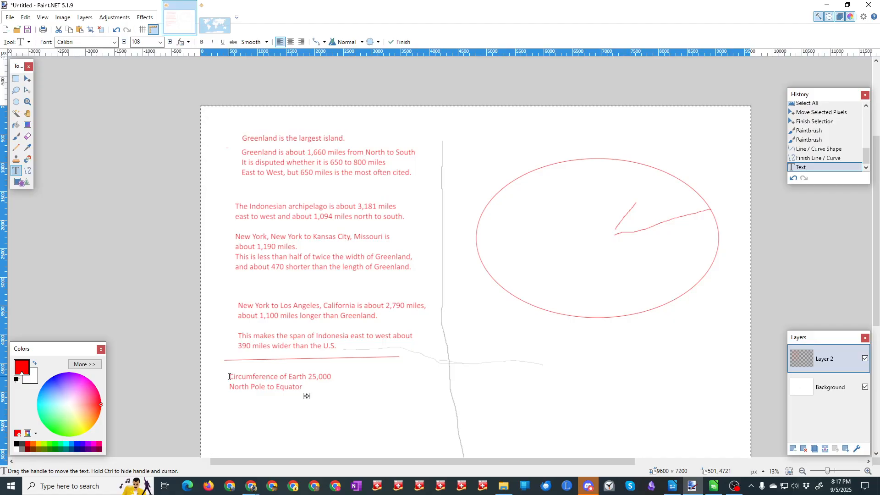
pyautogui.write(' &')
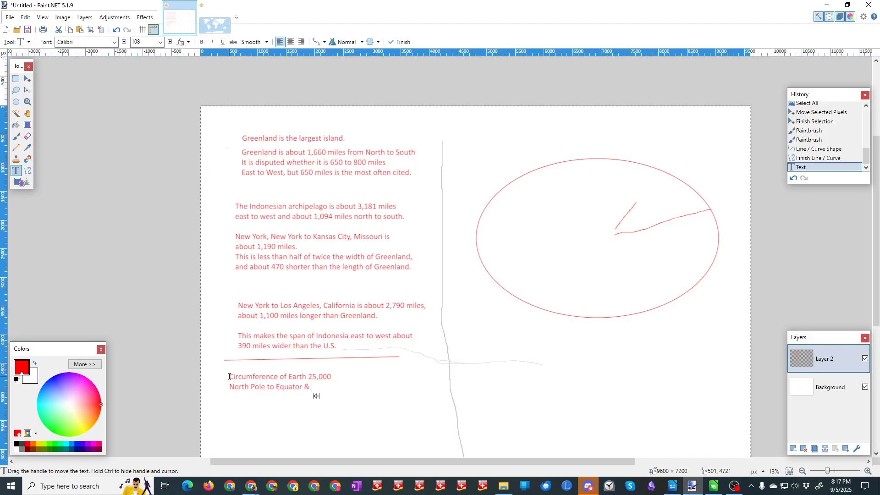
pyautogui.write(' Equator')
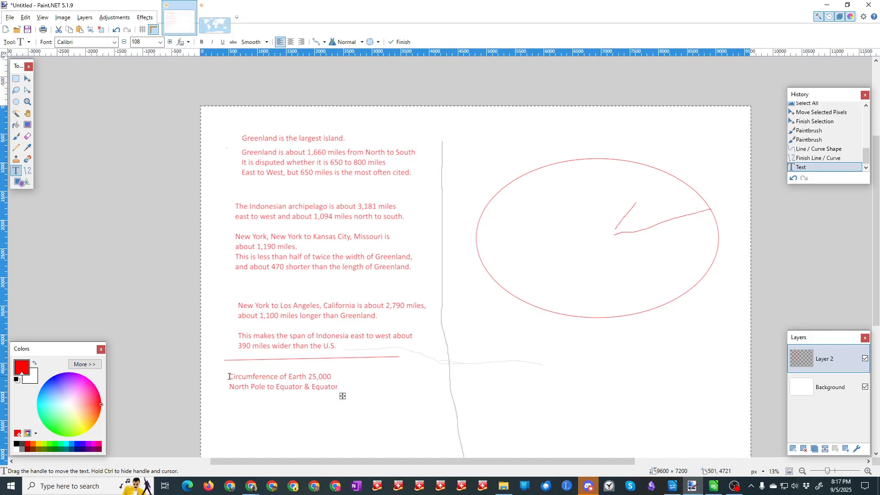
pyautogui.write(' to Stou')
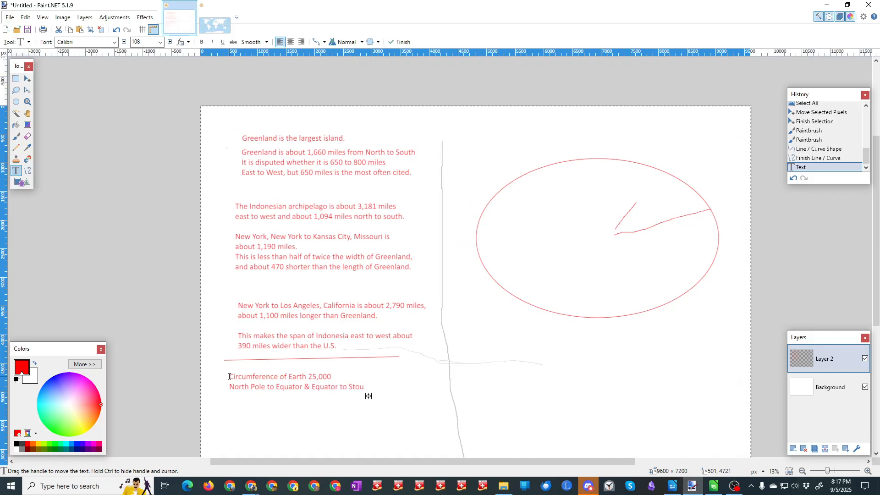
# Step: Extend the North Pole to Equator line with "& Equator to South Pole approx." and put "12,500" on the line below
pyautogui.press('BackSpace')
pyautogui.press('BackSpace')
pyautogui.write('outh')
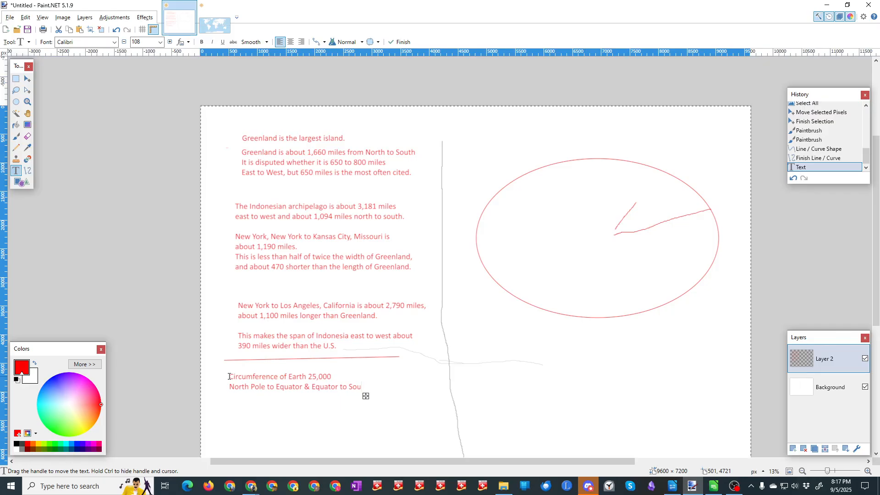
pyautogui.write(' Pol')
pyautogui.write('e ')
pyautogui.write('approx.')
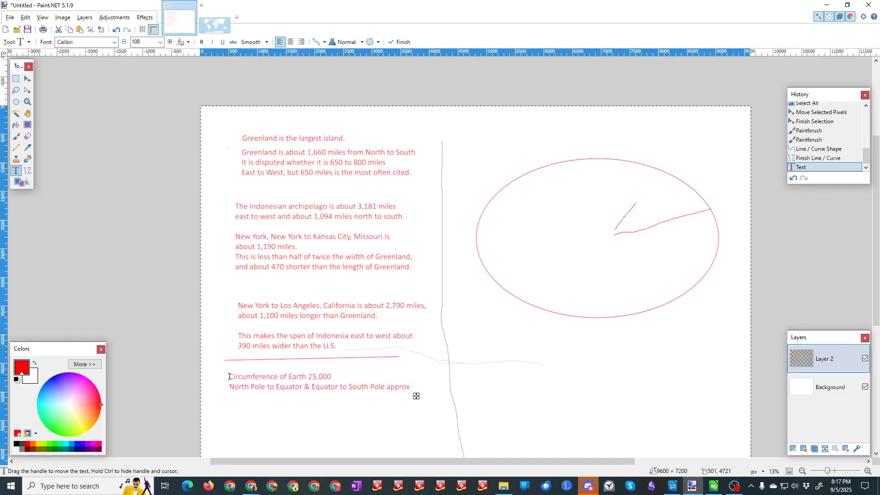
pyautogui.press('Return')
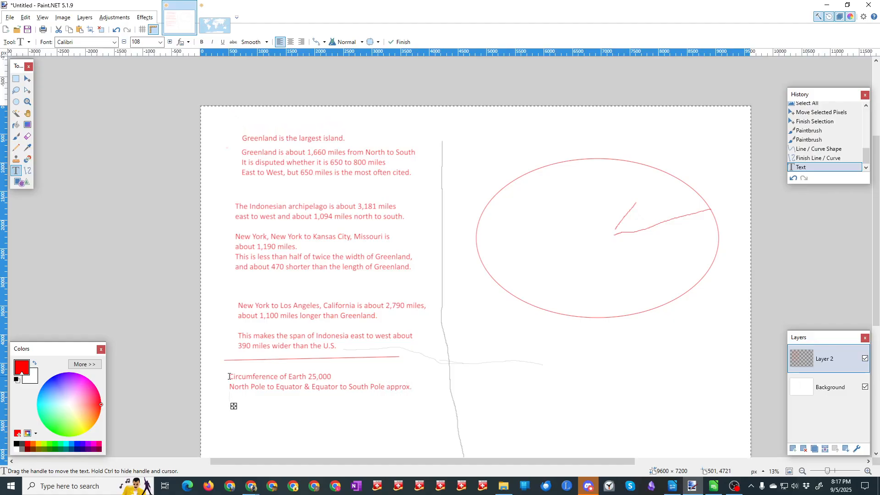
pyautogui.write('12,500')
# Step: Leave a blank line and add the division "12,500 / 3,181" below the pole-to-pole distance note
pyautogui.write('500')
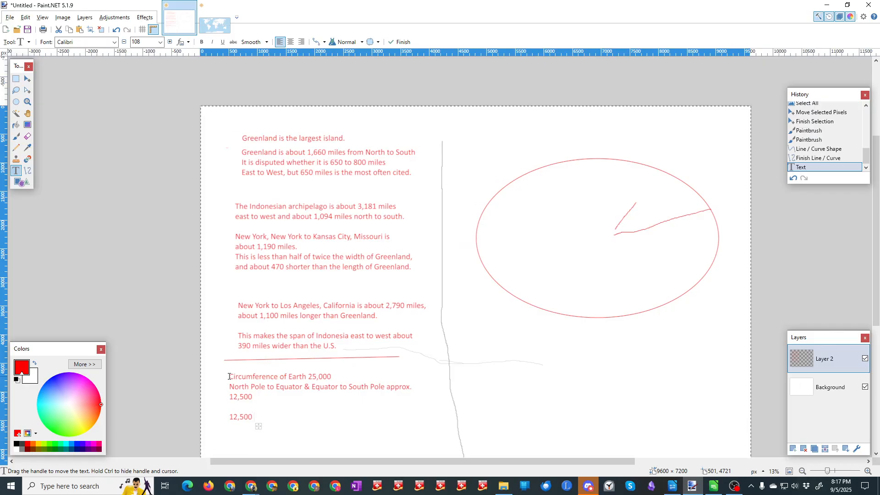
pyautogui.write(' / 3181')
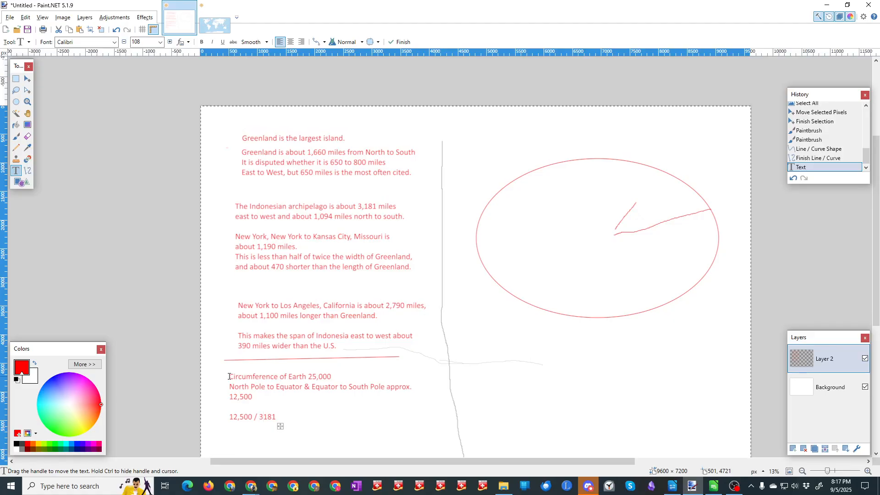
pyautogui.press('Left')
pyautogui.press('Left')
pyautogui.press('Left')
pyautogui.write(',181')
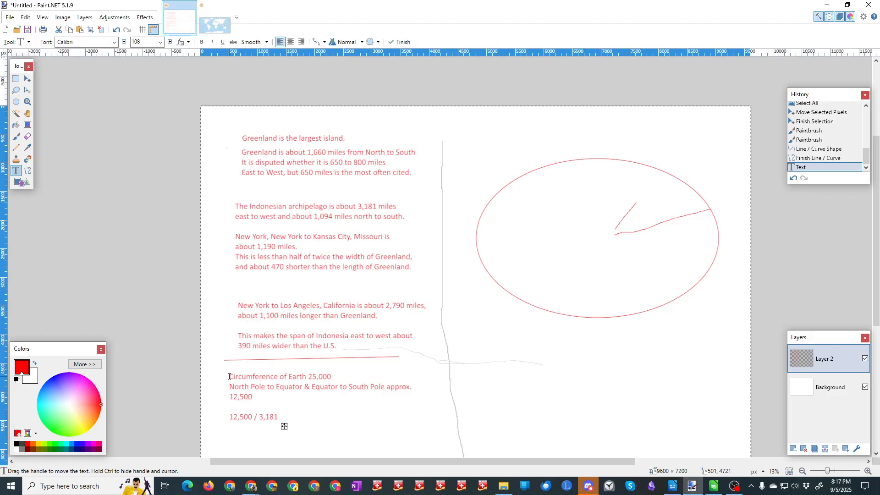
pyautogui.write(' (')
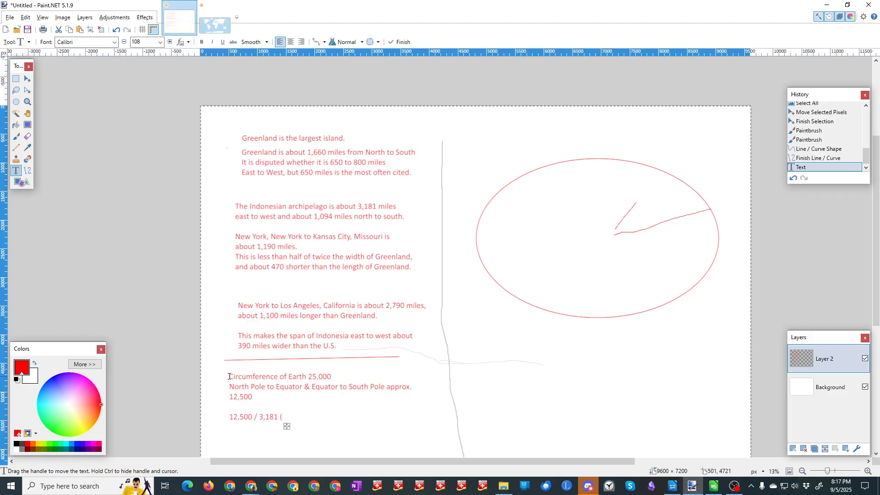
pyautogui.write('E to W')
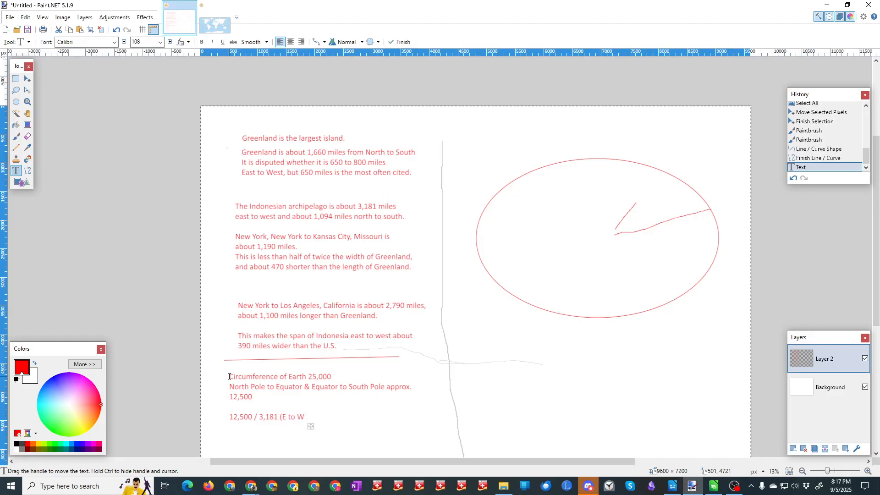
pyautogui.write(' length of')
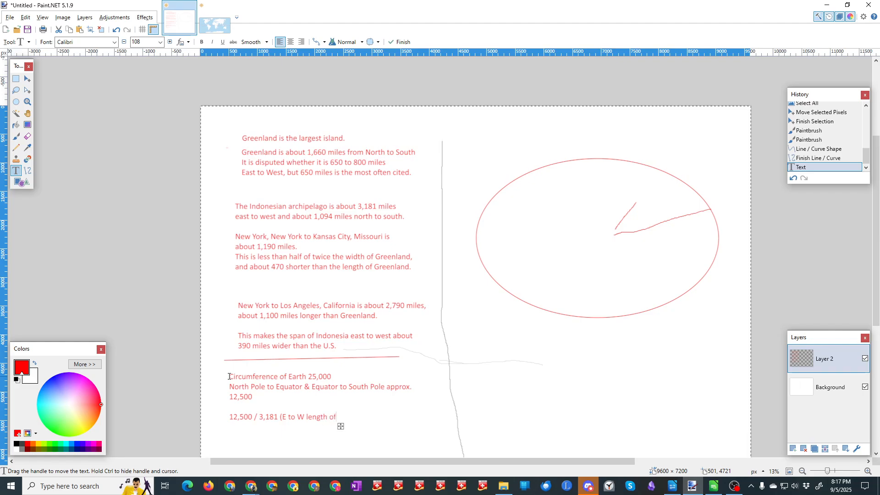
pyautogui.write(' In')
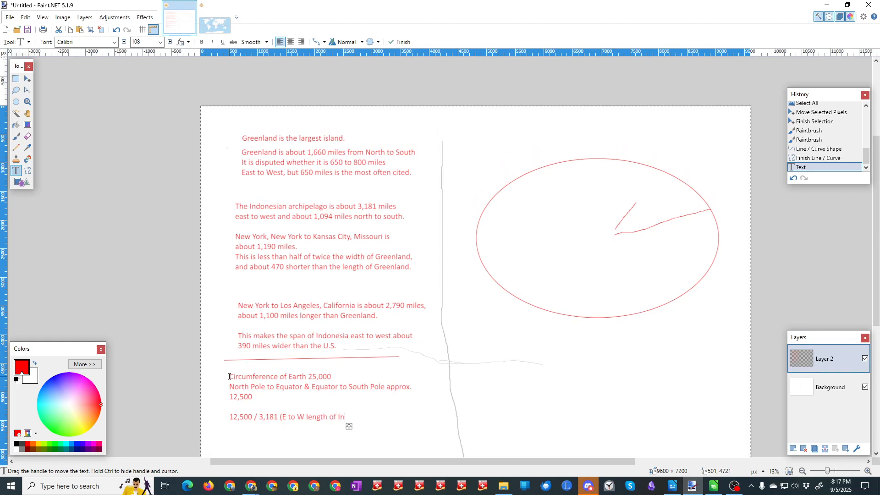
pyautogui.write('donexian')
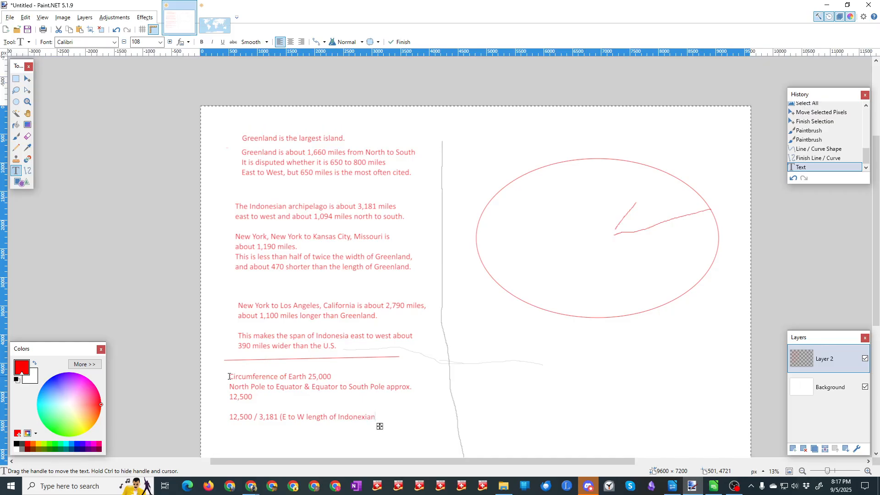
# Step: Append "(E to W length of Indonesian Arch.) =" after the 12,500 / 3,181 division
pyautogui.press('BackSpace')
pyautogui.press('BackSpace')
pyautogui.press('BackSpace')
pyautogui.press('BackSpace')
pyautogui.write('si')
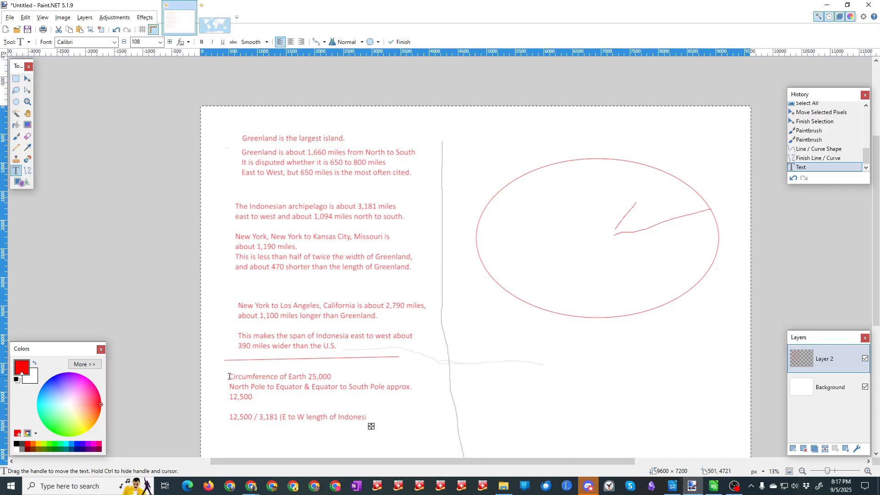
pyautogui.write('an Arch.) =')
# Step: Open Calculator and divide 12500 by 3181
pyautogui.press('XF86Calculator')
pyautogui.write('120')
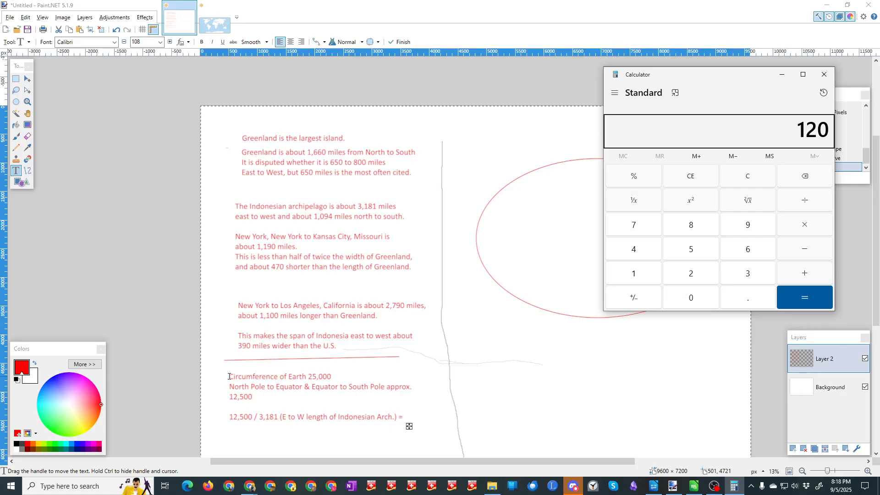
pyautogui.press('BackSpace')
pyautogui.write('500')
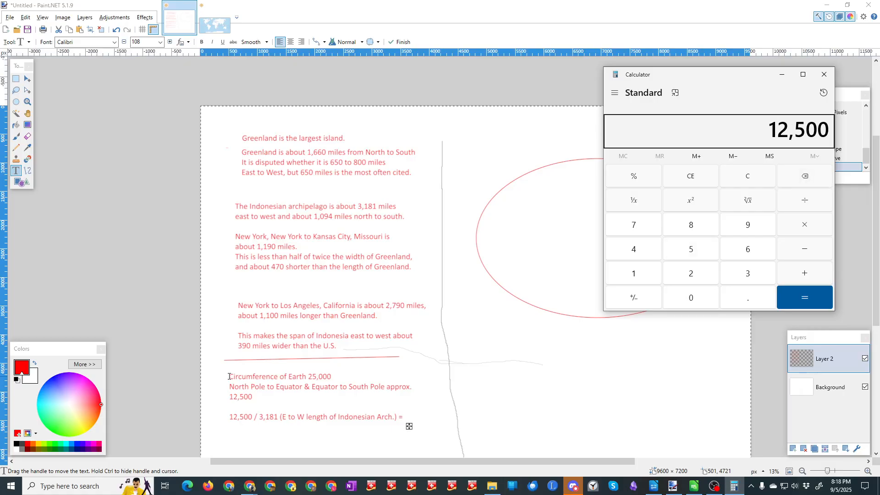
pyautogui.write('/3181')
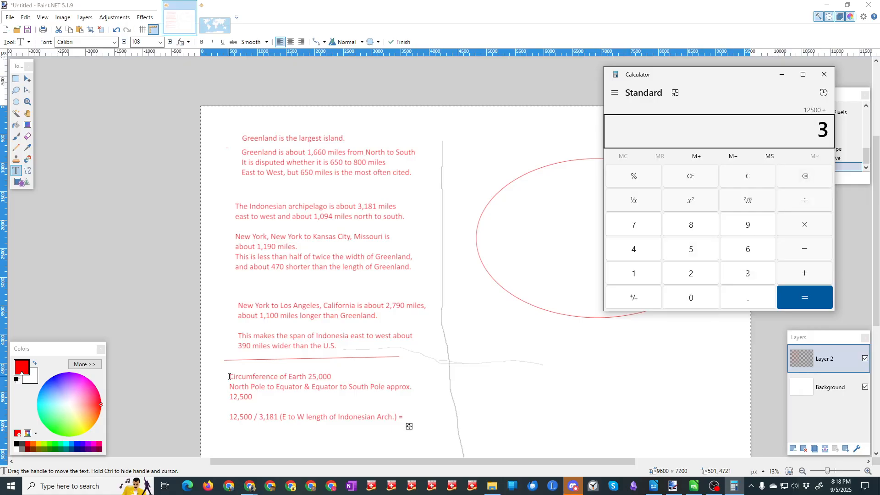
pyautogui.press('Return')
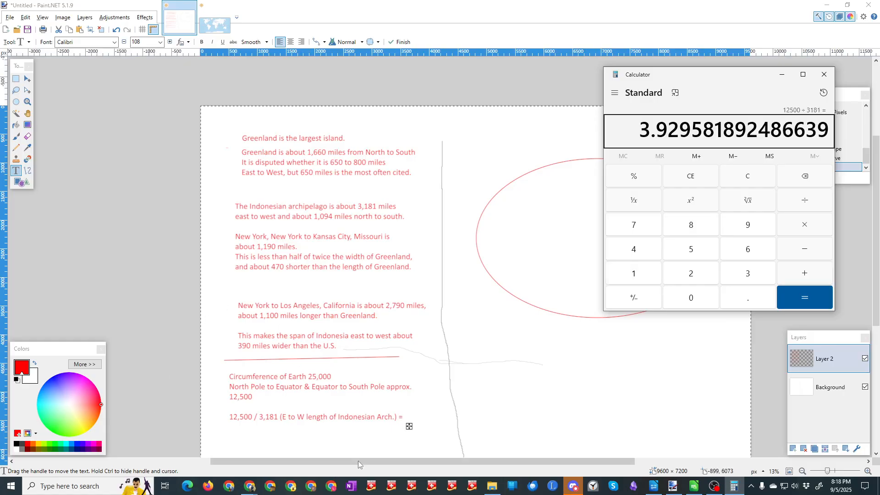
# Step: Return to the notes in Paint.NET and complete the division line with the result "c. 4 (3.93)"
pyautogui.click(411, 419)
pyautogui.write('c.4 (')
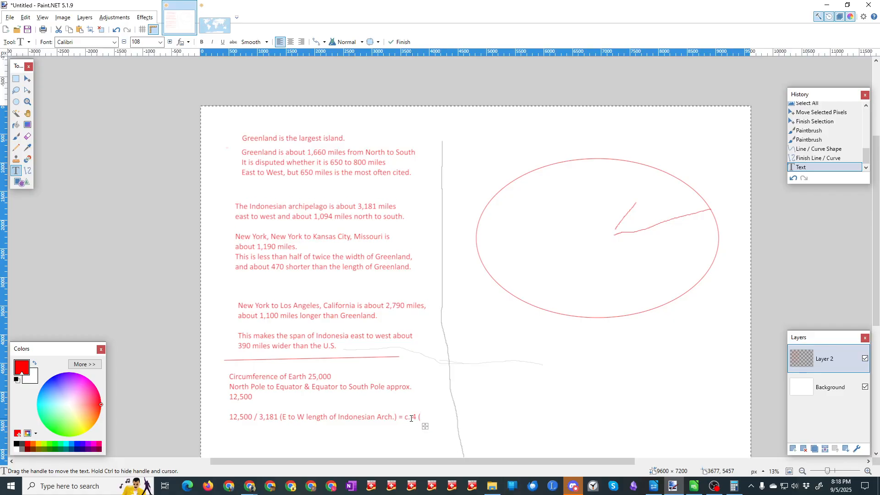
pyautogui.hotkey('alt', 'Tab')
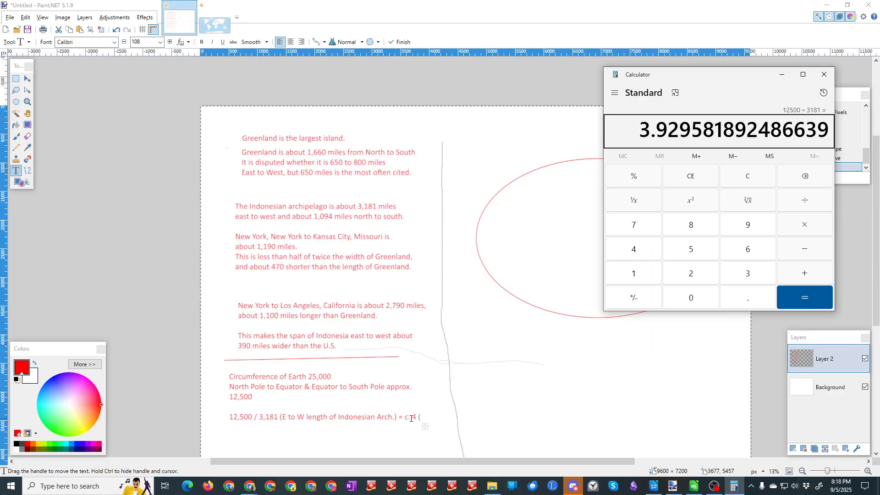
pyautogui.hotkey('alt', 'Tab')
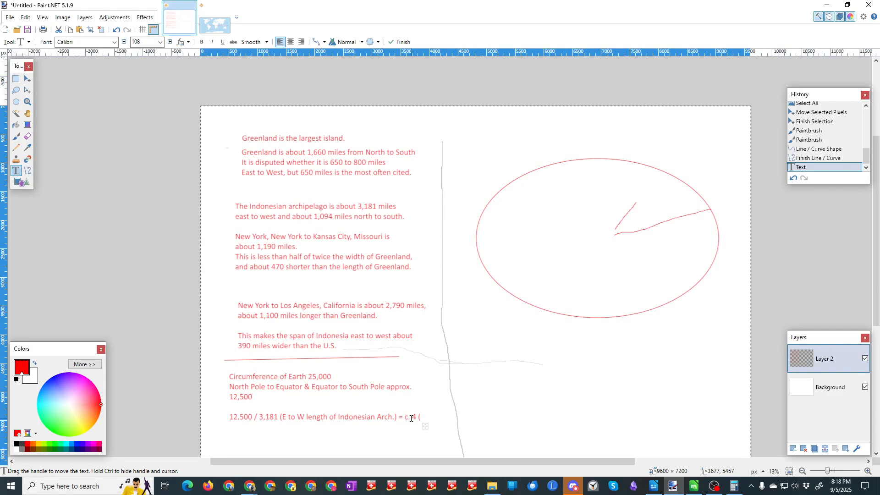
pyautogui.write('(3.93')
pyautogui.press('BackSpace')
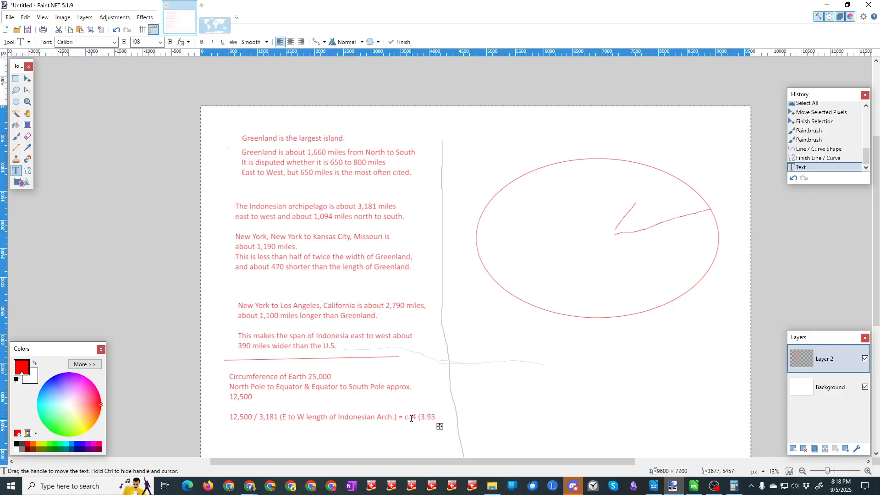
pyautogui.write(')')
pyautogui.click(443, 415)
# Step: Start a new text block below the division reading "4 Indonesian archipelagos would span half the Earth, so"
pyautogui.click(231, 434)
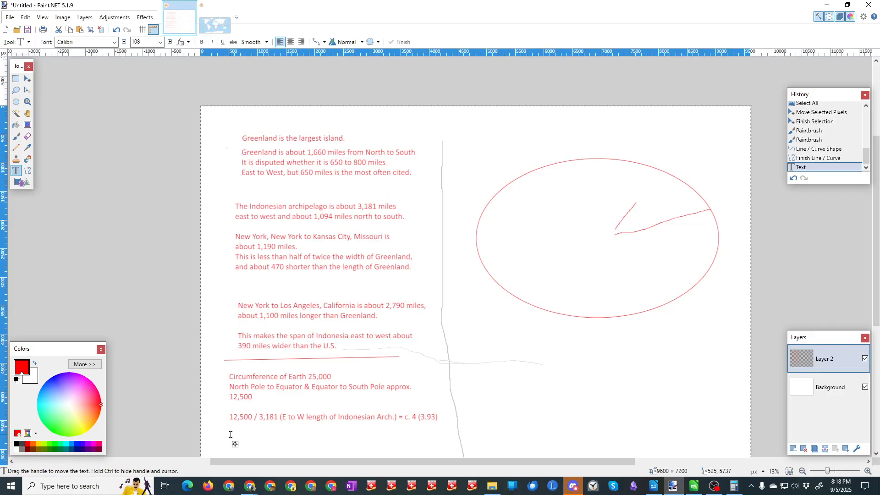
pyautogui.write('4 Ino')
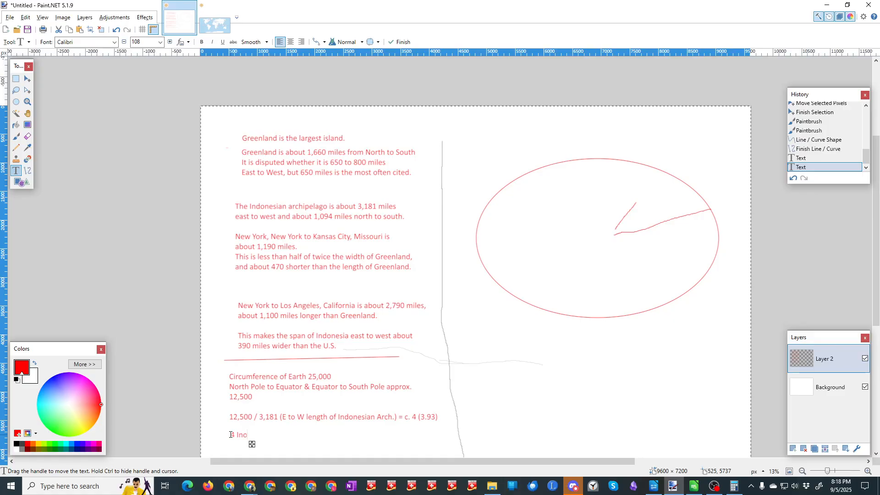
pyautogui.write('nesian a')
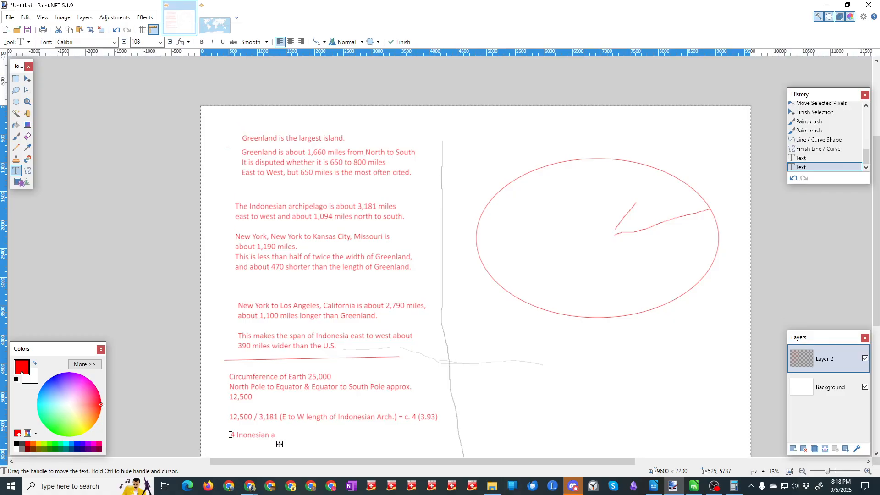
pyautogui.scroll(-1, 231, 434)
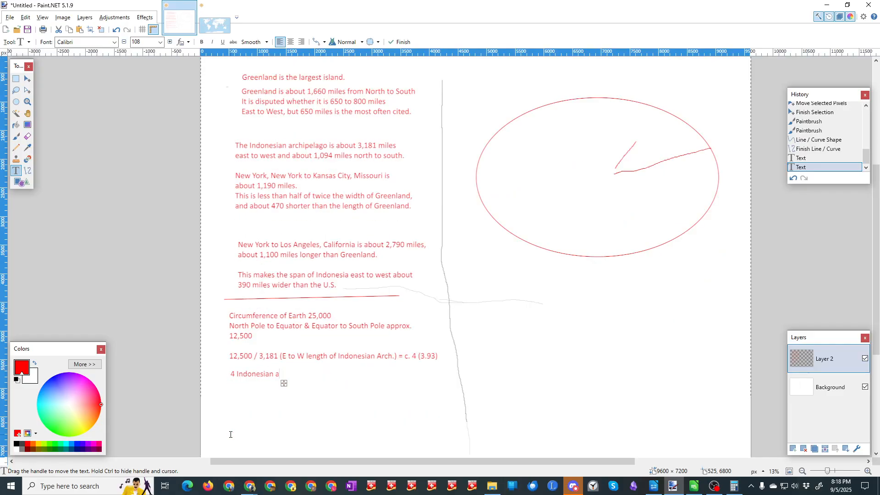
pyautogui.write('rchipelagos')
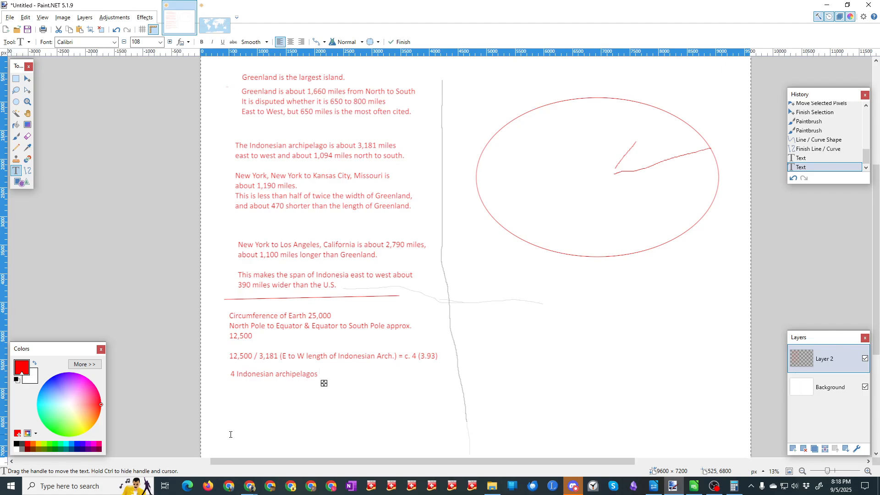
pyautogui.write(' would span half the Earth')
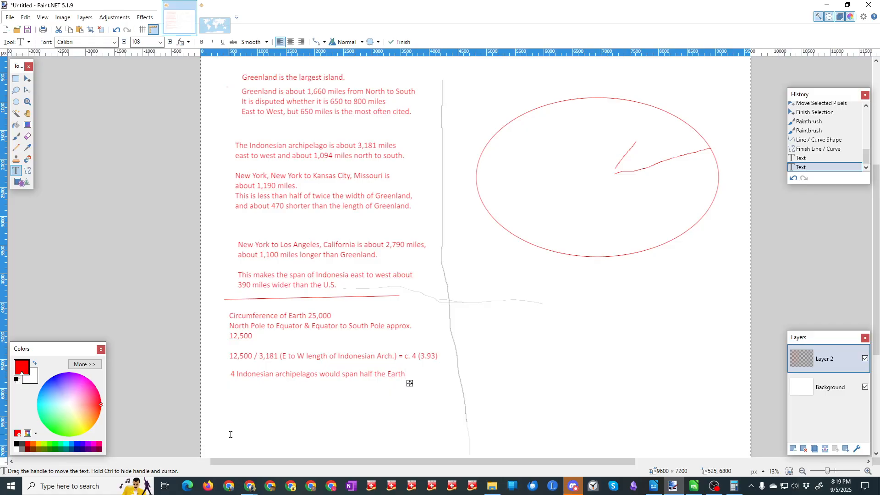
pyautogui.write(', so')
pyautogui.press('Return')
# Step: Finish the archipelago note with a second line reading "8 needed to go all the way around."
pyautogui.write('8 needed to')
pyautogui.write('go all the wa')
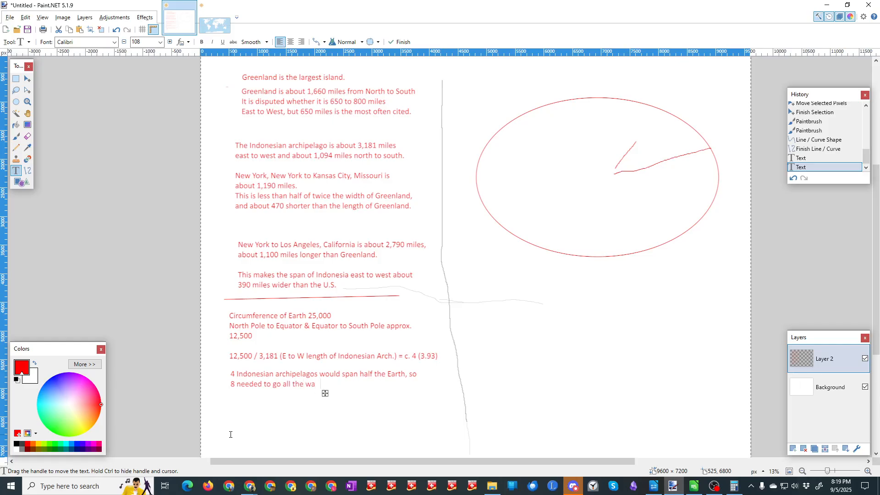
pyautogui.write('y around.')
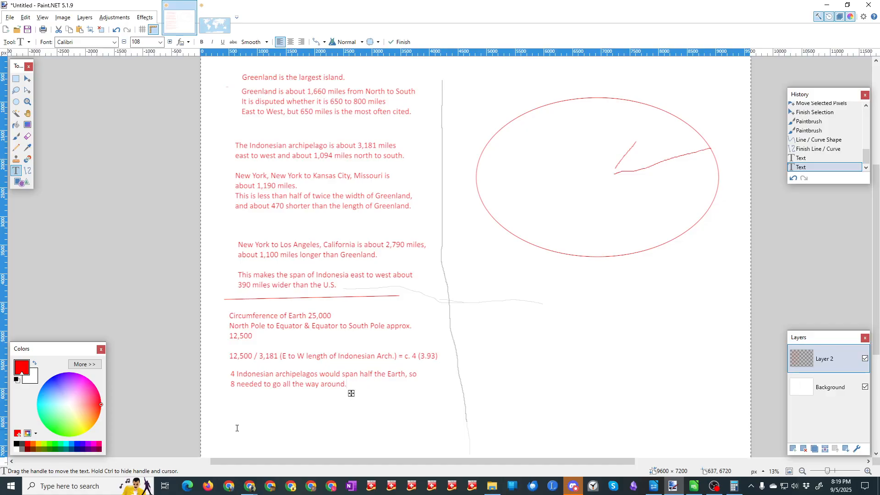
# Step: Start another text block below the archipelago note with "12,500"
pyautogui.click(230, 406)
pyautogui.write('12')
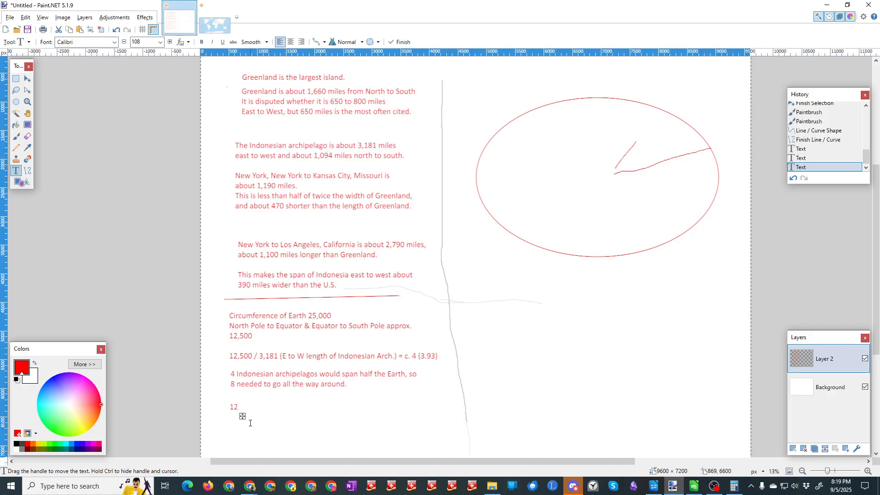
pyautogui.write(',500')
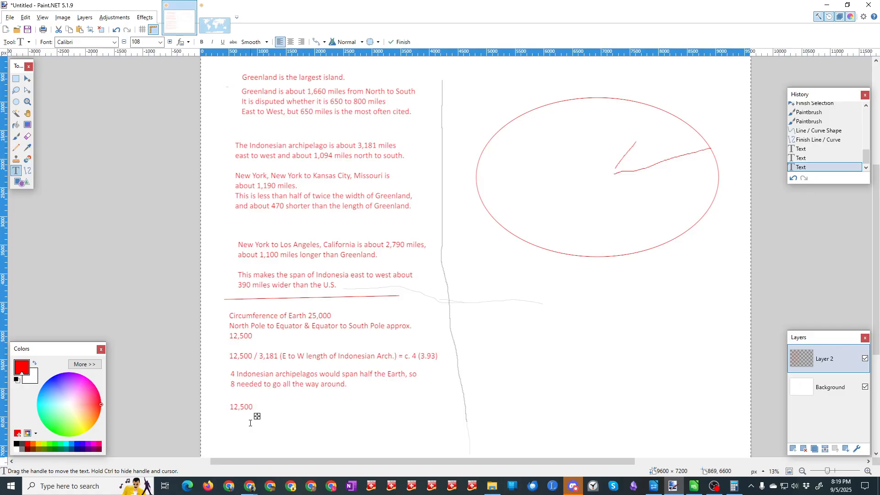
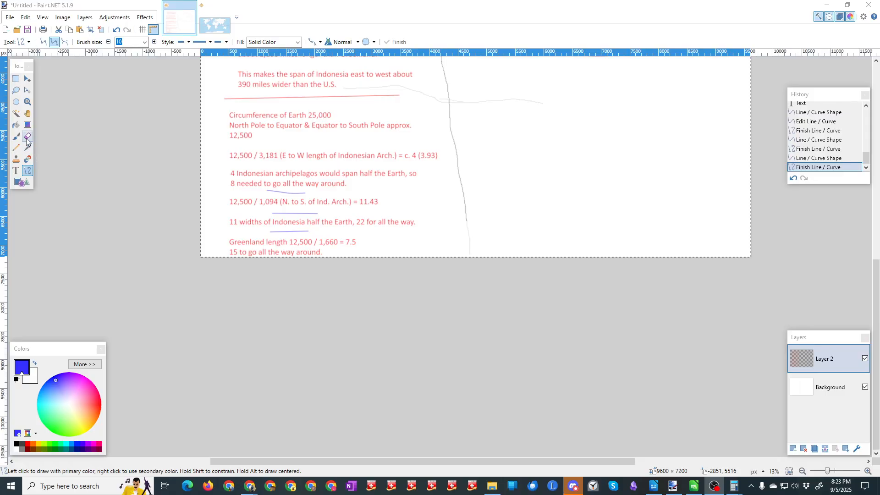
# Step: Erase the blue underline beneath the "12,500 / 1,094 (N. to S. of Ind. Arch.)" line of the notes
pyautogui.click(28, 136)
pyautogui.moveTo(273, 213); pyautogui.dragTo(321, 215)
pyautogui.click(16, 79)
pyautogui.press('Delete')
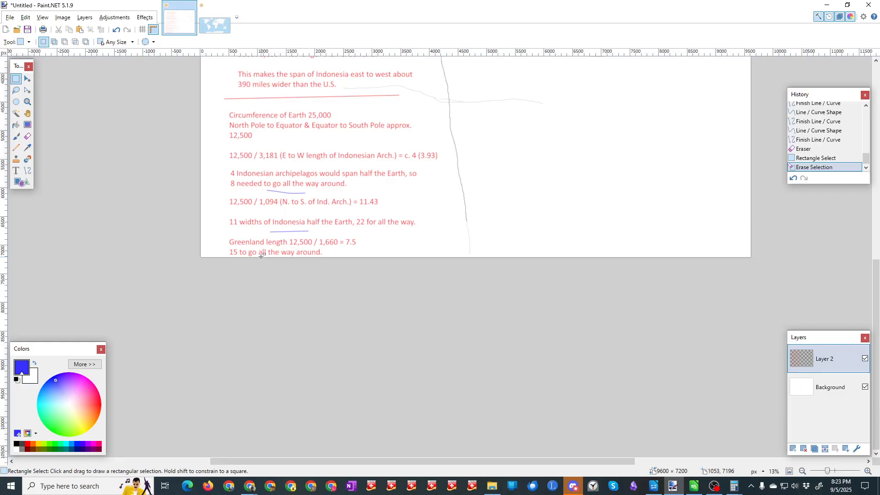
pyautogui.scroll(1, 266, 196)
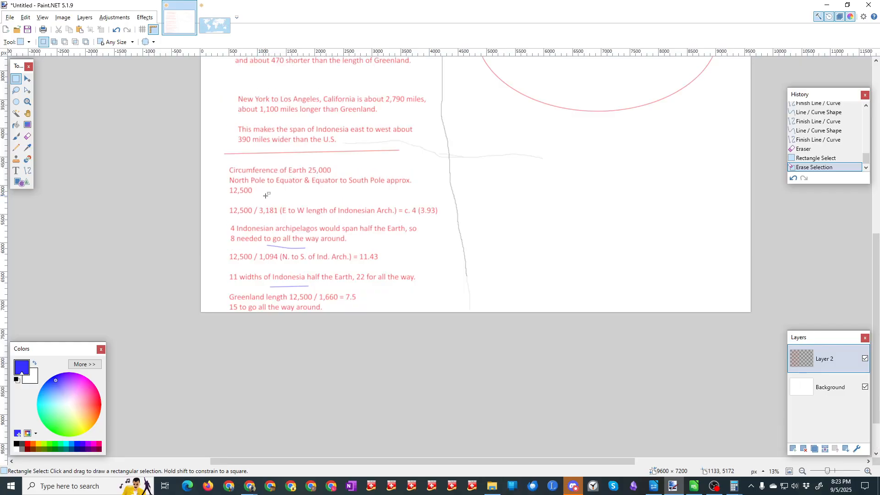
pyautogui.scroll(-1, 266, 195)
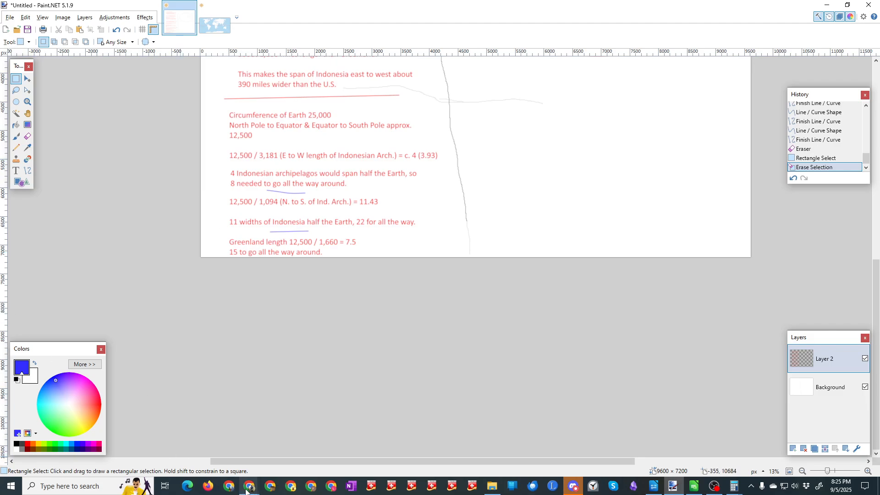
# Step: Switch to the browser and examine the enlarged topographic map of Greenland's bedrock down to its southern tip
pyautogui.moveTo(247, 491)
pyautogui.click(227, 468)
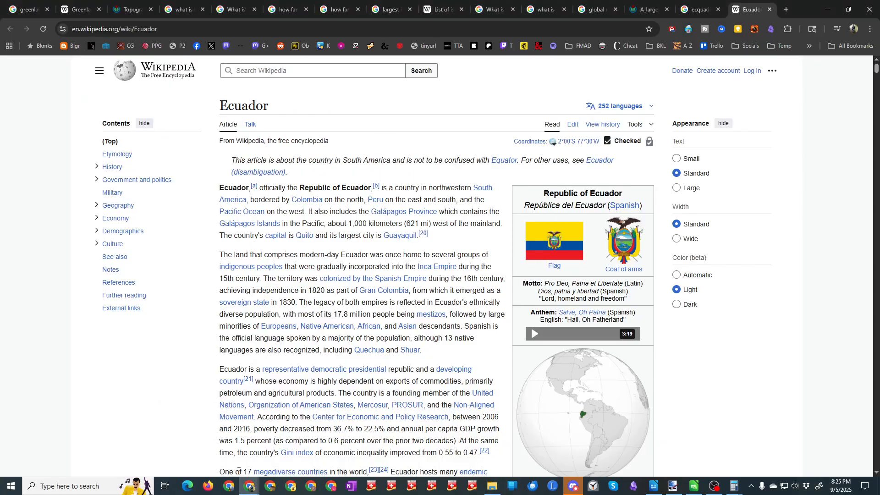
pyautogui.click(131, 10)
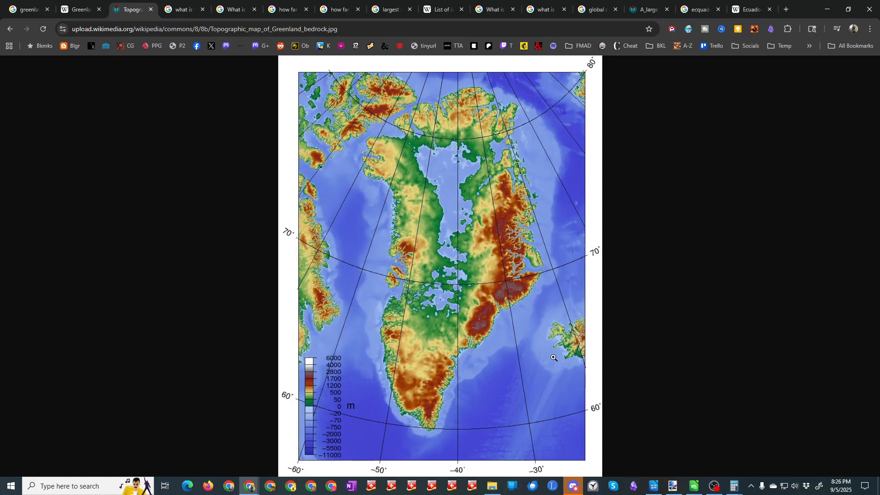
pyautogui.click(535, 187)
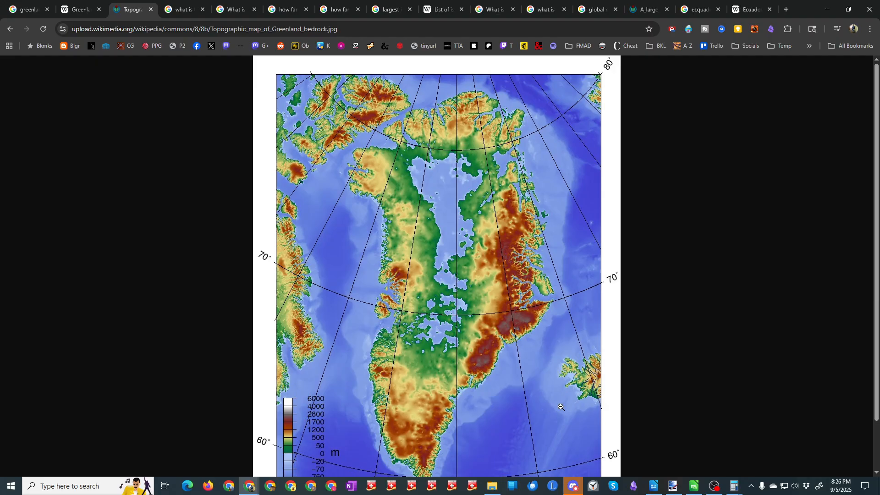
pyautogui.scroll(-1, 551, 429)
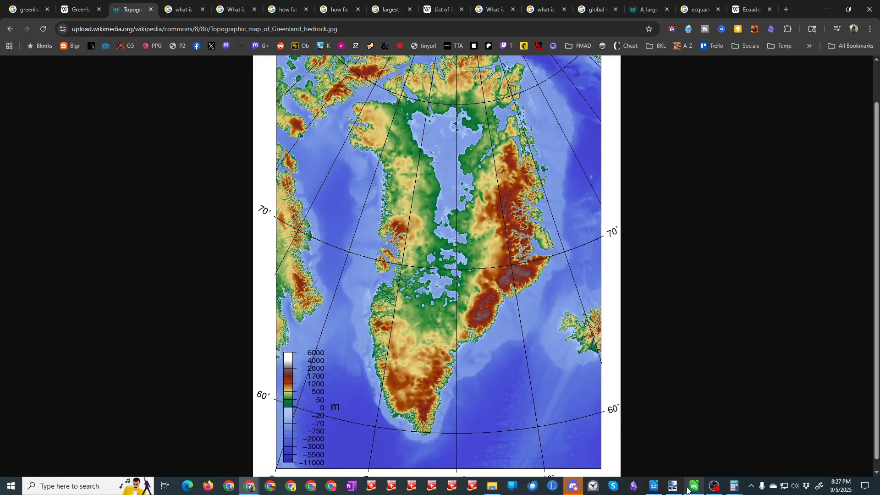
# Step: Switch back to Paint.NET, look briefly at the world map, and start saving the notes image
pyautogui.click(673, 487)
pyautogui.click(215, 27)
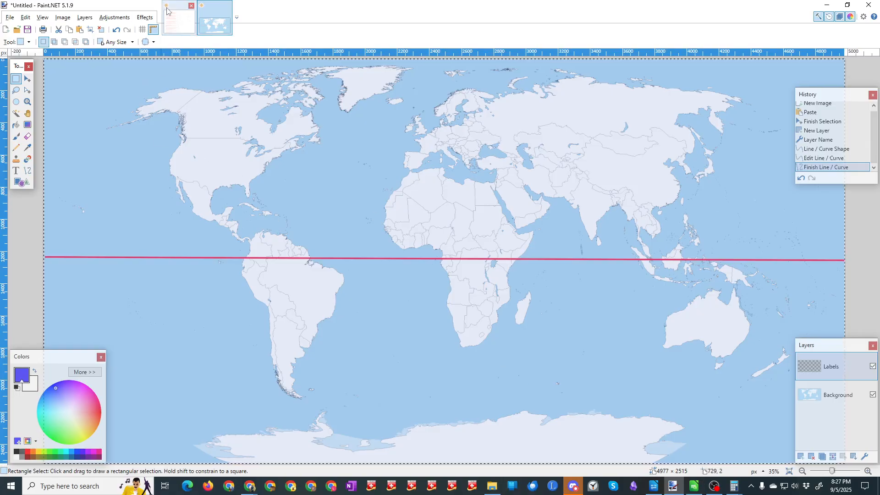
pyautogui.click(174, 19)
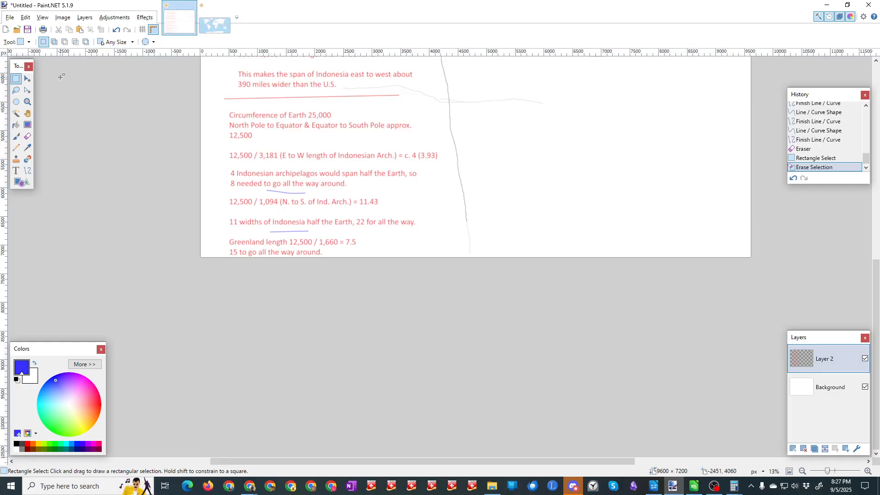
pyautogui.click(28, 30)
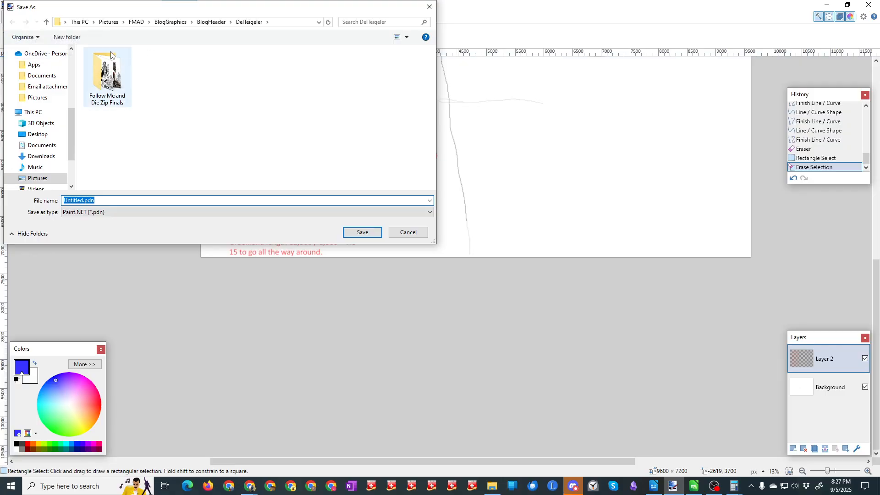
pyautogui.click(137, 23)
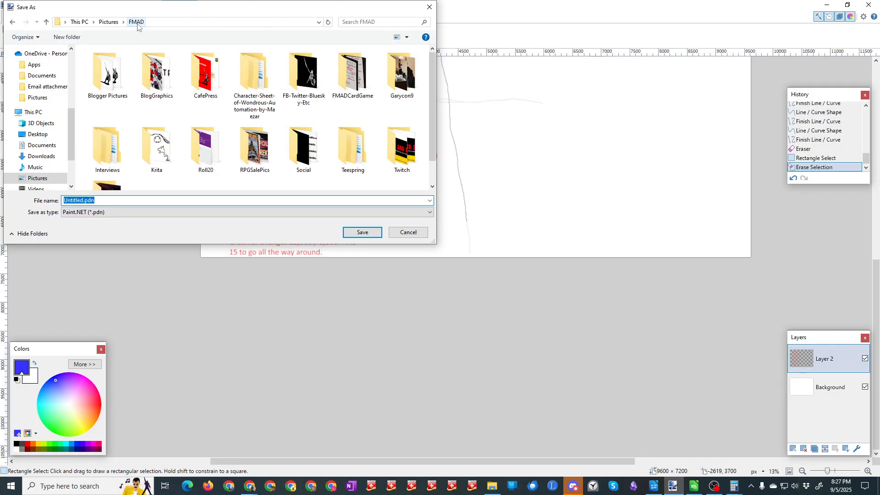
pyautogui.click(42, 76)
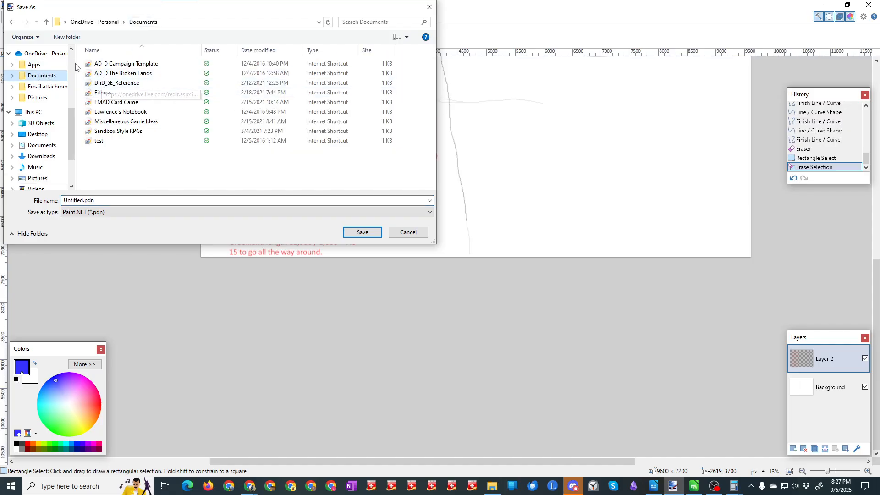
pyautogui.scroll(5, 41, 69)
pyautogui.click(41, 62)
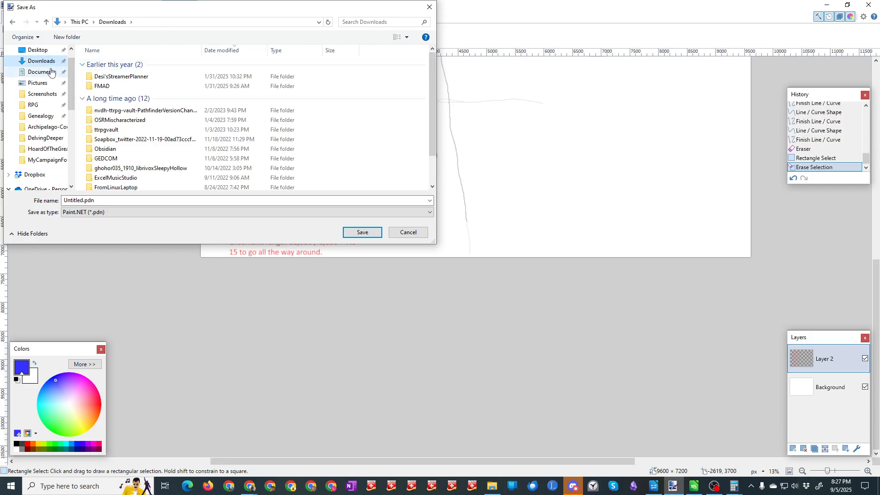
# Step: Choose the save location Documents > !FMAD > PDFsForOBS > Archipelago-CountlessIsles for the notes image
pyautogui.click(55, 74)
pyautogui.doubleClick(99, 122)
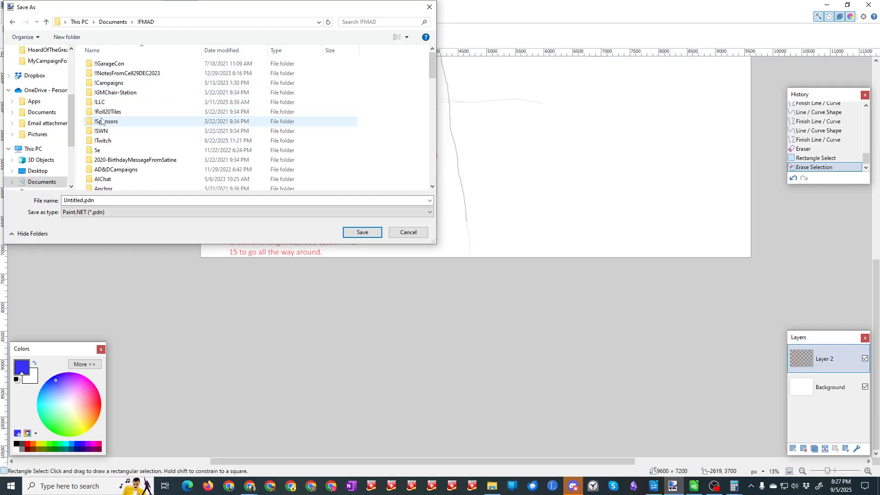
pyautogui.click(100, 122)
pyautogui.press('p')
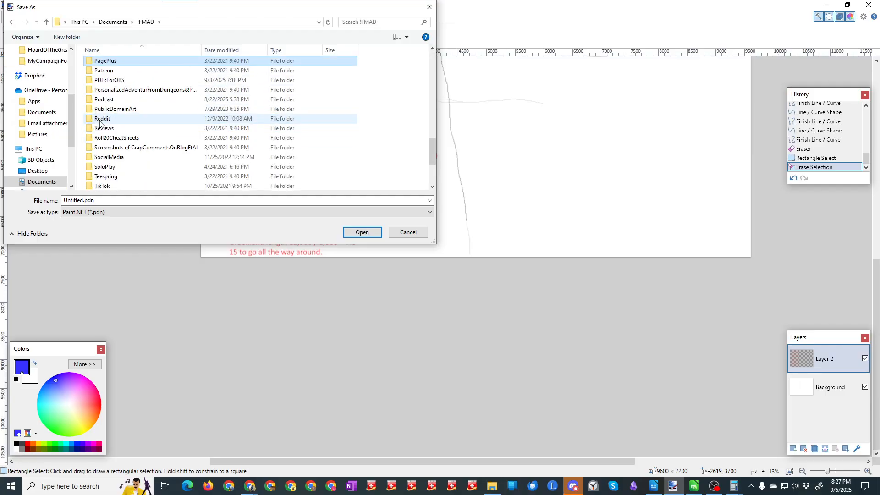
pyautogui.doubleClick(117, 84)
pyautogui.click(115, 83)
pyautogui.press('a')
pyautogui.press('r')
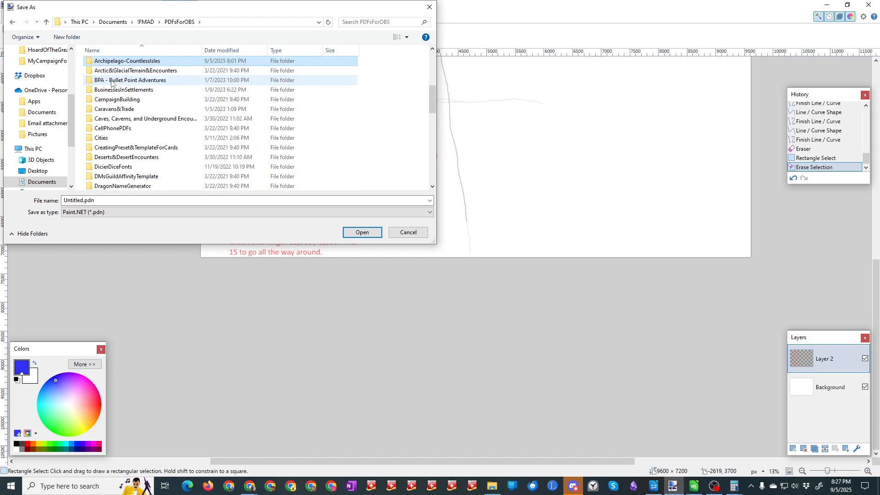
pyautogui.doubleClick(116, 64)
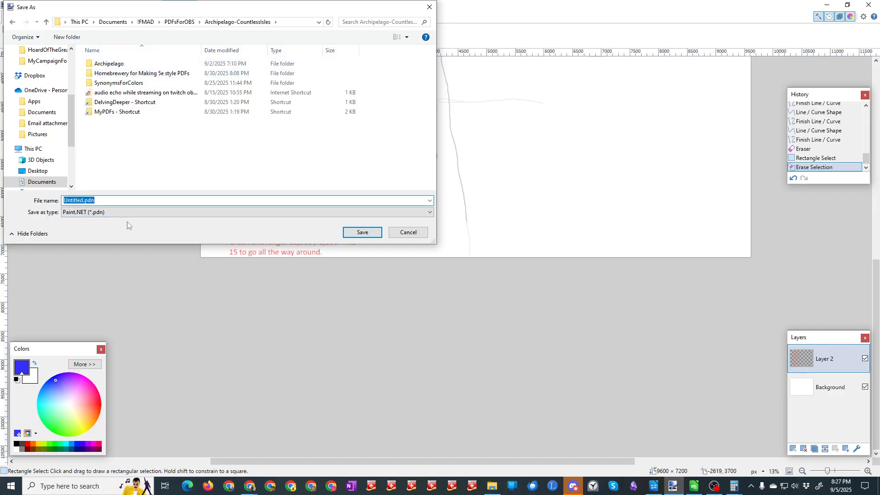
# Step: Save the notes image as SizesDoodlingForPlanning in Paint.NET format
pyautogui.write('Size')
pyautogui.write('sDoodlingFopr')
pyautogui.write('lanning')
pyautogui.press('Return')
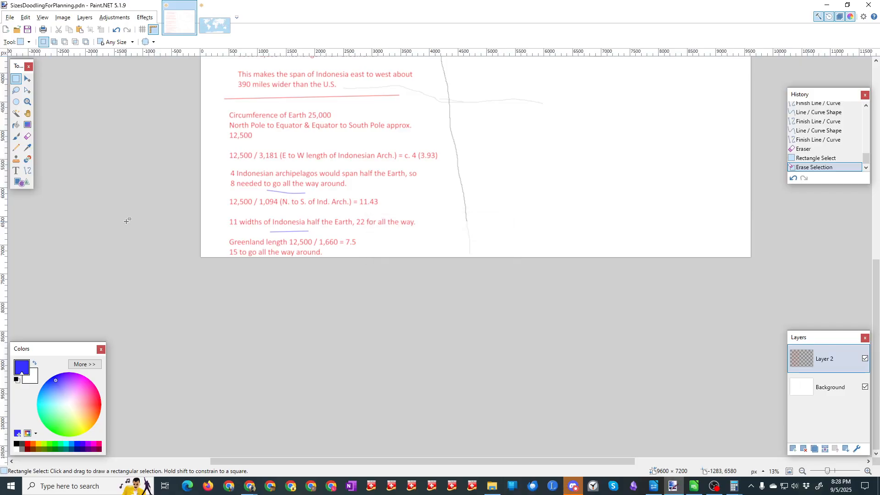
# Step: Save the world map image as EarthAnalogForPlanning in the same Archipelago-CountlessIsles folder
pyautogui.click(214, 24)
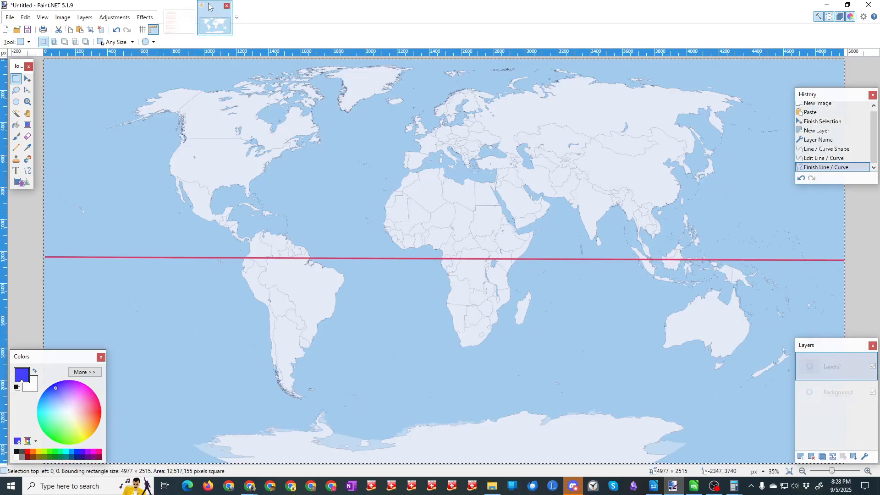
pyautogui.click(27, 30)
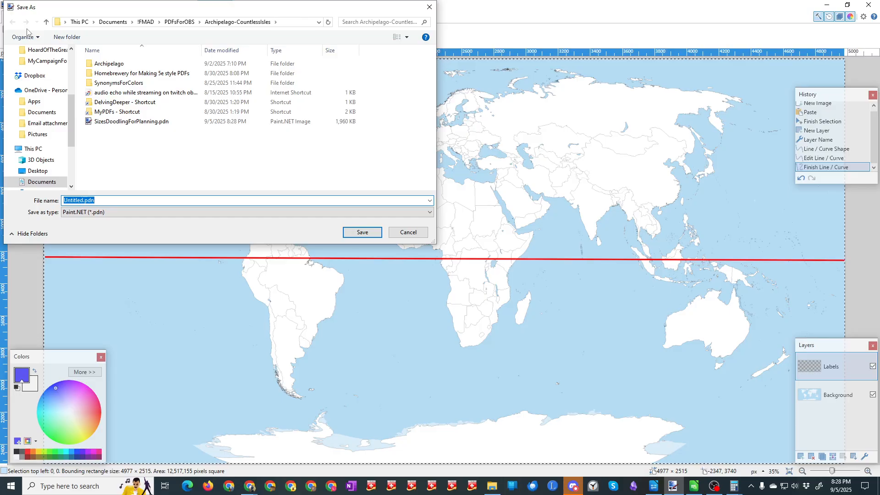
pyautogui.write('Ear')
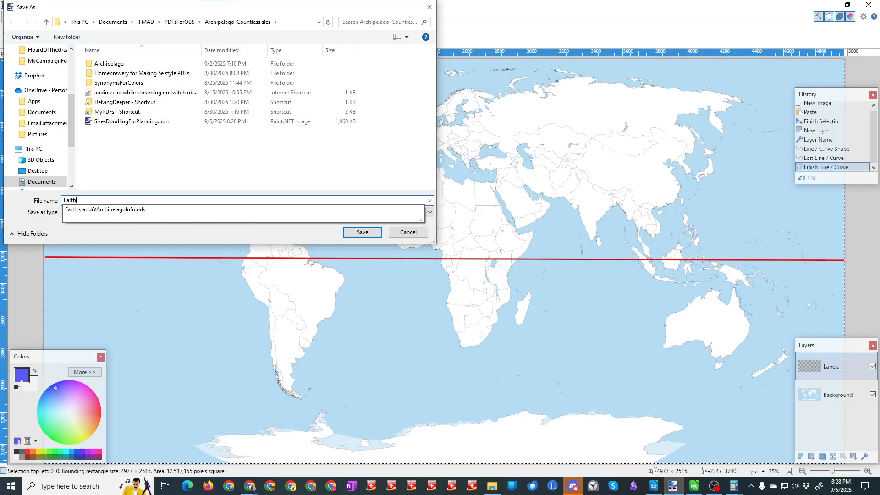
pyautogui.write('th')
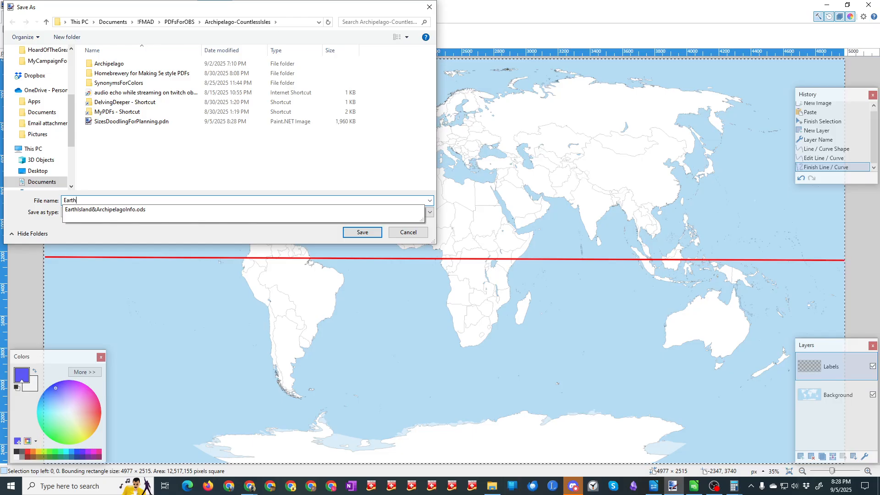
pyautogui.write('AnalogForPlanning')
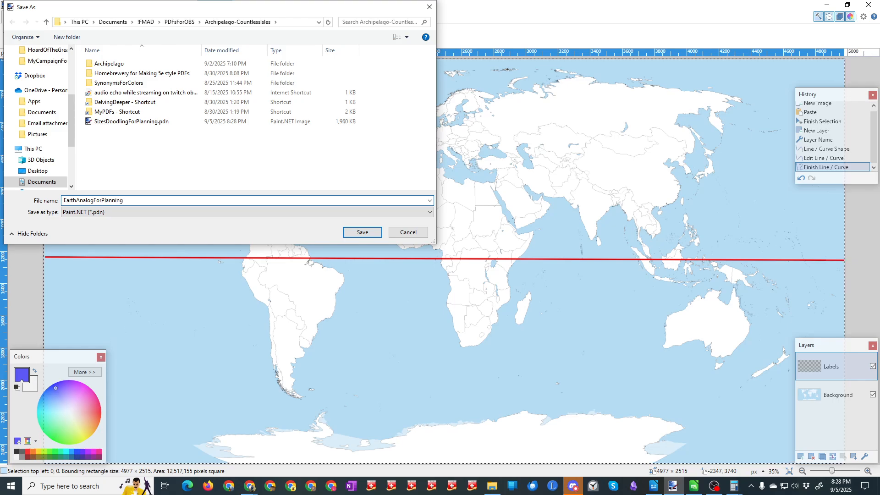
pyautogui.press('Return')
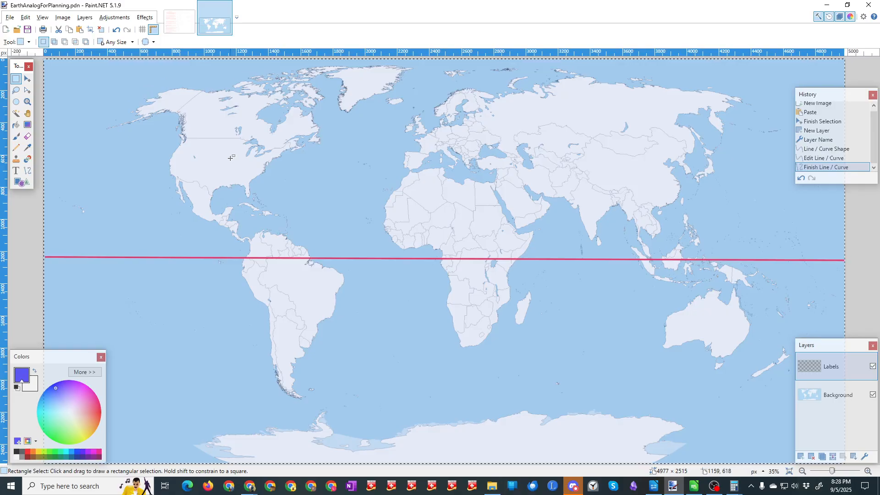
# Step: Try marking the southeastern United States on the map with a selection and a rounded rectangle about 298 × 106 pixels
pyautogui.moveTo(229, 162); pyautogui.dragTo(275, 177)
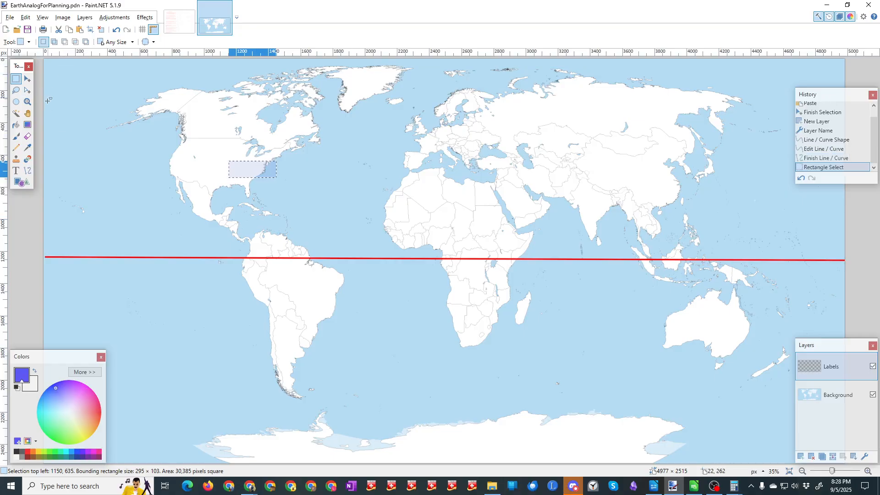
pyautogui.click(20, 182)
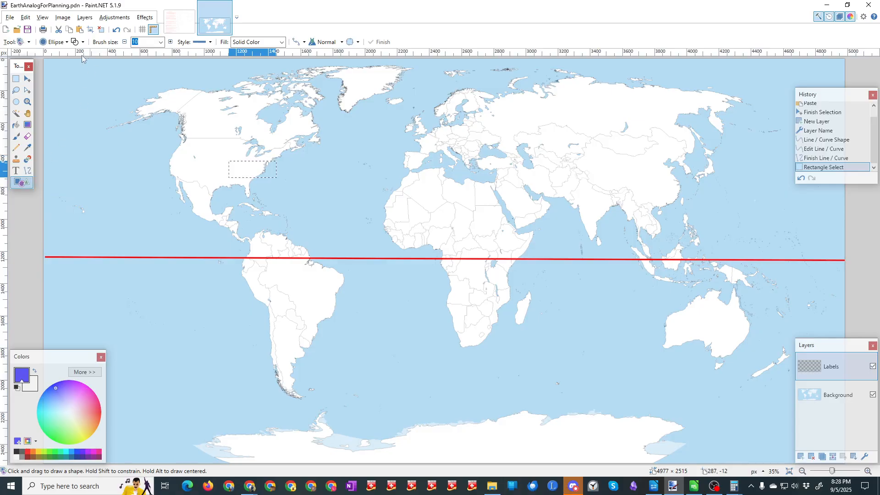
pyautogui.click(55, 42)
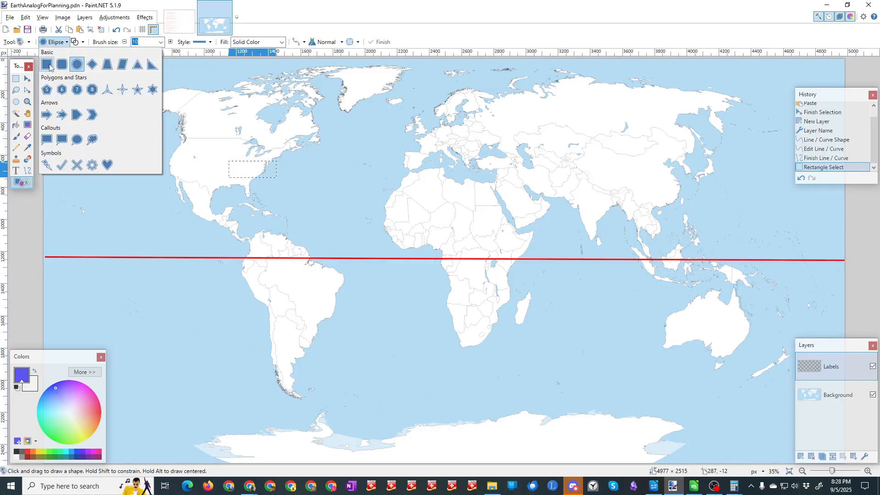
pyautogui.click(62, 65)
pyautogui.moveTo(228, 161); pyautogui.dragTo(275, 177)
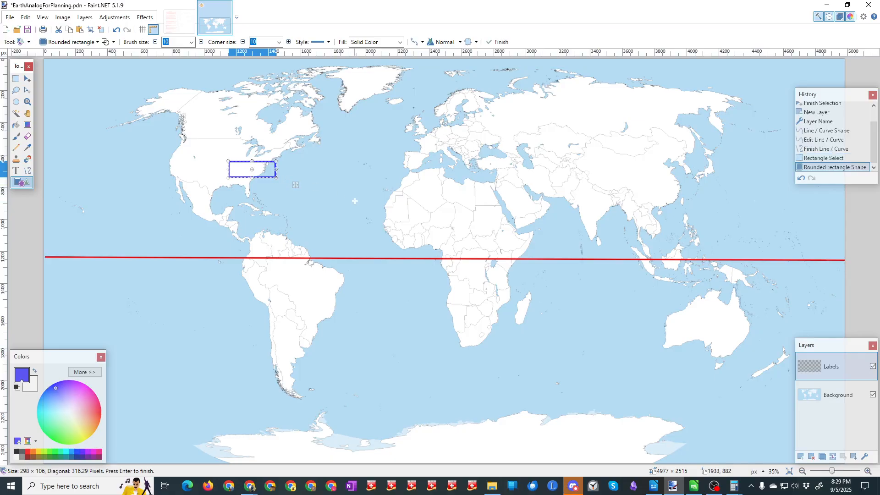
# Step: Check the Indonesia and Greenland size notes and the Greenland map, and return to the world map
pyautogui.click(185, 27)
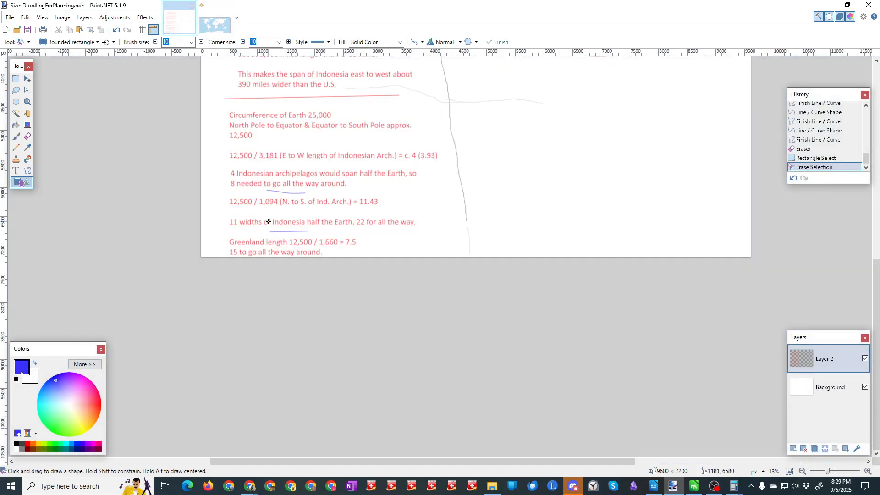
pyautogui.hotkey('alt', 'Tab')
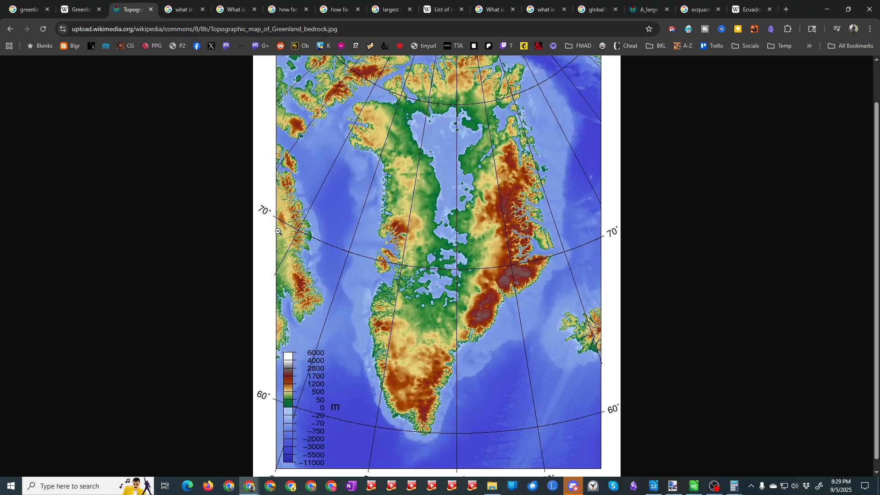
pyautogui.hotkey('alt', 'Tab')
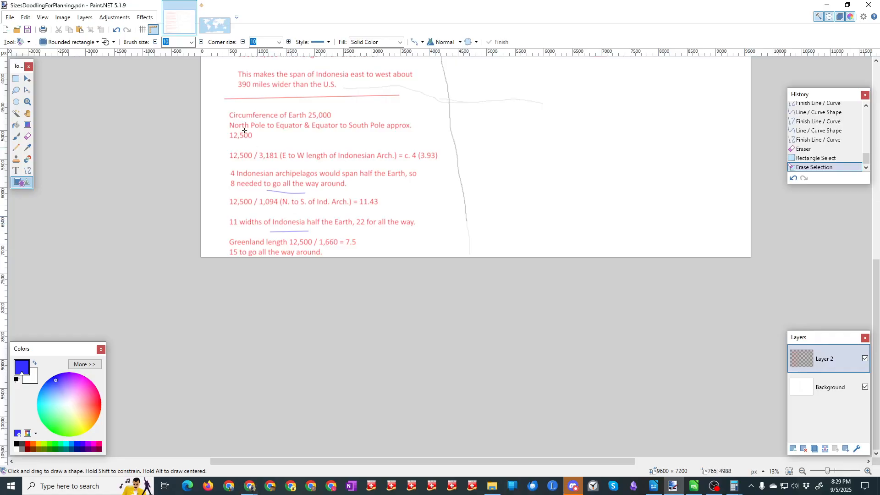
pyautogui.click(208, 19)
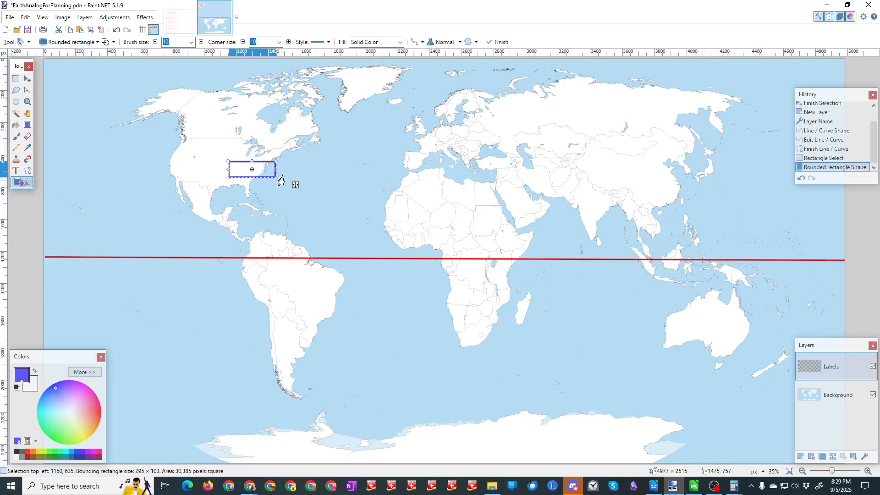
# Step: Try rotating the rounded rectangle to about 91°, and undo the rotation, the shape and the selection
pyautogui.moveTo(278, 179); pyautogui.dragTo(247, 194)
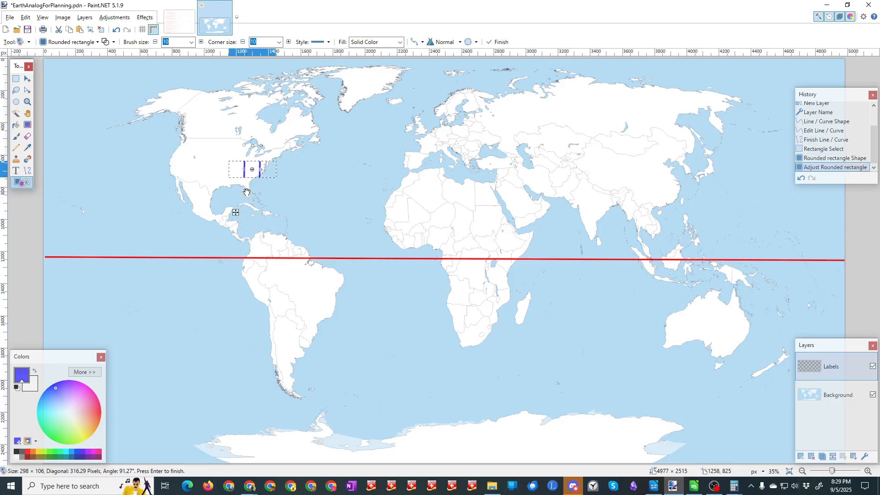
pyautogui.hotkey('ctrl', 'z')
pyautogui.hotkey('ctrl', 'z')
pyautogui.hotkey('ctrl', 'z')
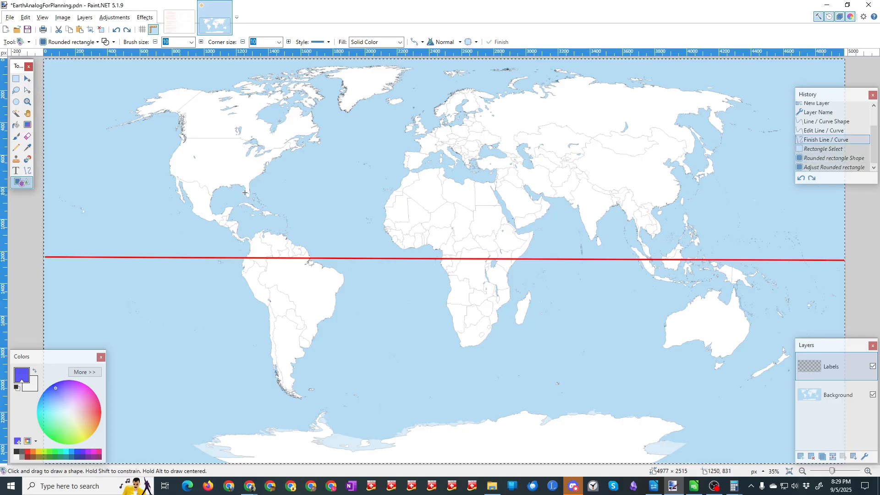
# Step: Draw a rounded rectangle about 303 × 115 pixels over the eastern United States and rotate it upright to about -89°
pyautogui.click(63, 45)
pyautogui.click(63, 65)
pyautogui.moveTo(234, 159); pyautogui.dragTo(281, 176)
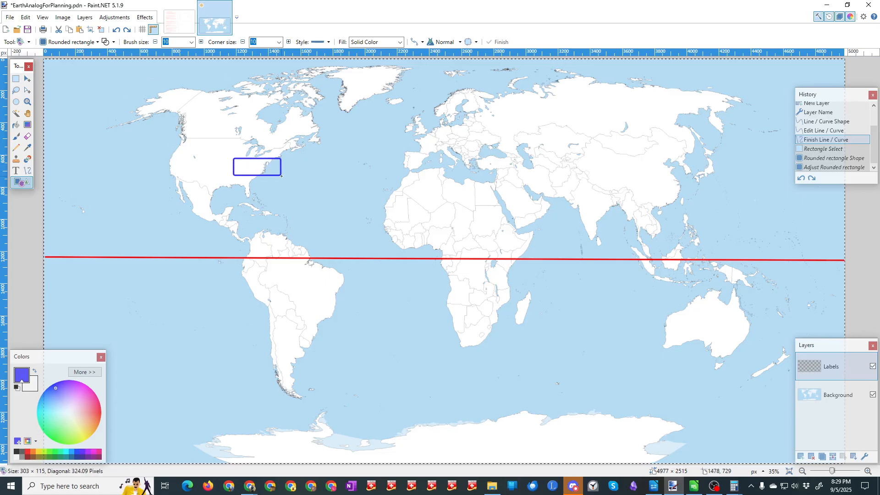
pyautogui.moveTo(281, 176); pyautogui.dragTo(274, 123)
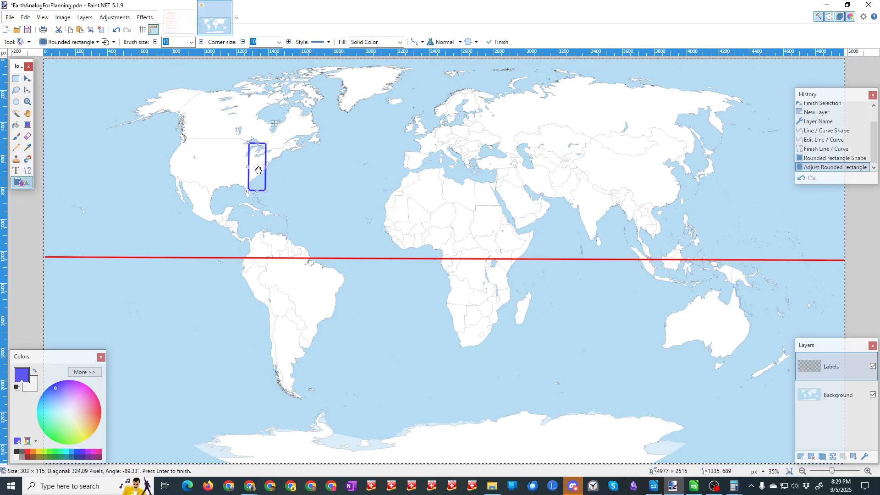
pyautogui.press('Return')
# Step: Try to duplicate the upright rectangle onto Greenland by moving it there, pasting the copied image and shifting the pasted pixels
pyautogui.moveTo(301, 141); pyautogui.dragTo(395, 43)
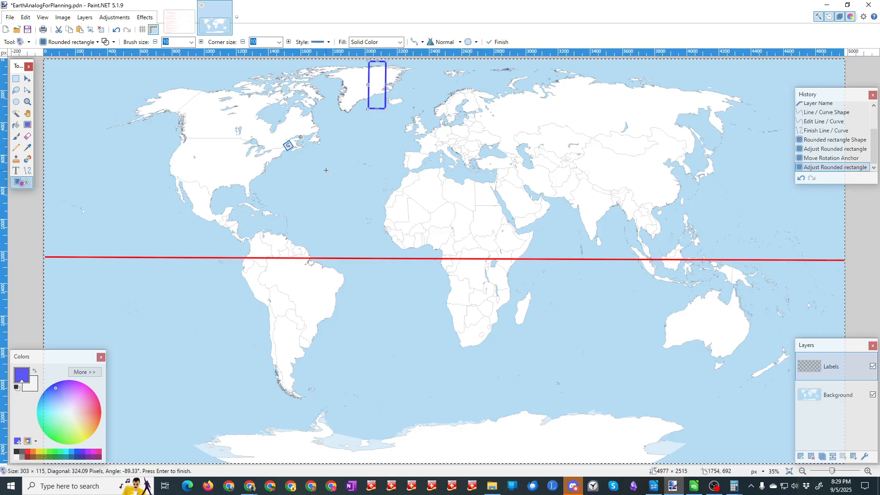
pyautogui.hotkey('ctrl', 'v')
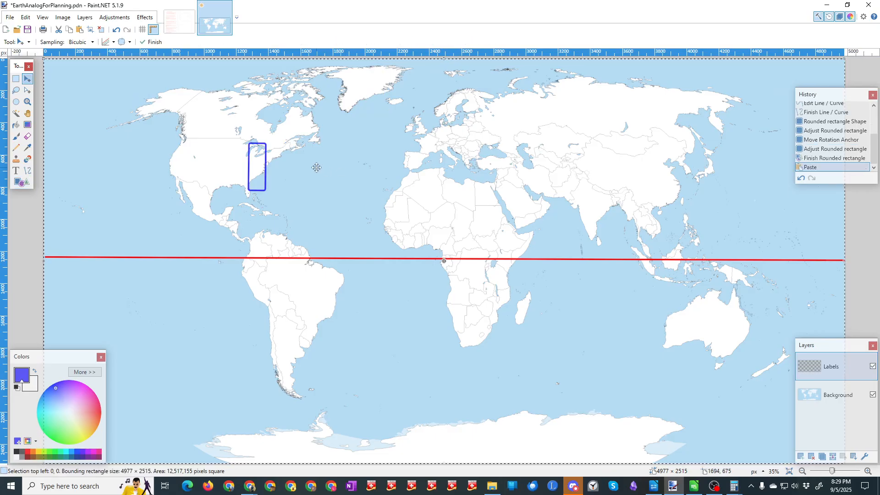
pyautogui.hotkey('ctrl', 'v')
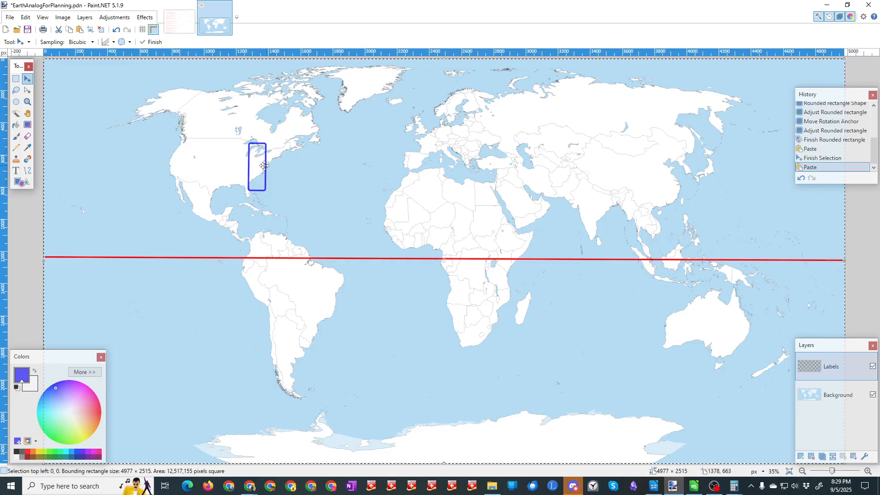
pyautogui.moveTo(262, 166); pyautogui.dragTo(352, 129)
pyautogui.hotkey('ctrl', 'z')
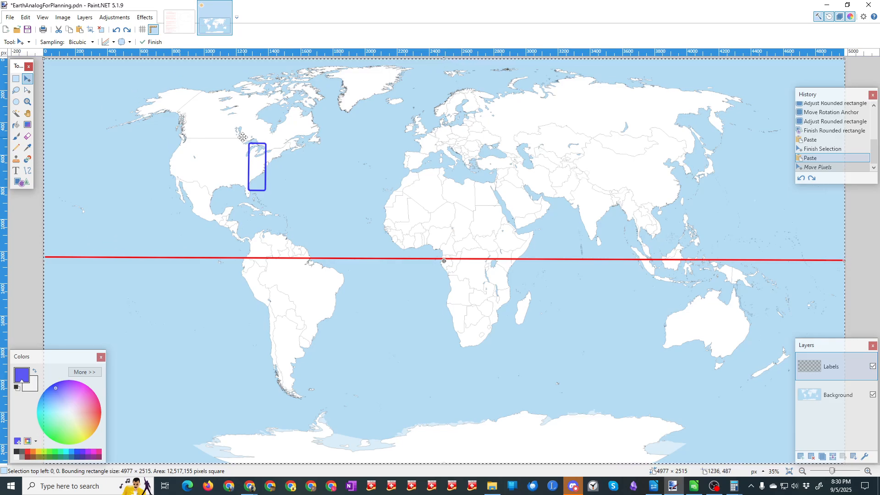
pyautogui.hotkey('ctrl', 'y')
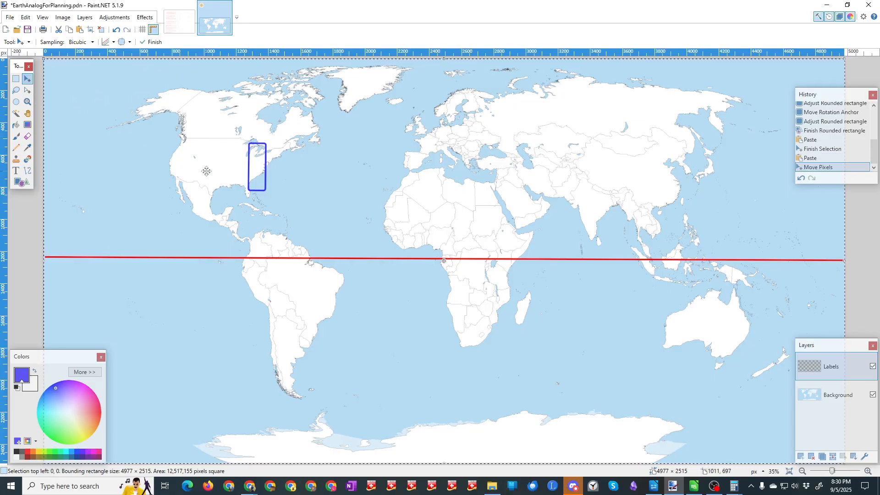
# Step: Undo the pasted pixels and the rectangle's move to Greenland, back to its upright placement over the eastern United States
pyautogui.hotkey('ctrl', 'z')
pyautogui.hotkey('ctrl', 'z')
pyautogui.hotkey('ctrl', 'z')
pyautogui.hotkey('ctrl', 'z')
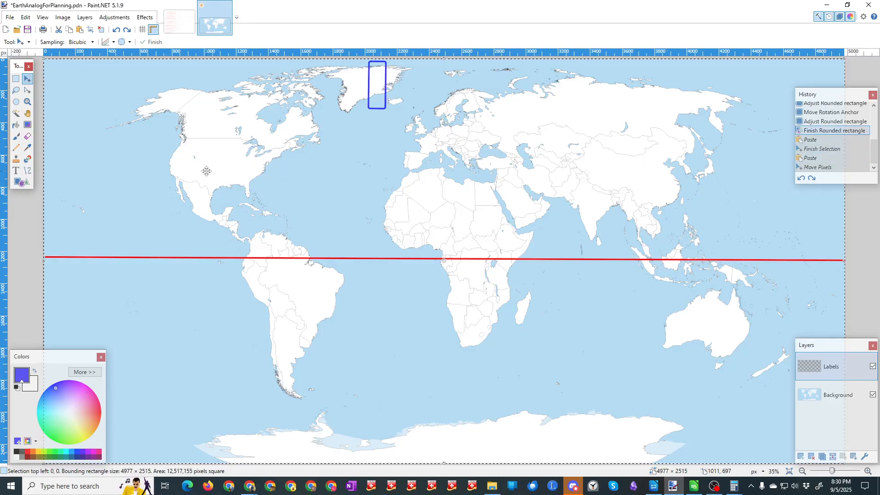
pyautogui.hotkey('ctrl', 'z')
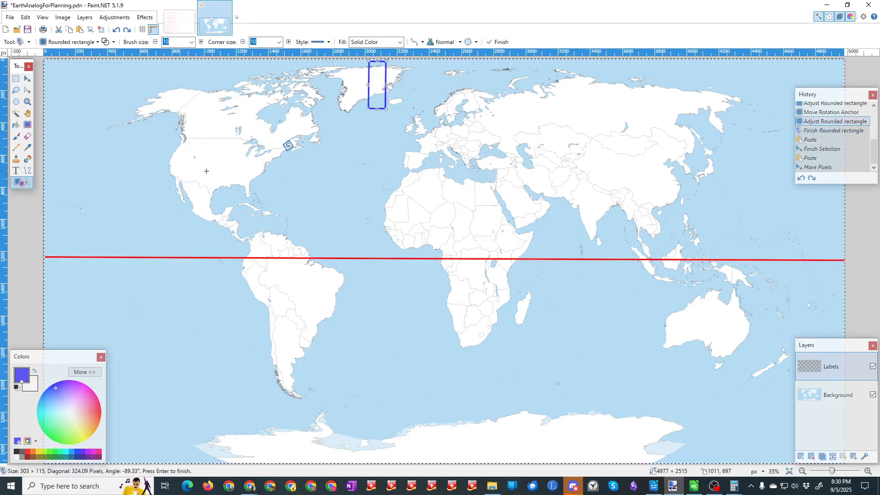
pyautogui.hotkey('ctrl', 'z')
pyautogui.hotkey('ctrl', 'z')
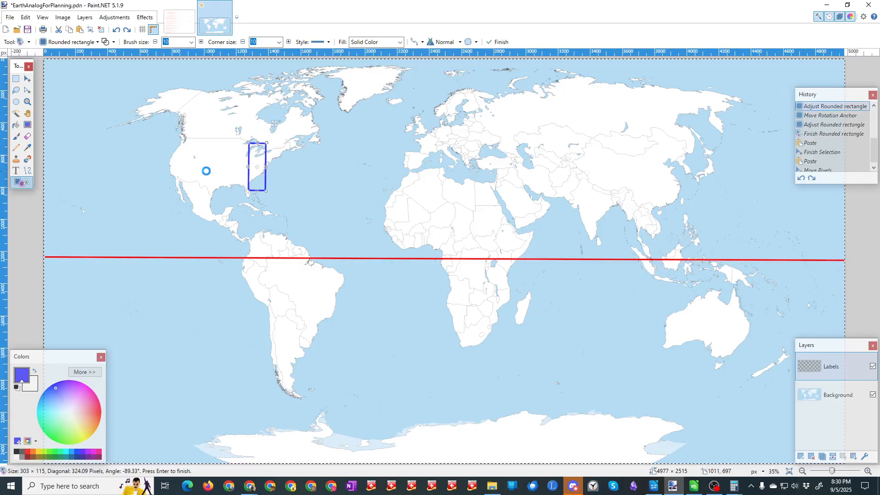
# Step: Add a new layer above Labels and paste the copied image into it
pyautogui.click(801, 456)
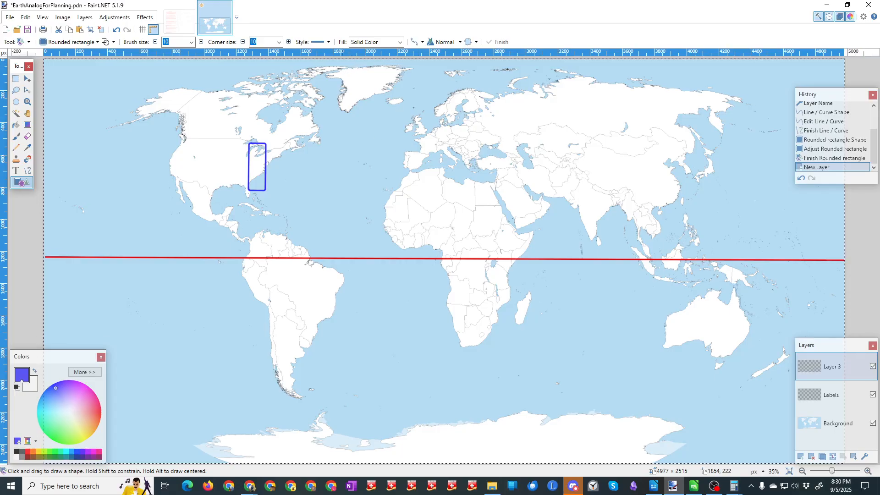
pyautogui.hotkey('ctrl', 'v')
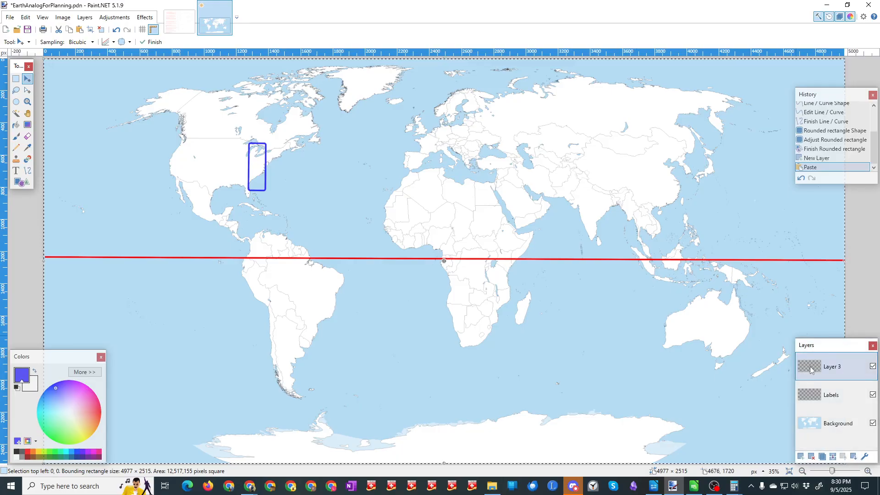
# Step: Hide and show the Labels and Background layers to examine what was pasted into Layer 3
pyautogui.click(873, 396)
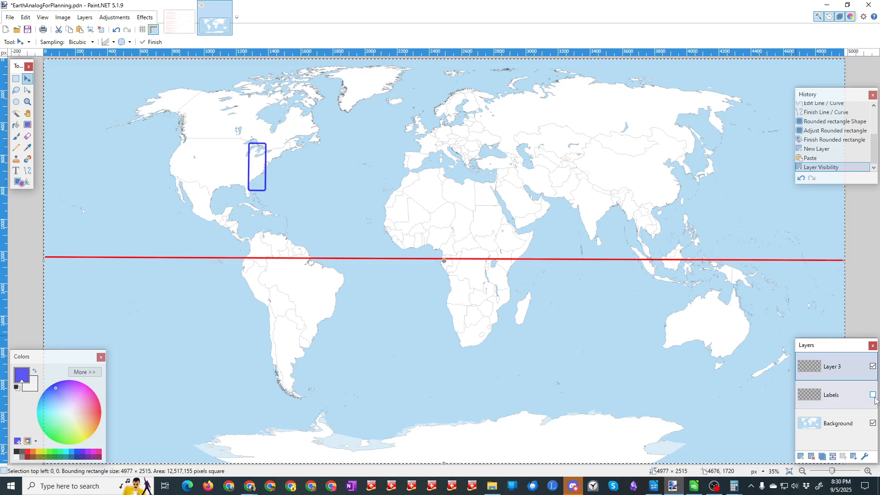
pyautogui.click(873, 423)
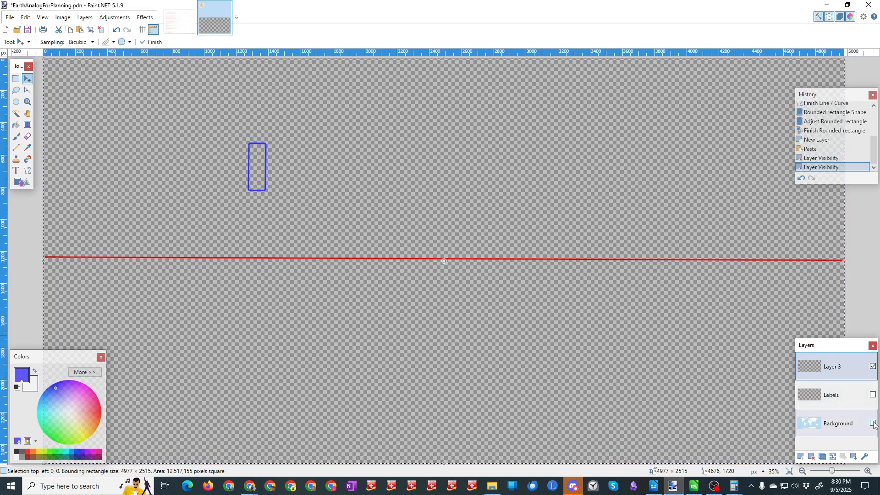
pyautogui.click(873, 424)
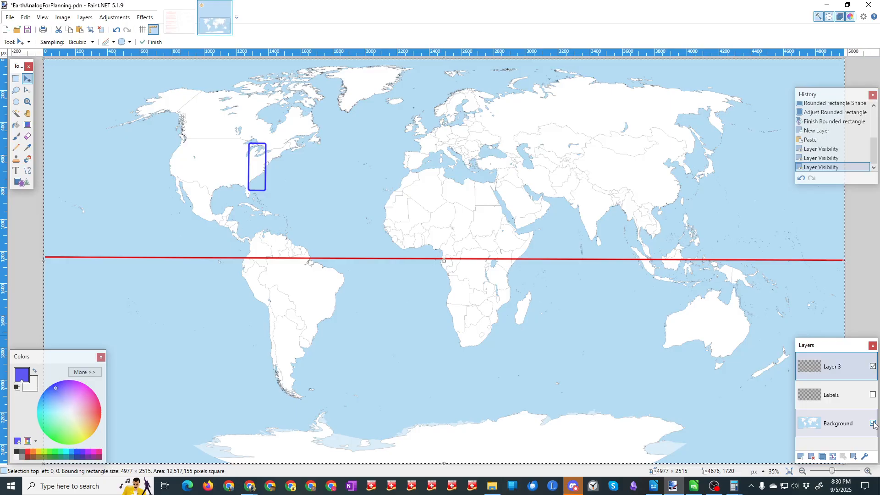
pyautogui.click(873, 395)
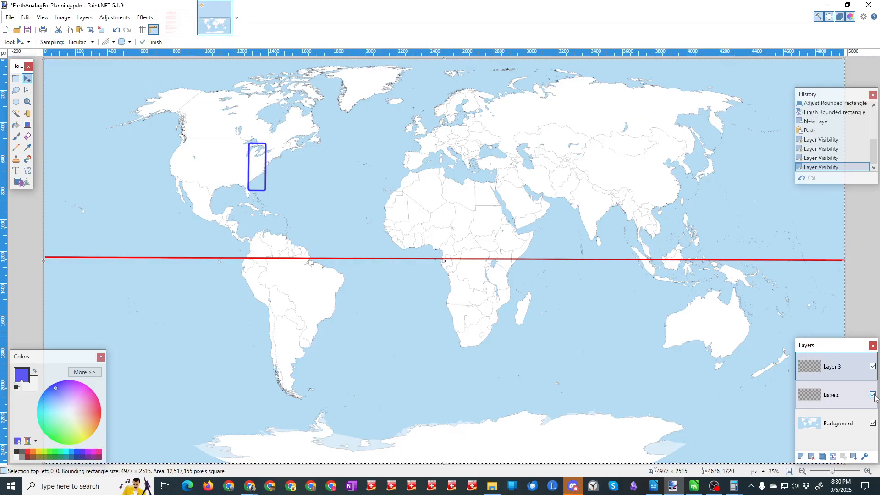
pyautogui.click(260, 145)
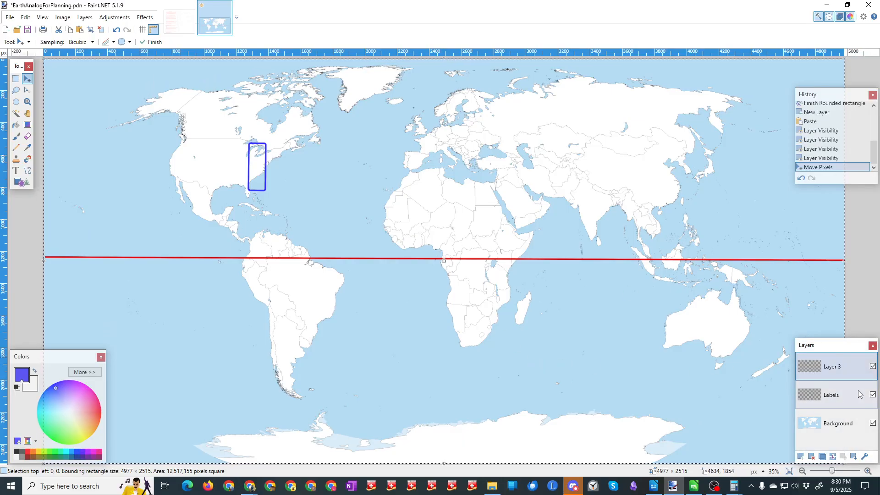
# Step: Hide the Labels and Background layers, erase the pasted content from Layer 3, and show both layers again
pyautogui.click(873, 395)
pyautogui.click(872, 423)
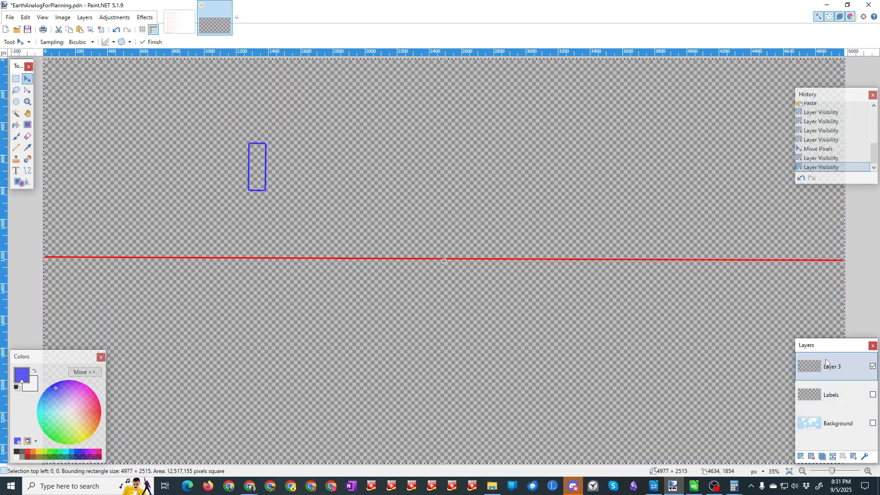
pyautogui.press('Delete')
pyautogui.click(873, 394)
pyautogui.click(873, 423)
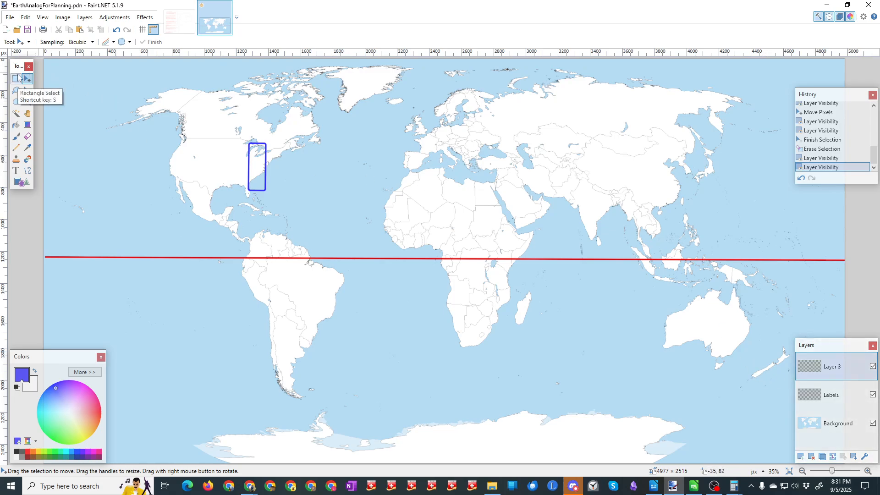
# Step: Draw an upright rounded rectangle about 115 × 302 pixels over the eastern United States marker and move it onto Greenland
pyautogui.click(20, 182)
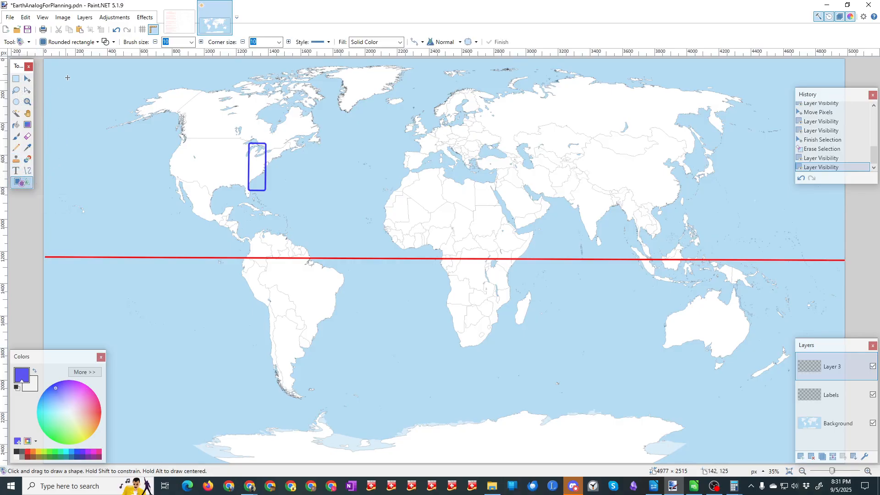
pyautogui.click(61, 42)
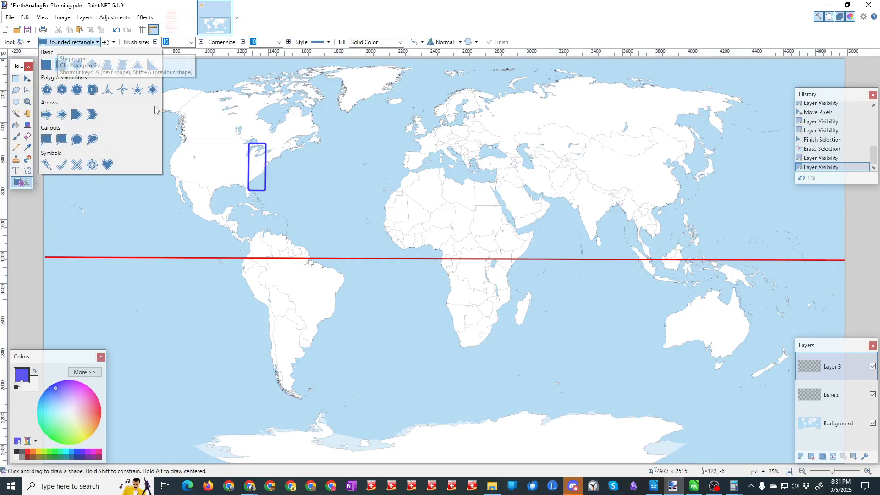
pyautogui.click(248, 143)
pyautogui.moveTo(249, 143); pyautogui.dragTo(376, 126)
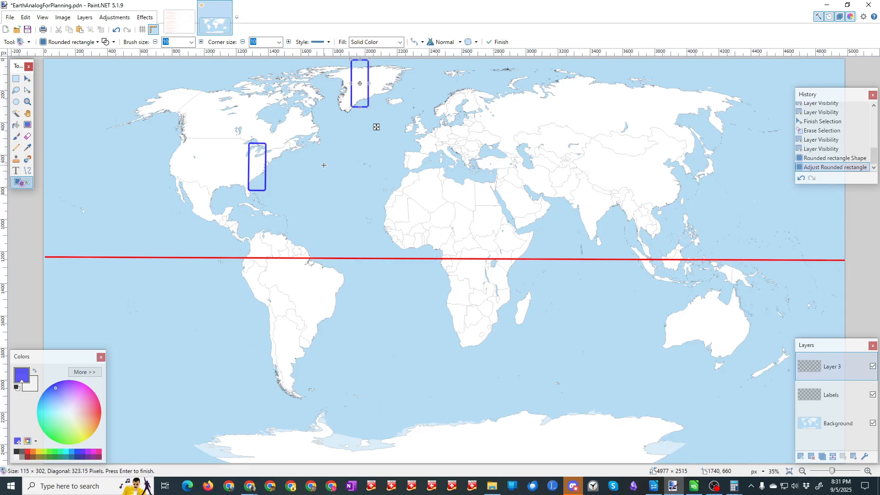
pyautogui.click(27, 79)
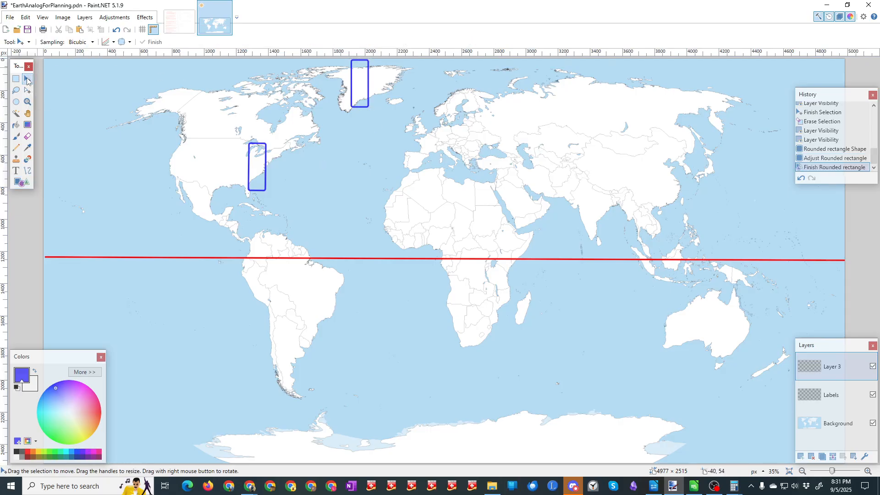
# Step: Trace the eastern United States marker with another rounded rectangle and place it directly below the Greenland one
pyautogui.click(20, 182)
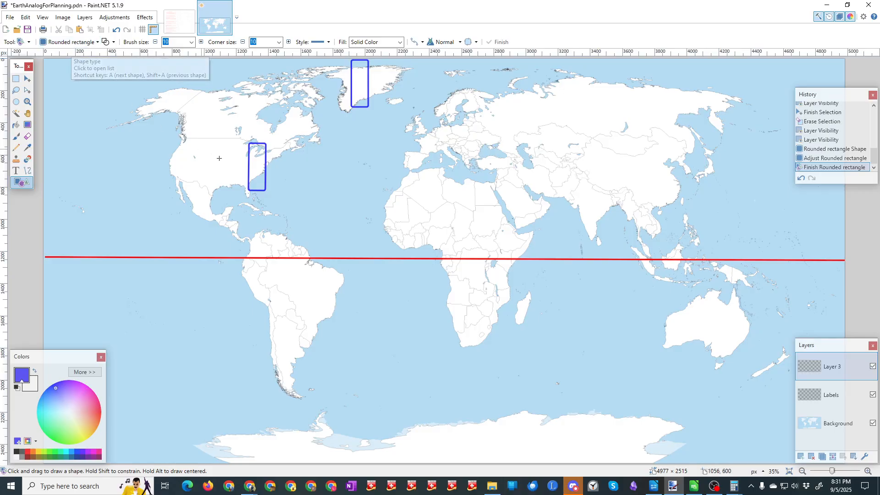
pyautogui.moveTo(248, 143); pyautogui.dragTo(375, 176)
pyautogui.press('Return')
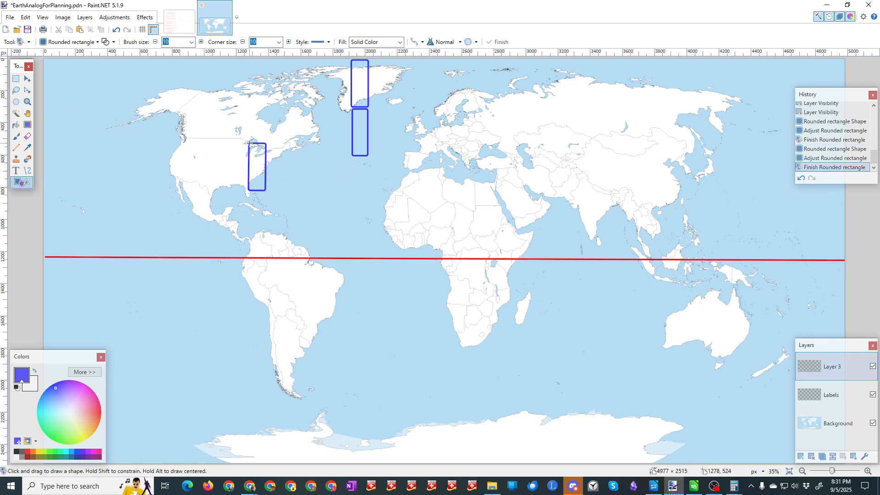
# Step: Add two more upright rounded rectangles, about 115 × 297 and 118 × 308 pixels, continuing the Atlantic column down to the equator
pyautogui.moveTo(248, 143); pyautogui.dragTo(375, 224)
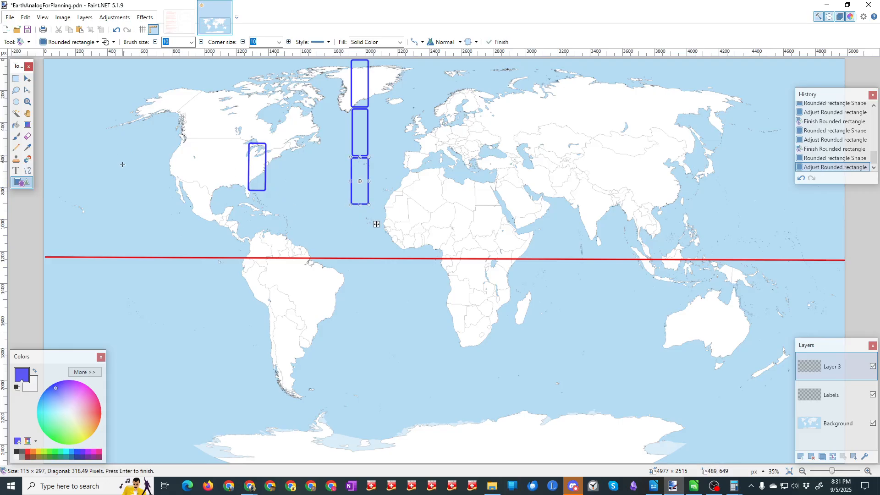
pyautogui.click(15, 171)
pyautogui.click(19, 183)
pyautogui.moveTo(249, 142)
pyautogui.mouseDown()
pyautogui.moveTo(267, 192)
pyautogui.moveTo(265, 181)
pyautogui.moveTo(338, 247)
pyautogui.moveTo(359, 244)
pyautogui.mouseUp()
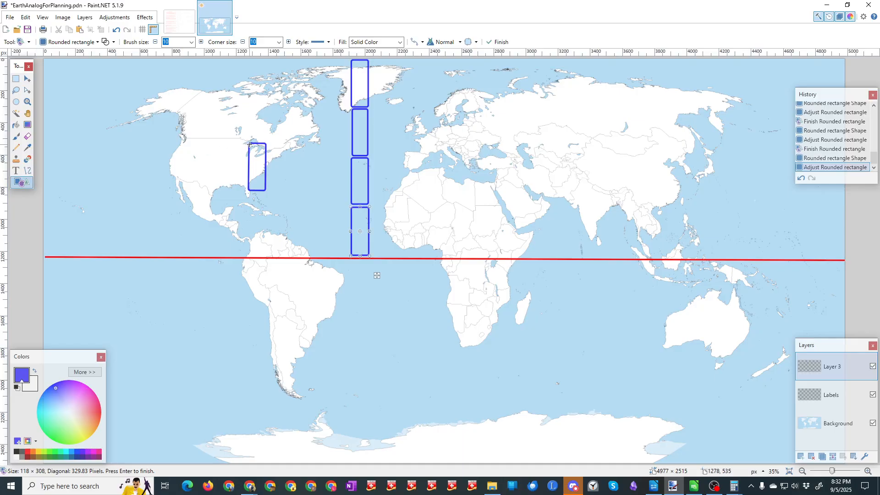
# Step: Draw an upright rounded rectangle about 109 × 306 pixels and place it over the United States, west of the existing marker
pyautogui.moveTo(250, 144); pyautogui.dragTo(362, 297)
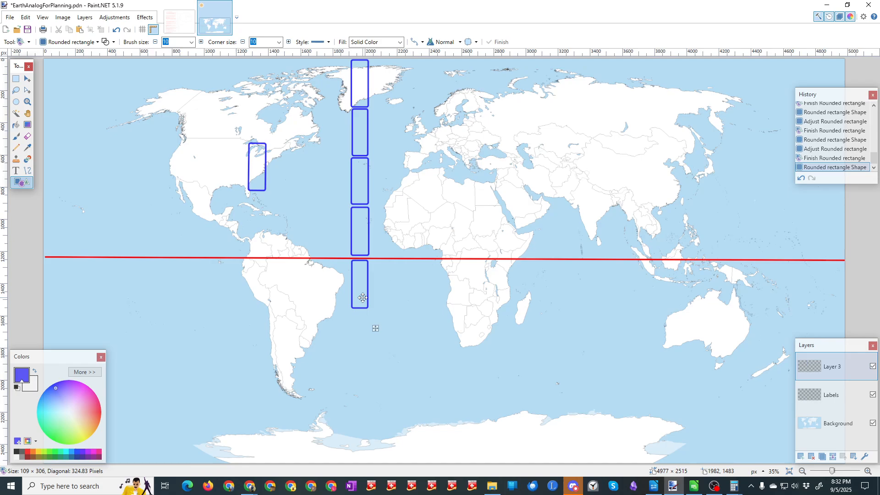
pyautogui.moveTo(362, 298); pyautogui.dragTo(205, 182)
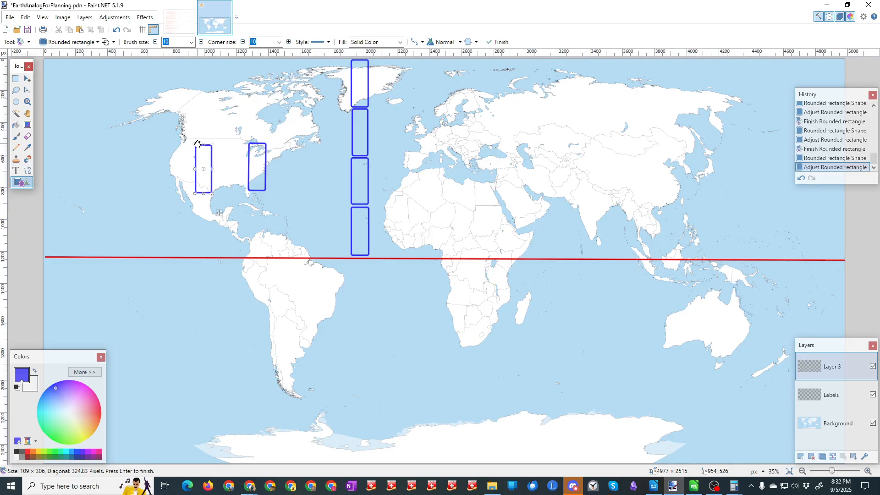
pyautogui.click(27, 78)
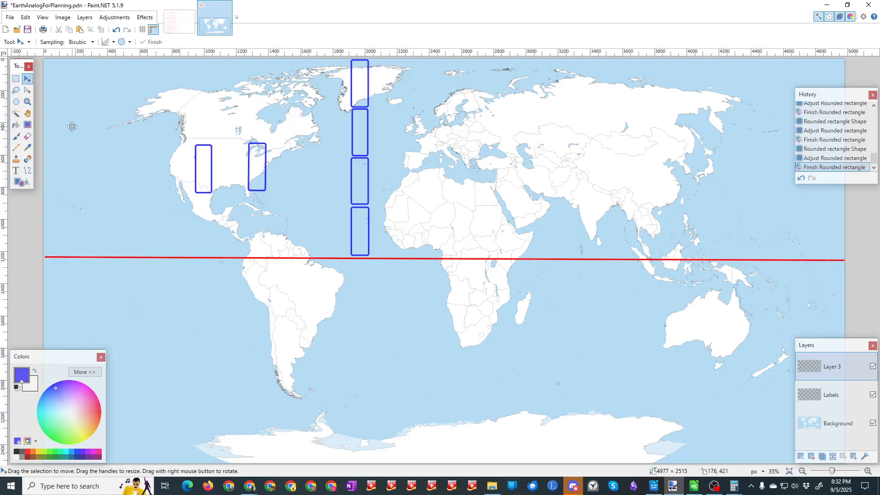
# Step: Place a rounded rectangle about 115 × 1217 pixels below the equator, in line with the Atlantic column, and switch to the SizesDoodlingForPlanning image
pyautogui.hotkey('ctrl', 'a')
pyautogui.click(199, 147)
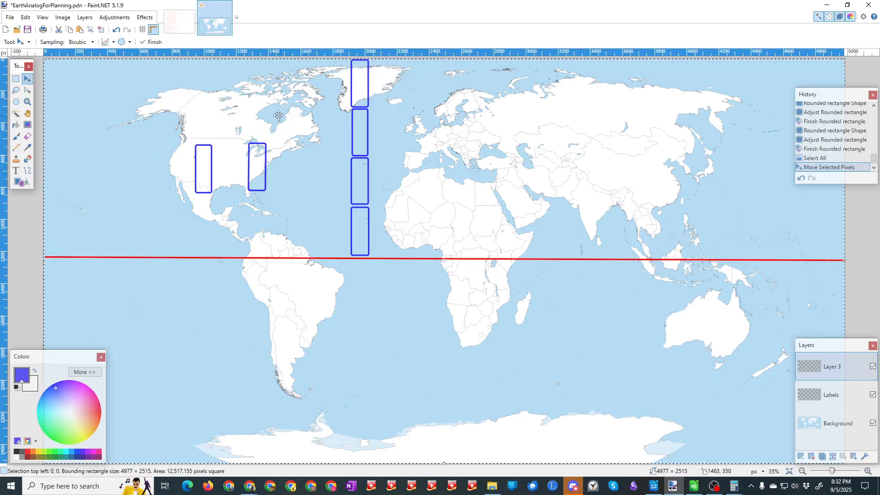
pyautogui.click(25, 182)
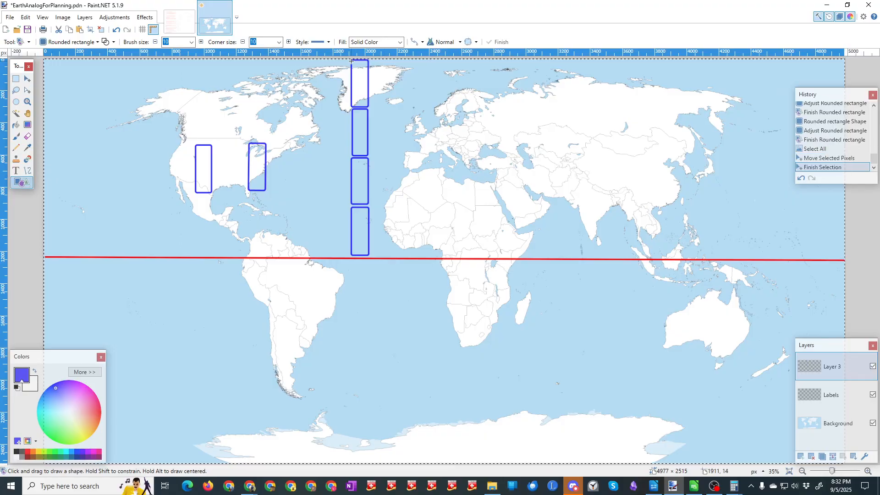
pyautogui.moveTo(352, 59)
pyautogui.mouseDown()
pyautogui.moveTo(371, 129)
pyautogui.moveTo(372, 201)
pyautogui.moveTo(371, 320)
pyautogui.moveTo(354, 482)
pyautogui.moveTo(371, 480)
pyautogui.mouseUp()
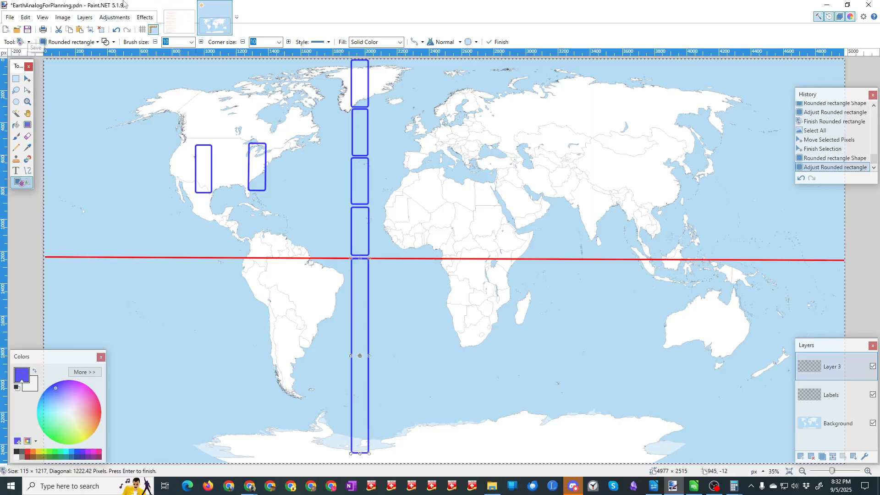
pyautogui.click(171, 6)
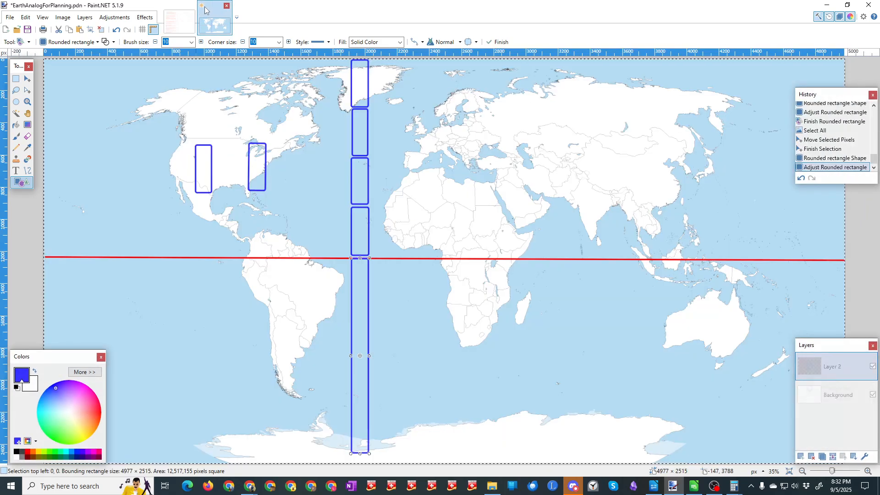
# Step: Return to the EarthAnalogForPlanning map and place an upright rounded rectangle about 123 × 300 pixels over western Russia, north of the Caucasus
pyautogui.click(208, 16)
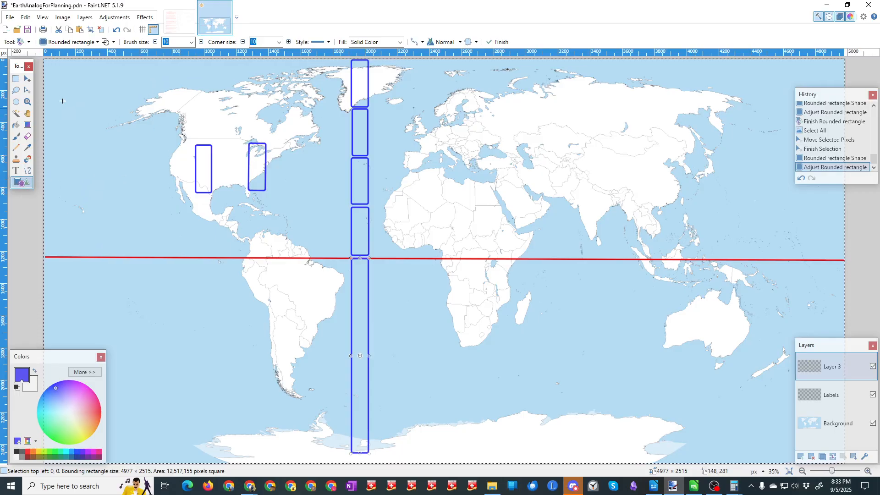
pyautogui.click(20, 174)
pyautogui.click(21, 182)
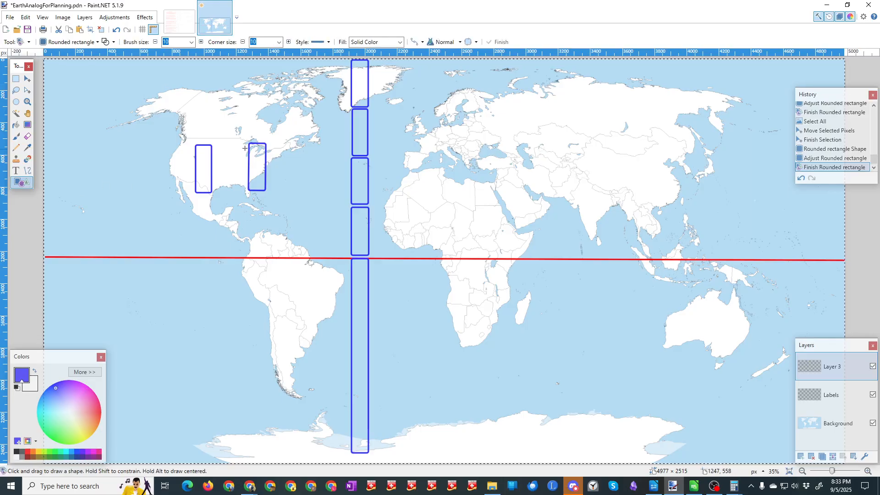
pyautogui.moveTo(249, 143); pyautogui.dragTo(528, 171)
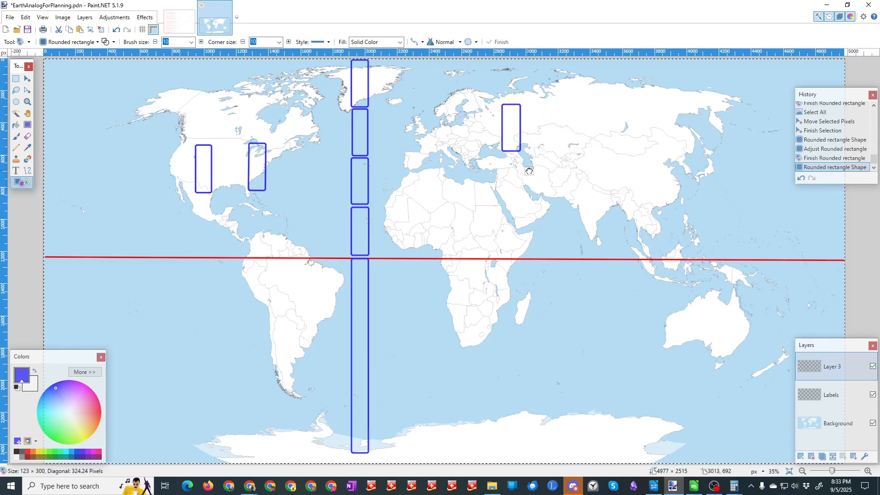
pyautogui.moveTo(529, 171); pyautogui.dragTo(529, 171)
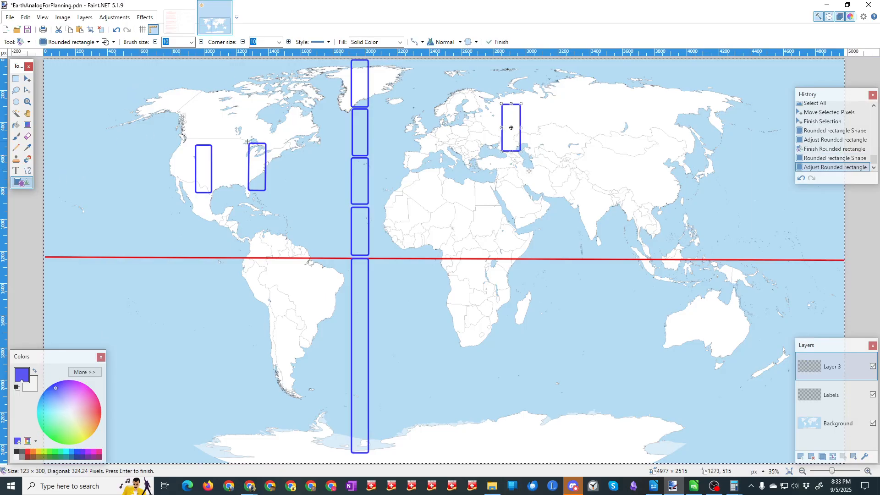
# Step: Add two upright rounded rectangles, about 109 × 309 pixels over far eastern Russia and 114 × 314 pixels across the equator south of India
pyautogui.click(22, 177)
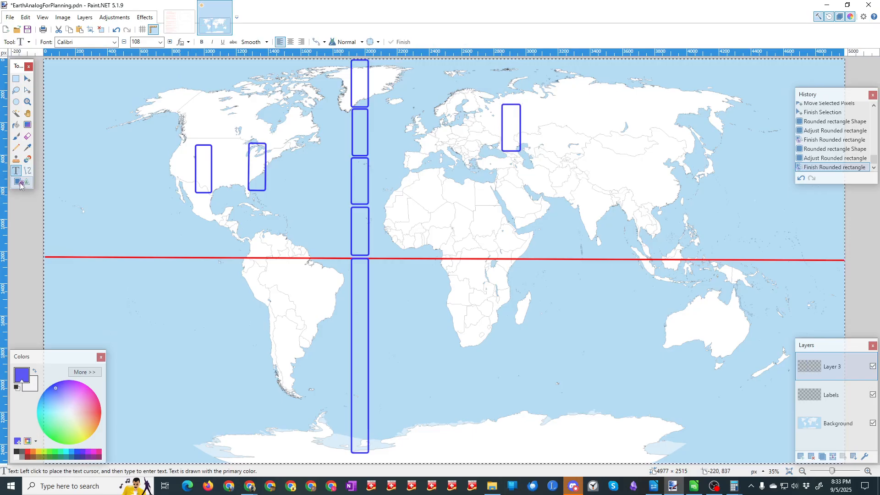
pyautogui.moveTo(249, 141)
pyautogui.mouseDown()
pyautogui.moveTo(266, 191)
pyautogui.moveTo(504, 274)
pyautogui.moveTo(728, 201)
pyautogui.moveTo(736, 165)
pyautogui.moveTo(716, 163)
pyautogui.mouseUp()
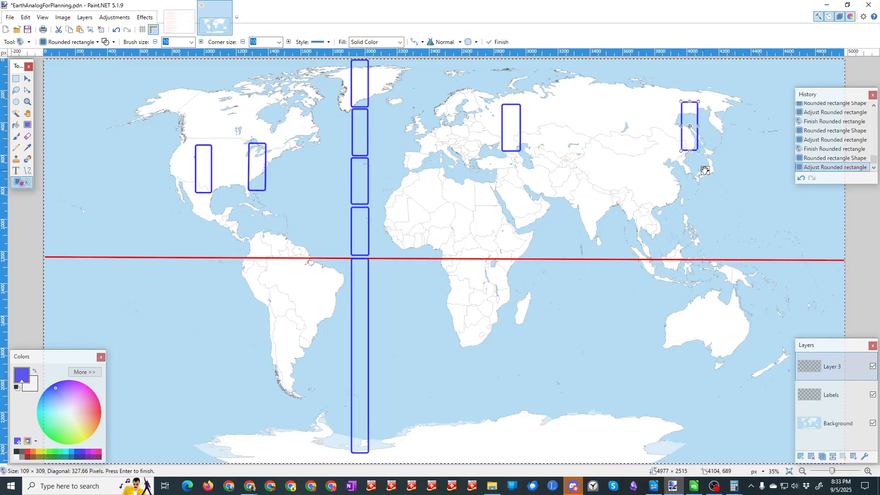
pyautogui.click(16, 173)
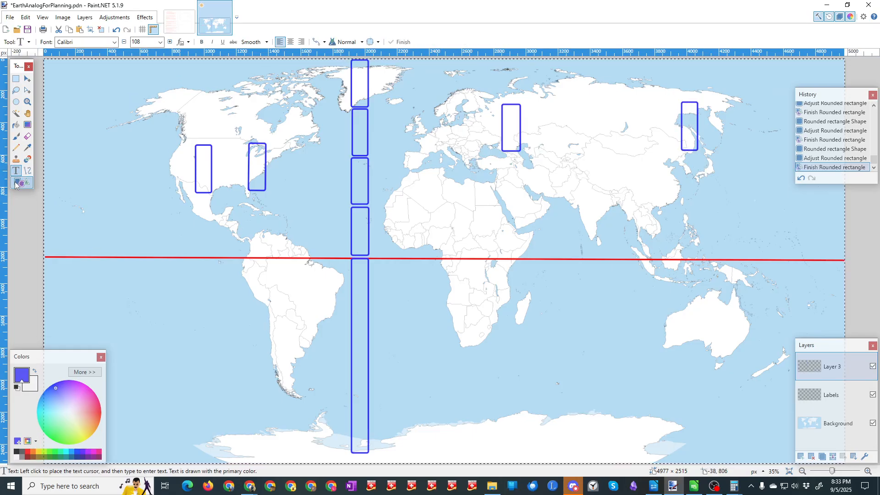
pyautogui.click(16, 183)
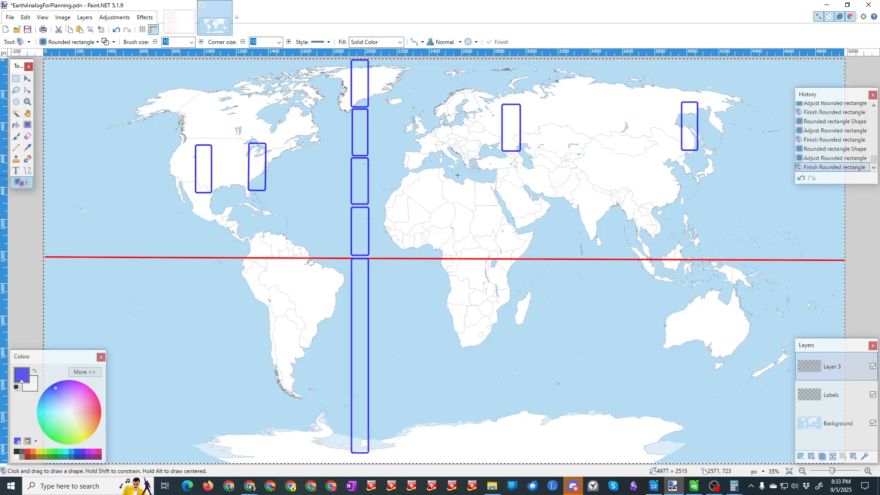
pyautogui.moveTo(250, 142); pyautogui.dragTo(616, 316)
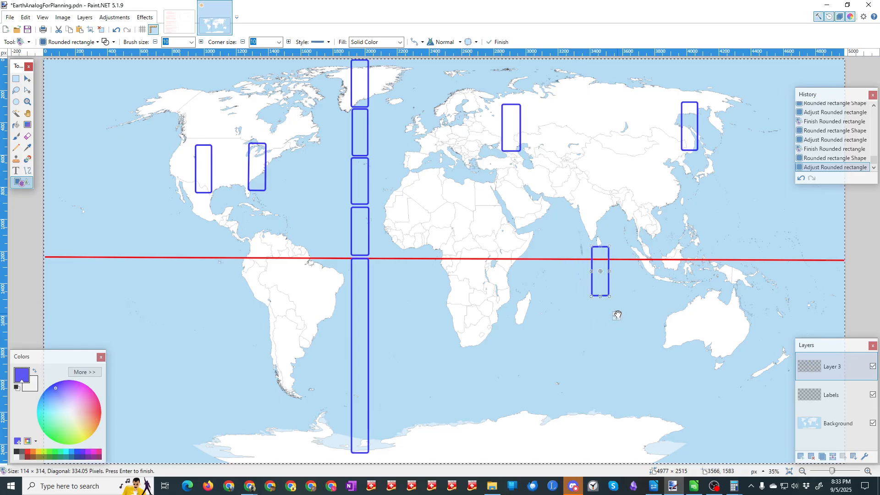
pyautogui.click(17, 183)
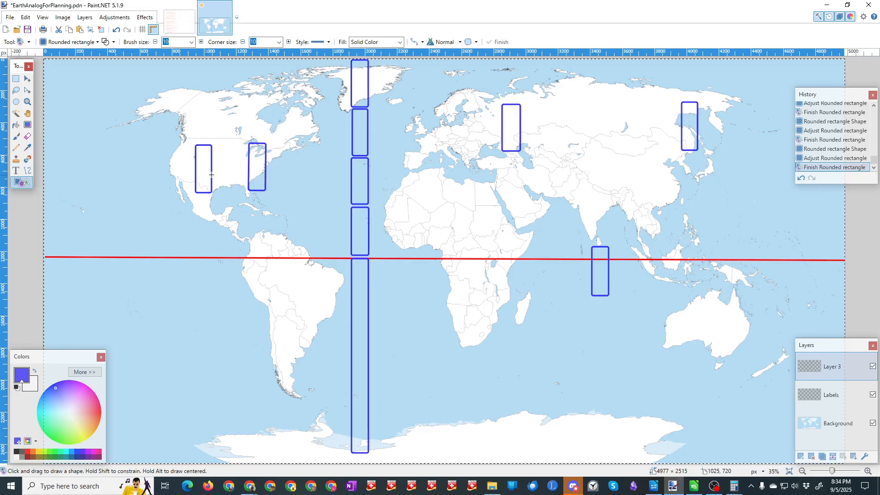
# Step: Add two upright rounded rectangles, about 123 × 309 pixels in the ocean southeast of Africa and 115 × 308 pixels at Australia's southeastern coast
pyautogui.moveTo(248, 141); pyautogui.dragTo(519, 413)
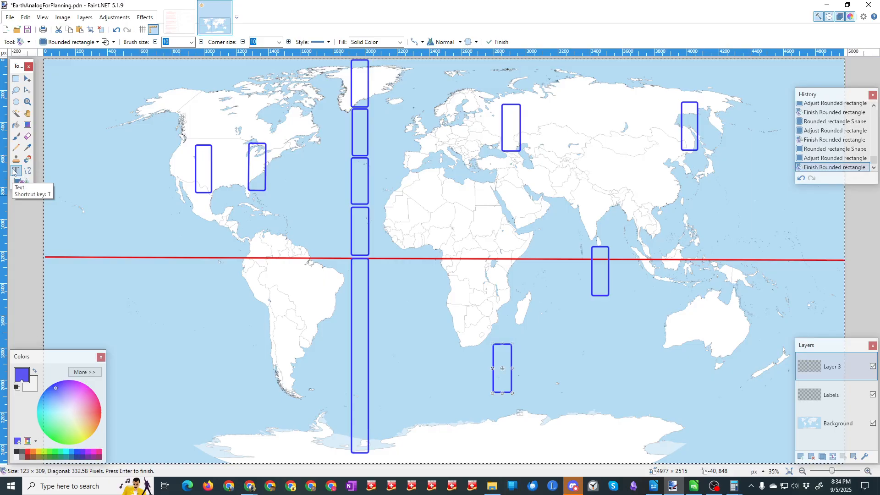
pyautogui.press('Return')
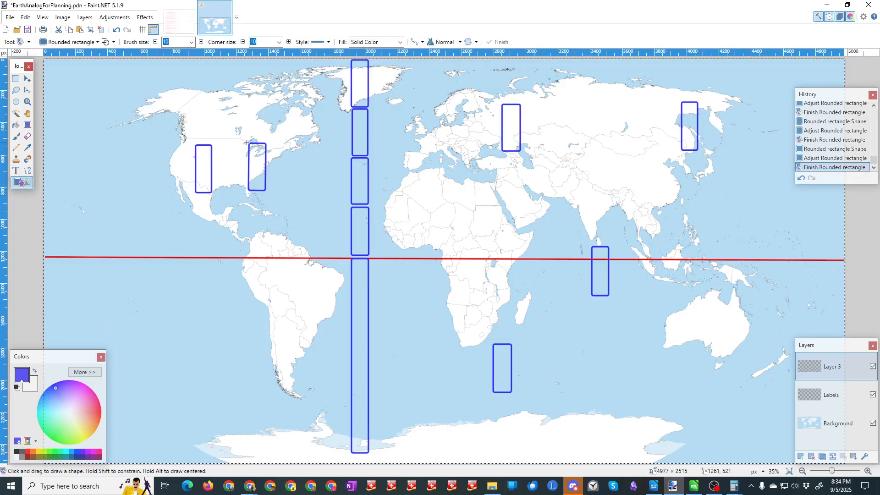
pyautogui.moveTo(247, 143); pyautogui.dragTo(722, 416)
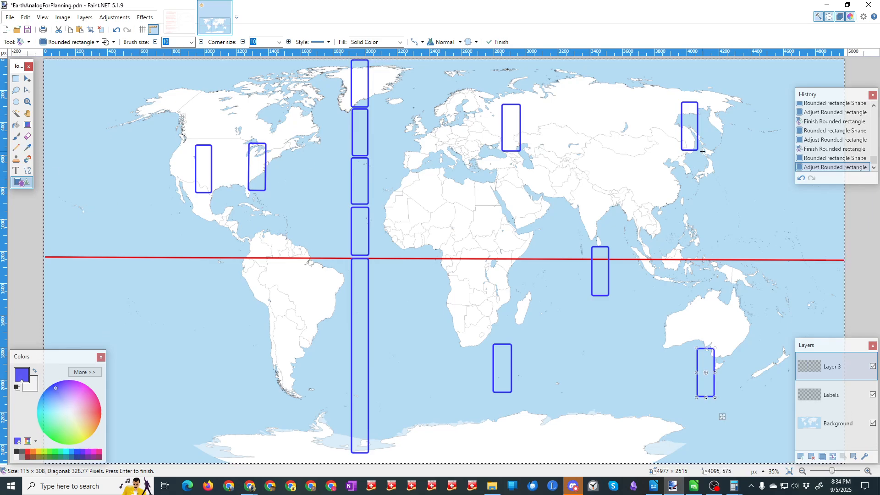
pyautogui.click(16, 170)
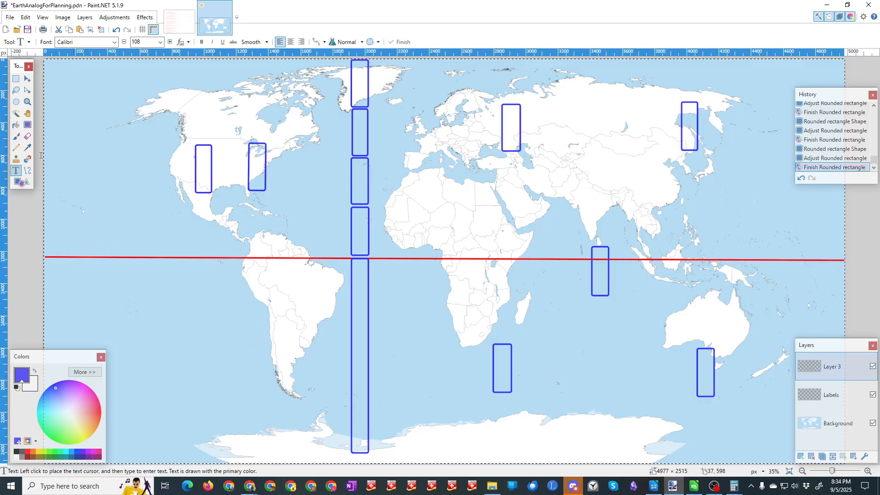
# Step: Add rounded rectangles about 103 × 314 pixels in the South Pacific and 115 × 315 pixels on South America's west coast, and save the map
pyautogui.click(18, 182)
pyautogui.moveTo(250, 143); pyautogui.dragTo(161, 368)
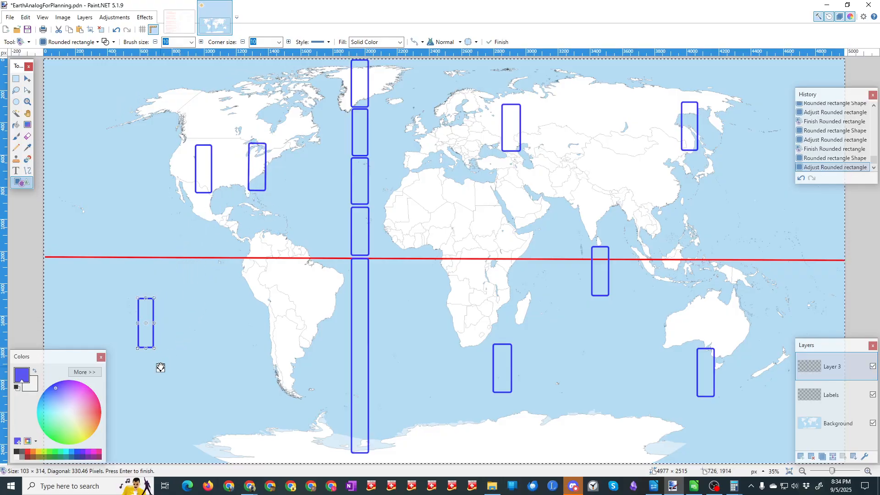
pyautogui.press('Return')
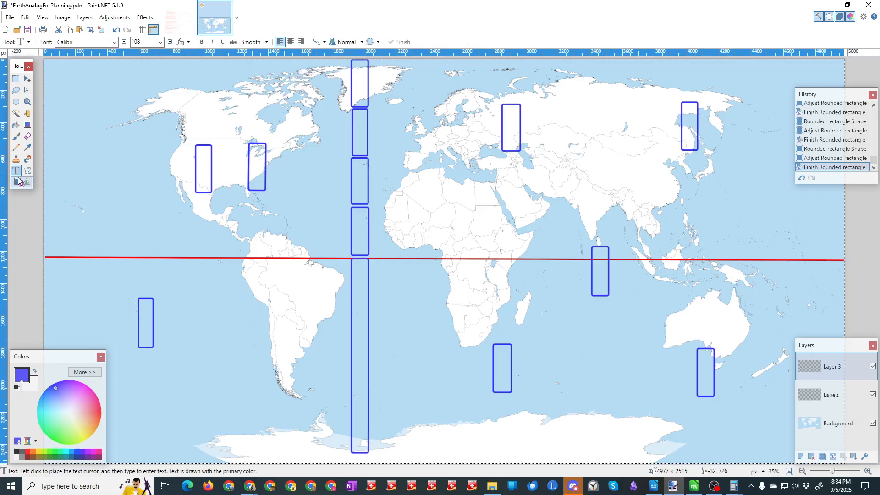
pyautogui.moveTo(248, 143)
pyautogui.mouseDown()
pyautogui.moveTo(266, 183)
pyautogui.moveTo(287, 372)
pyautogui.mouseUp()
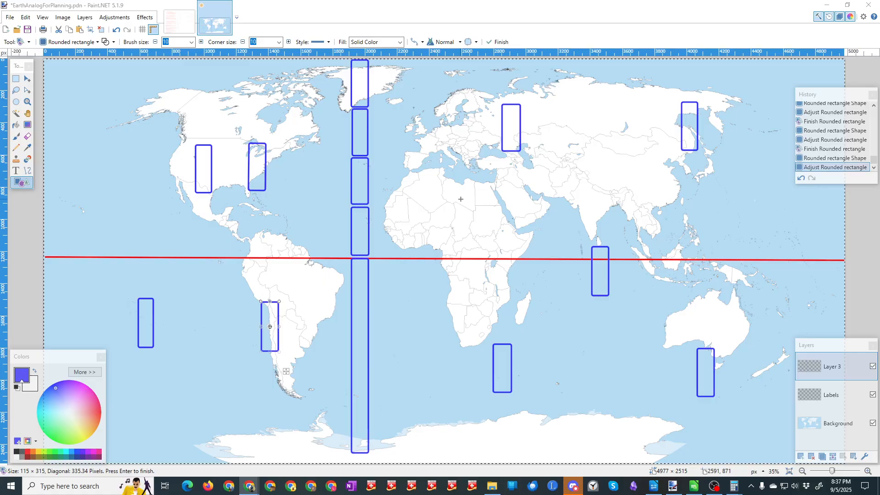
pyautogui.click(31, 31)
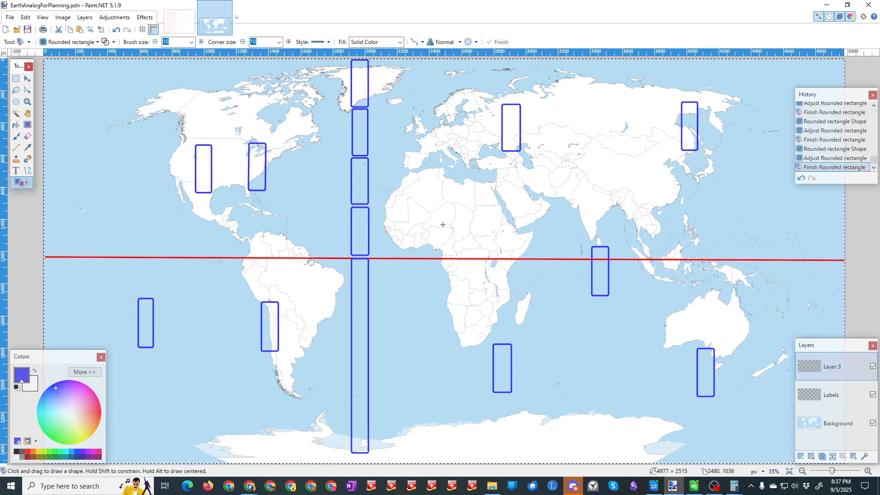
# Step: Open a blank Notepad window and copy the whole column of notes from the SizesDoodlingForPlanning image with a rectangular selection
pyautogui.click(12, 486)
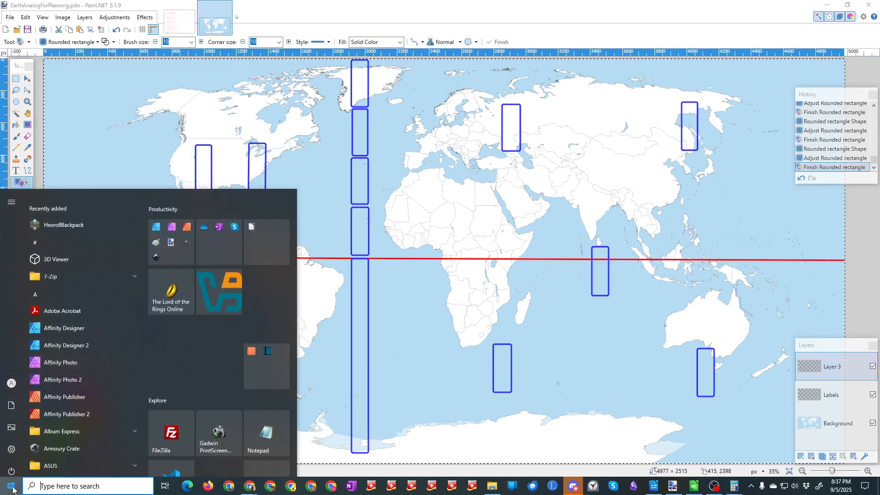
pyautogui.click(257, 417)
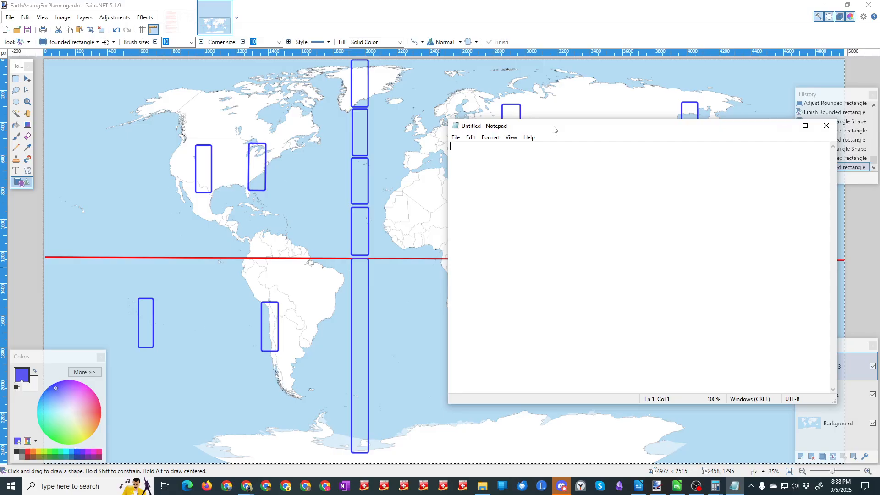
pyautogui.click(180, 29)
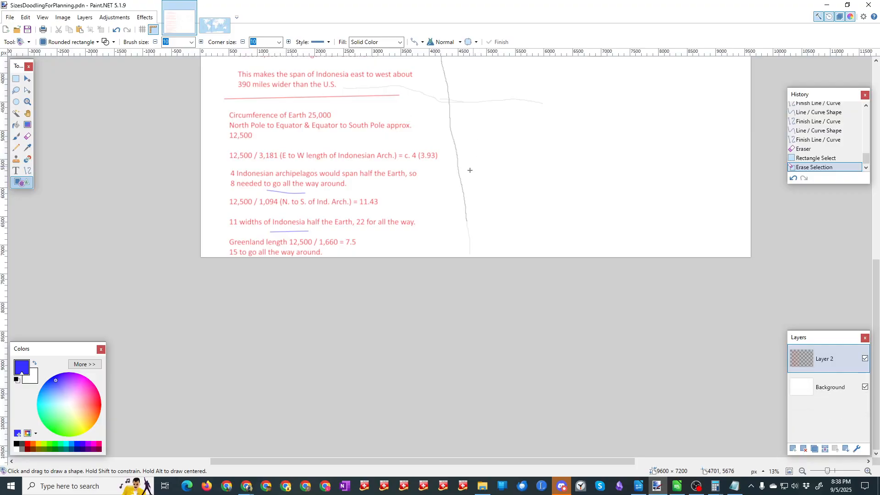
pyautogui.scroll(3, 458, 180)
pyautogui.scroll(1, 458, 180)
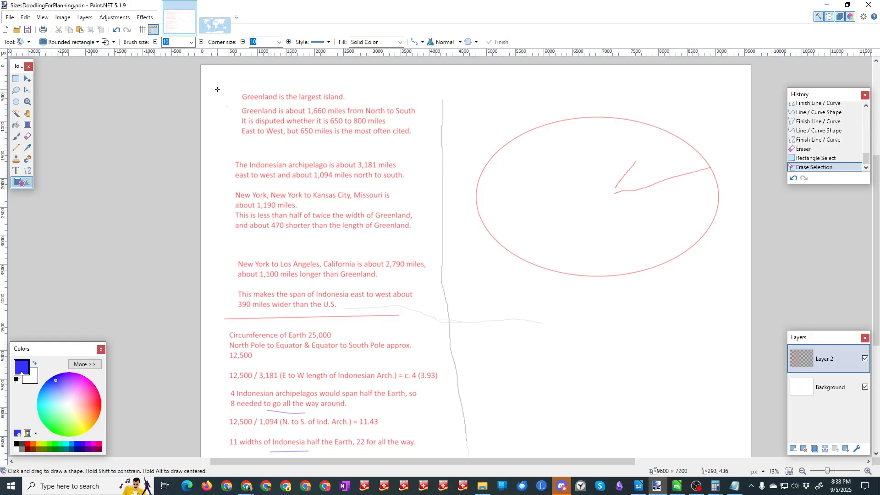
pyautogui.click(16, 79)
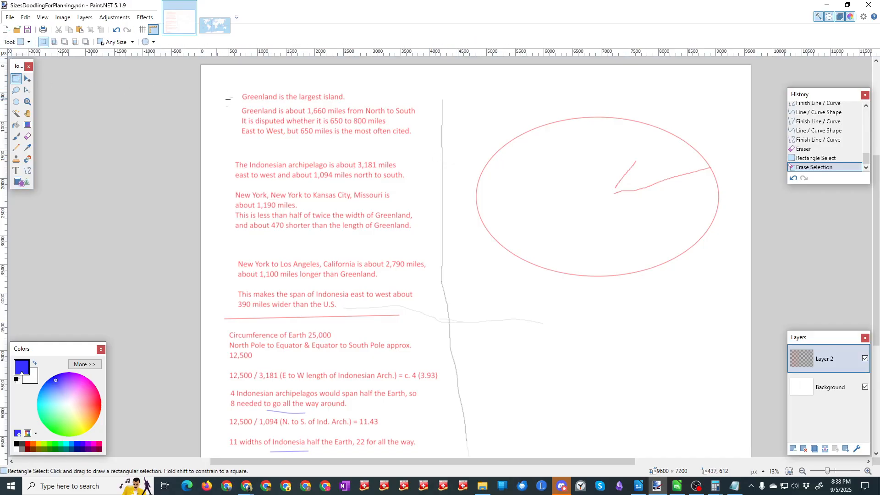
pyautogui.moveTo(223, 88); pyautogui.dragTo(439, 474)
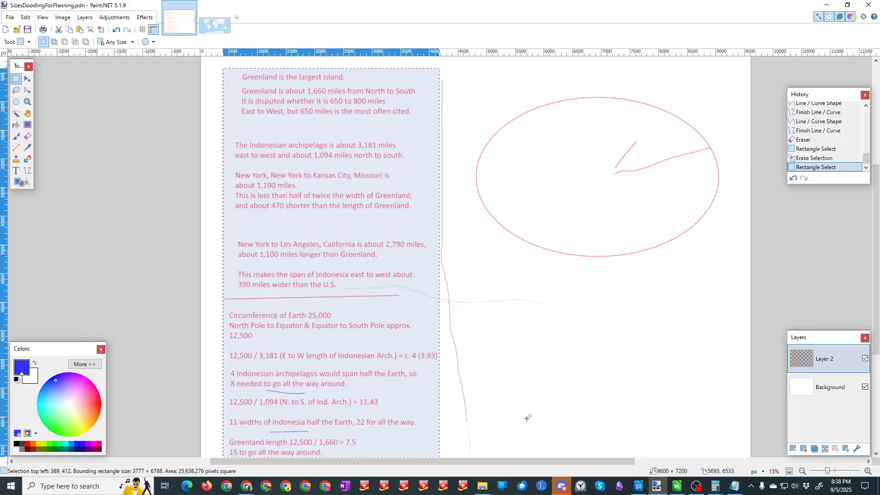
pyautogui.scroll(-1, 528, 418)
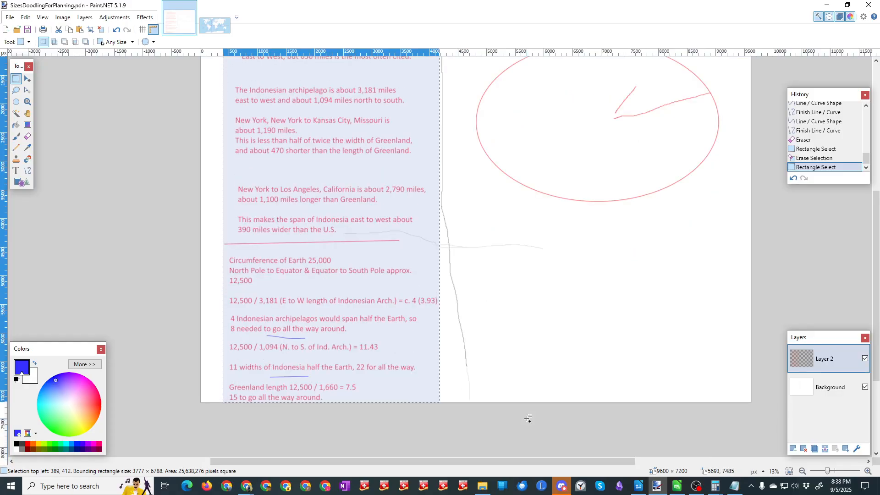
# Step: Switch to Chrome, open Google Keep in a new tab, and paste the copied notes image into a new note
pyautogui.click(256, 491)
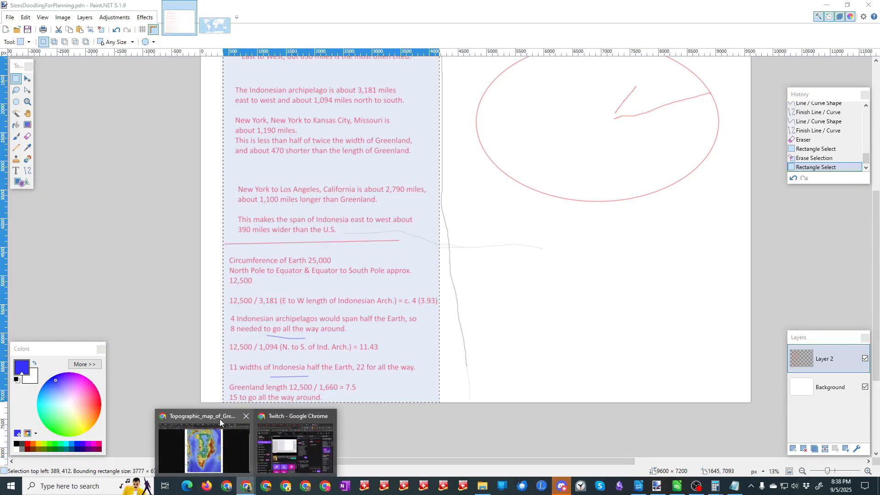
pyautogui.click(219, 419)
pyautogui.click(785, 11)
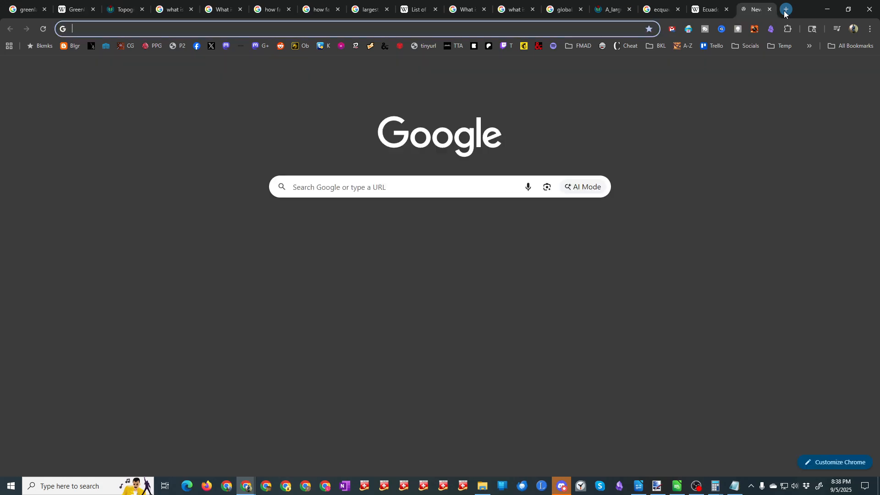
pyautogui.click(842, 70)
pyautogui.click(792, 259)
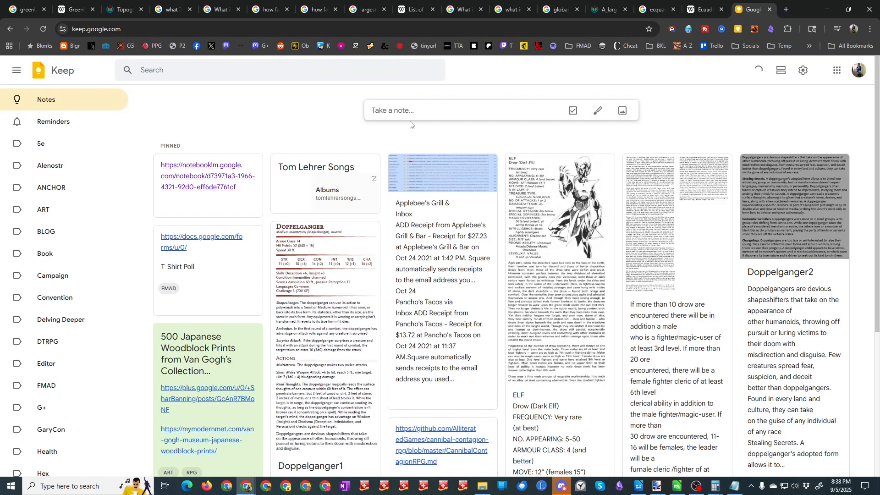
pyautogui.click(404, 112)
pyautogui.hotkey('ctrl', 'v')
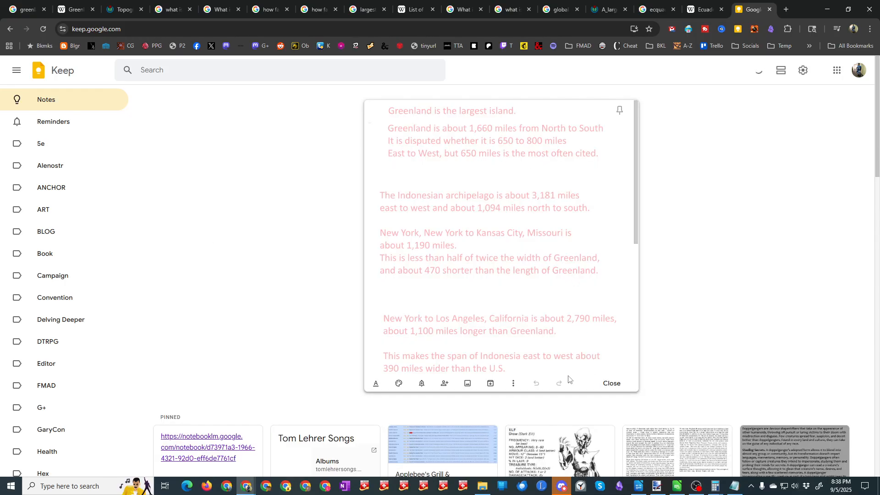
pyautogui.click(513, 385)
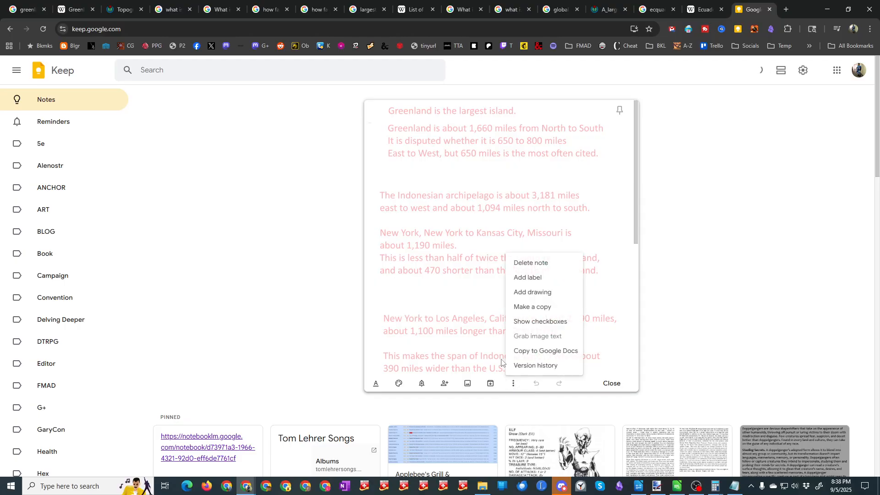
pyautogui.click(503, 363)
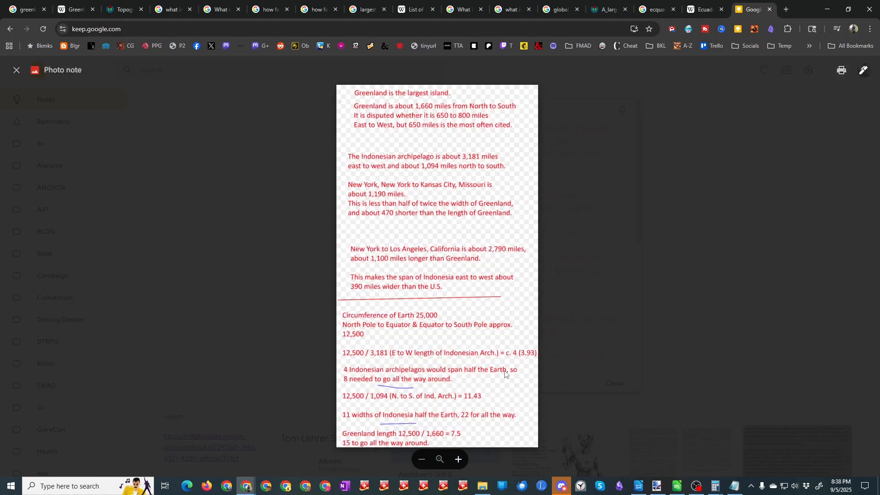
pyautogui.click(580, 275)
pyautogui.click(513, 384)
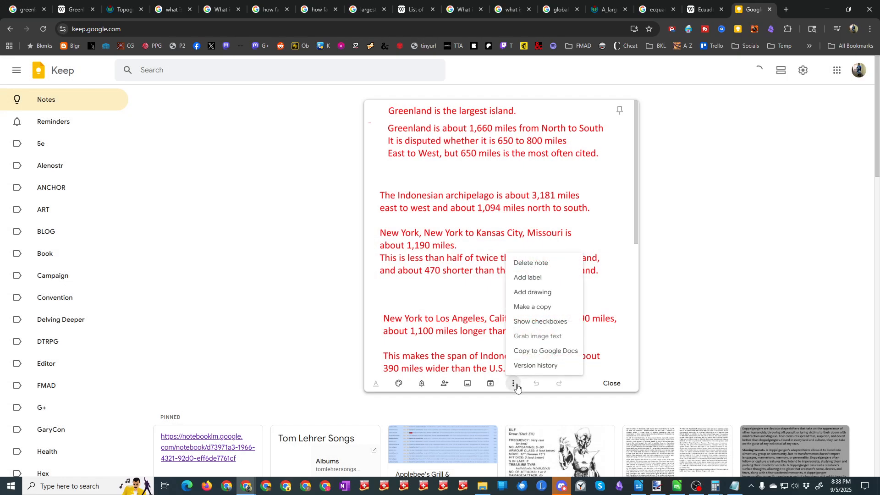
pyautogui.click(485, 334)
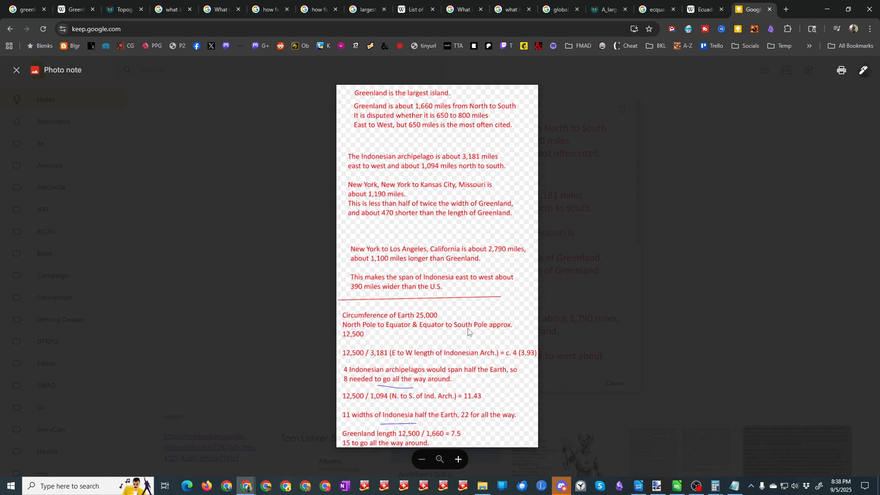
pyautogui.click(560, 379)
# Step: Extract the text from the pasted notes image into the body of the Keep note and view it
pyautogui.click(513, 383)
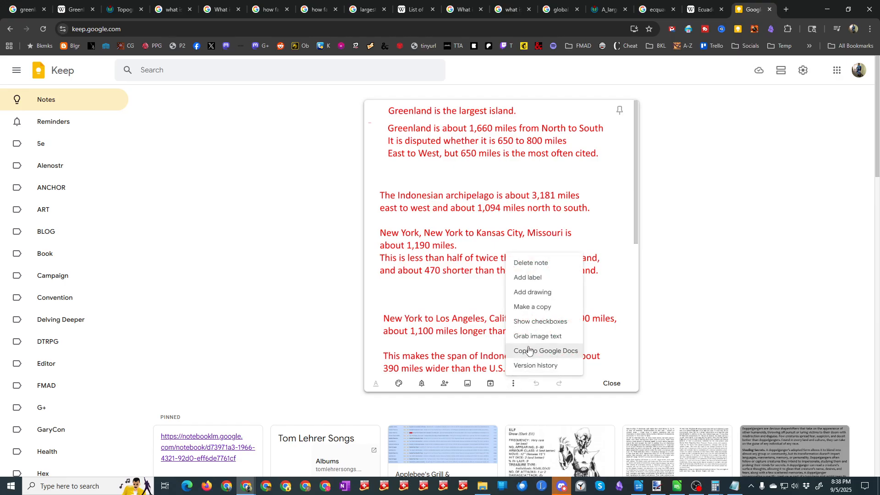
pyautogui.click(529, 337)
pyautogui.moveTo(635, 195); pyautogui.dragTo(636, 353)
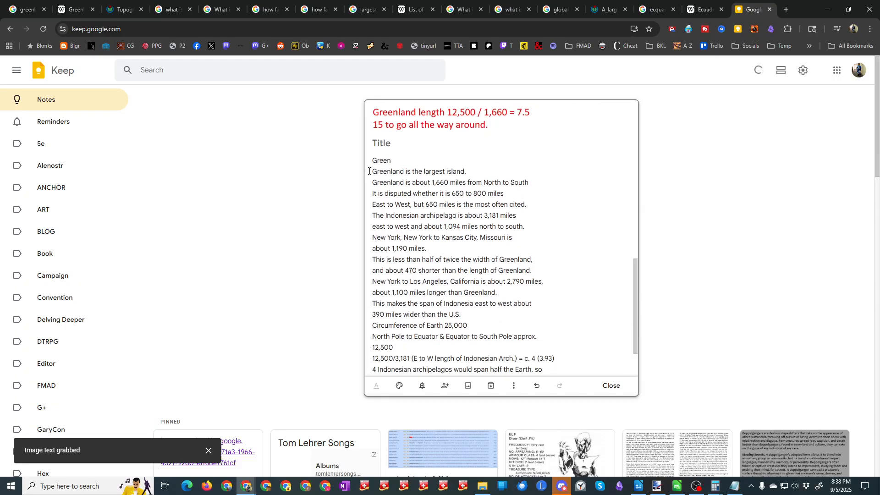
# Step: Copy the extracted text from the Keep note, starting at "Greenland is the largest island.", into the blank Notepad document
pyautogui.moveTo(371, 171); pyautogui.dragTo(543, 372)
pyautogui.hotkey('ctrl', 'c')
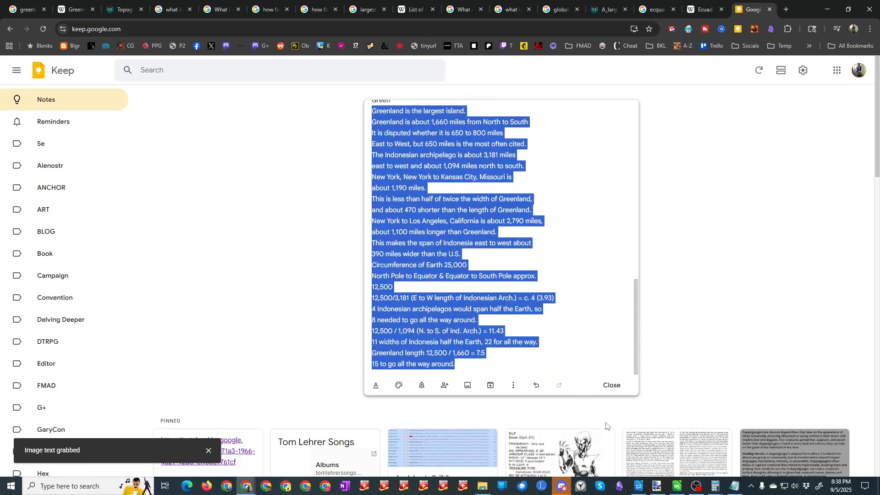
pyautogui.click(735, 486)
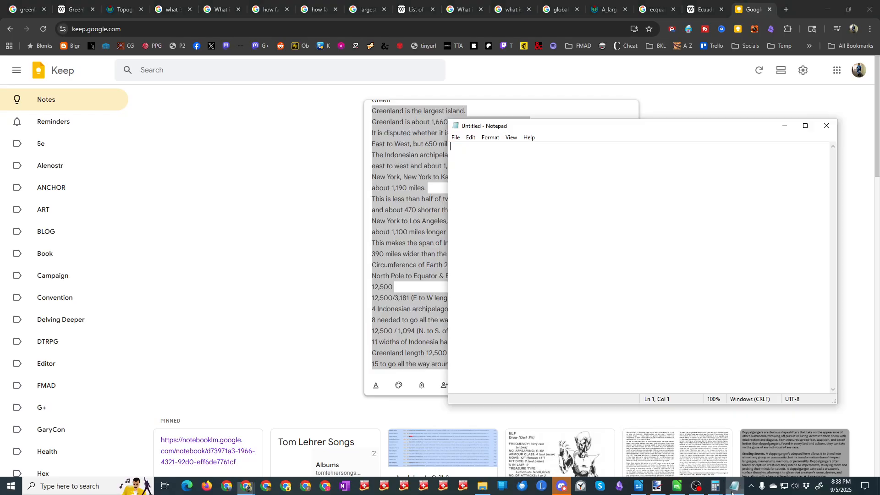
pyautogui.hotkey('ctrl', 'v')
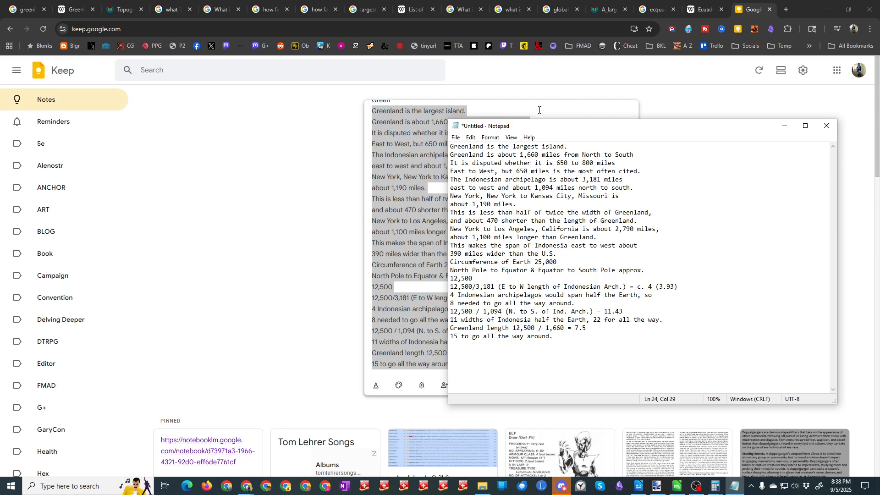
pyautogui.click(784, 126)
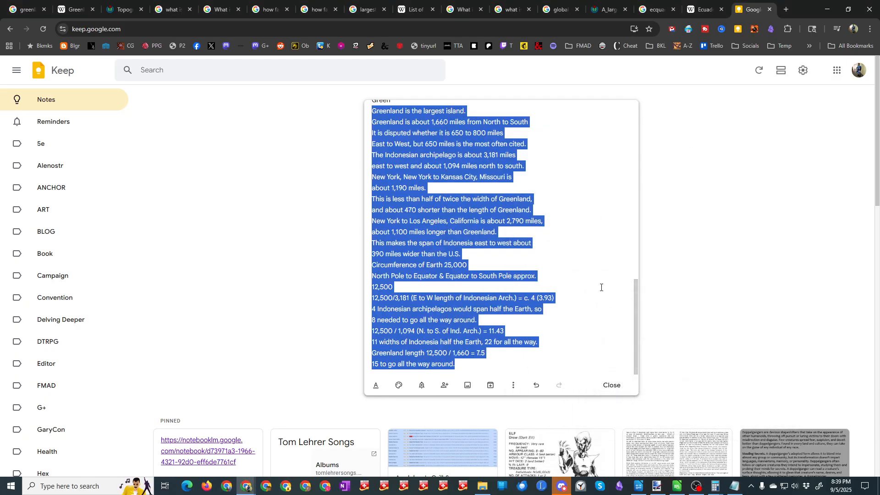
# Step: Delete the temporary Keep note, close the Keep tab and get Chrome out of the way
pyautogui.click(513, 386)
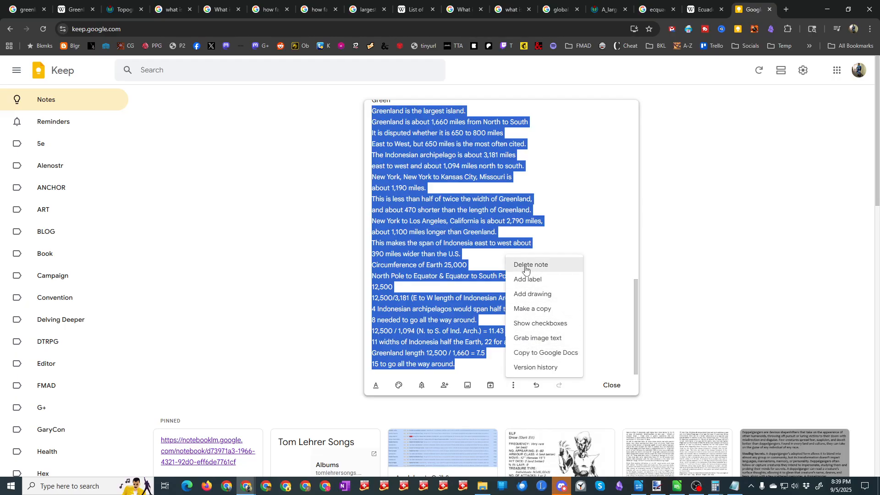
pyautogui.click(527, 266)
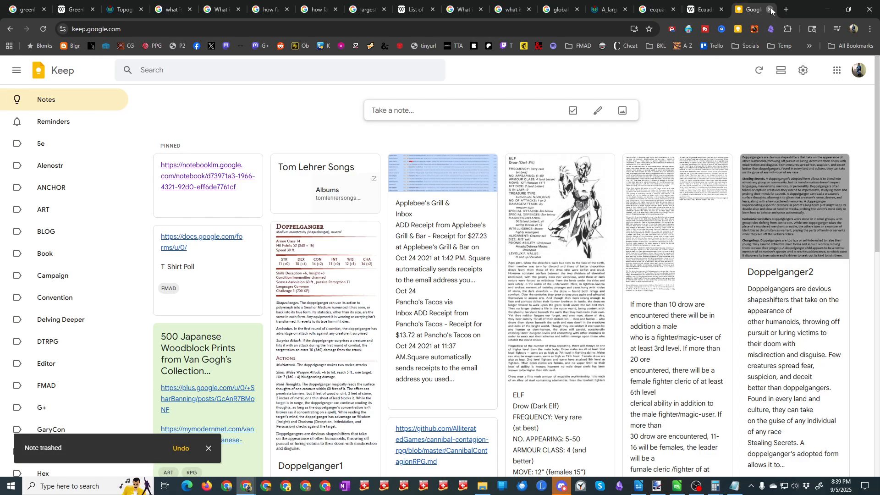
pyautogui.click(770, 10)
pyautogui.click(485, 83)
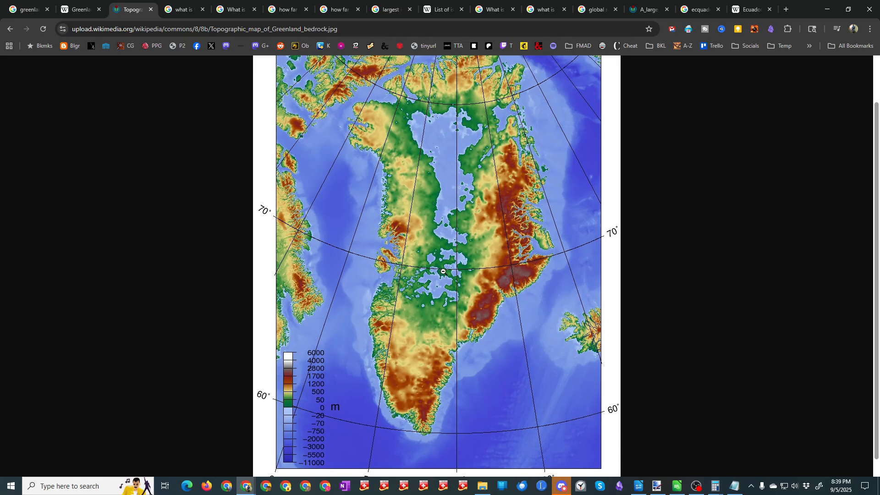
pyautogui.click(827, 9)
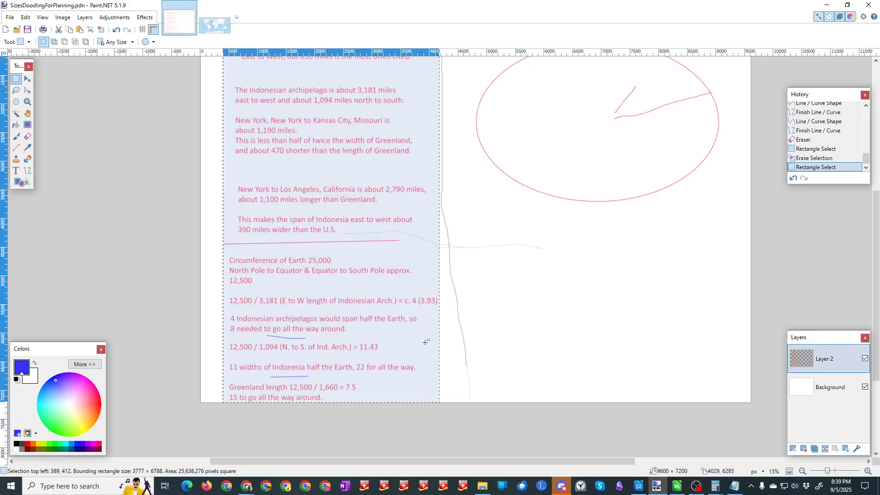
# Step: In Notepad, insert blank lines after "Greenland is the largest island." and after the line ending "most often cited.", matching the image's spacing
pyautogui.click(735, 485)
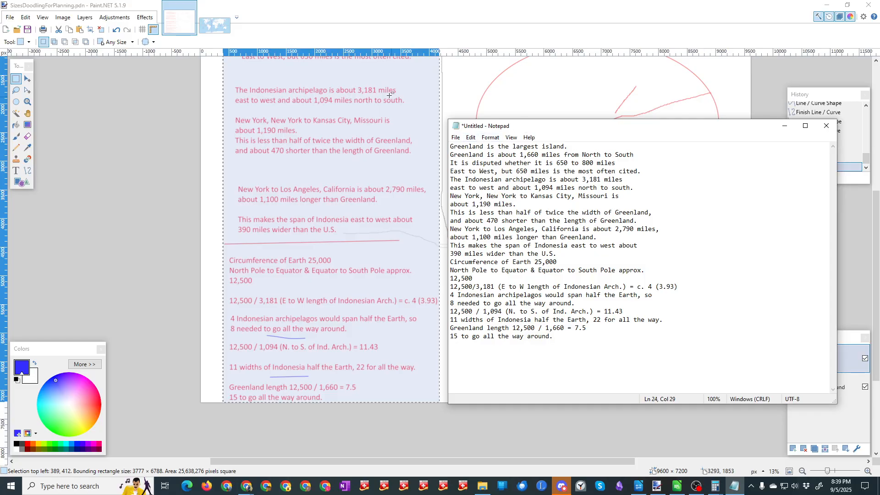
pyautogui.scroll(3, 388, 94)
pyautogui.scroll(1, 389, 95)
pyautogui.click(570, 146)
pyautogui.press('Return')
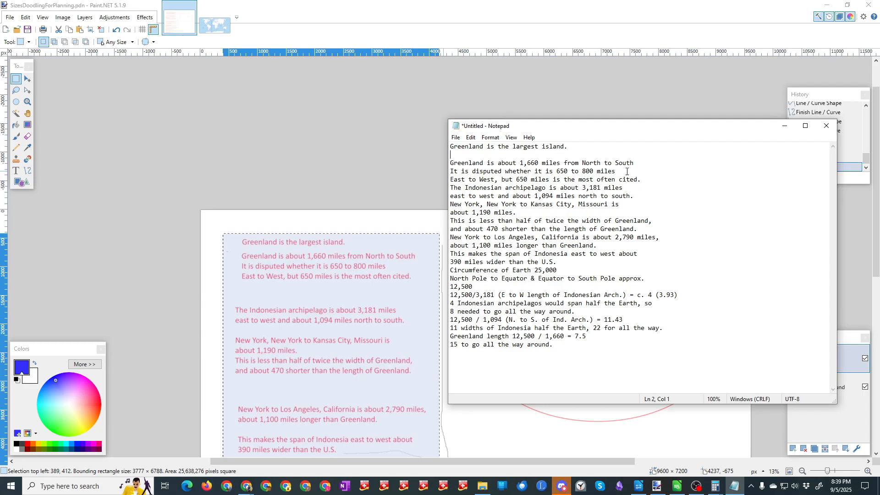
pyautogui.press('Return')
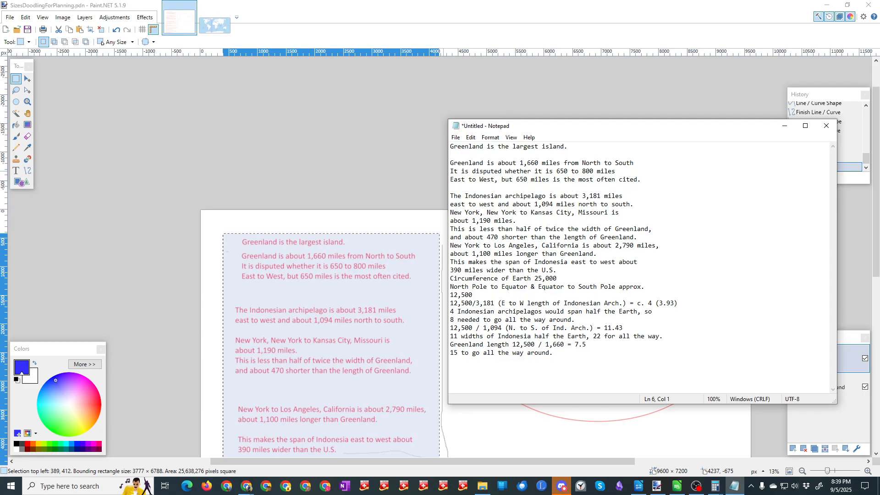
# Step: Insert blank lines after the notes ending "1,190 miles.", "length of Greenland.", "longer than Greenland." and "wider than the U.S."
pyautogui.click(527, 221)
pyautogui.press('Return')
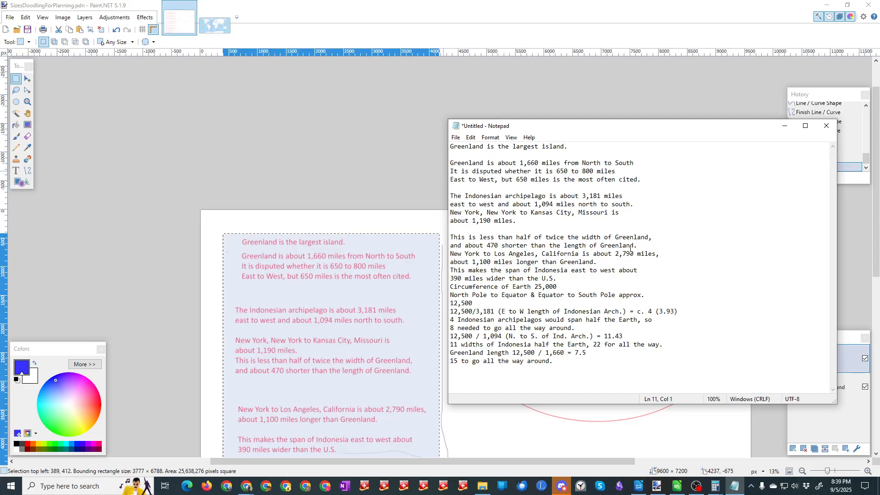
pyautogui.press('Return')
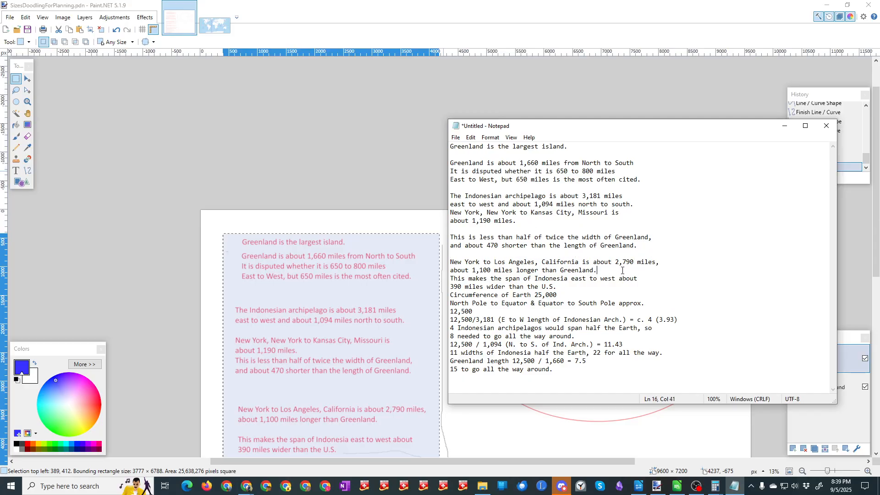
pyautogui.press('Return')
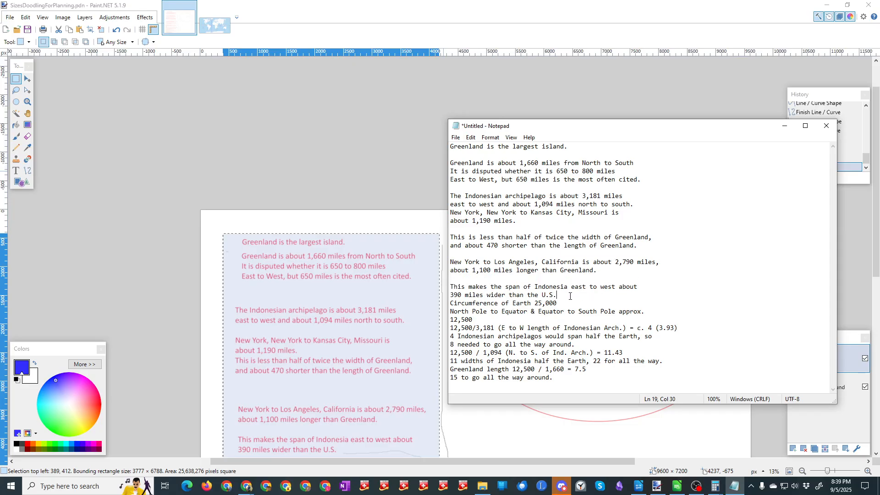
pyautogui.press('Return')
# Step: Insert blank lines after the Earth circumference, the pole-to-equator 12,500 figure, the 3.93 calculation and "8 needed to go all the way around."
pyautogui.click(566, 313)
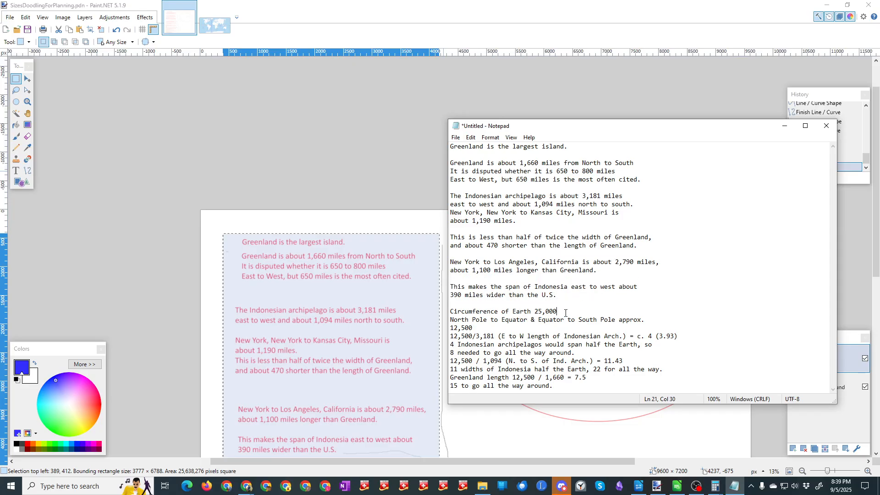
pyautogui.press('Return')
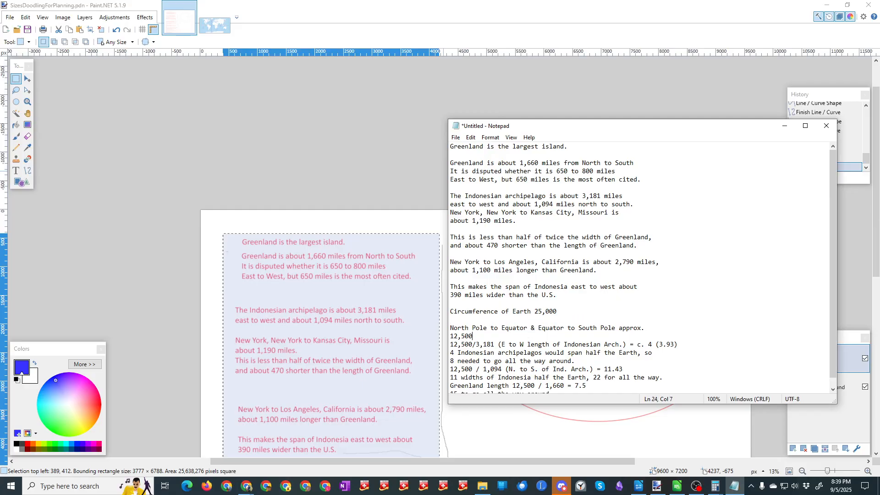
pyautogui.press('Return')
pyautogui.click(691, 354)
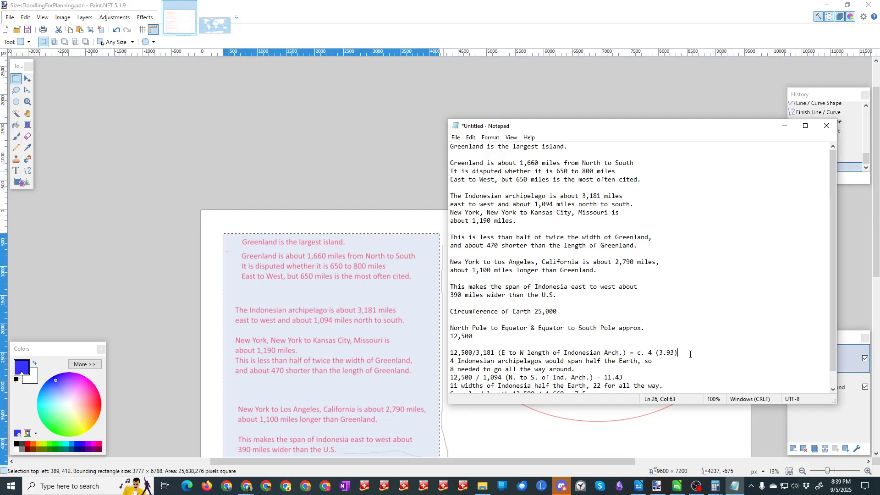
pyautogui.press('Return')
pyautogui.click(582, 377)
pyautogui.press('Return')
# Step: Insert a blank line before "Greenland length", keeping the 11.43 calculation and the "11 widths of Indonesia" line together
pyautogui.scroll(-1, 557, 280)
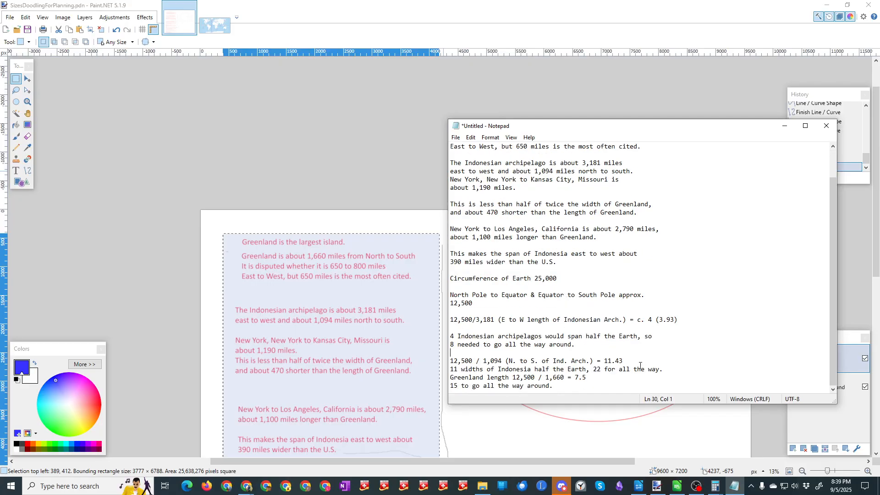
pyautogui.press('Return')
pyautogui.click(671, 379)
pyautogui.press('Return')
pyautogui.scroll(-1, 659, 357)
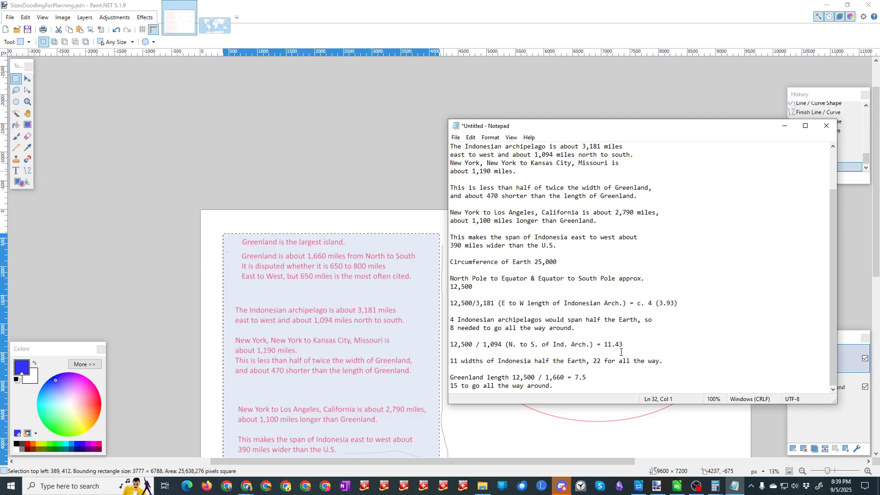
pyautogui.press('Delete')
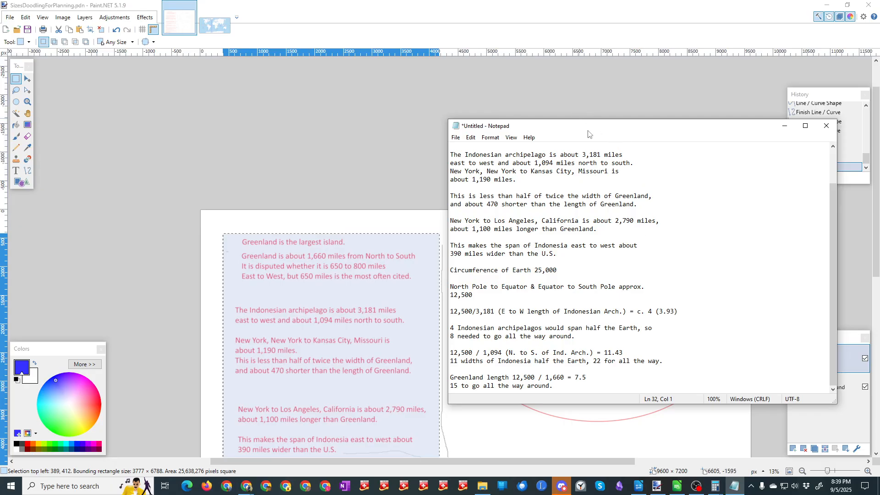
# Step: Move the Notepad window up over the canvas and add a divider row of asterisks below the last note
pyautogui.moveTo(589, 132); pyautogui.dragTo(473, 68)
pyautogui.click(509, 320)
pyautogui.press('Return')
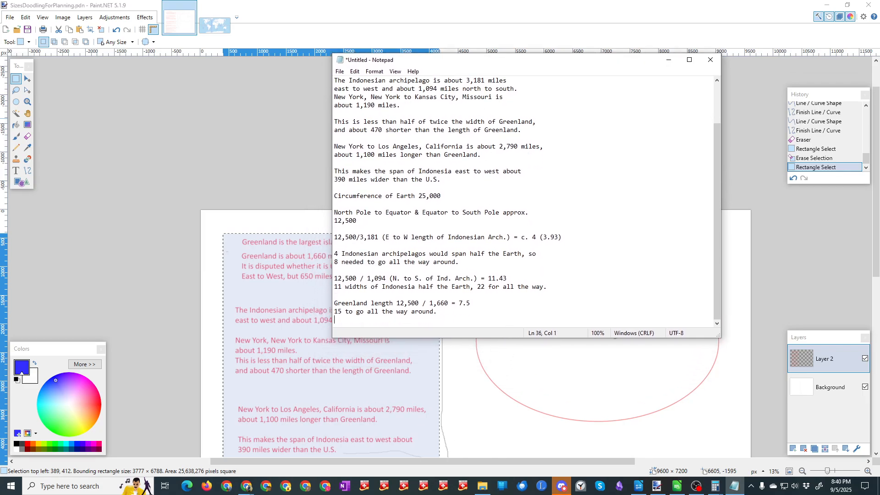
pyautogui.write('**********************')
pyautogui.press('Return')
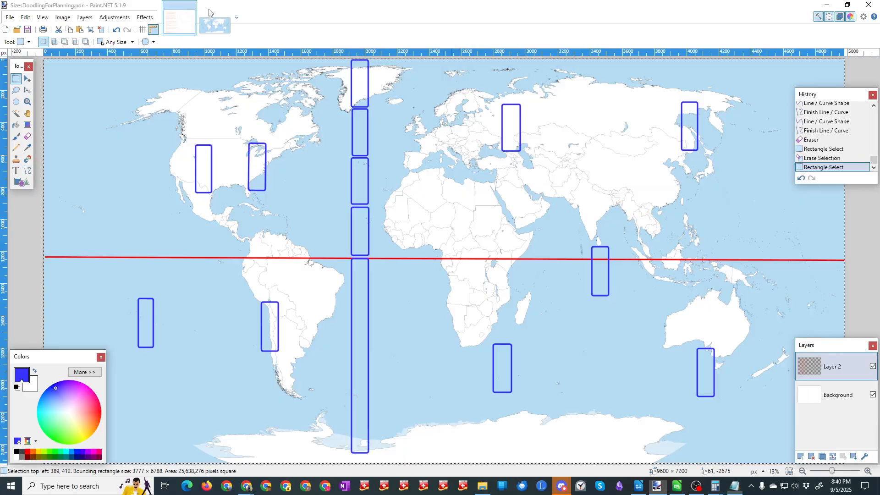
# Step: Bring the EarthAnalogForPlanning map up behind Notepad and start a paragraph with "One could easily have 10 or 12 Greenland sized islands"
pyautogui.click(214, 25)
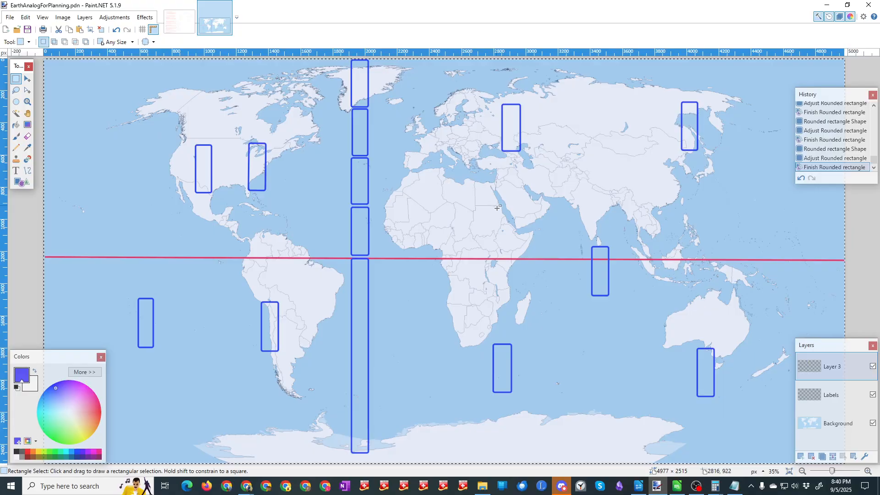
pyautogui.hotkey('alt', 'Tab')
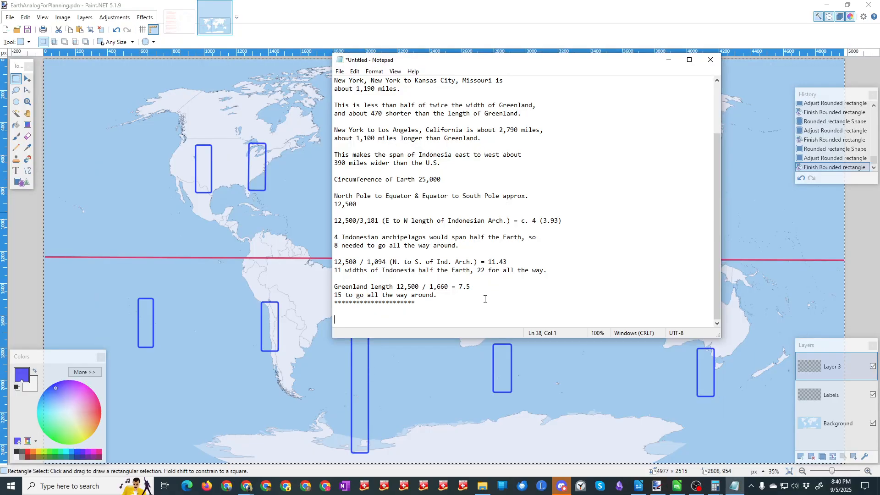
pyautogui.write('One could easily have 10 or 12 greenla')
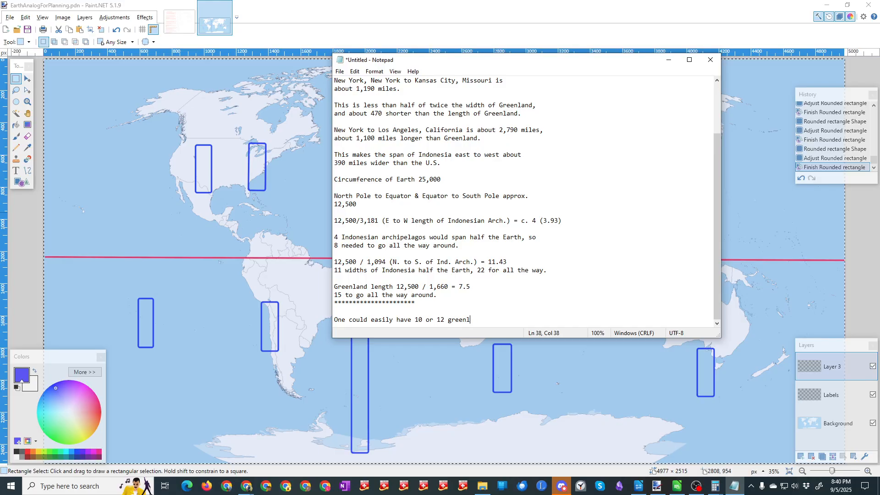
pyautogui.press('BackSpace')
pyautogui.press('BackSpace')
pyautogui.press('BackSpace')
pyautogui.press('BackSpace')
pyautogui.press('BackSpace')
pyautogui.press('BackSpace')
pyautogui.press('BackSpace')
pyautogui.write('Greenland sized islands spread over a planet and none would see each ')
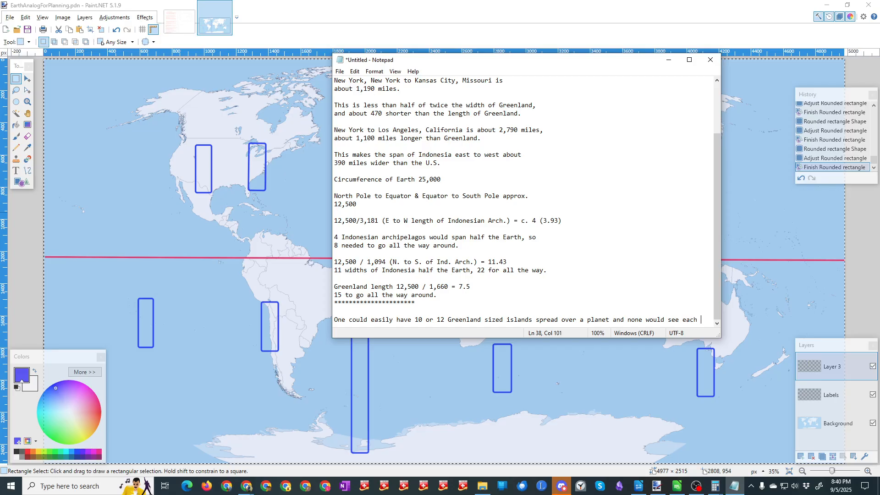
pyautogui.write('other or be within a ')
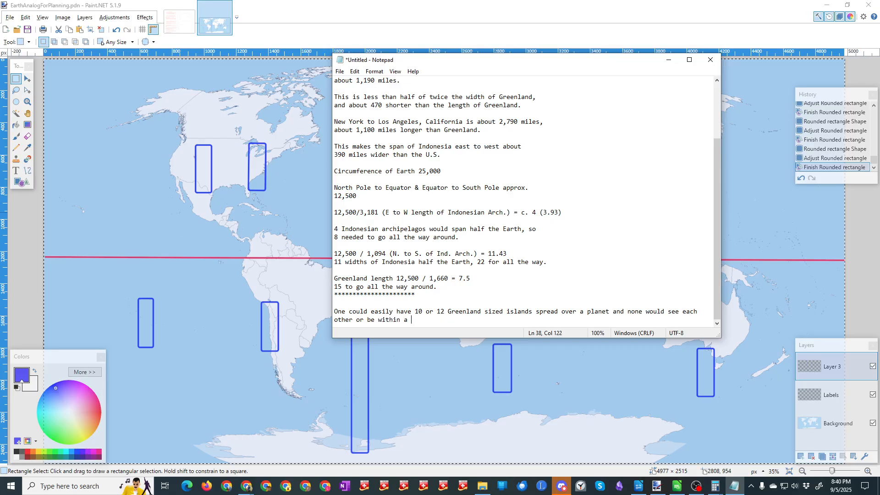
pyautogui.write('"quick')
pyautogui.write(' trip')
pyautogui.write('" or ')
pyautogui.write('"shor')
pyautogui.write('t" journey a')
pyautogui.write('x')
pyautogui.write('ros')
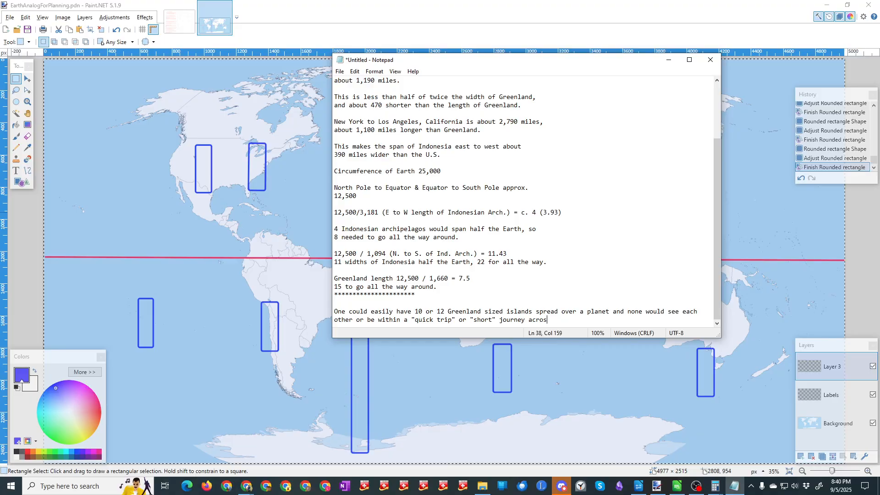
pyautogui.write('s the seas')
pyautogui.write('"')
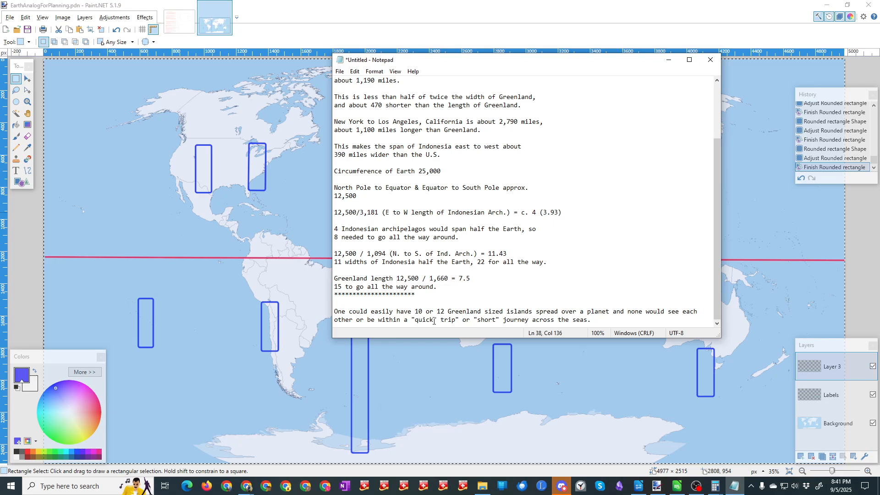
# Step: Finish the sentence with "quick" trip or "short" journey across the seas, putting only the words quick and short in quotation marks
pyautogui.press('BackSpace')
pyautogui.press('End')
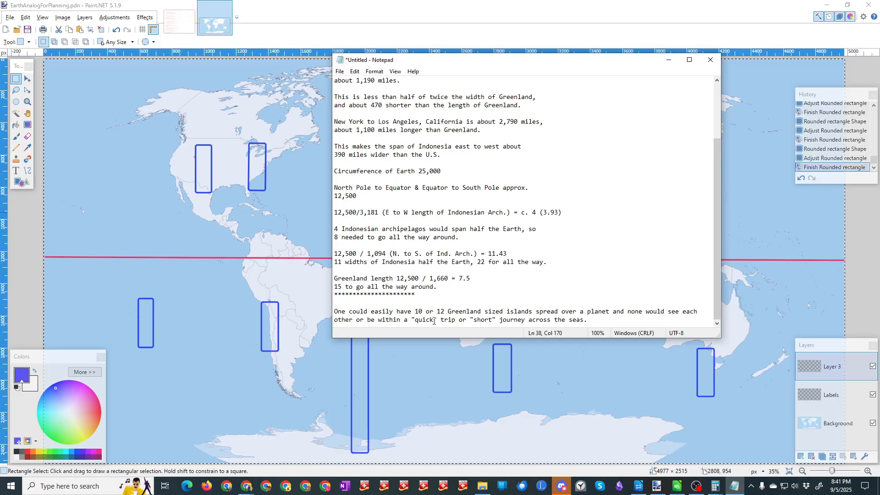
# Step: Start a new paragraph after a blank line with "The method and technology of navigation would"
pyautogui.press('Return')
pyautogui.press('Return')
pyautogui.write('The ')
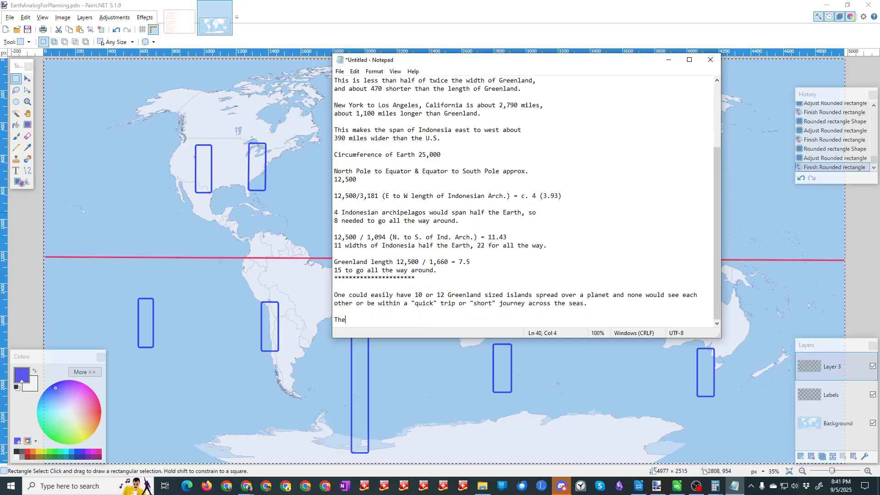
pyautogui.write('method and technology of navigation would lik')
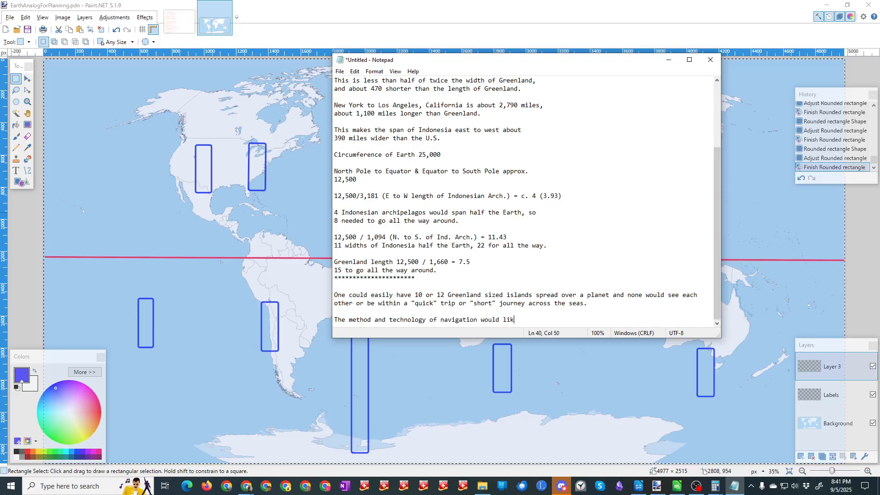
# Step: Complete the navigation sentence with "limit the liklihood of one discovering another."
pyautogui.press('BackSpace')
pyautogui.write('mit the liklihood of one discovering another.')
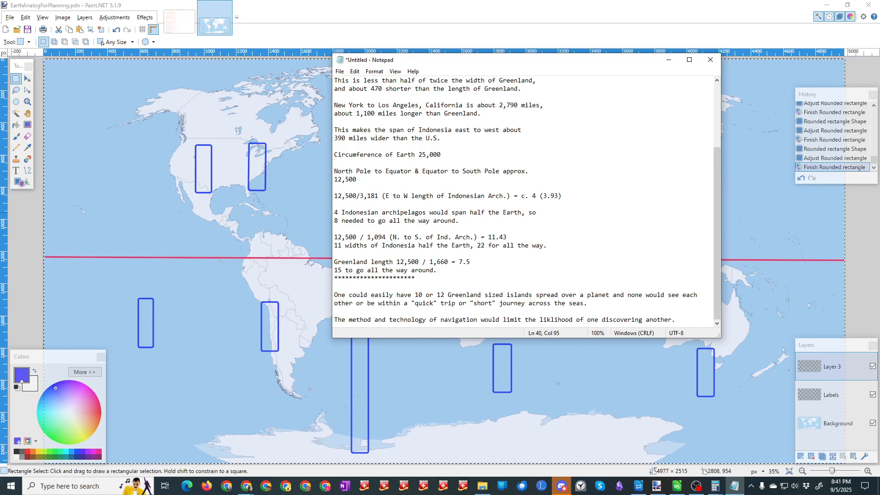
# Step: On the next line, write "However, a world with so little land might encourage more exploration"
pyautogui.press('Return')
pyautogui.write('However, a')
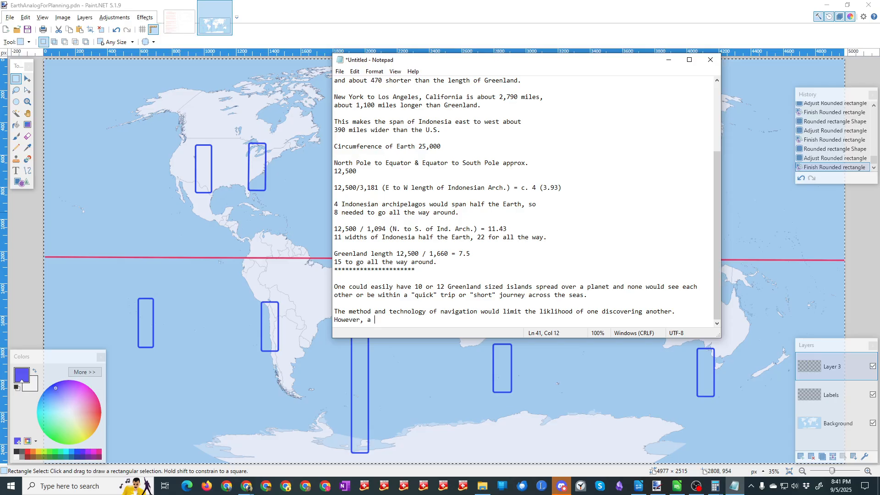
pyautogui.write(' world with so little land might encourage more exploration rising up like it did with the ')
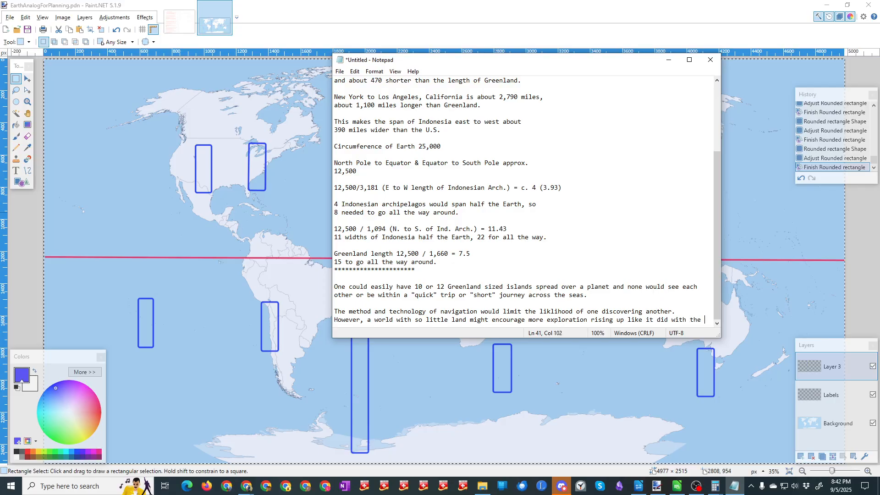
pyautogui.write('Polynesi')
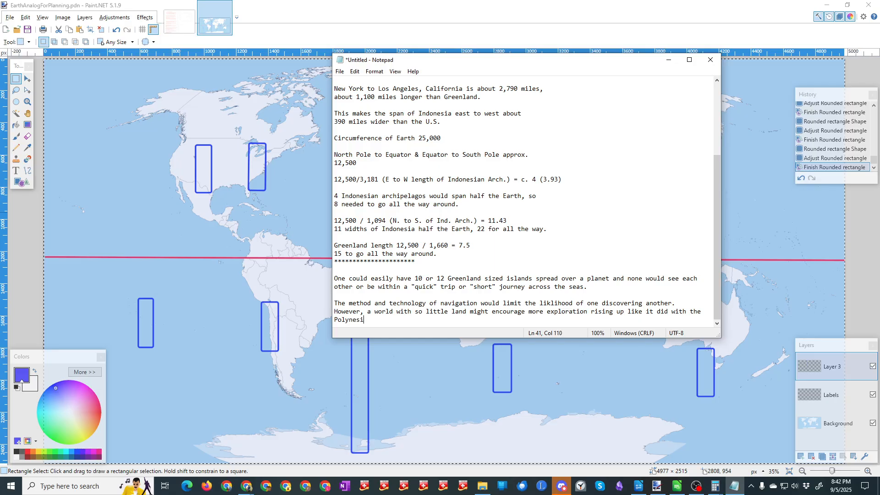
pyautogui.write('an navigators that used memoriz')
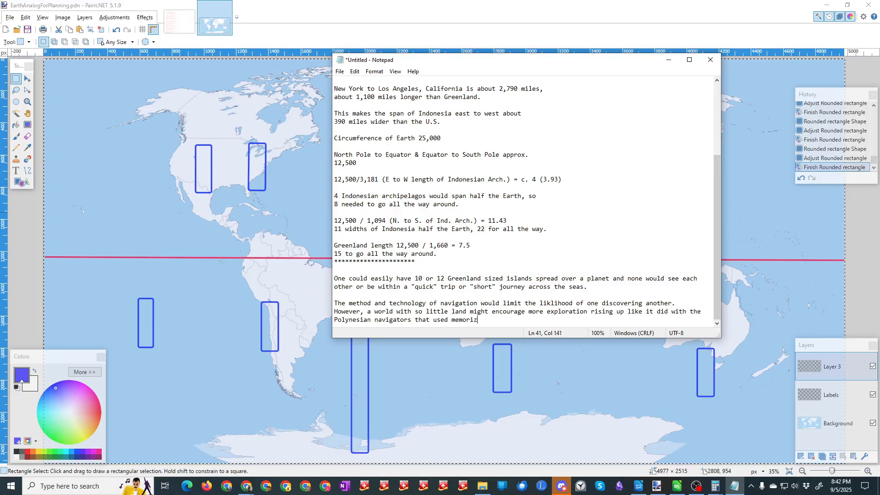
pyautogui.write('ed star charts, ocean currents, and paying attention to changes in currents and weather')
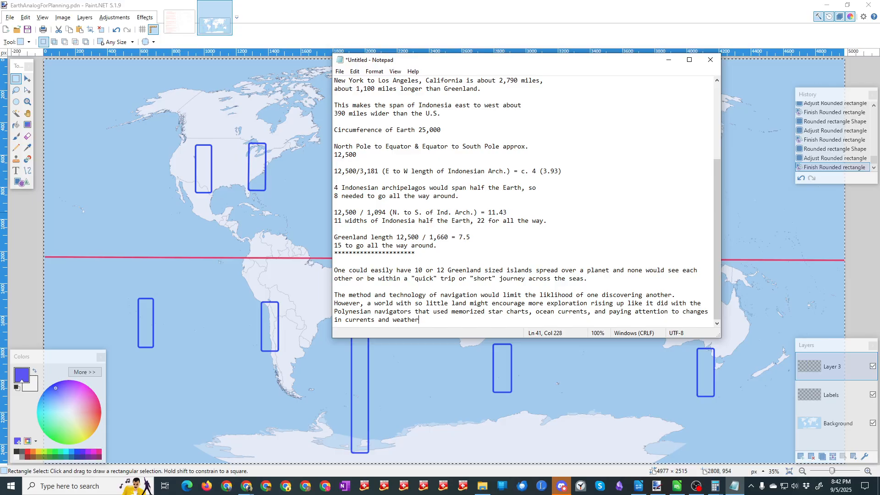
pyautogui.write('wind and')
# Step: End the sentence with ", ocean currents, and paying attention to changes in currents and wind and weather." and leave a blank line below
pyautogui.press('Return')
pyautogui.press('Return')
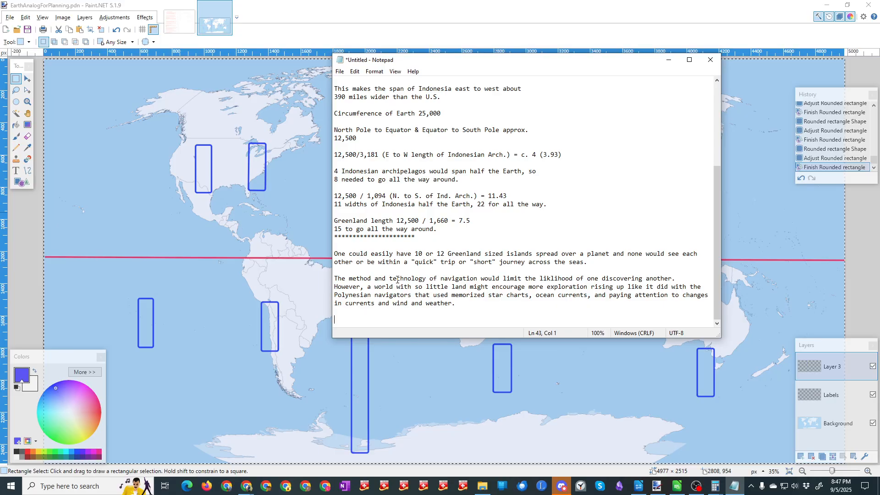
# Step: Write the heading line "Methods to generate relative placement of each island or archipelgo." and leave a blank line below
pyautogui.write('Methods to generate relative placement of each island or ar')
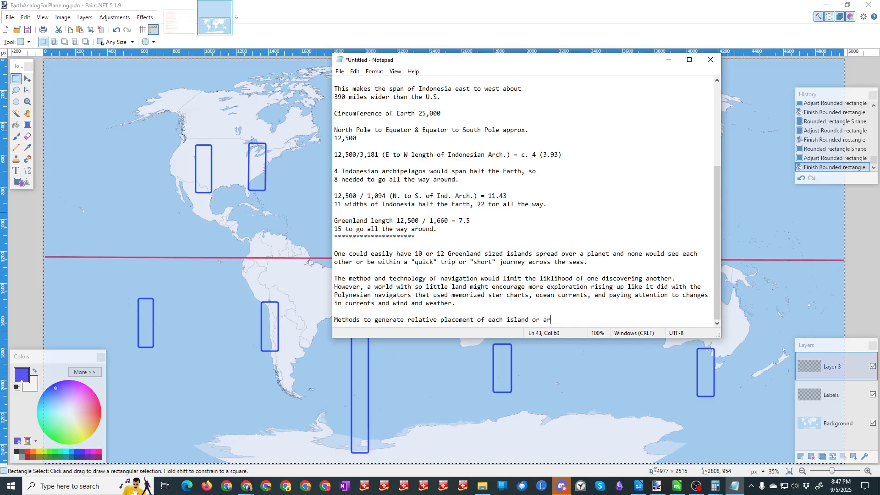
pyautogui.write('chipelgo.')
pyautogui.press('Return')
pyautogui.press('Return')
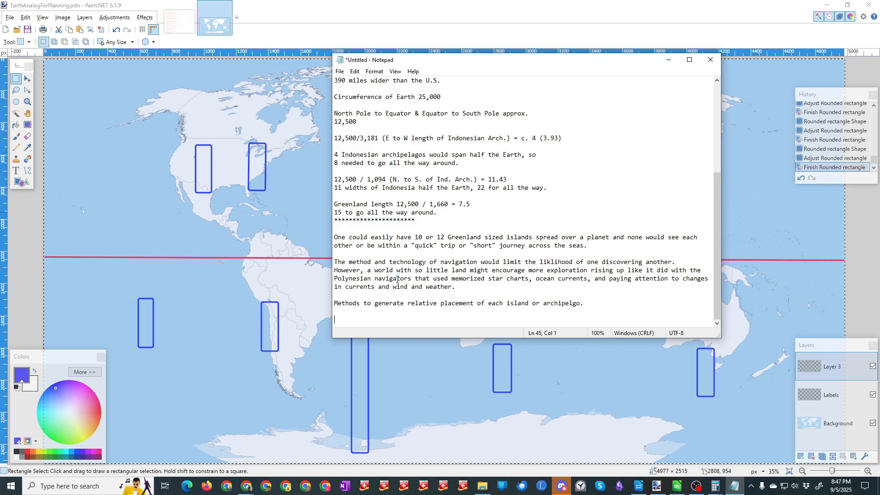
# Step: Add list item "1.) Grab 12 -15 d6 adn do the die drop on a hex map method."
pyautogui.write('1.) Grab 12 -15 d6 adn do the die drop on a ')
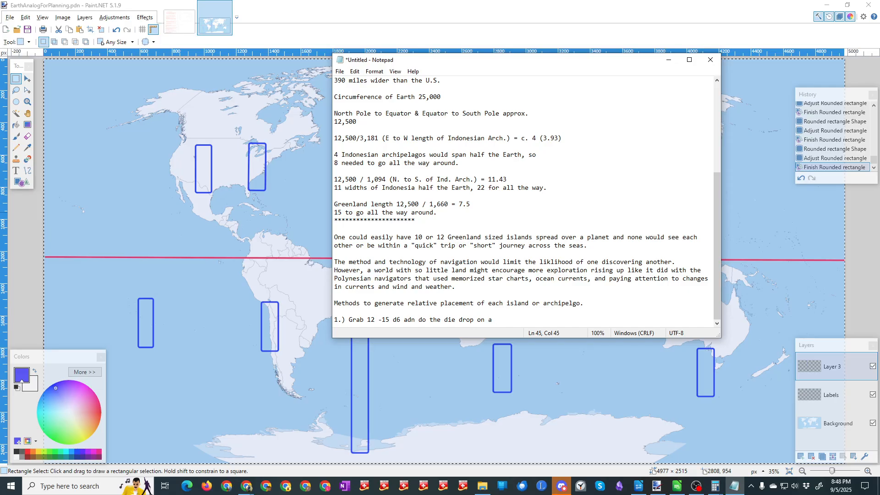
pyautogui.write('hex map method.')
pyautogui.press('Return')
# Step: Start the second list item with "2.) Use rice, beans, etc. covering a hex map and"
pyautogui.write('2.) ')
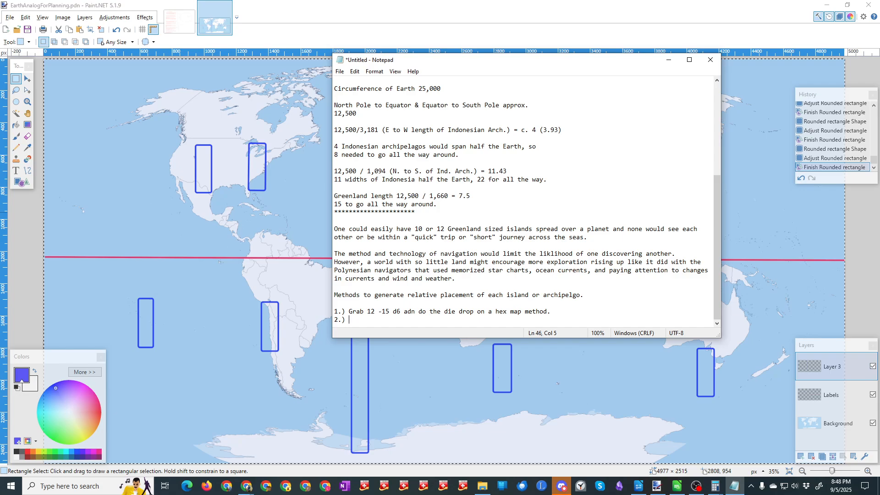
pyautogui.write('Use rice, beans, or')
pyautogui.press('BackSpace')
pyautogui.press('BackSpace')
pyautogui.write('etc. covering a hex map and')
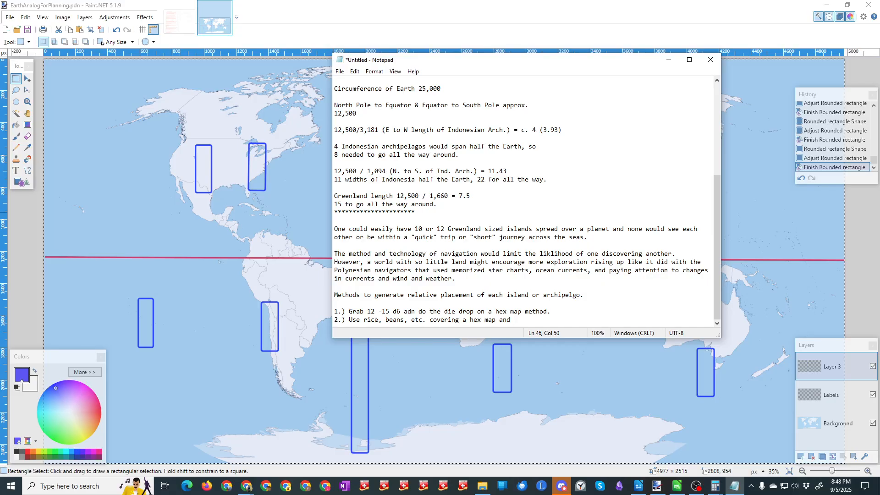
# Step: Finish item 2 with "move them aside for the oceans, the rice or beans piled up for the elevation of the islands."
pyautogui.write('move them aside for the oceans, the rice or beans pile')
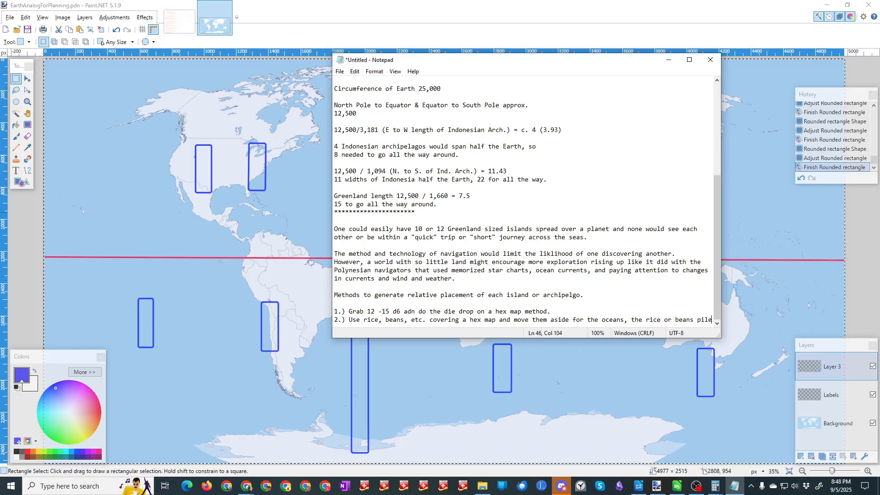
pyautogui.write('d up for the elevation of the island')
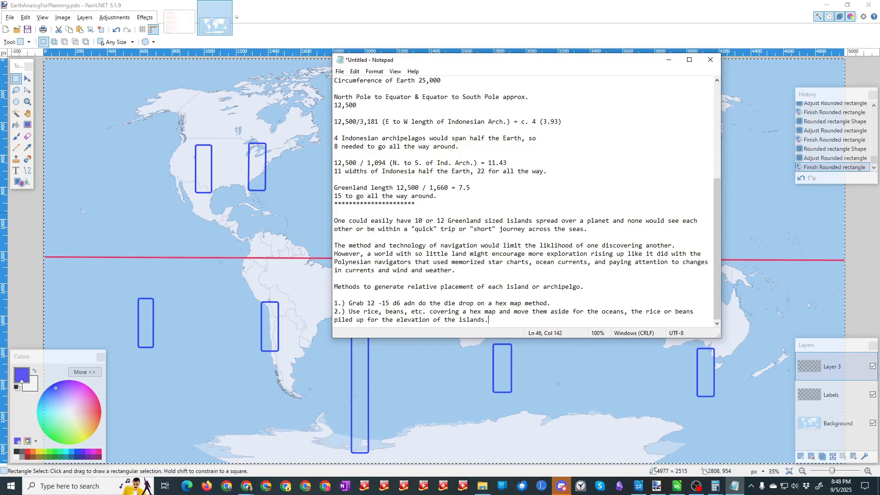
pyautogui.write('s.')
# Step: Correct the first list item so it reads "12-15 d6s and do the die drop"
pyautogui.click(375, 304)
pyautogui.press('Delete')
pyautogui.click(397, 304)
pyautogui.write('s')
pyautogui.click(407, 304)
pyautogui.write('n')
pyautogui.press('Right')
pyautogui.press('Delete')
# Step: Below item 2, start the third list item with "3.) Use an online generator or downloadable mapping tool"
pyautogui.click(489, 319)
pyautogui.press('Return')
pyautogui.write('3.)')
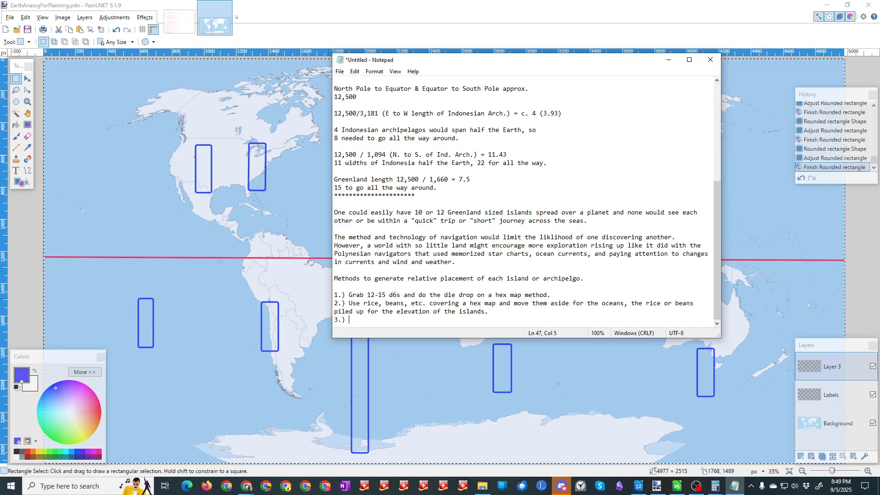
pyautogui.write(' Use an online generator or downloadable')
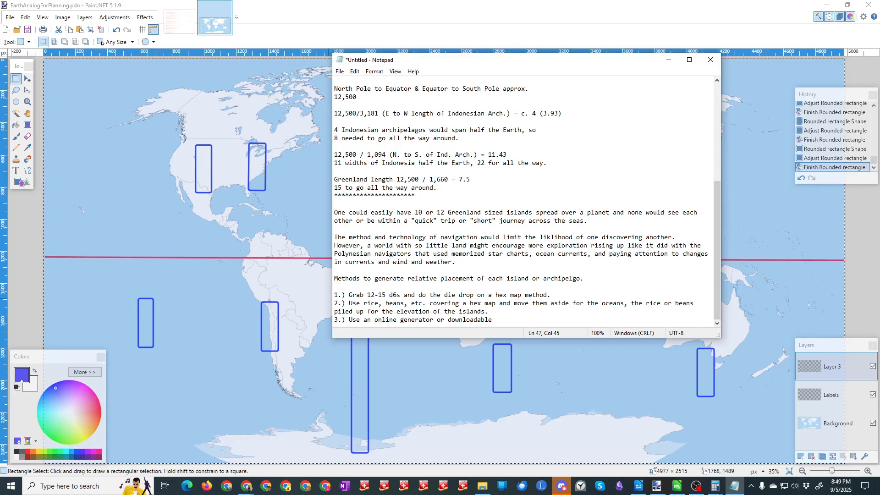
pyautogui.write(' mapping roo')
pyautogui.press('BackSpace')
pyautogui.press('BackSpace')
pyautogui.press('BackSpace')
pyautogui.write('tool that has a utility fo')
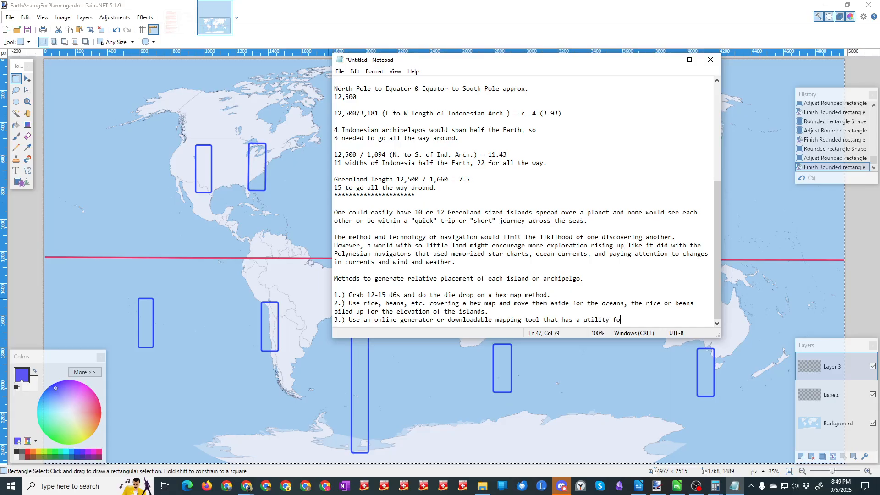
pyautogui.write('r generating islands and a')
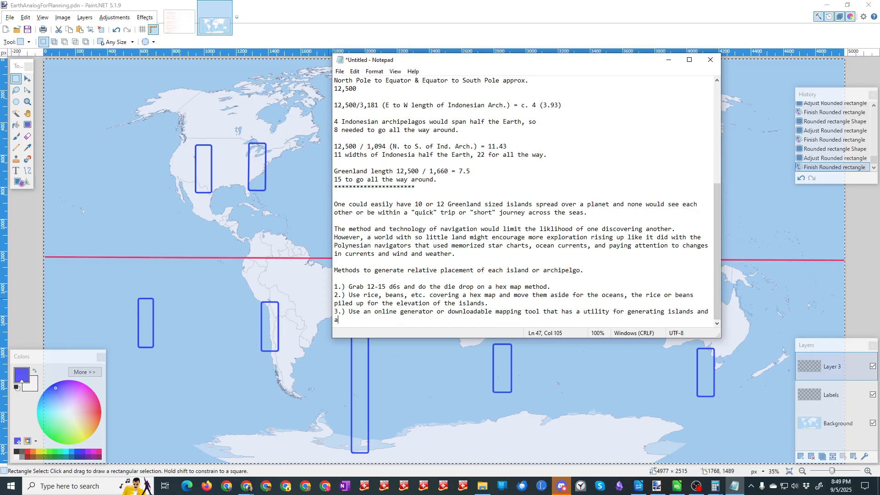
pyautogui.write('rchipelagos.')
# Step: Complete item 3 with "that has a utility for generating islands and archipelagos."
pyautogui.press('Return')
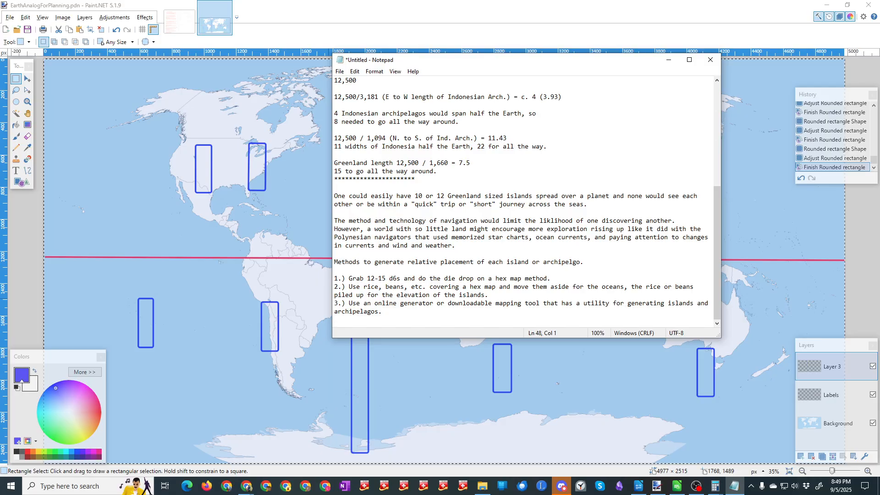
# Step: Start the fourth list item with "4.) Use a world map of Earth and randomly make land into islands"
pyautogui.write('4.')
pyautogui.write(') Use a world map of Earth and')
pyautogui.write('randomly make ')
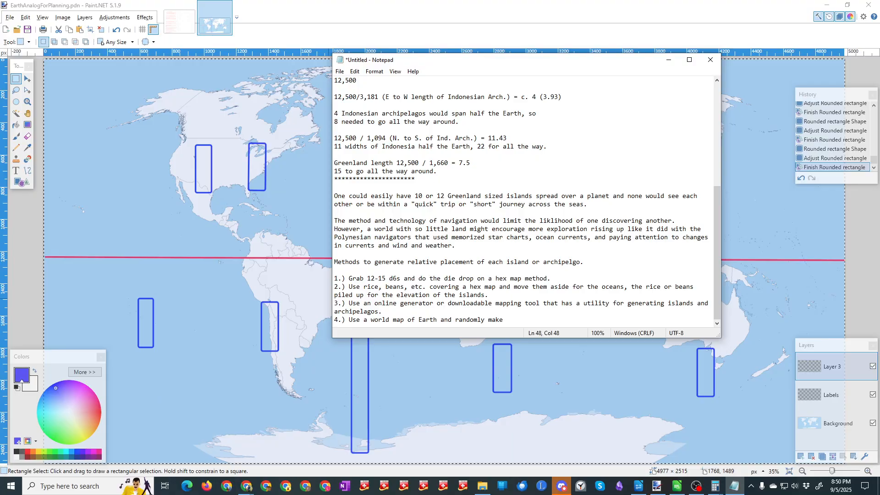
pyautogui.write('land into islands')
# Step: Complete item 4 with ", or pick interesting coastlines to mash together into an island."
pyautogui.write(', or pick interesting coastlines to ')
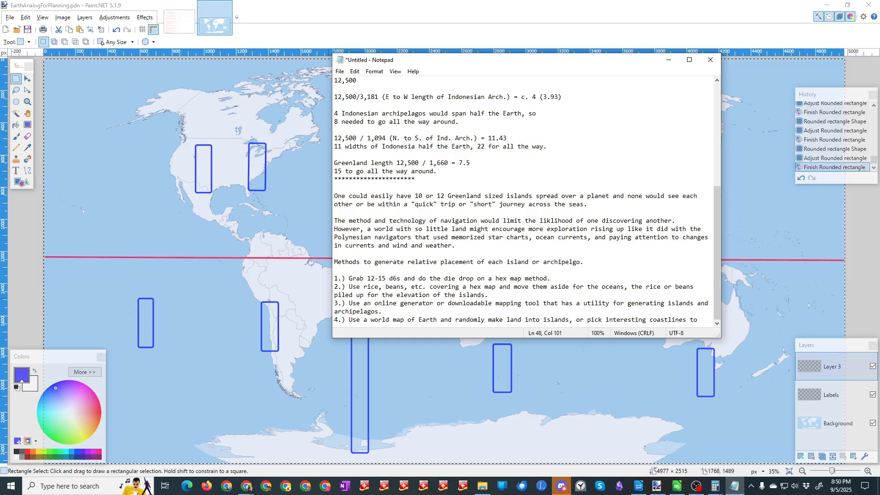
pyautogui.write('use')
pyautogui.press('BackSpace')
pyautogui.press('BackSpace')
pyautogui.write('mash together into ')
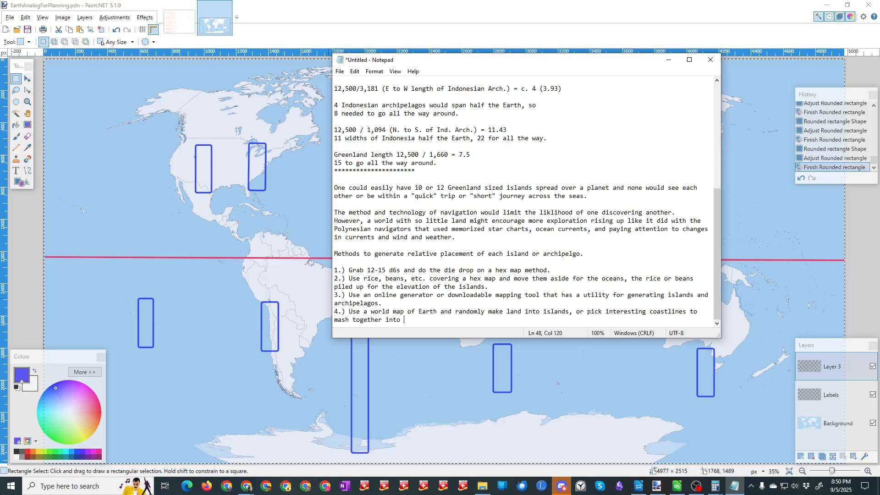
pyautogui.write('an island.')
pyautogui.press('Return')
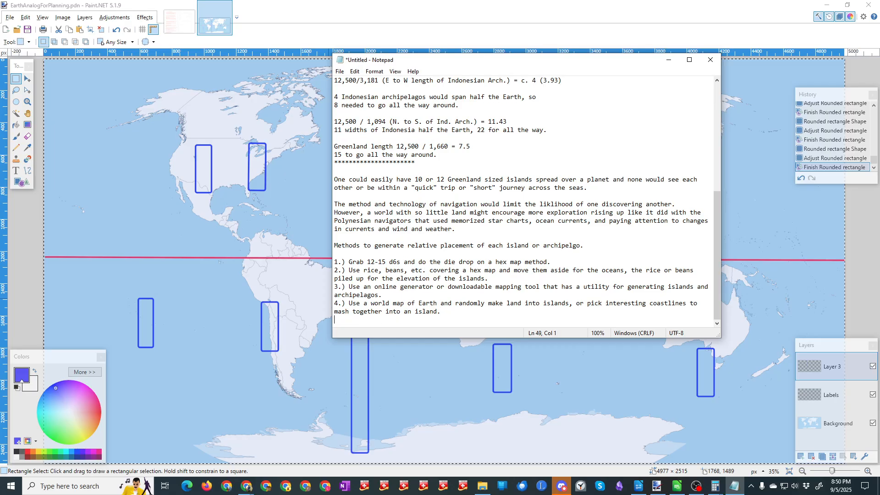
# Step: Add list item "5.) Use maps of Mars, etc."
pyautogui.write('5.) Use maps of Mars, etc.')
pyautogui.press('Return')
# Step: Add list item "6.) Use other fictional maps/rpg maps to get the idea"
pyautogui.write('6')
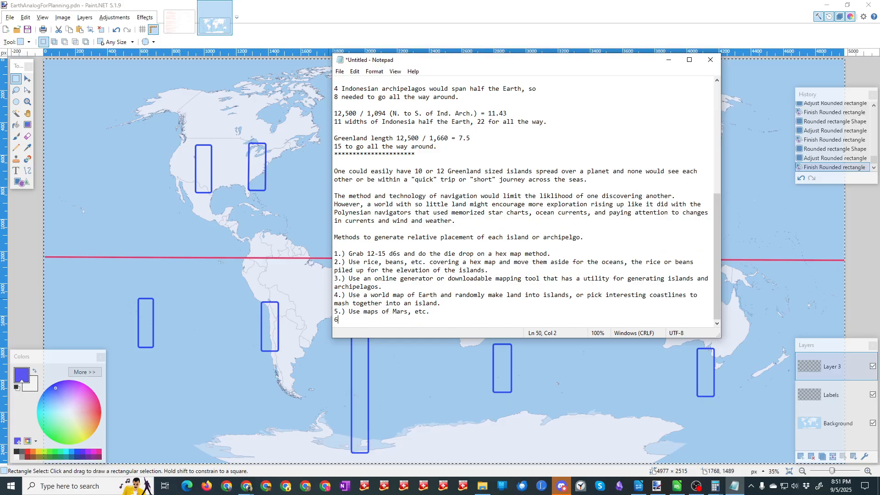
pyautogui.write('.) Use other')
pyautogui.write('fictional maps/rpg maps')
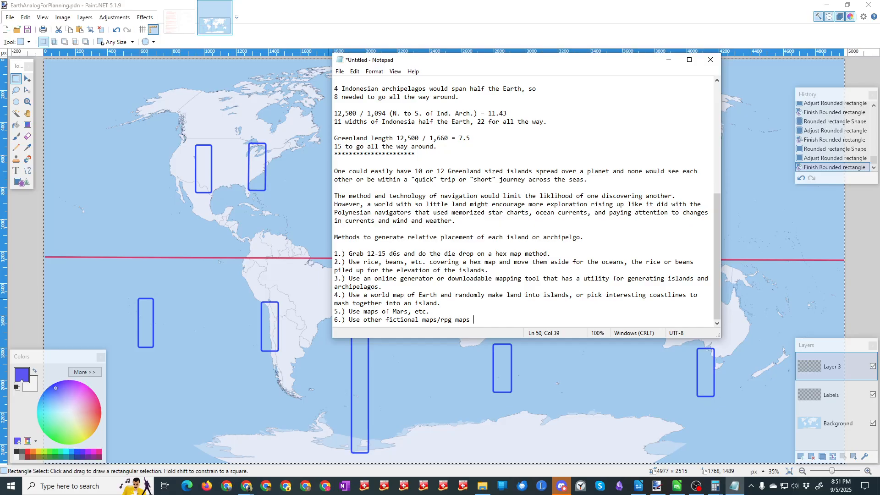
pyautogui.write(' to get the idea. (Avoid')
# Step: End item 6 with a period and the note "(Avoid Trademark & Copyright infringement.)"
pyautogui.write('Trademark *')
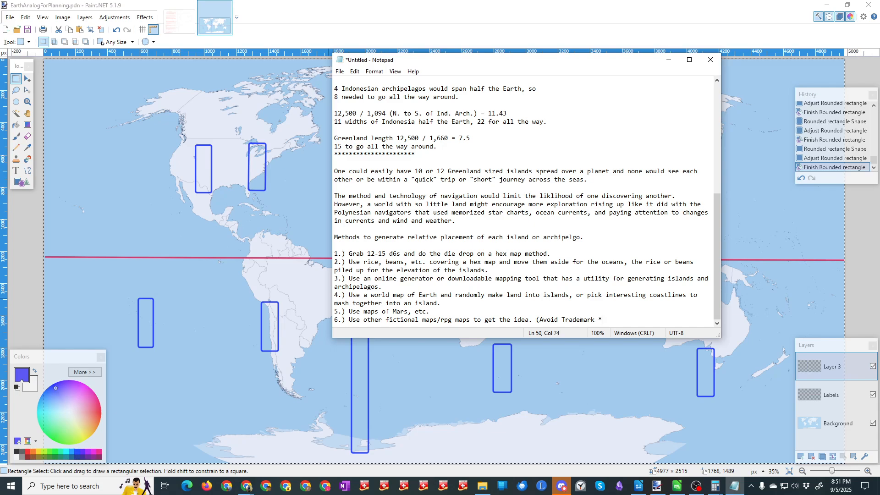
pyautogui.press('BackSpace')
pyautogui.write('& Copyright infringement.)')
# Step: Insert a sub-item after item 4 beginning "4a.) Usa a topographic map of Earth and"
pyautogui.click(455, 303)
pyautogui.press('Return')
pyautogui.write('4.)')
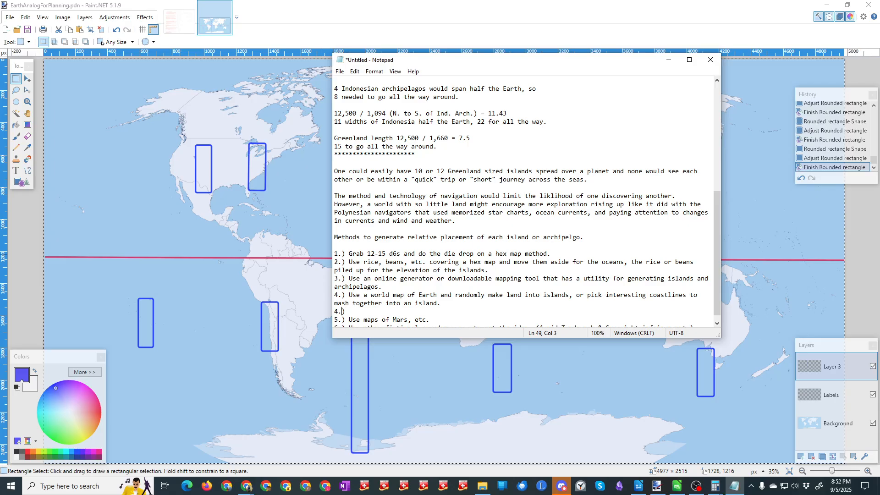
pyautogui.write('a')
pyautogui.write(' Usa a map')
pyautogui.write(' of Earch and')
pyautogui.press('Left')
pyautogui.press('Left')
pyautogui.press('Left')
pyautogui.press('Left')
pyautogui.press('BackSpace')
pyautogui.write('t')
pyautogui.press('End')
pyautogui.click(375, 315)
pyautogui.write('topographic map of Earth and ')
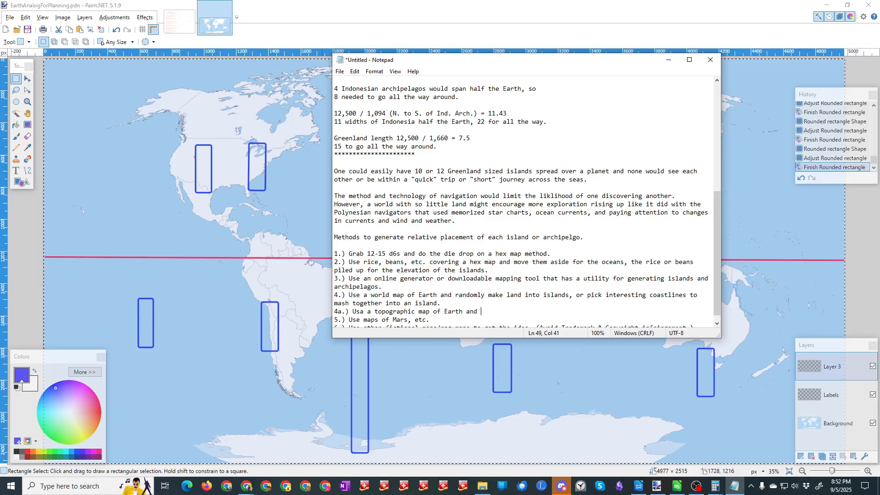
pyautogui.write('use a random topographic elevation point as the coast')
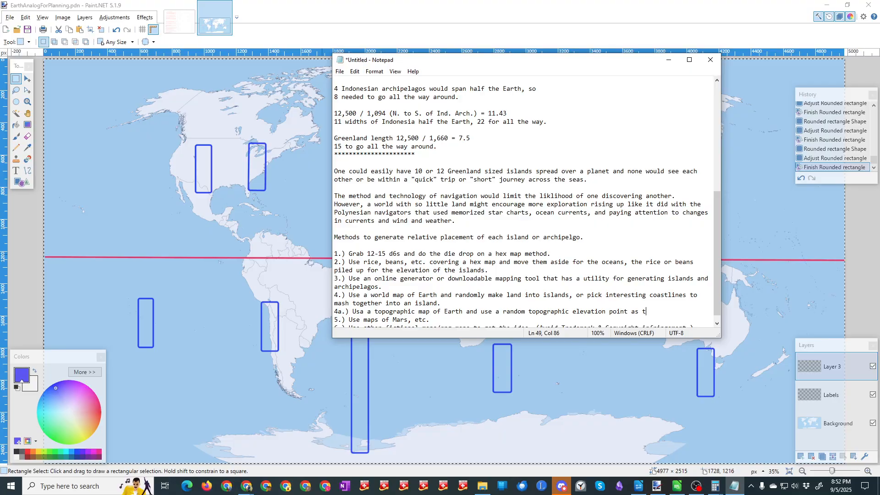
pyautogui.write('.')
# Step: Switch to Obsidian, open the 1.Genre note, and remove the stray "B" line above the Fantasy paragraph
pyautogui.hotkey('alt', 'Tab')
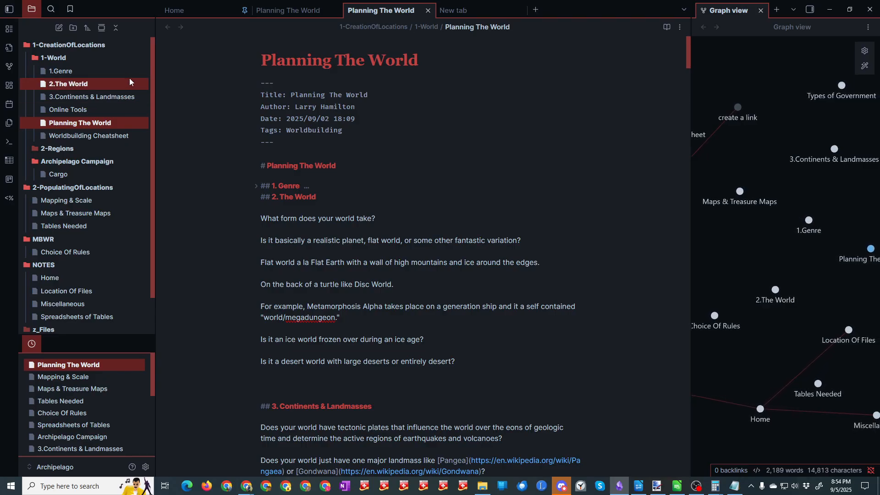
pyautogui.click(65, 72)
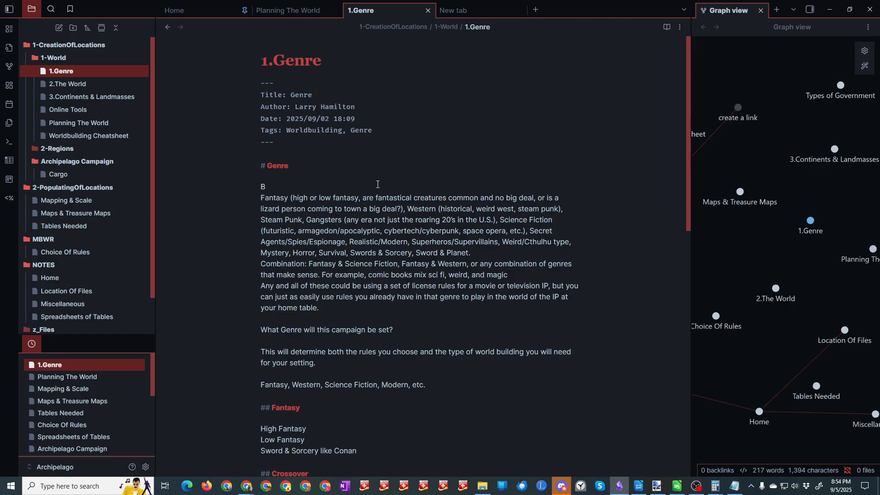
pyautogui.click(295, 186)
pyautogui.press('BackSpace')
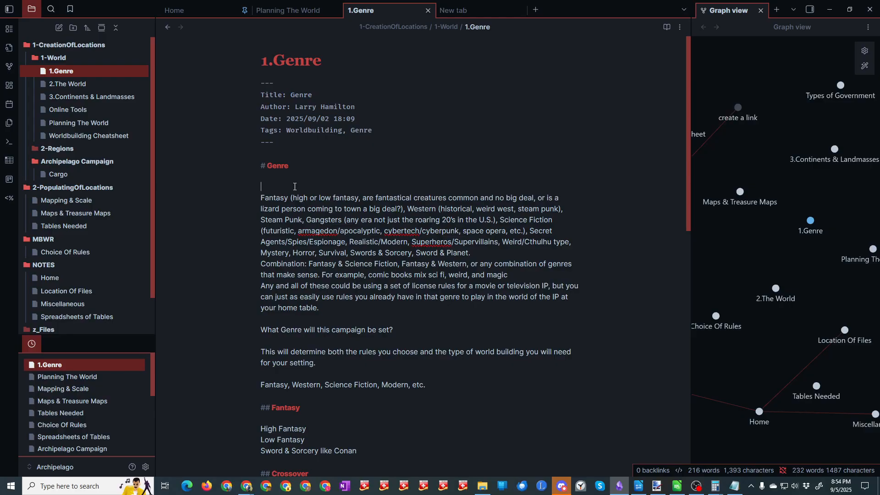
pyautogui.press('Delete')
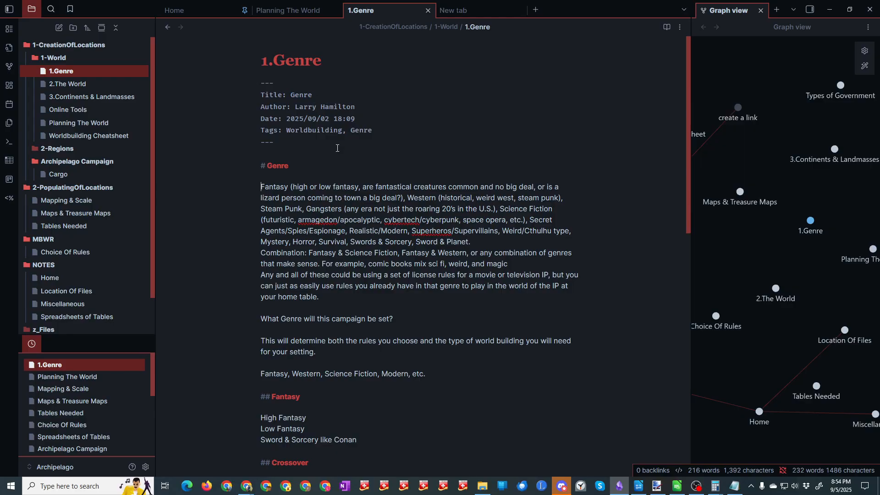
# Step: Review the remaining notes in the 1-World folder, from 2.The World through Worldbuilding Cheatsheet
pyautogui.moveTo(686, 111); pyautogui.dragTo(660, 102)
pyautogui.click(69, 84)
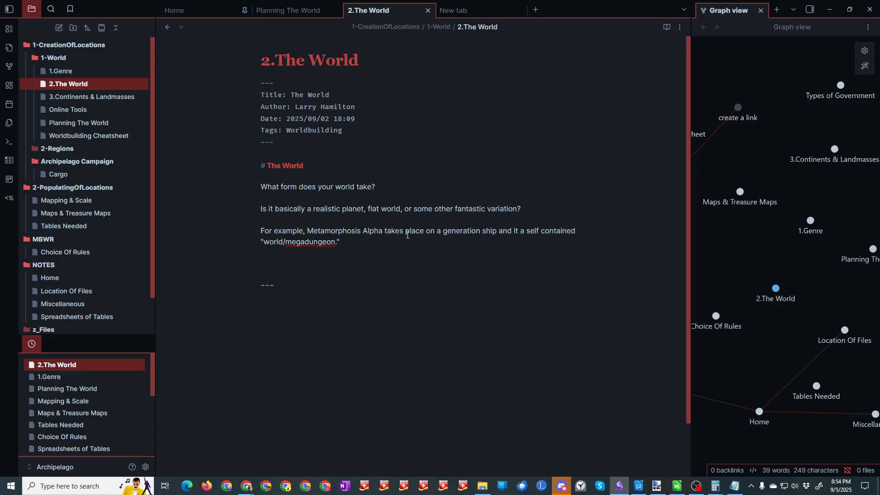
pyautogui.click(91, 99)
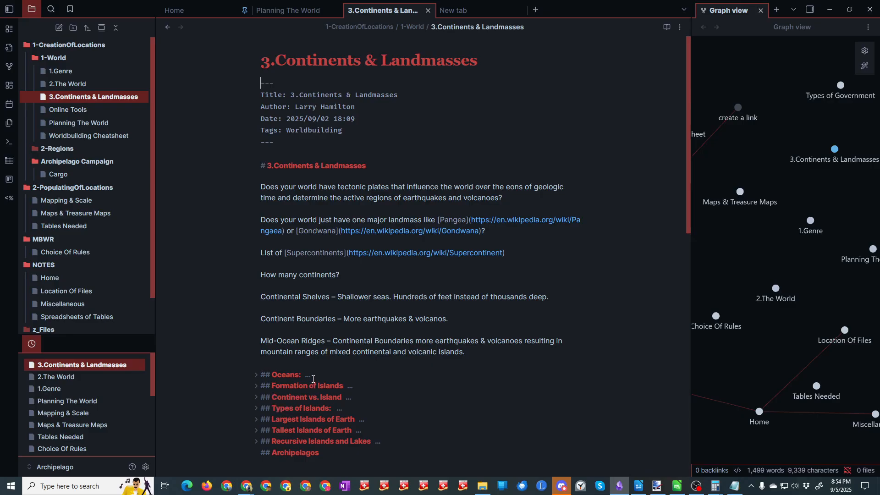
pyautogui.click(85, 110)
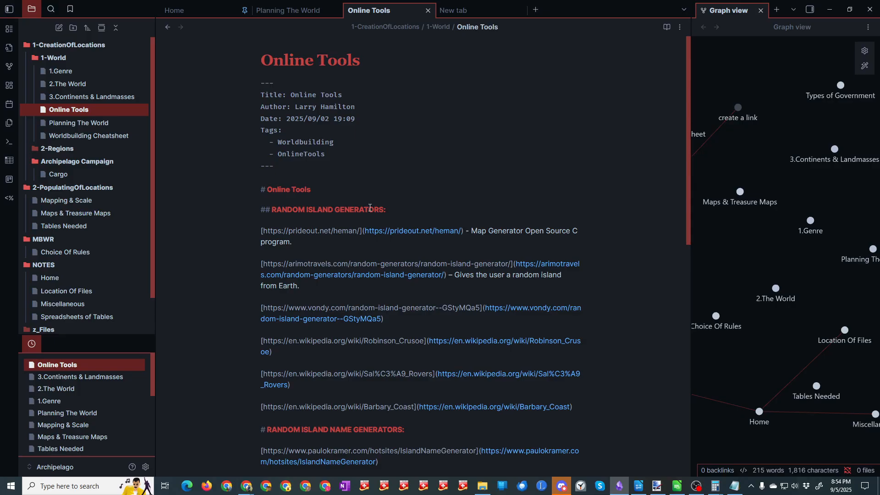
pyautogui.click(83, 124)
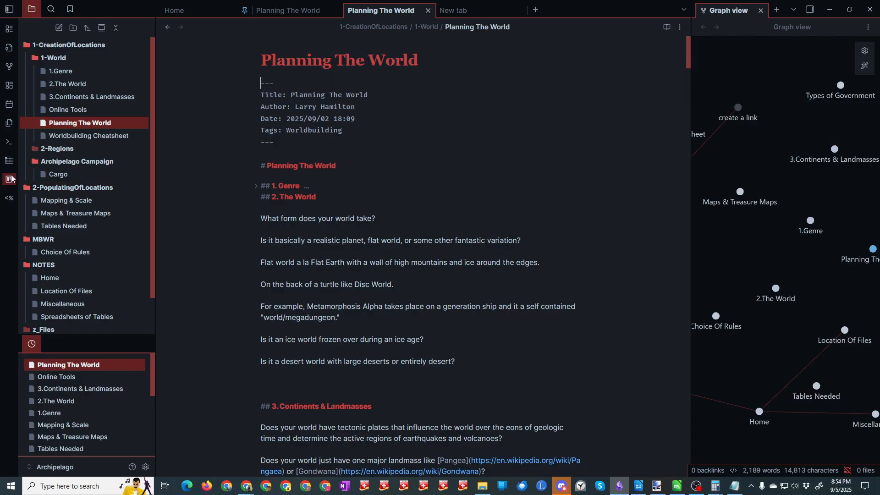
pyautogui.click(115, 136)
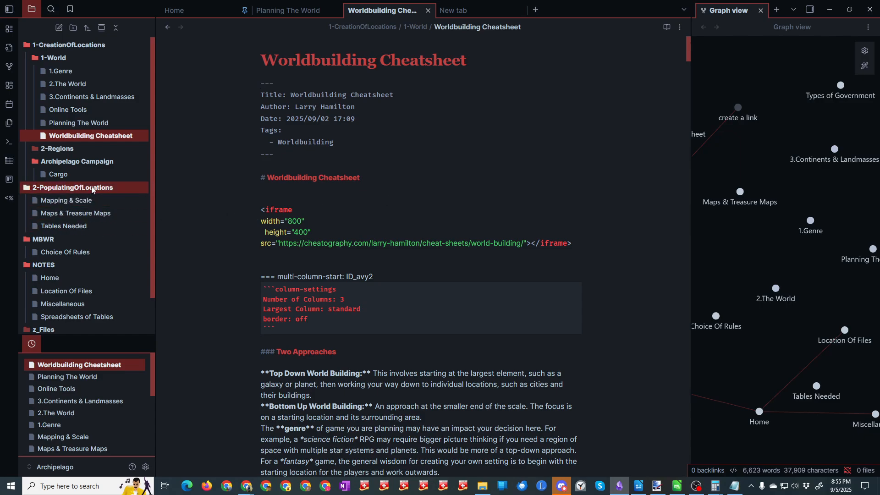
# Step: Examine the Types of Government note under 2-Regions and the Cargo note under Archipelago Campaign
pyautogui.click(52, 149)
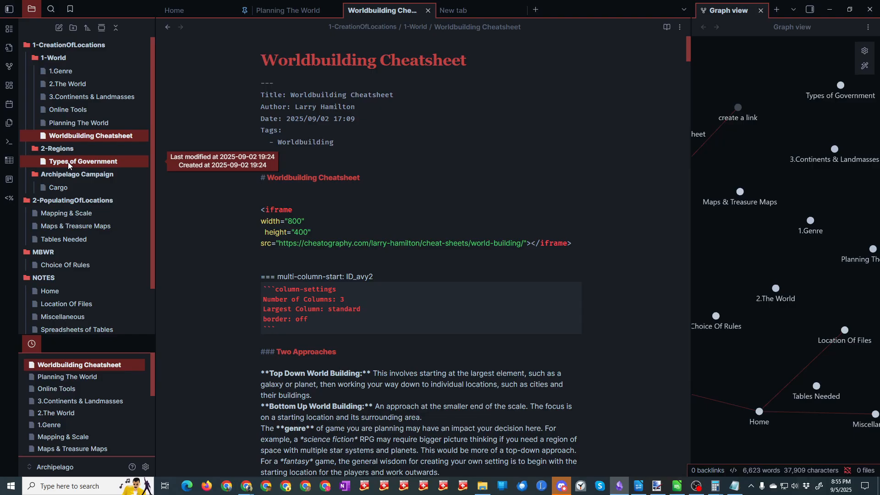
pyautogui.click(68, 162)
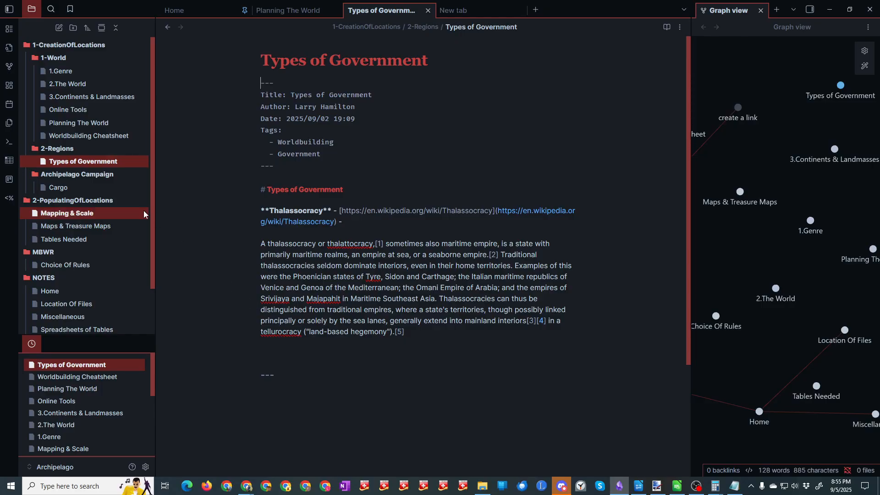
pyautogui.click(70, 188)
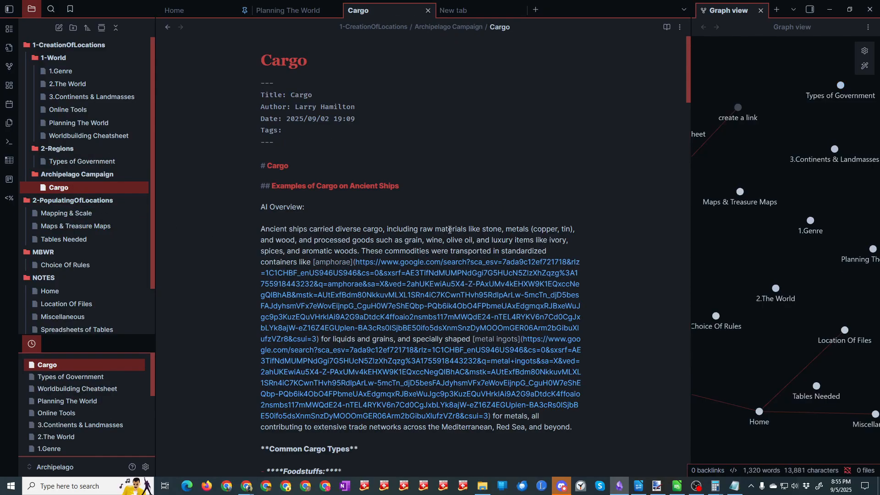
pyautogui.scroll(-8, 466, 256)
pyautogui.scroll(-9, 434, 218)
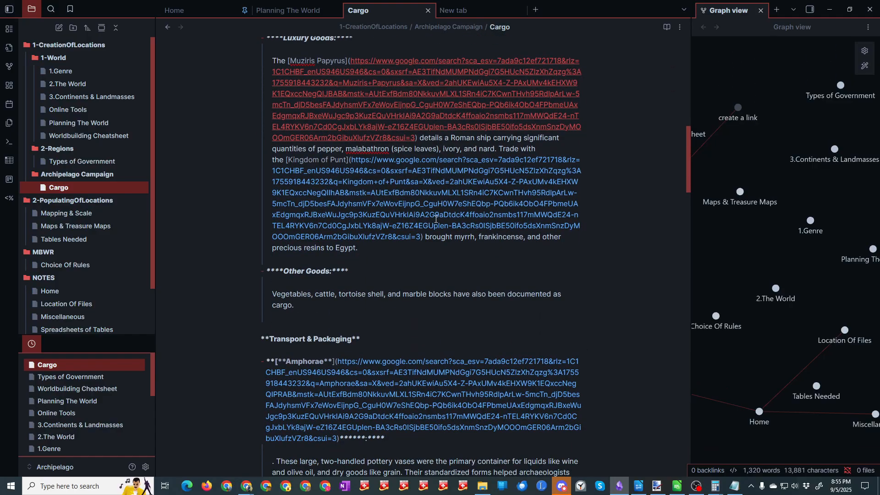
# Step: Review the Common Cargo Types in the Cargo note and read the Mapping & Scale note under 2-PopulatingOfLocations down to its end
pyautogui.scroll(5, 462, 264)
pyautogui.scroll(6, 462, 264)
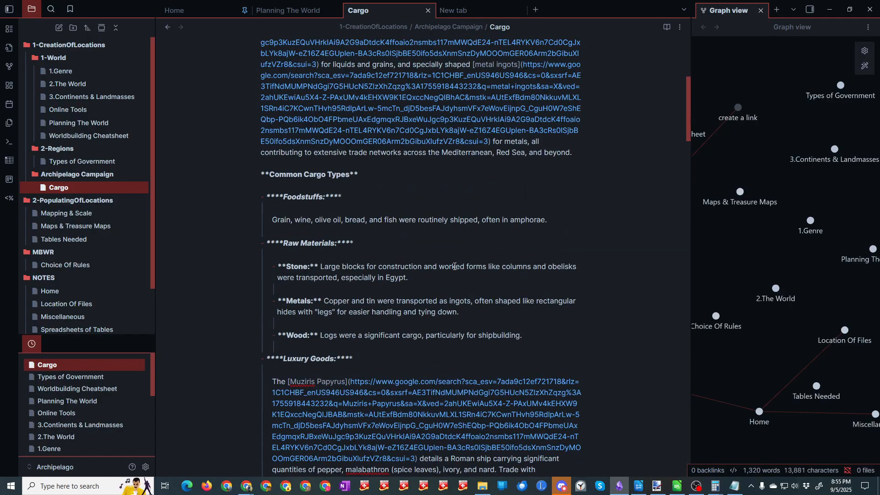
pyautogui.click(77, 212)
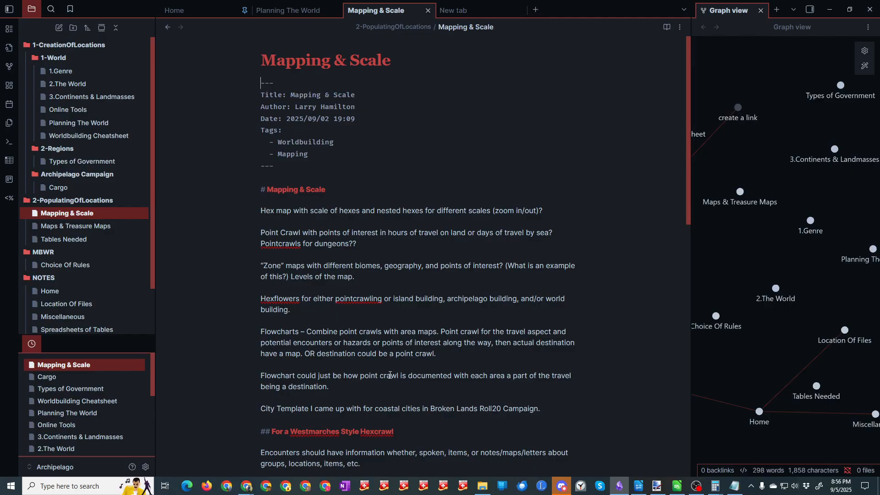
pyautogui.scroll(-4, 390, 372)
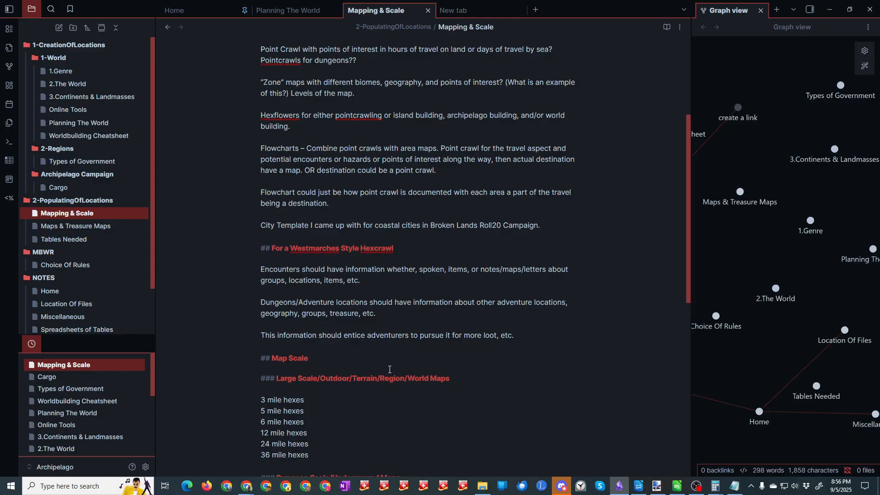
pyautogui.scroll(-4, 389, 369)
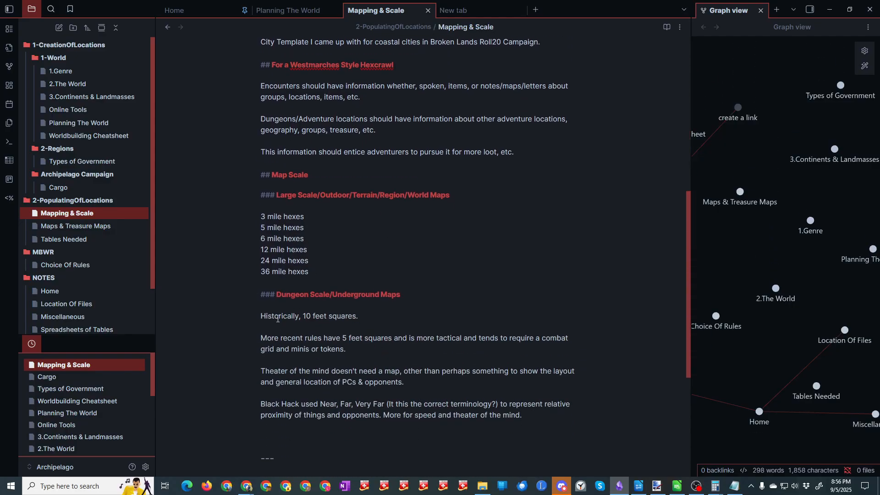
pyautogui.scroll(-3, 355, 410)
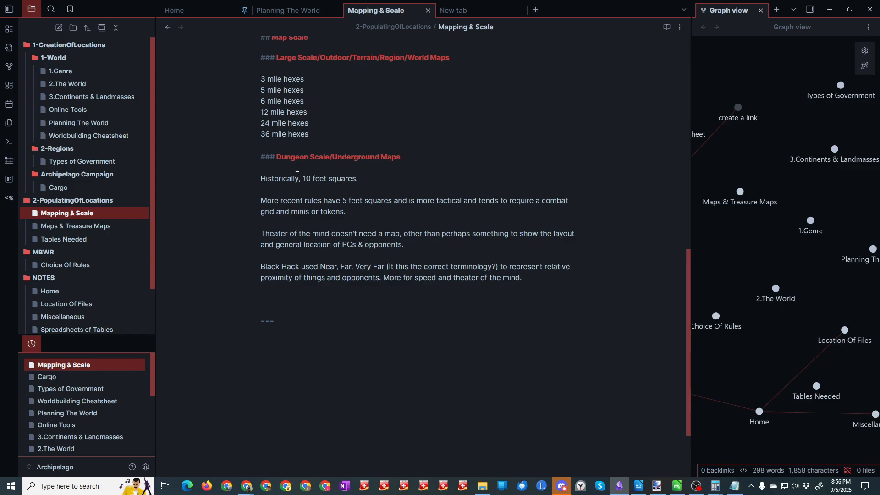
# Step: Examine the Maps & Treasure Maps and Tables Needed notes through Nested Tables, and return to the Notepad planning notes over Paint.NET
pyautogui.click(77, 226)
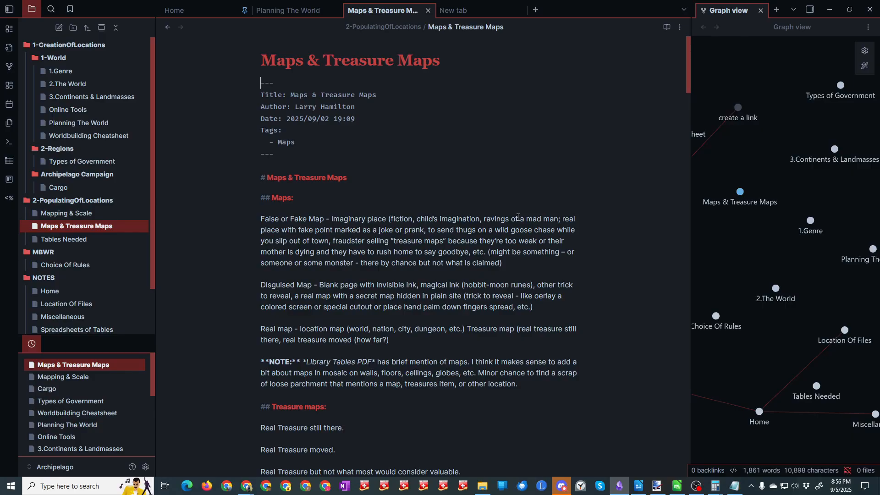
pyautogui.scroll(-1, 517, 217)
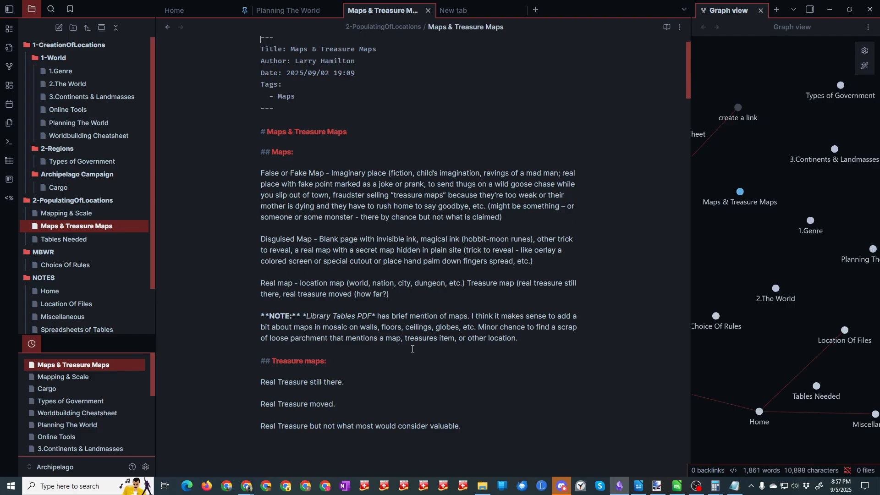
pyautogui.click(65, 239)
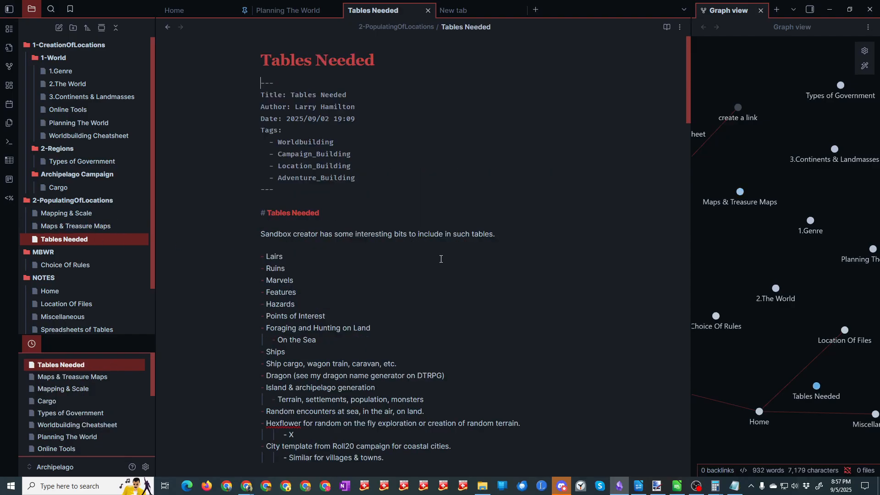
pyautogui.scroll(-5, 440, 259)
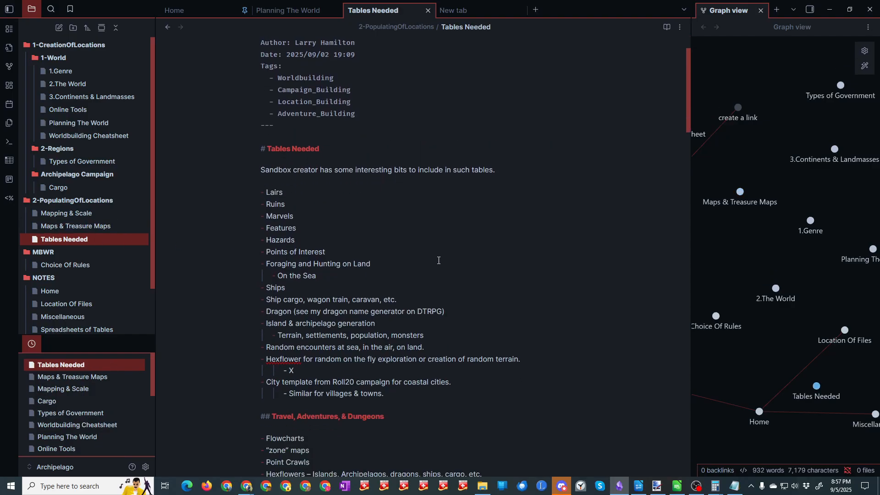
pyautogui.scroll(-6, 438, 261)
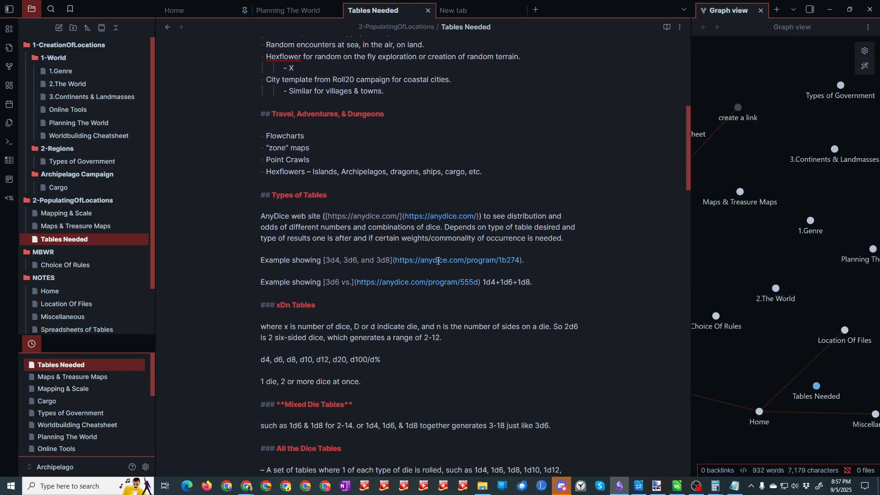
pyautogui.scroll(-5, 438, 261)
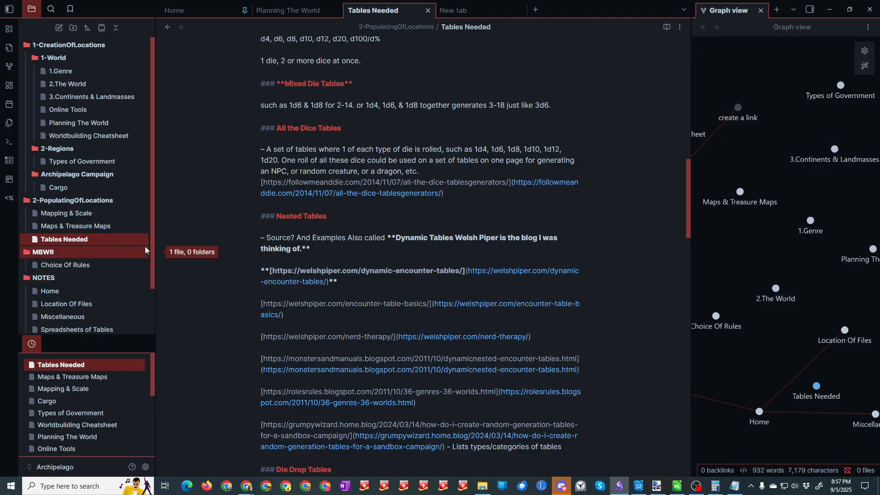
pyautogui.moveTo(152, 235); pyautogui.dragTo(150, 197)
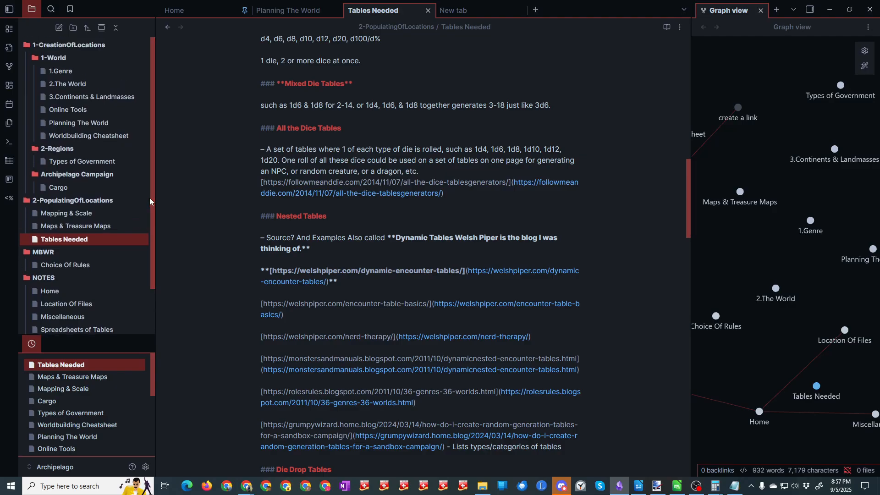
pyautogui.click(830, 9)
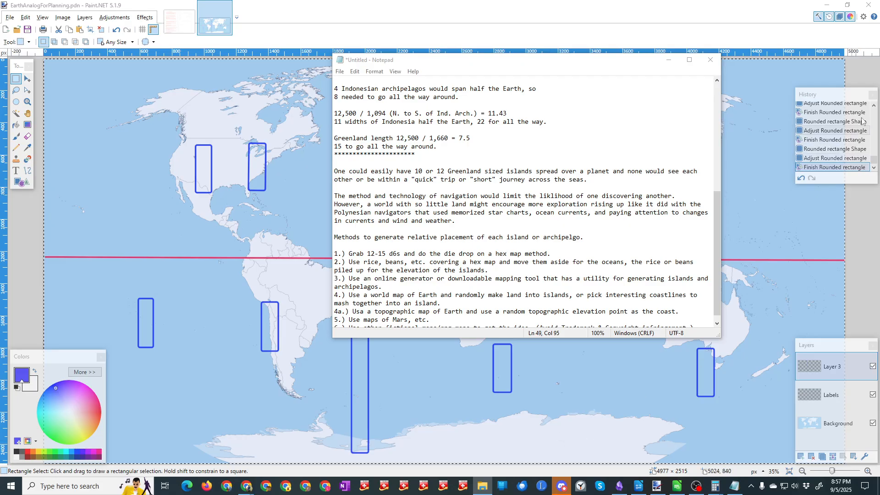
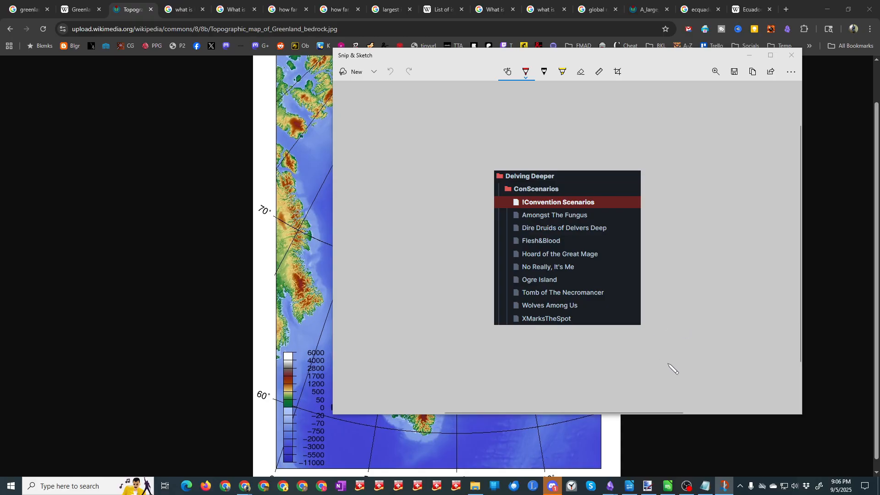
# Step: Bring back the Notepad planning notes over the Paint.NET world map and review the methods for generating relative island placement
pyautogui.moveTo(574, 48); pyautogui.dragTo(879, 81)
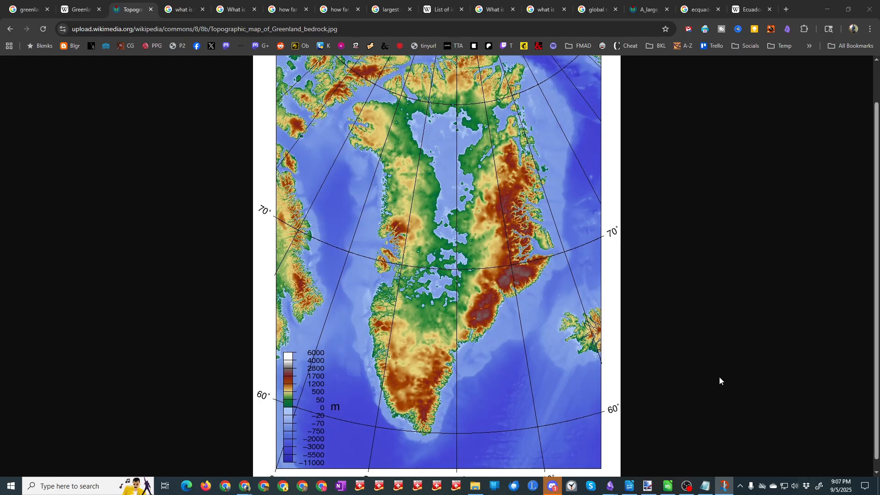
pyautogui.moveTo(649, 490)
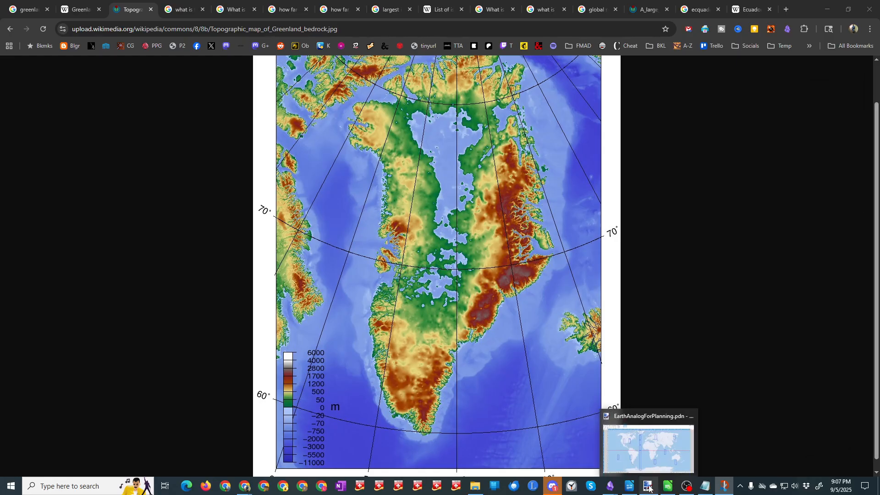
pyautogui.click(632, 418)
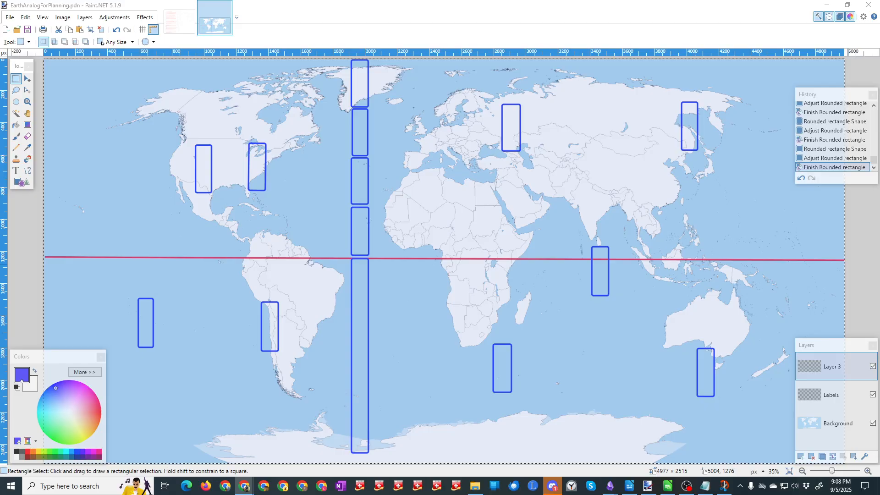
pyautogui.click(704, 486)
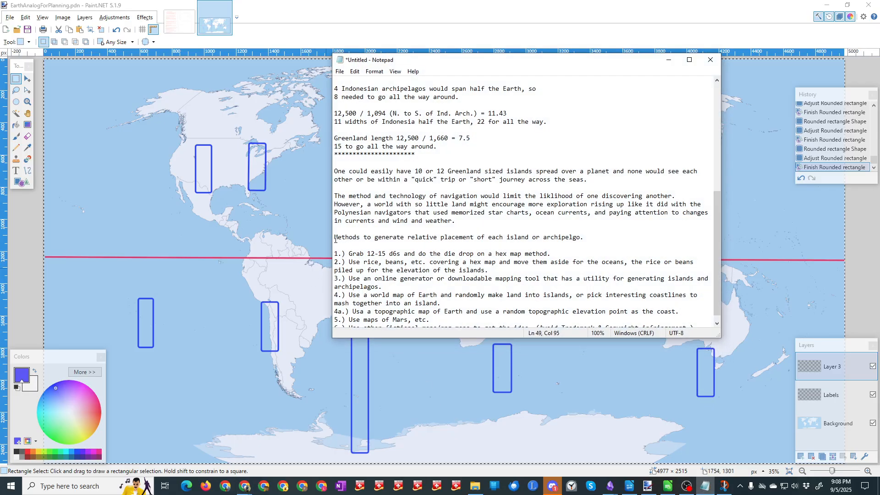
pyautogui.moveTo(335, 239); pyautogui.dragTo(710, 317)
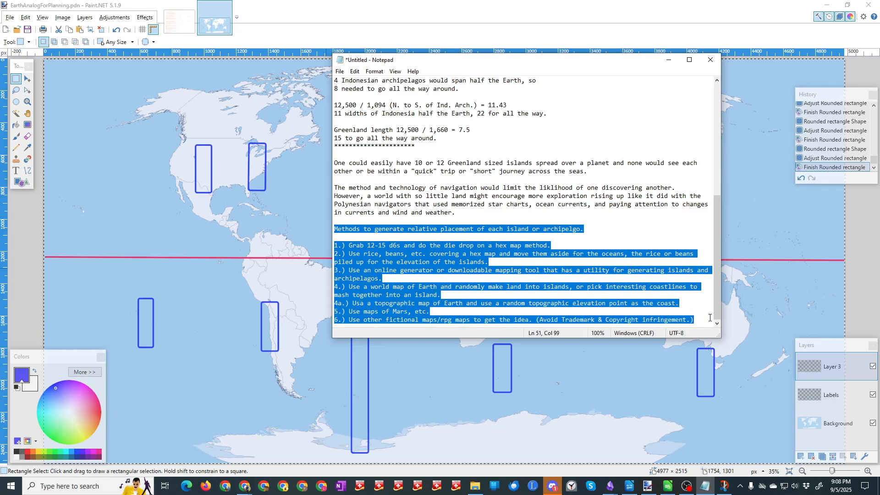
pyautogui.keyDown('shift'); pyautogui.click(533, 321); pyautogui.keyUp('shift')
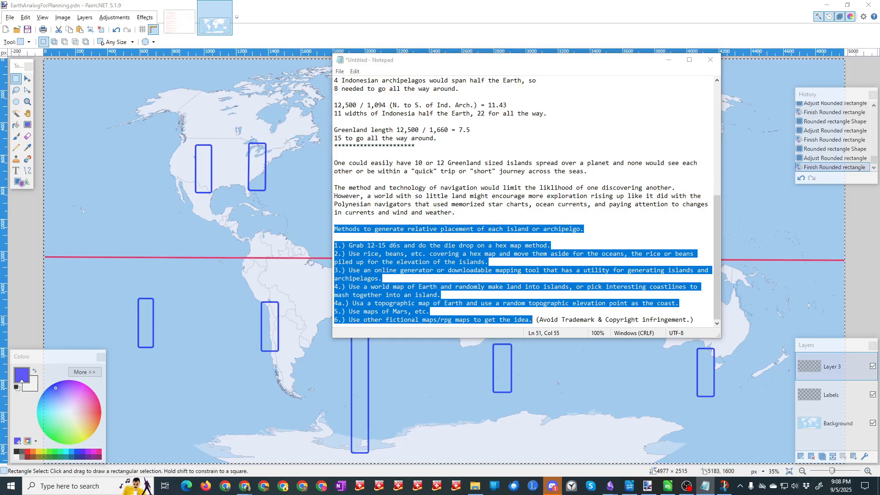
pyautogui.hotkey('alt', 'Tab')
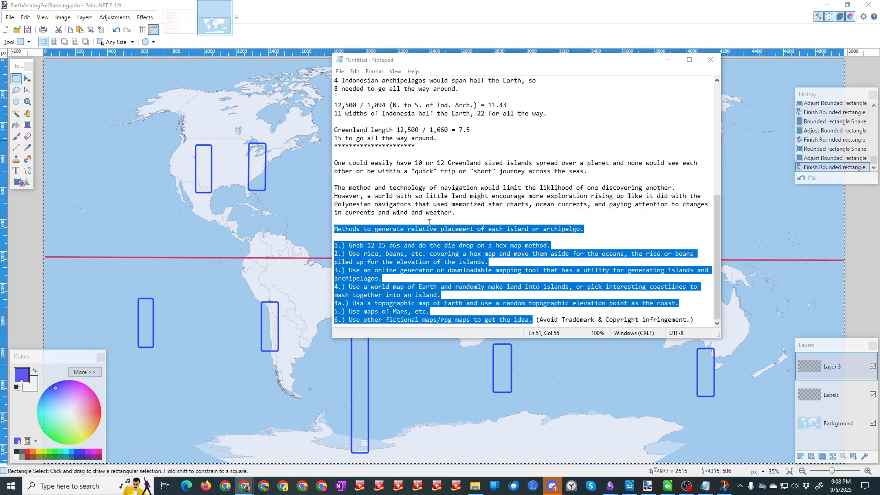
pyautogui.click(575, 235)
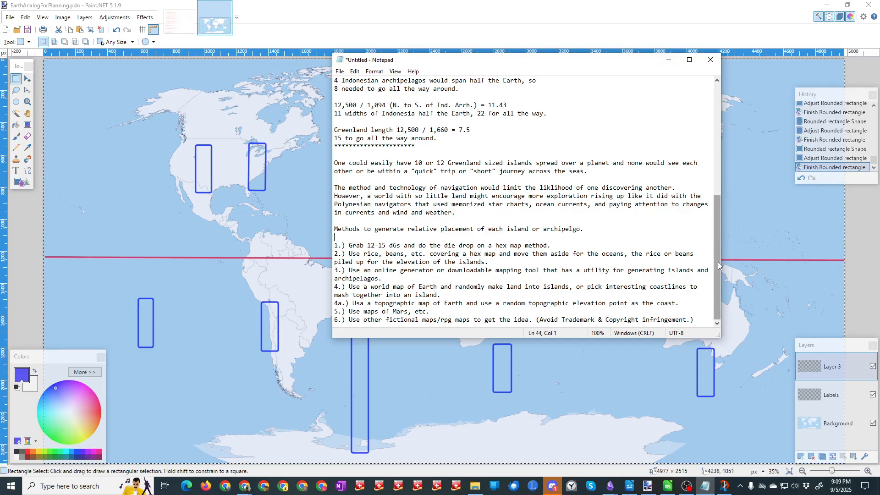
# Step: Add the line "20d6 - die drop on floor for relative placement." below the six placement methods, followed by a blank line
pyautogui.click(699, 316)
pyautogui.press('Return')
pyautogui.press('Return')
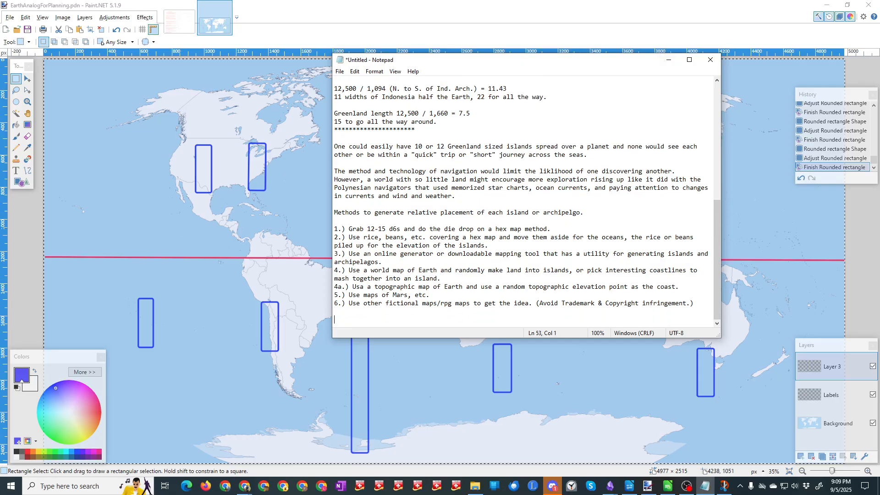
pyautogui.write('20d6 - die drop on floor for relative placement')
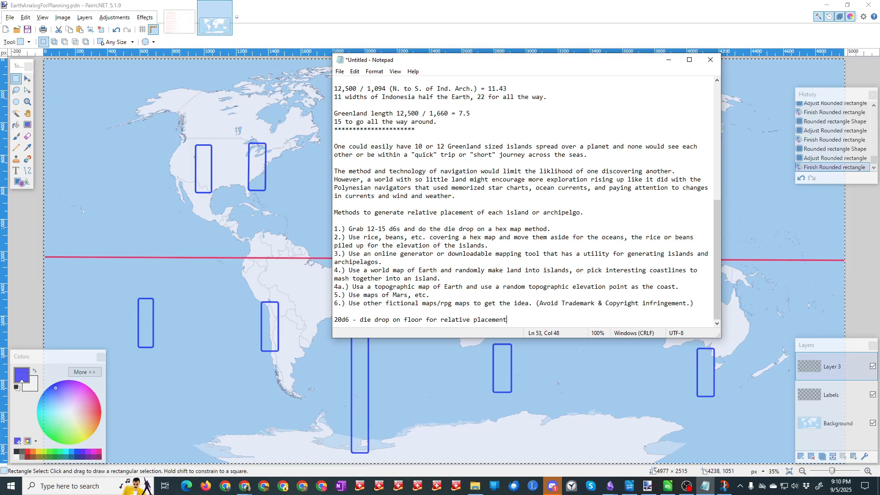
pyautogui.write('.')
pyautogui.press('Return')
pyautogui.press('Return')
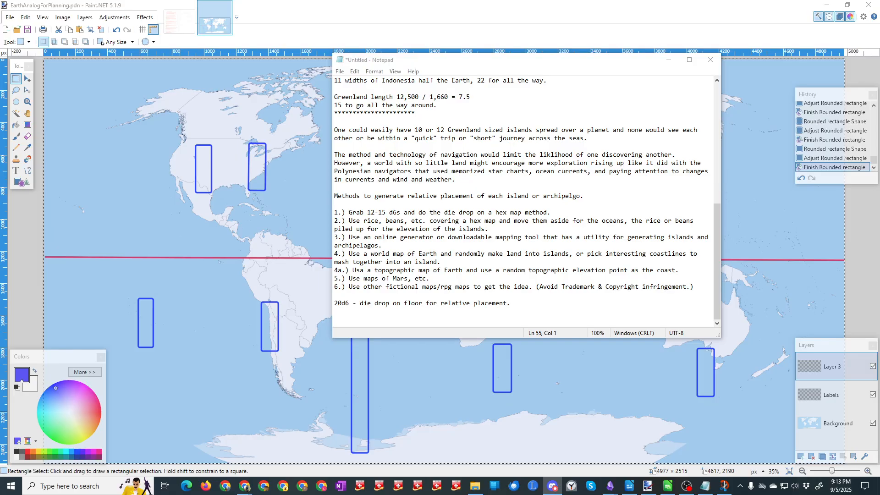
# Step: Snip the dice area from the die-drop photo in Paint as a freeform shape
pyautogui.hotkey('alt', 'Tab')
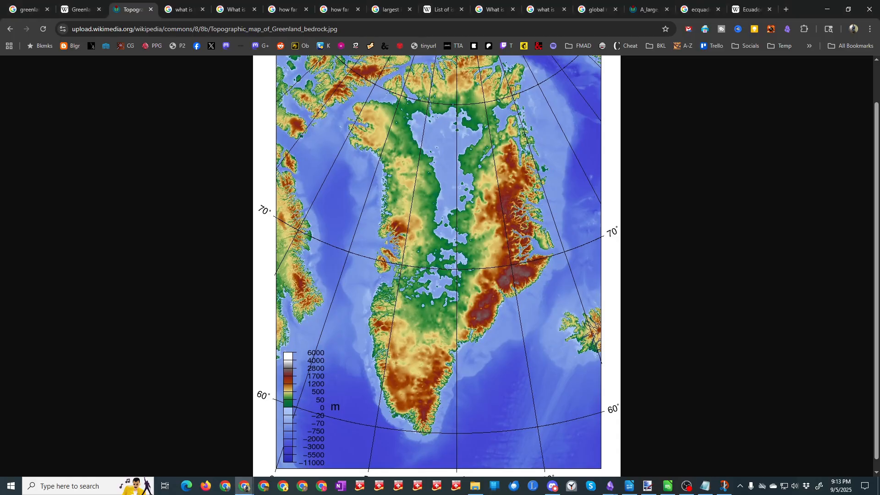
pyautogui.press('super+shift+s')
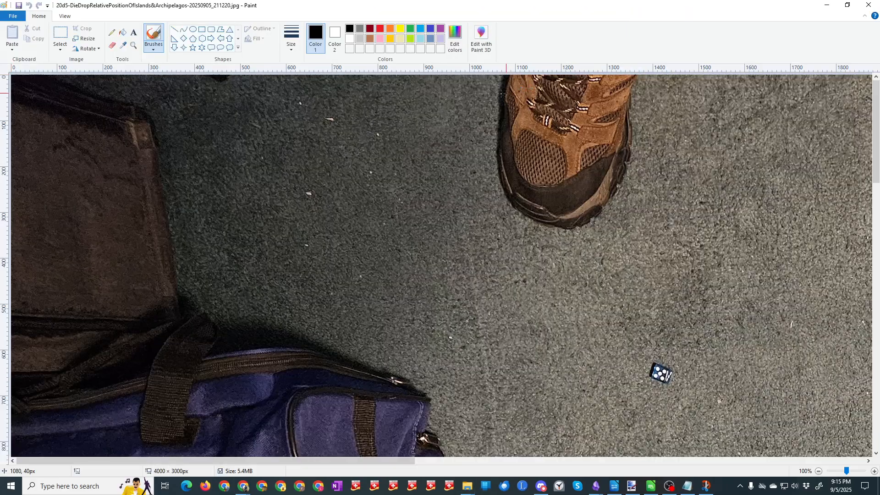
pyautogui.doubleClick(465, 4)
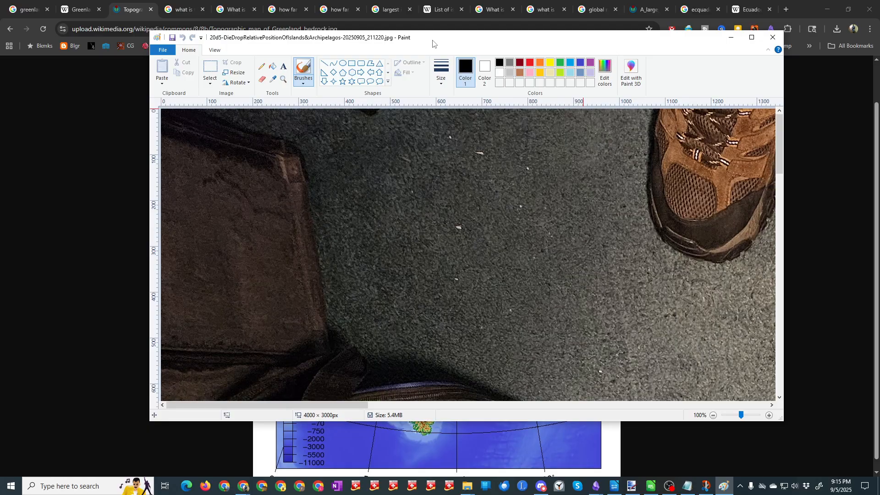
pyautogui.click(426, 24)
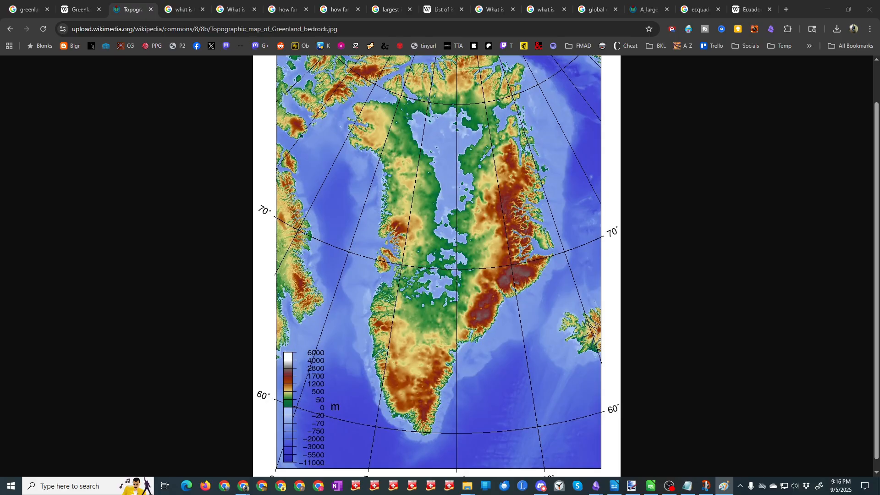
# Step: In Paint.NET, paste the die-drop snip into a new 727 × 541 pixel image and rotate the image 180°
pyautogui.hotkey('alt', 'Tab')
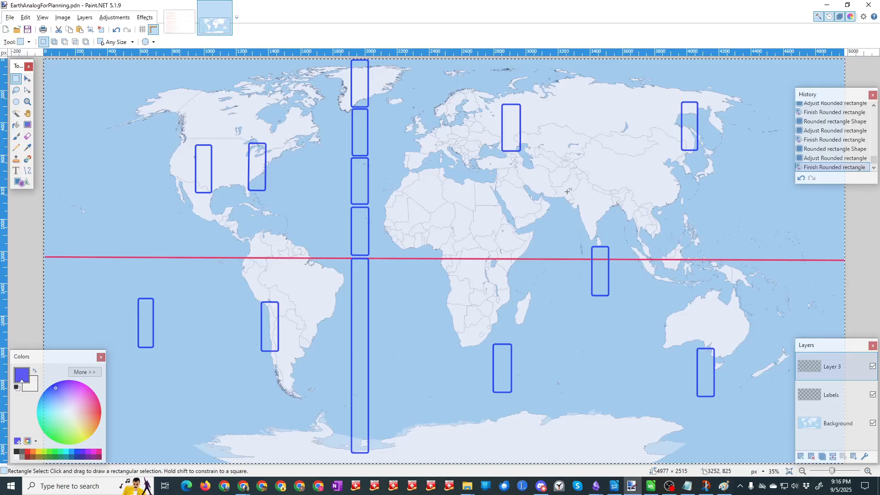
pyautogui.click(5, 30)
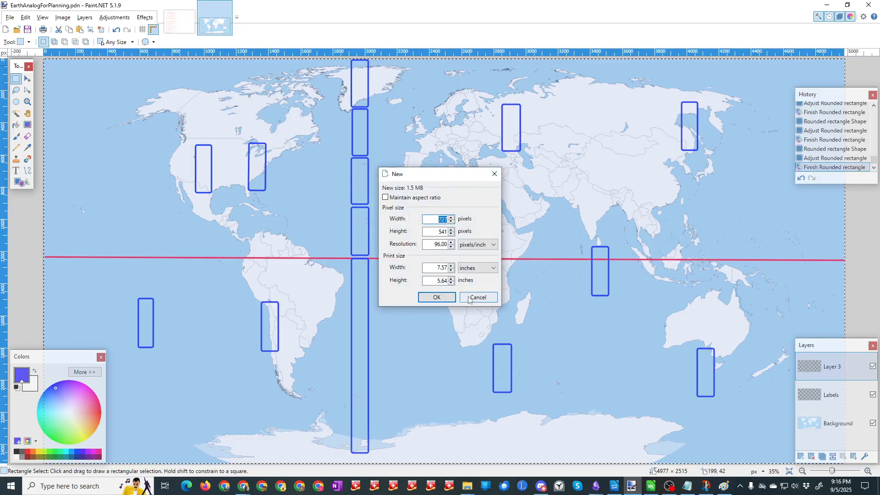
pyautogui.click(444, 300)
pyautogui.hotkey('ctrl', 'v')
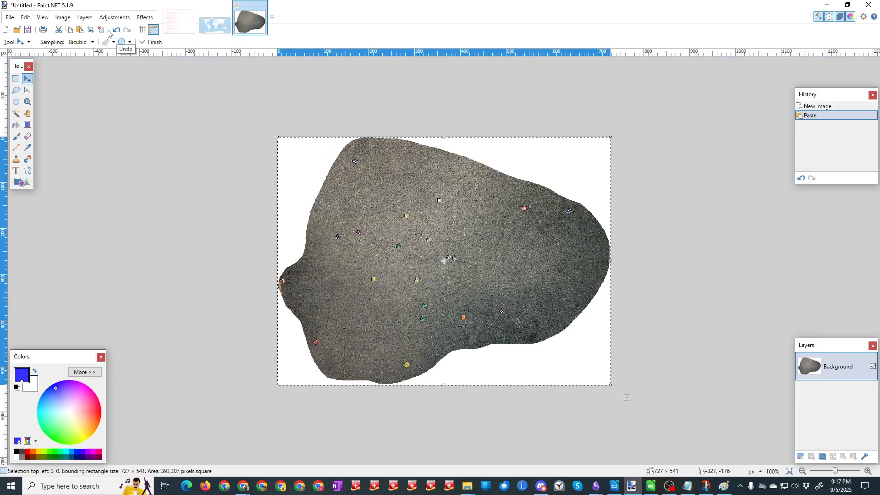
pyautogui.click(64, 18)
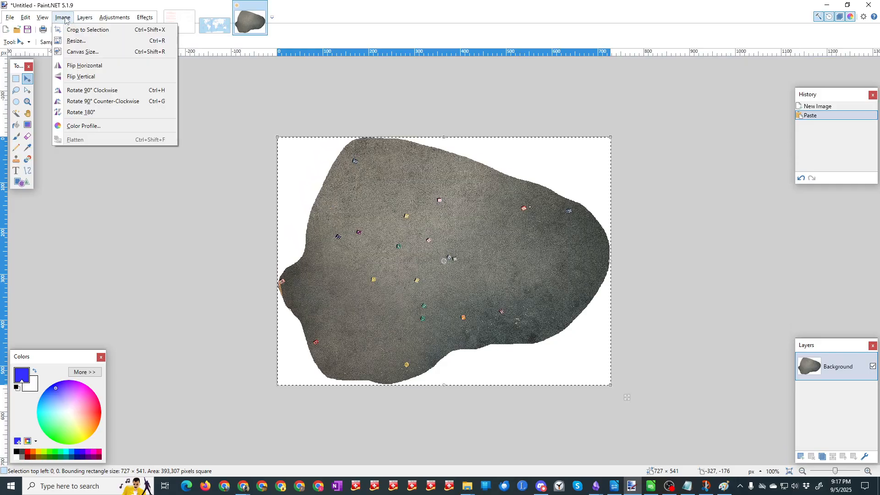
pyautogui.click(81, 112)
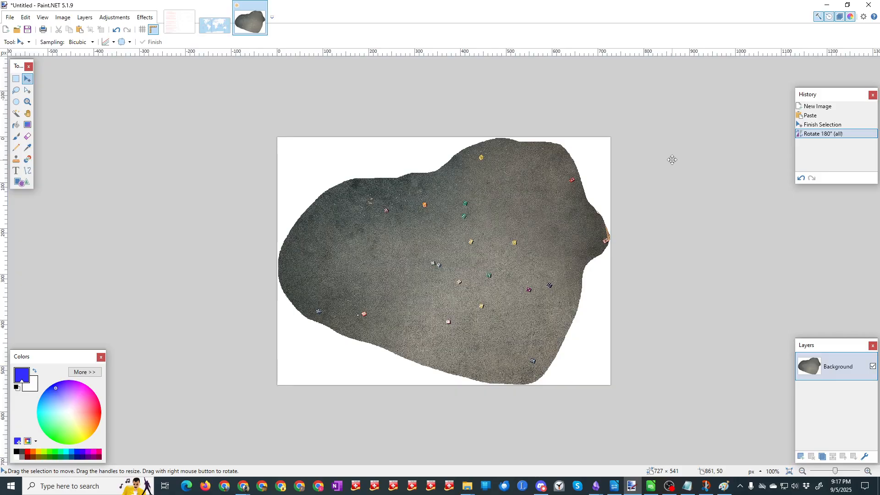
# Step: Set the primary color to red and try a lasso selection around the red die near the image's upper-right edge
pyautogui.click(28, 453)
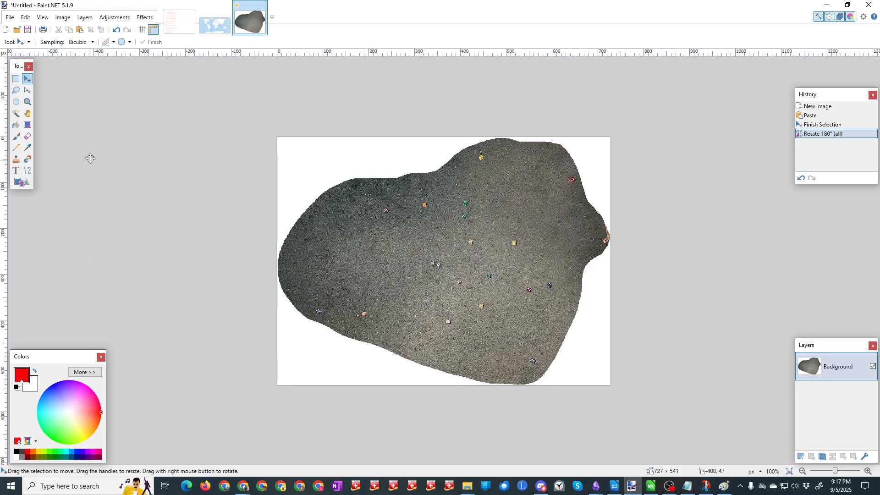
pyautogui.click(16, 90)
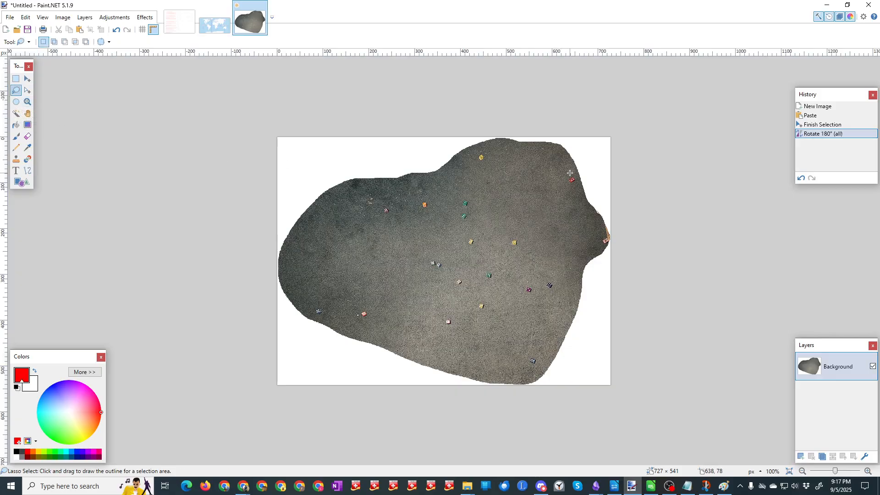
pyautogui.moveTo(570, 173)
pyautogui.mouseDown()
pyautogui.moveTo(577, 187)
pyautogui.moveTo(580, 176)
pyautogui.moveTo(570, 173)
pyautogui.mouseUp()
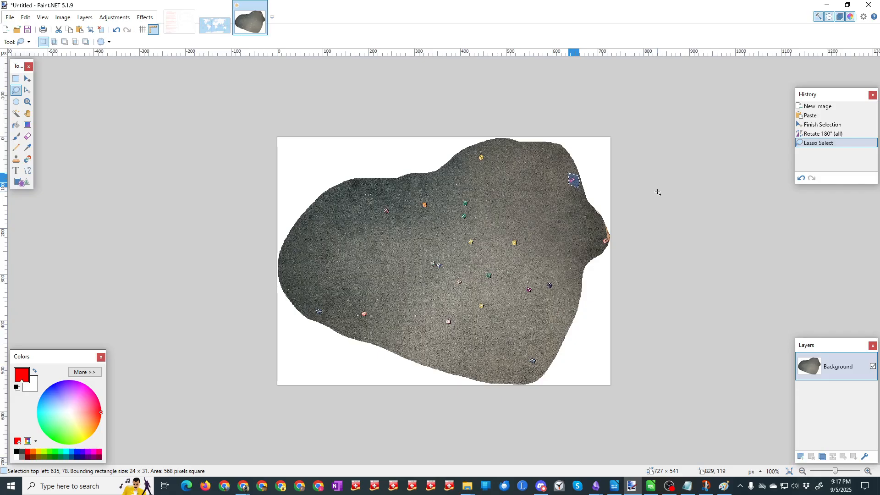
pyautogui.hotkey('ctrl', 'z')
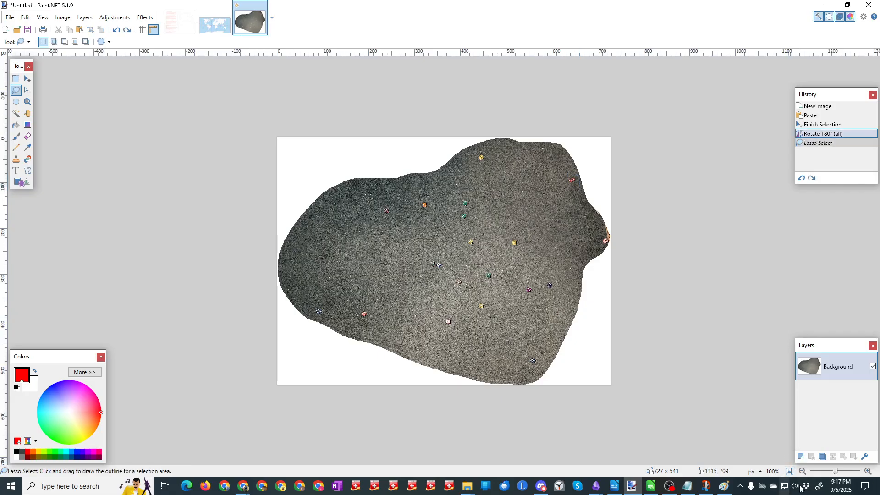
# Step: Add a new layer above the photo and try marking the upper-right red die with an elliptical selection
pyautogui.click(801, 456)
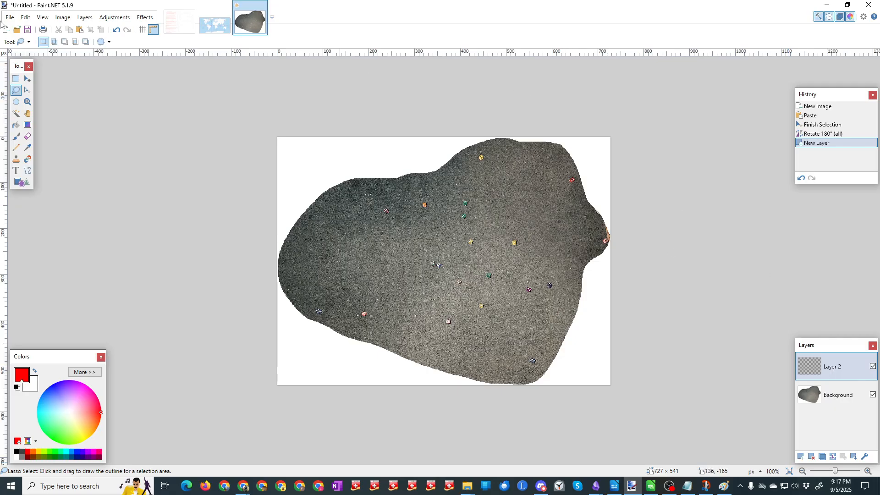
pyautogui.click(16, 102)
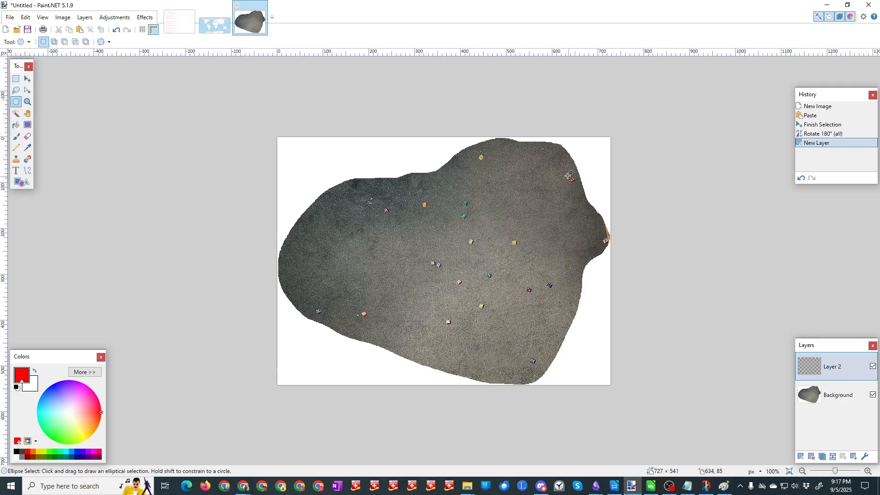
pyautogui.moveTo(567, 171); pyautogui.dragTo(578, 190)
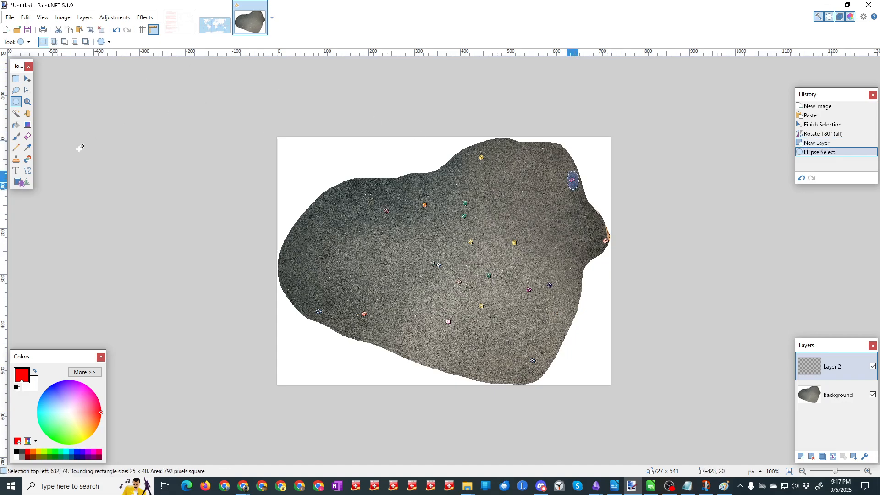
pyautogui.click(25, 183)
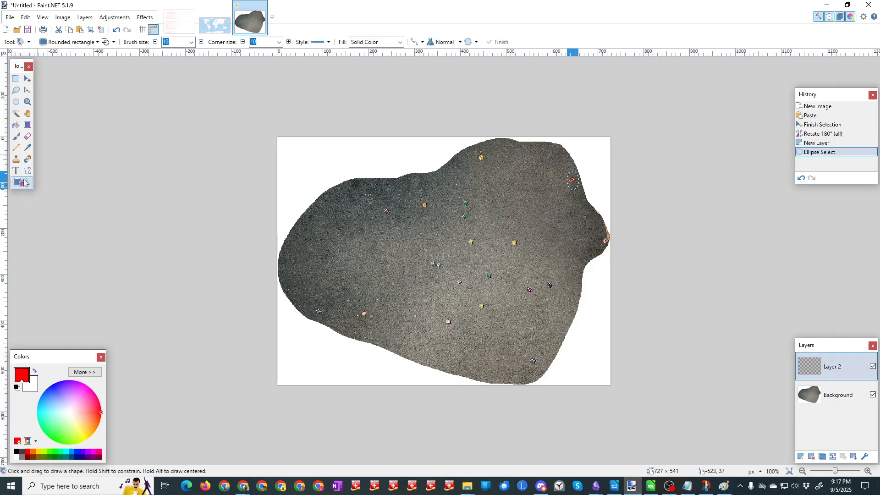
pyautogui.hotkey('ctrl', 'd')
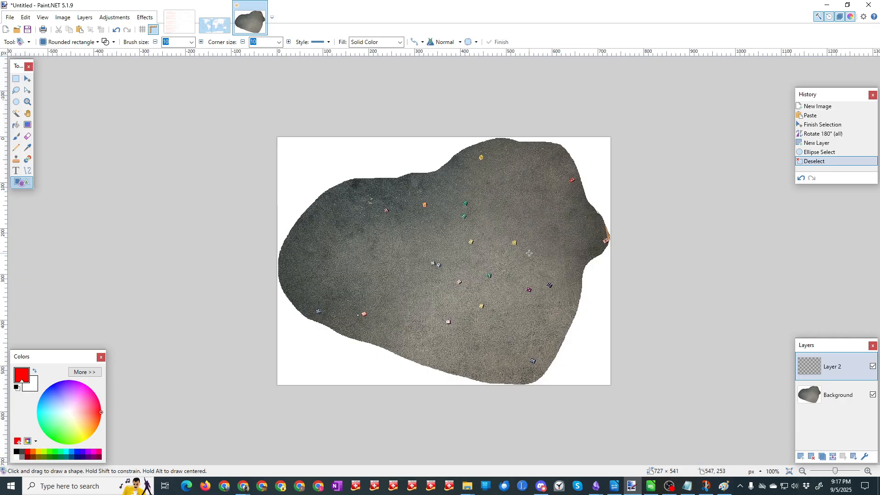
# Step: Draw small red rounded rectangles around the upper-right red die, the right-edge die, and the neighbouring purple and dark blue dice
pyautogui.moveTo(565, 173); pyautogui.dragTo(580, 187)
pyautogui.moveTo(600, 236); pyautogui.dragTo(614, 249)
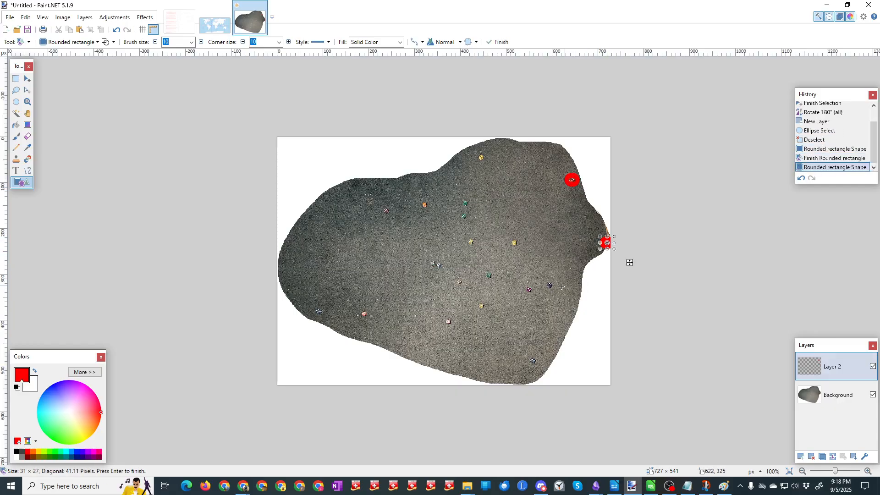
pyautogui.moveTo(522, 282); pyautogui.dragTo(538, 300)
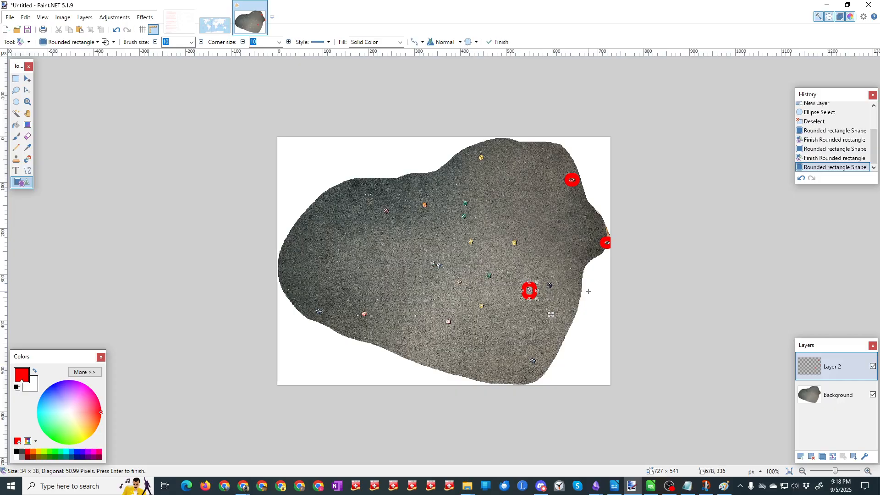
pyautogui.click(555, 288)
pyautogui.moveTo(542, 281); pyautogui.dragTo(559, 293)
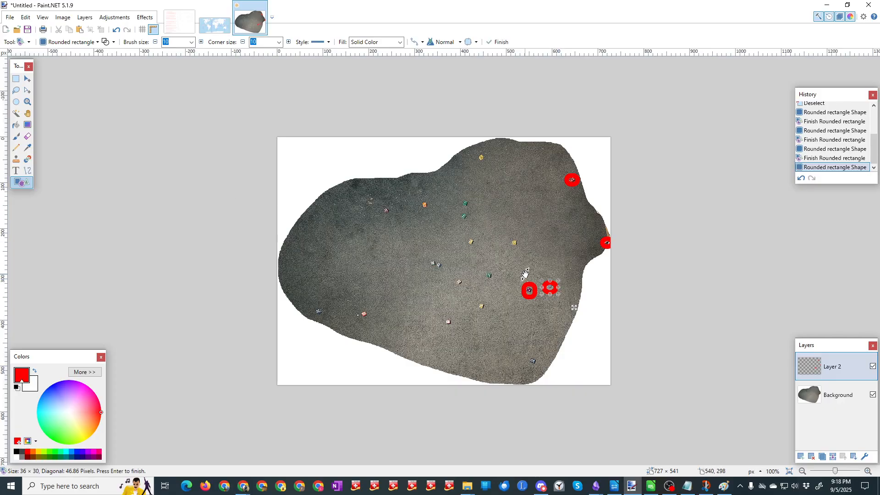
# Step: Mark the two central yellow dice, the uppermost yellow die, the orange die and the pink die beside it with red rounded rectangles
pyautogui.moveTo(508, 238); pyautogui.dragTo(523, 249)
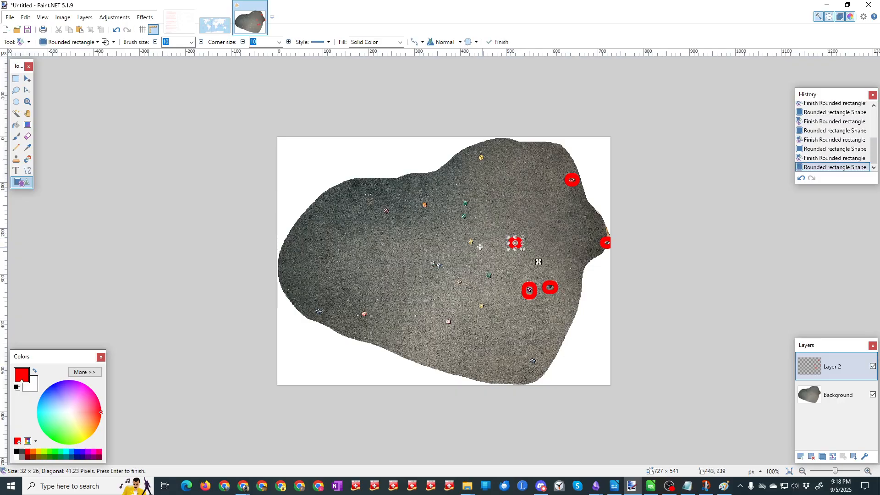
pyautogui.moveTo(465, 238); pyautogui.dragTo(479, 248)
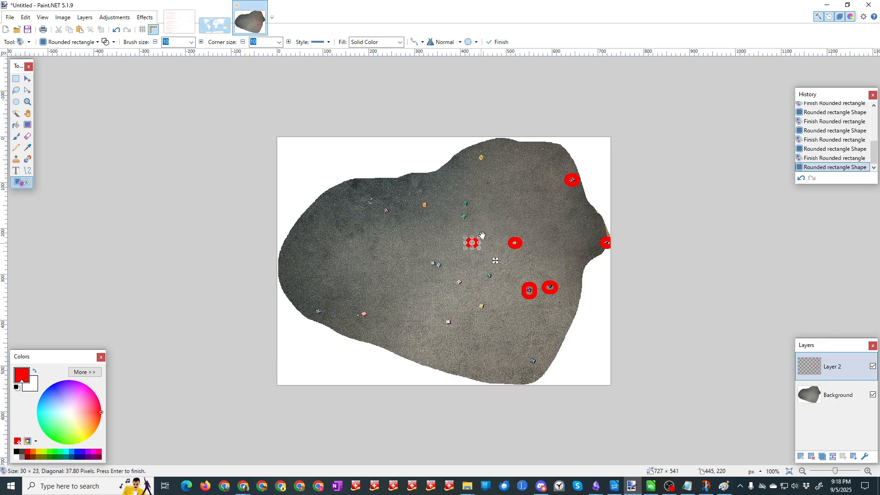
pyautogui.moveTo(477, 153); pyautogui.dragTo(488, 164)
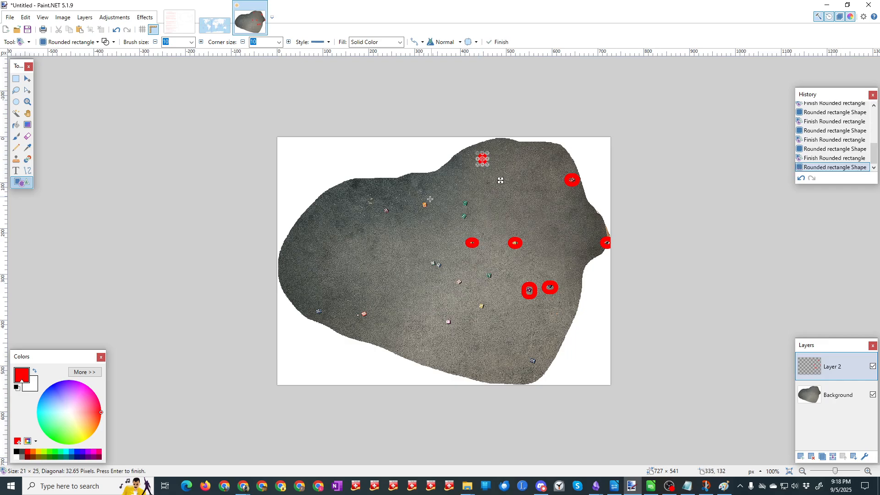
pyautogui.moveTo(421, 203); pyautogui.dragTo(432, 210)
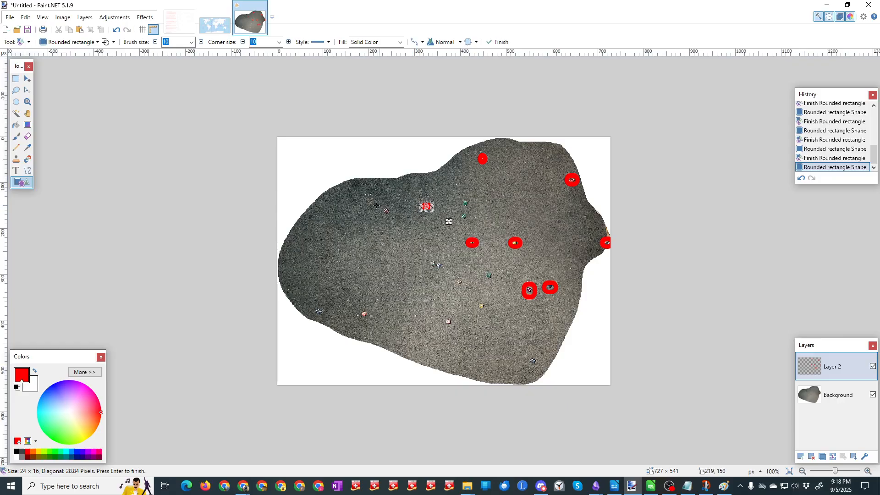
pyautogui.moveTo(380, 205); pyautogui.dragTo(391, 216)
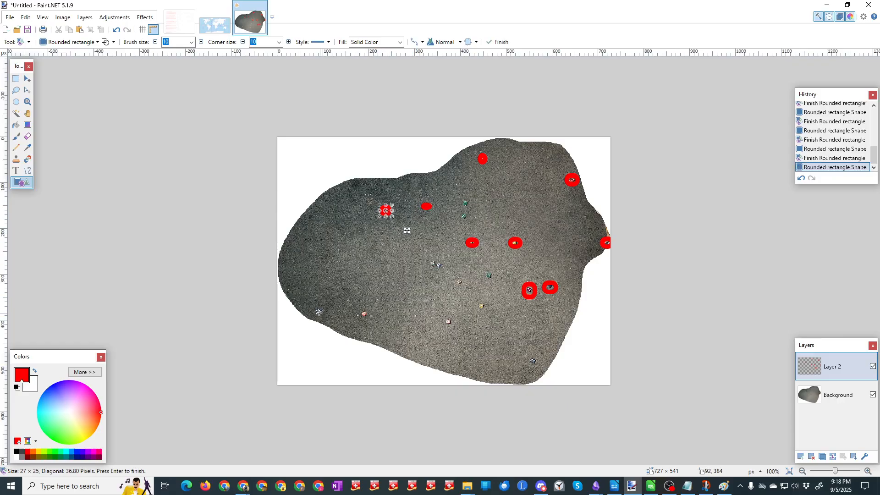
# Step: Mark the two dice at the photo's lower left, the lower-middle white die and the central pair of white dice in red
pyautogui.moveTo(314, 308); pyautogui.dragTo(372, 319)
pyautogui.moveTo(445, 318); pyautogui.dragTo(454, 326)
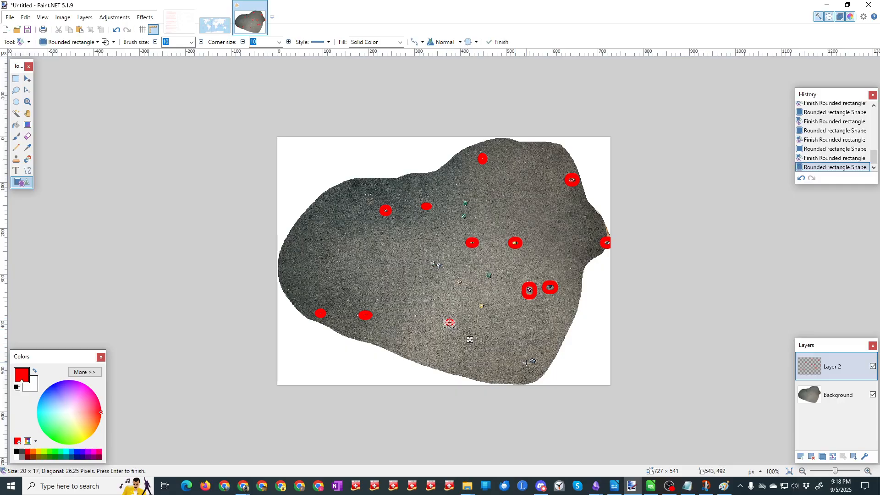
pyautogui.moveTo(428, 260); pyautogui.dragTo(436, 268)
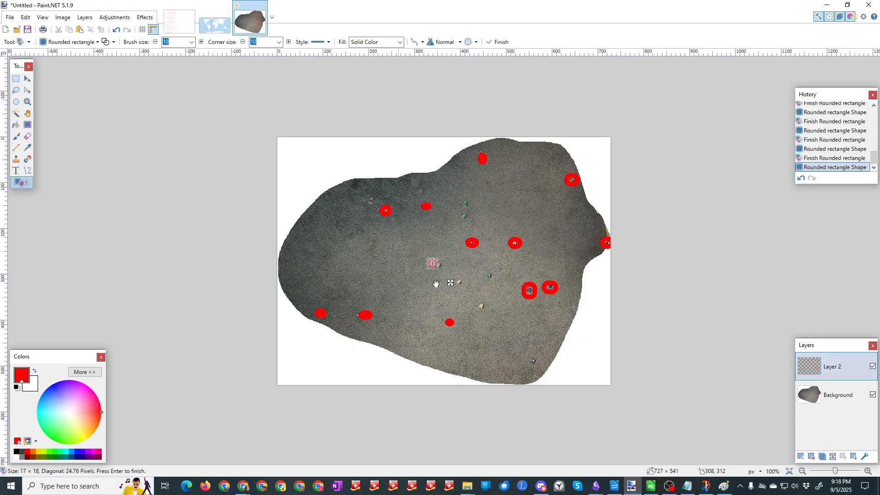
pyautogui.press('Return')
pyautogui.moveTo(439, 263); pyautogui.dragTo(446, 270)
pyautogui.press('Return')
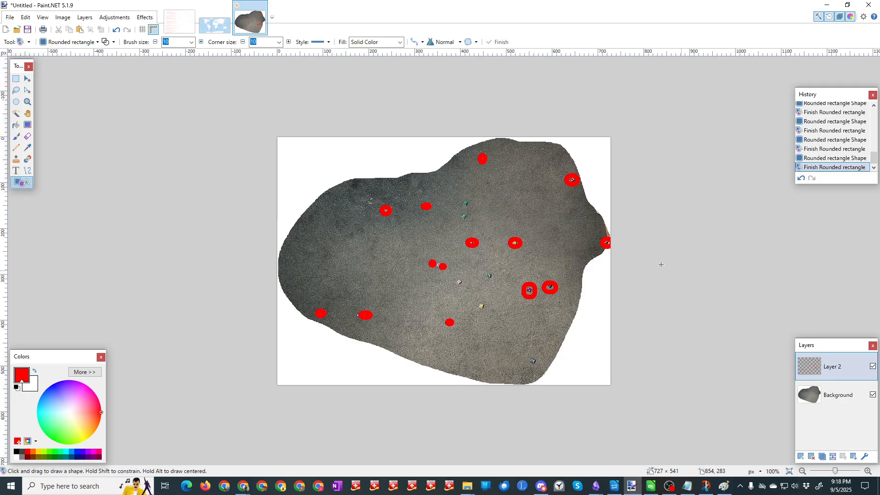
# Step: Draw red rounded rectangles over the two green dice above the photo's center and the teal die below them
pyautogui.moveTo(461, 199); pyautogui.dragTo(470, 222)
pyautogui.press('Return')
pyautogui.press('Return')
pyautogui.moveTo(486, 271); pyautogui.dragTo(498, 284)
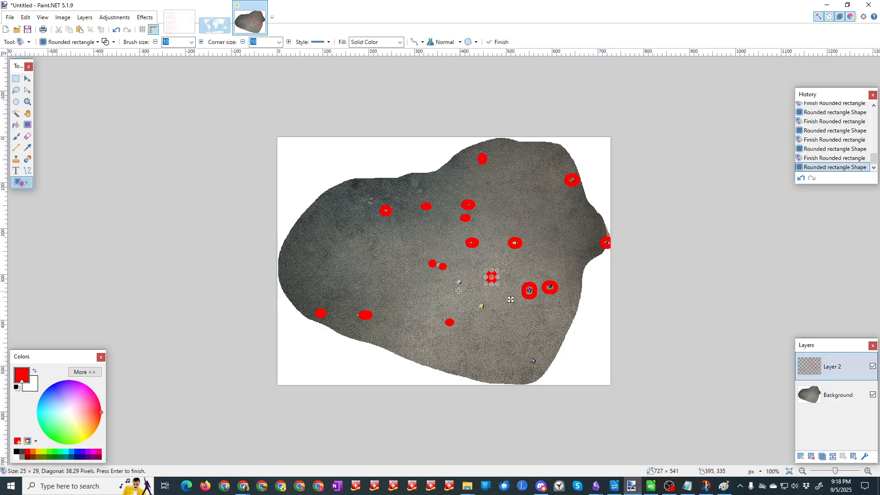
pyautogui.press('Return')
# Step: Mark the remaining pink and yellow dice below the center and the dark die near the photo's lower-right edge in red
pyautogui.moveTo(454, 278); pyautogui.dragTo(489, 315)
pyautogui.press('Return')
pyautogui.press('Return')
pyautogui.moveTo(526, 355); pyautogui.dragTo(539, 368)
pyautogui.press('Return')
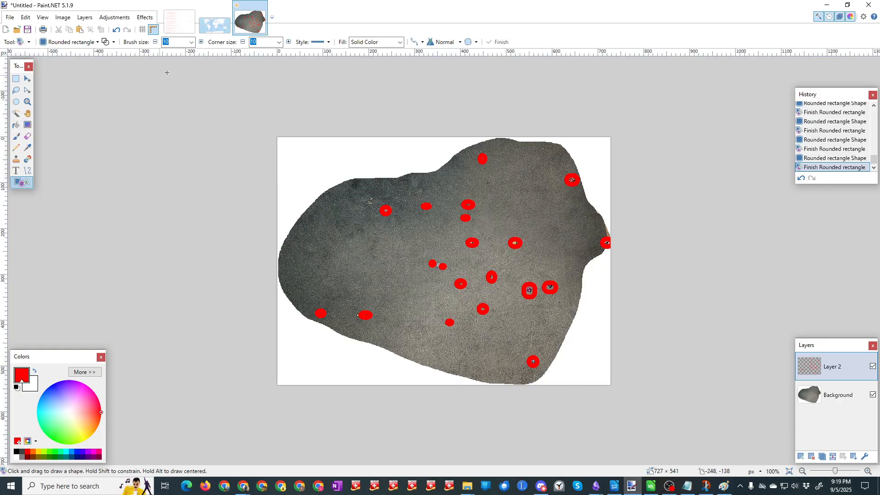
# Step: Set the brush size to 3 and outline four close pairs of dice marks with rounded rectangles, tilting the one around the white-dice pair
pyautogui.click(192, 41)
pyautogui.click(195, 54)
pyautogui.scroll(3, 195, 60)
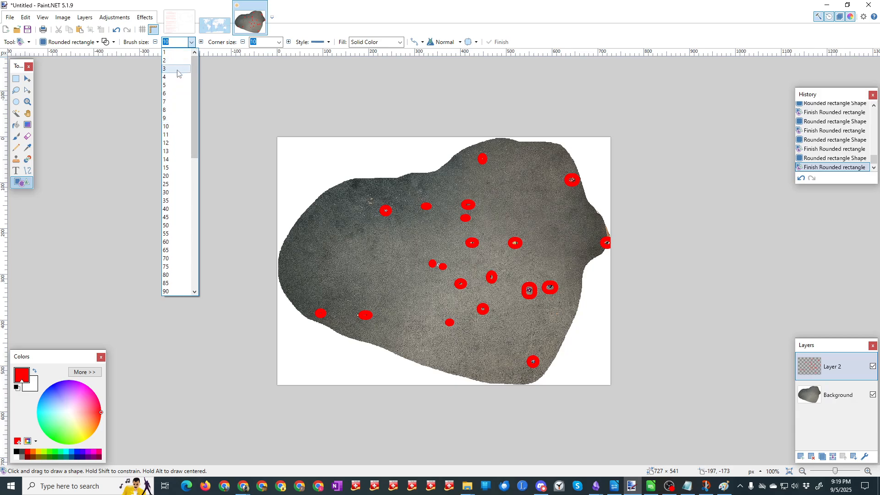
pyautogui.click(176, 69)
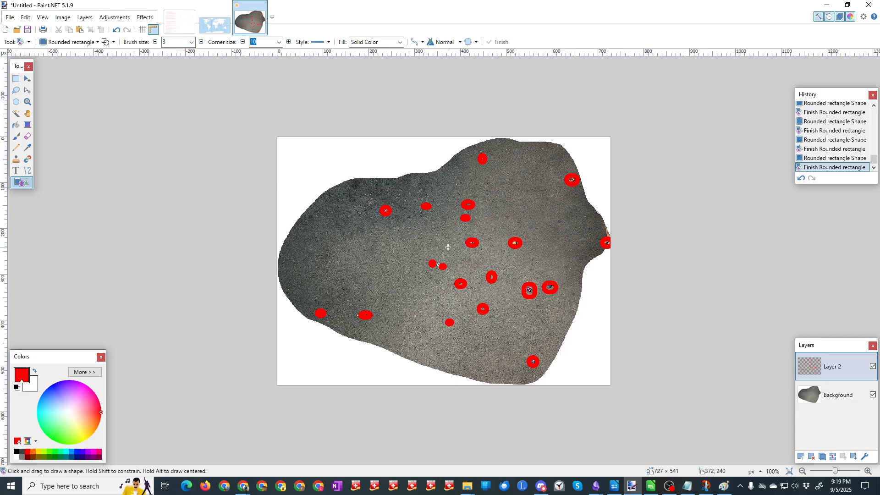
pyautogui.moveTo(519, 276); pyautogui.dragTo(562, 304)
pyautogui.moveTo(458, 198); pyautogui.dragTo(479, 226)
pyautogui.moveTo(422, 255); pyautogui.dragTo(455, 277)
pyautogui.moveTo(460, 243); pyautogui.dragTo(530, 254)
pyautogui.click(283, 127)
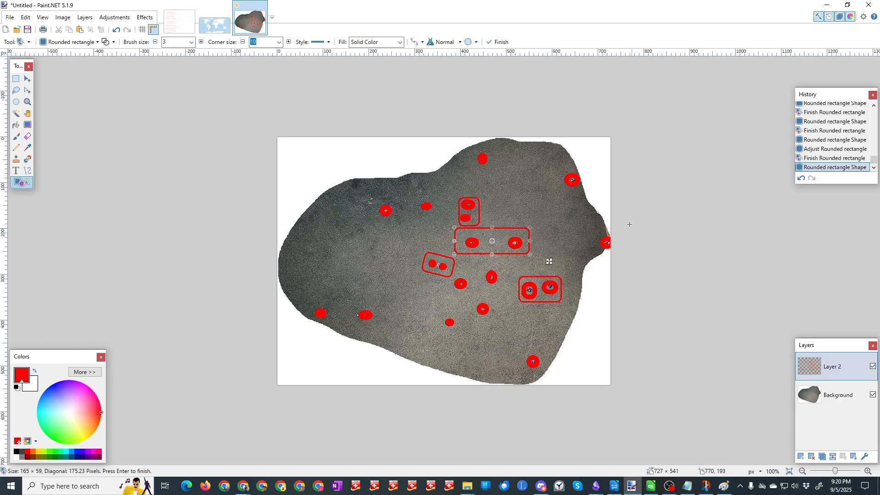
pyautogui.press('Return')
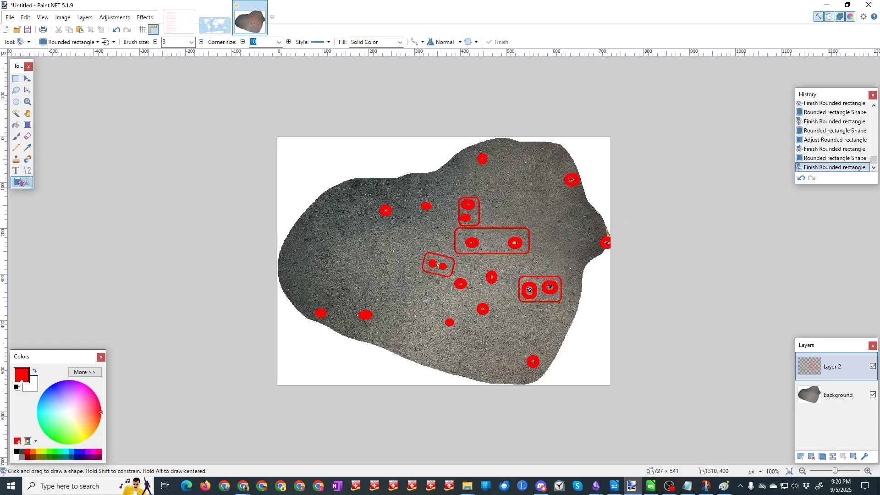
# Step: Hide the dice photo's Background layer and select the entire Layer 2 with the red marks for copying
pyautogui.click(873, 394)
pyautogui.hotkey('ctrl', 'a')
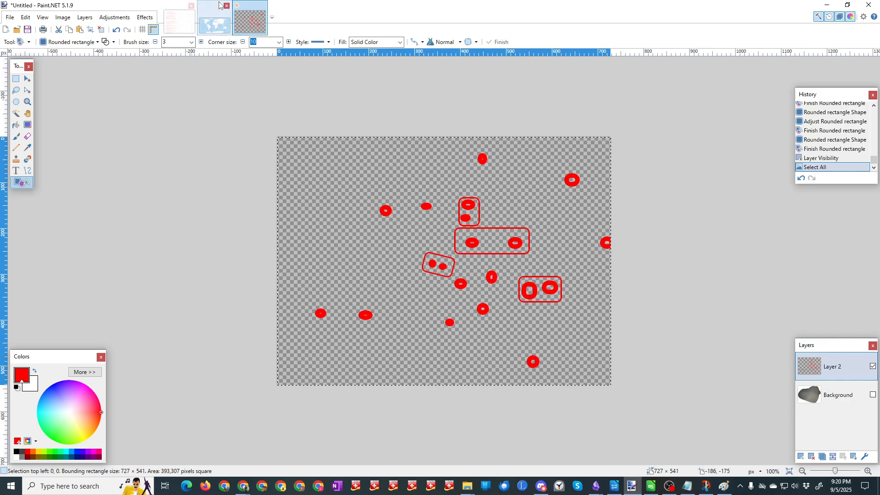
# Step: In EarthAnalogForPlanning.pdn, add a new layer and rename Layer 3 to GreenlandAnalogsForPlanning
pyautogui.click(214, 25)
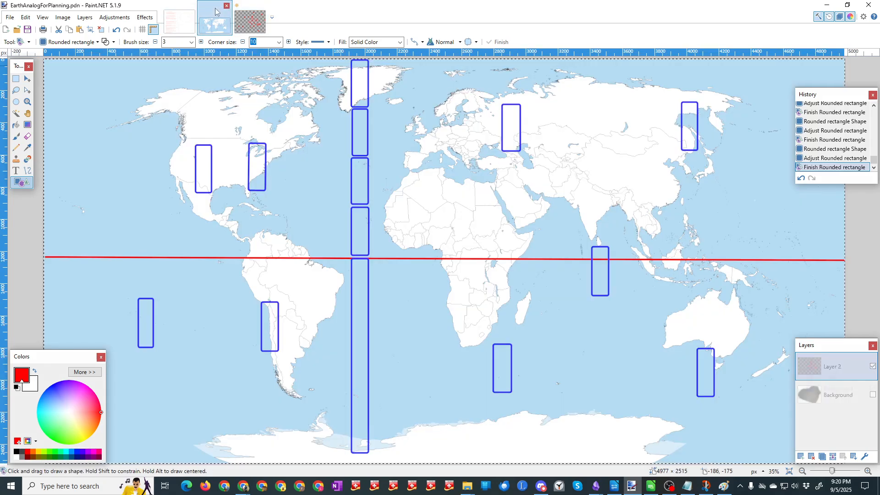
pyautogui.click(800, 457)
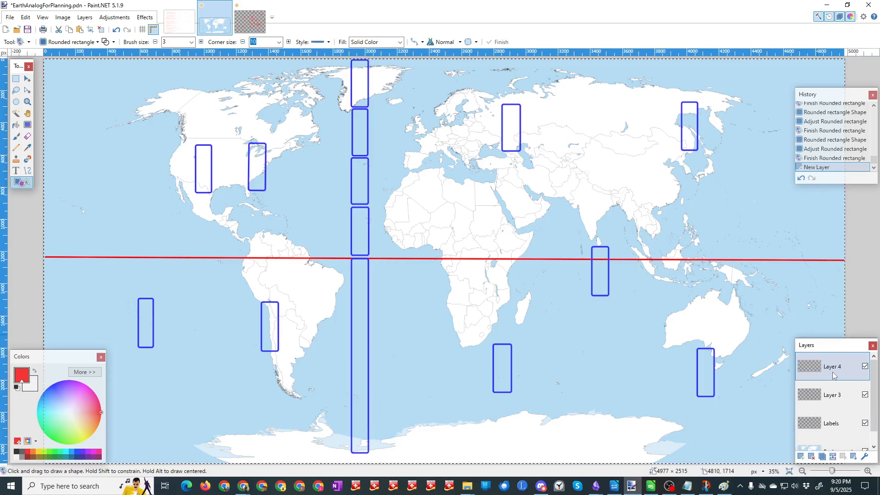
pyautogui.click(837, 402)
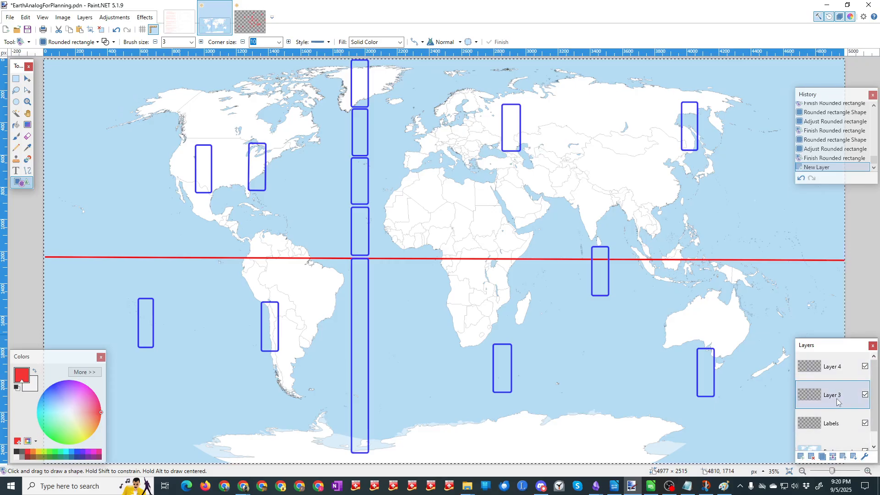
pyautogui.doubleClick(836, 402)
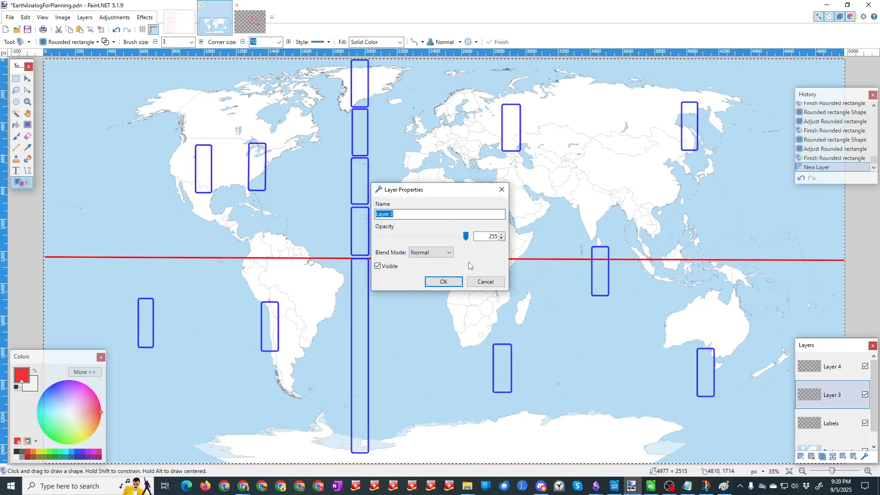
pyautogui.write('GreenlandAnalog')
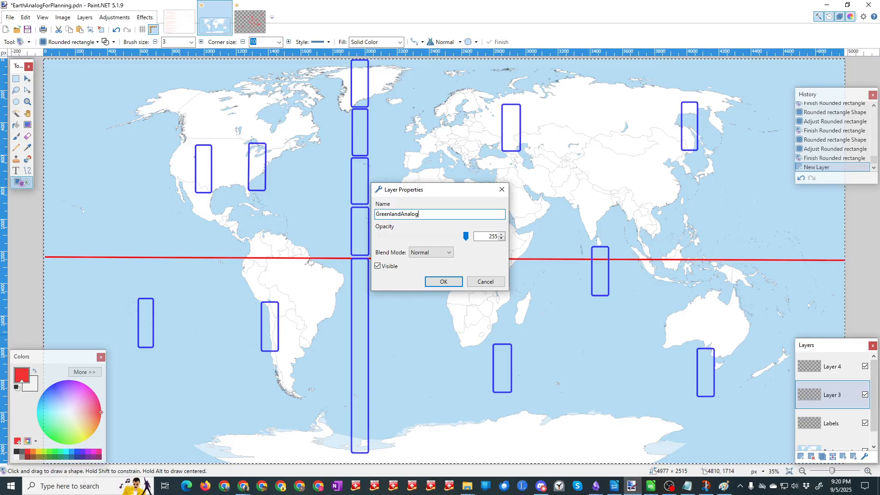
pyautogui.write('sForPlanning')
pyautogui.press('Return')
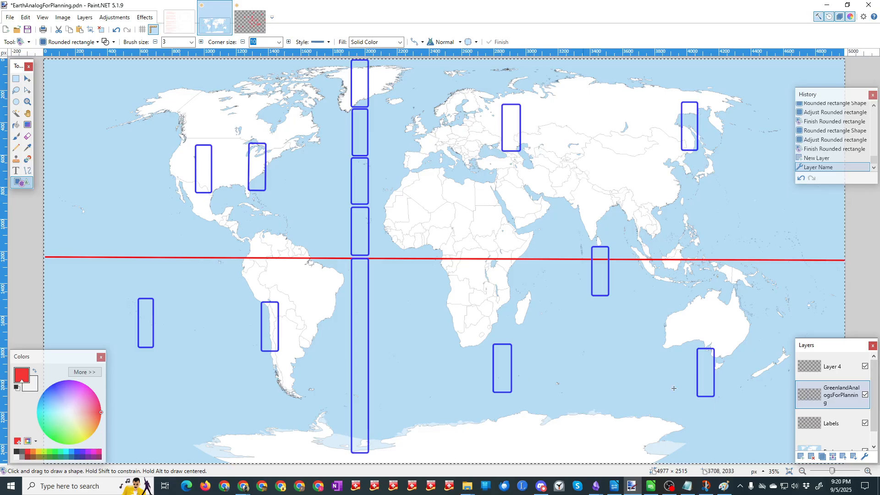
pyautogui.doubleClick(833, 373)
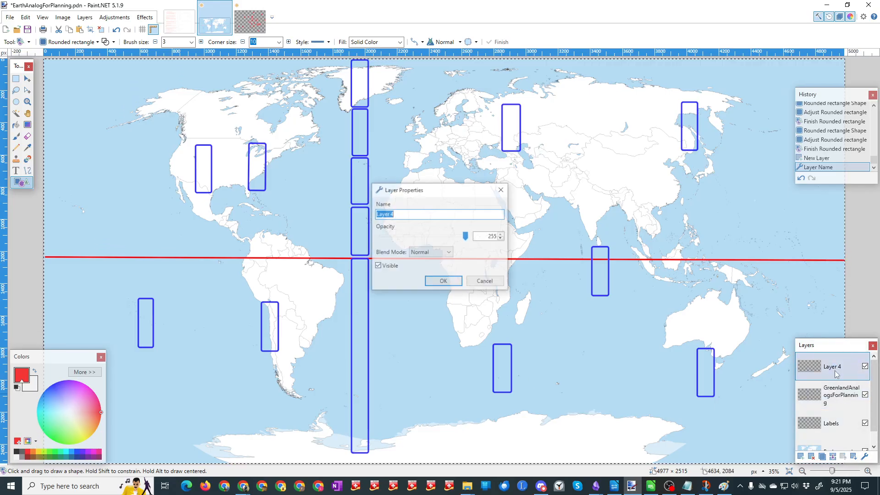
pyautogui.write('20d6')
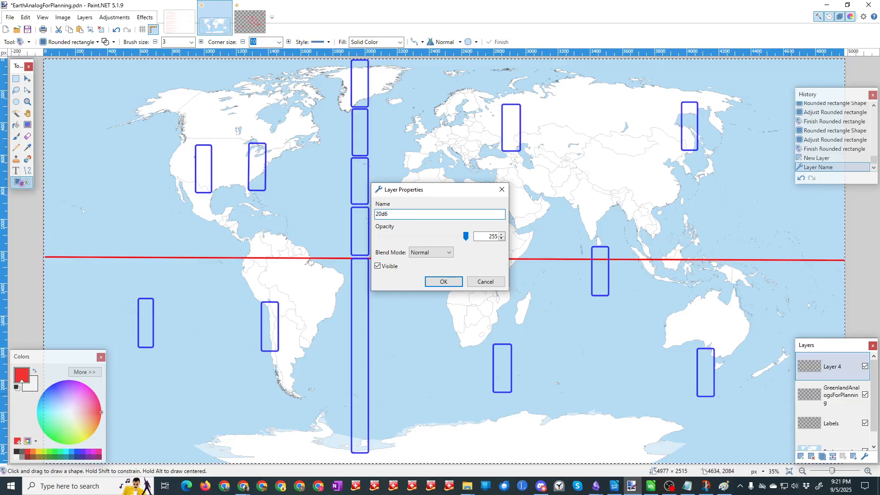
pyautogui.write('FloorDrop')
pyautogui.click(488, 283)
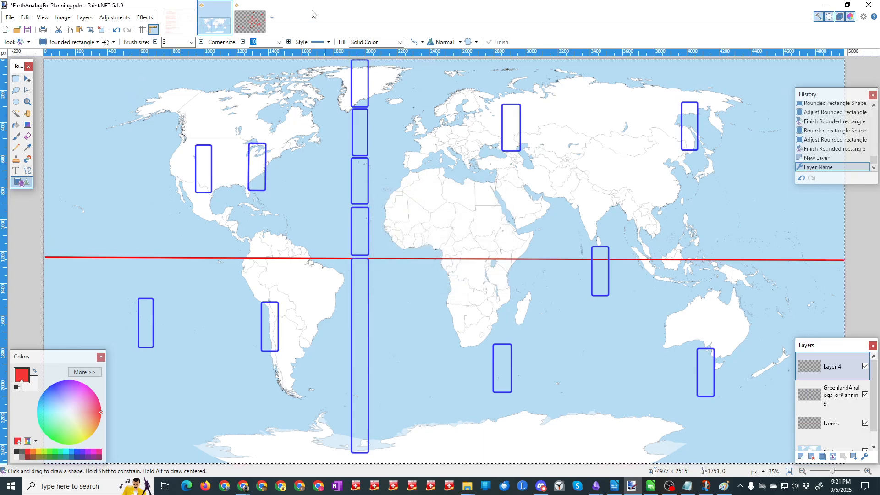
# Step: Clear the selection, paste the red dice marks into Layer 4 and stretch them over the world map to about 4629 × 2544 pixels
pyautogui.hotkey('ctrl', 'd')
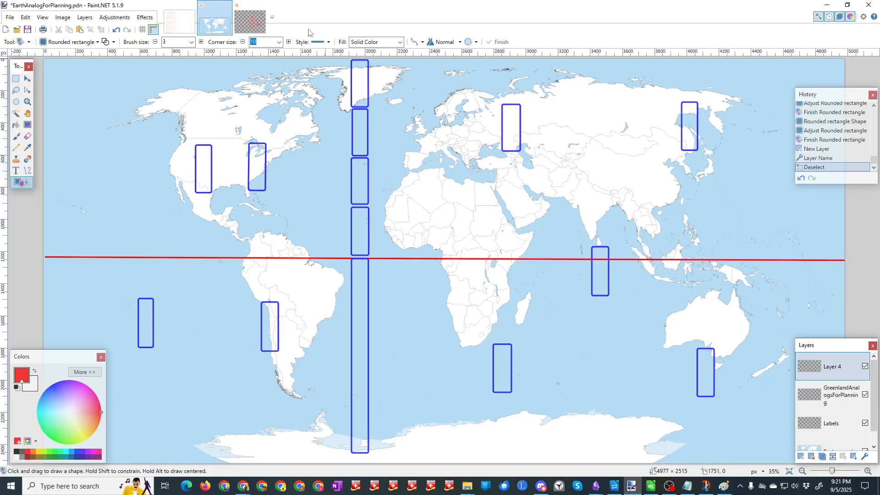
pyautogui.hotkey('ctrl', 'v')
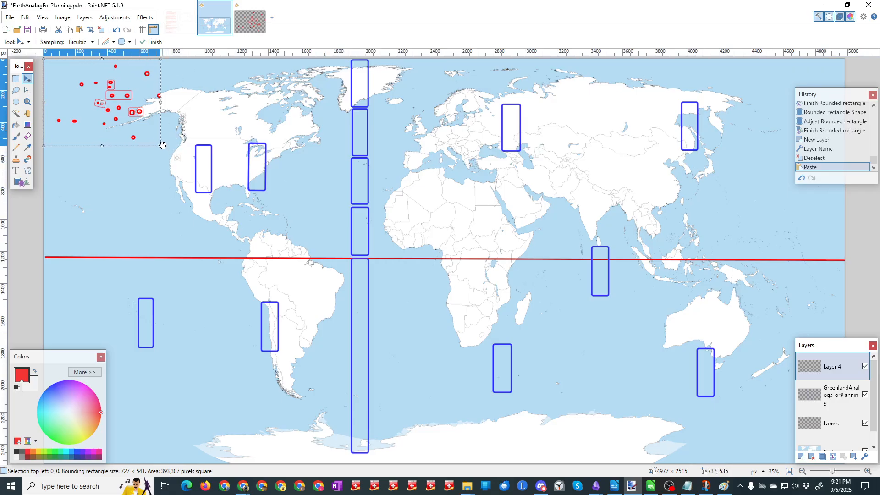
pyautogui.moveTo(162, 146)
pyautogui.mouseDown()
pyautogui.moveTo(215, 165)
pyautogui.moveTo(614, 395)
pyautogui.moveTo(760, 464)
pyautogui.mouseUp()
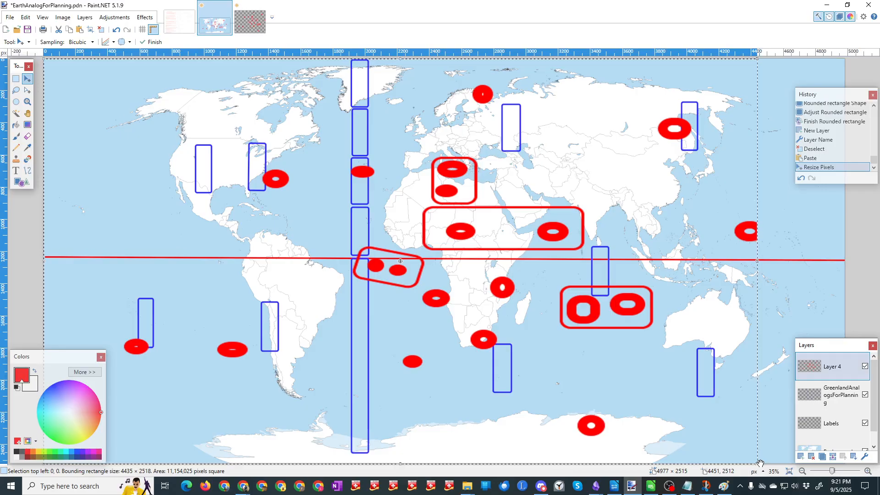
pyautogui.moveTo(760, 464); pyautogui.dragTo(792, 469)
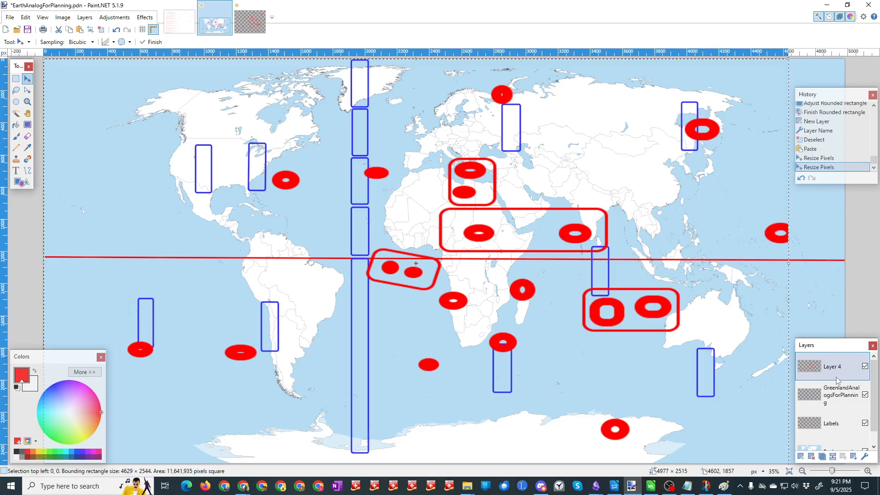
# Step: Hide the GreenlandAnalogsForPlanning layer, save the map file and clear the selection around the pasted marks
pyautogui.click(865, 395)
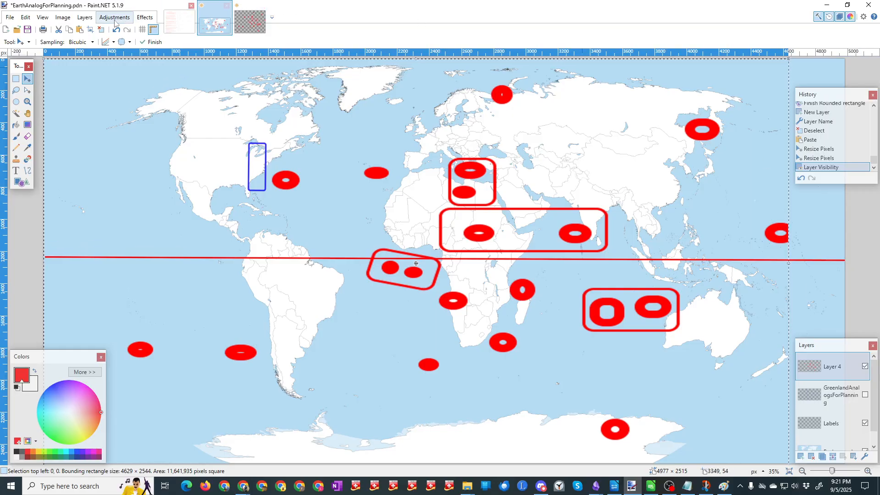
pyautogui.click(28, 31)
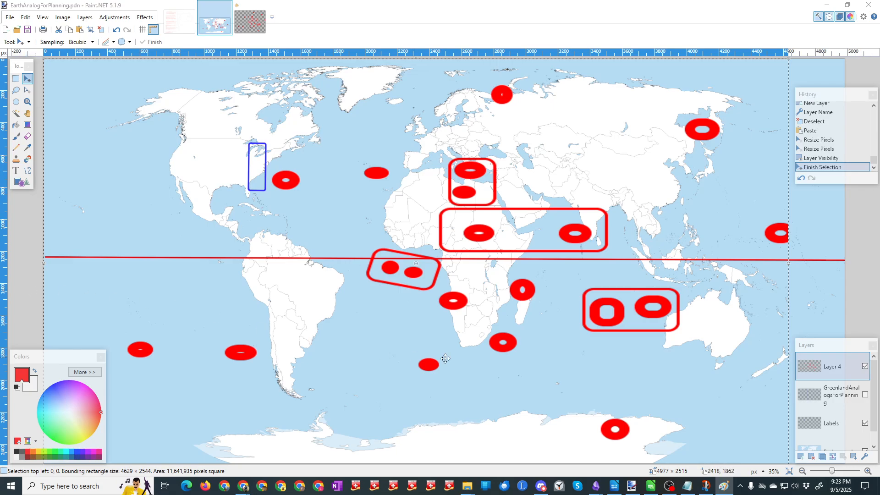
pyautogui.click(868, 234)
pyautogui.hotkey('ctrl', 'd')
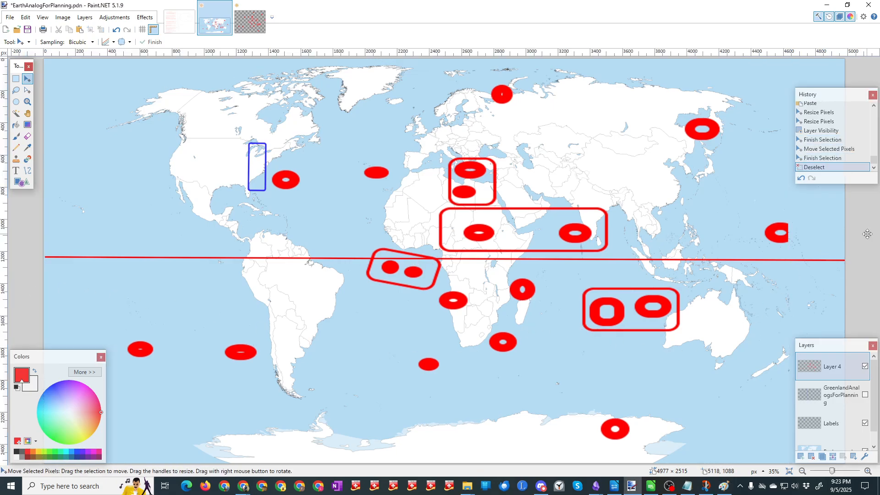
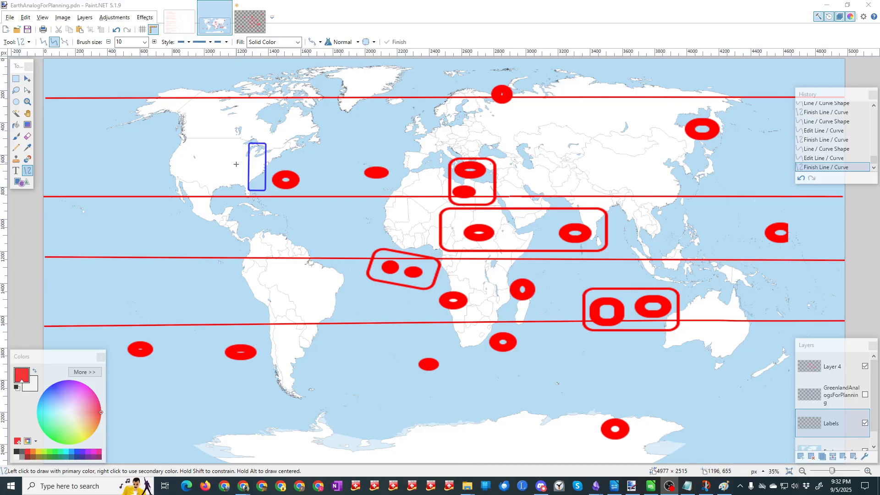
# Step: Switch to Chrome, close the Britannica Arctic Circle article and return to the Google results for the arctic circle map
pyautogui.hotkey('alt', 'Tab')
pyautogui.hotkey('alt', 'Tab')
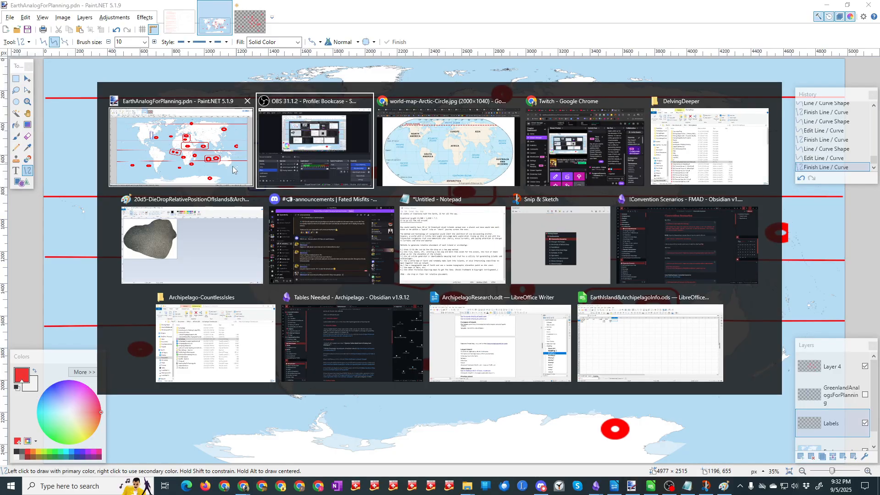
pyautogui.click(232, 166)
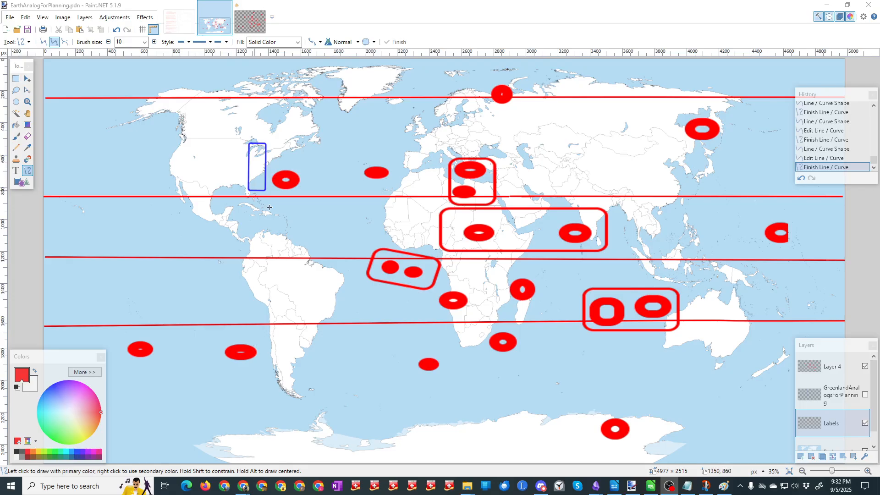
pyautogui.moveTo(243, 487)
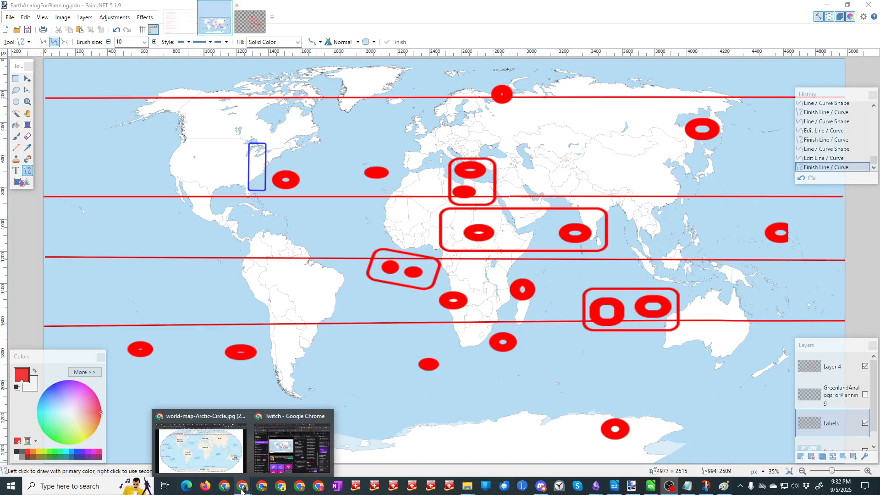
pyautogui.click(224, 460)
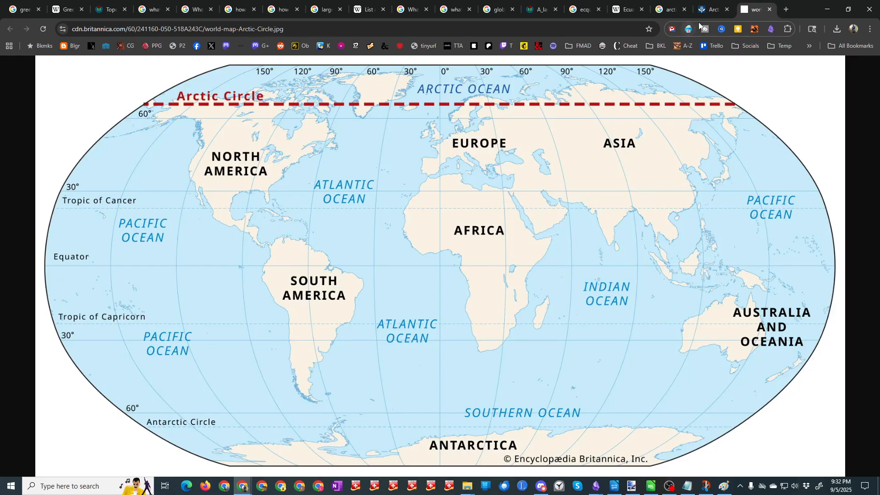
pyautogui.click(727, 10)
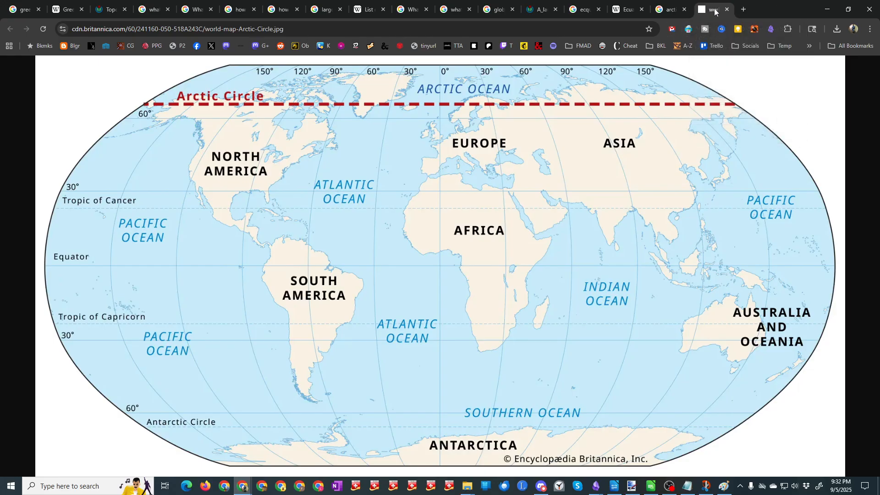
pyautogui.click(670, 9)
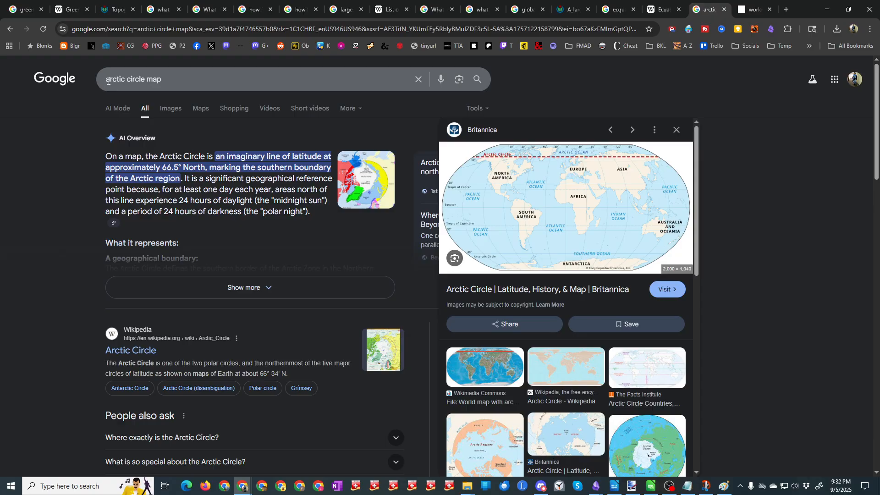
# Step: Search Google for "antarctic circle map" and enlarge the world map in Britannica's Antarctic Circle article
pyautogui.click(106, 82)
pyautogui.write('ant')
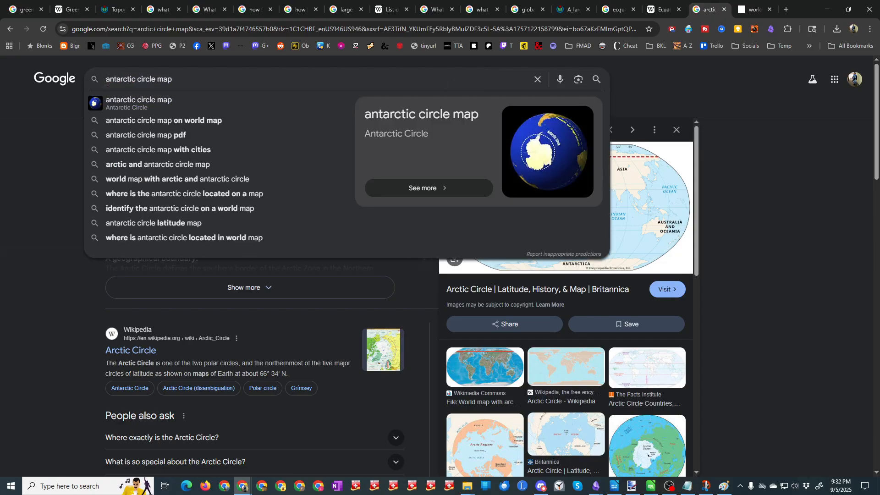
pyautogui.press('Return')
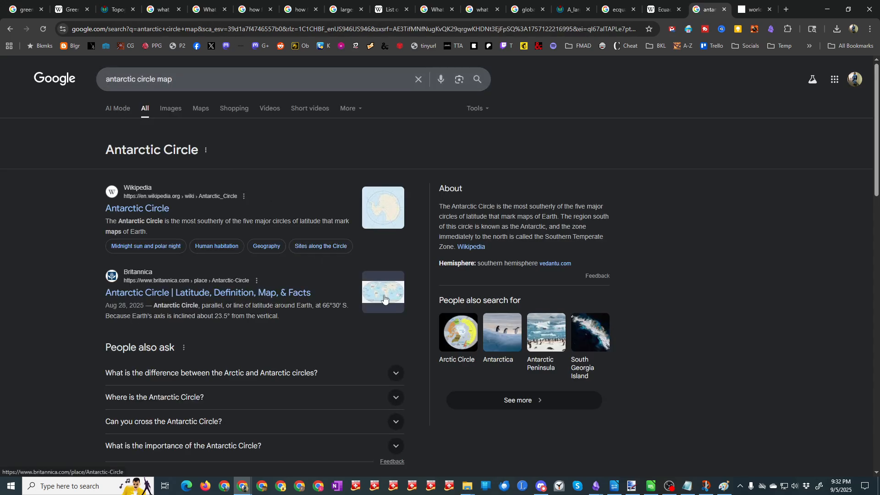
pyautogui.click(385, 298)
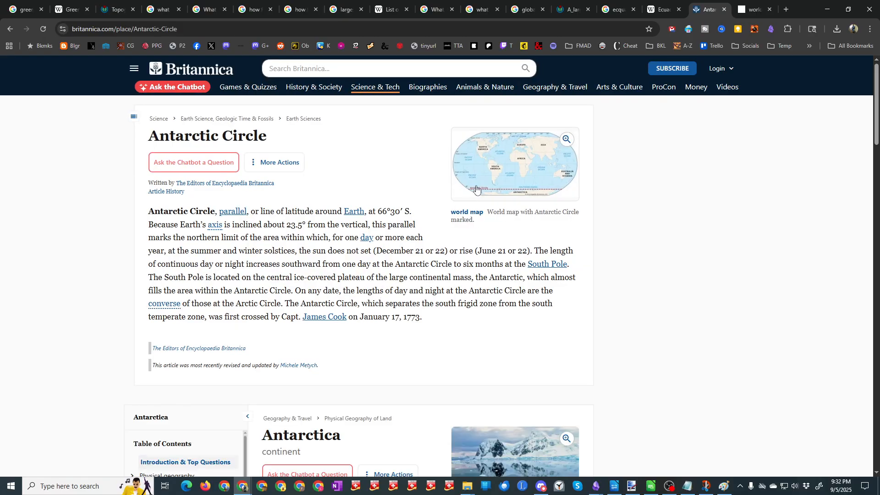
pyautogui.click(513, 170)
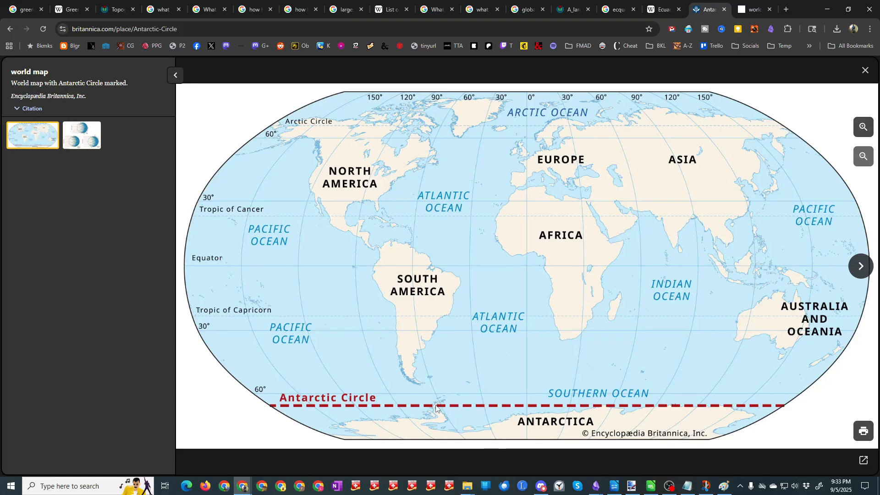
# Step: Back in Paint.NET, draw a red line about 5122 pixels long across the map at the Antarctic Circle, and save the file
pyautogui.hotkey('alt', 'Tab')
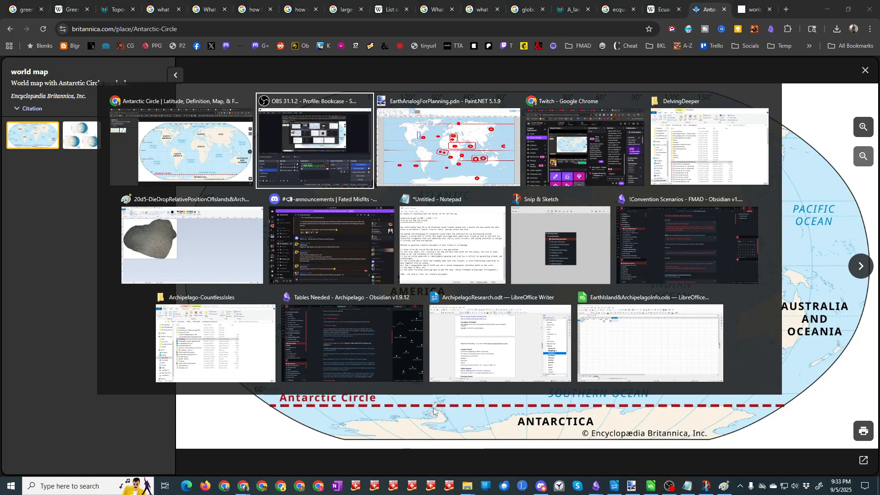
pyautogui.hotkey('alt', 'Tab')
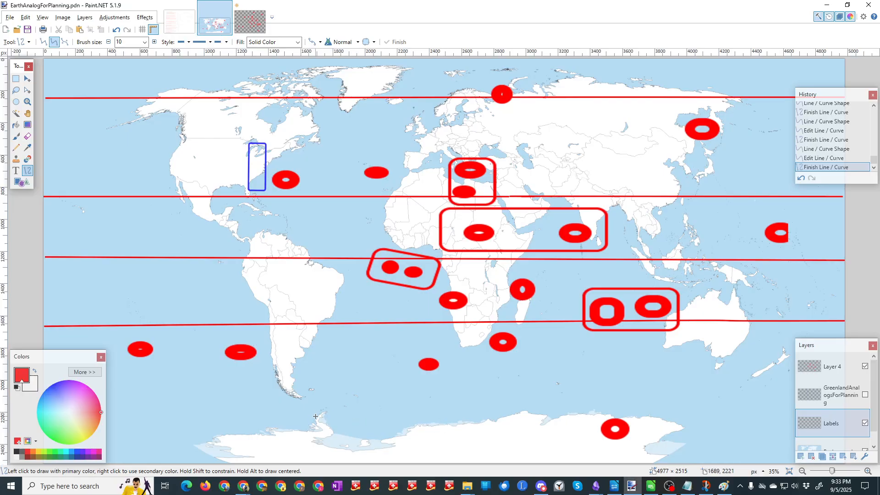
pyautogui.moveTo(316, 416); pyautogui.dragTo(858, 416)
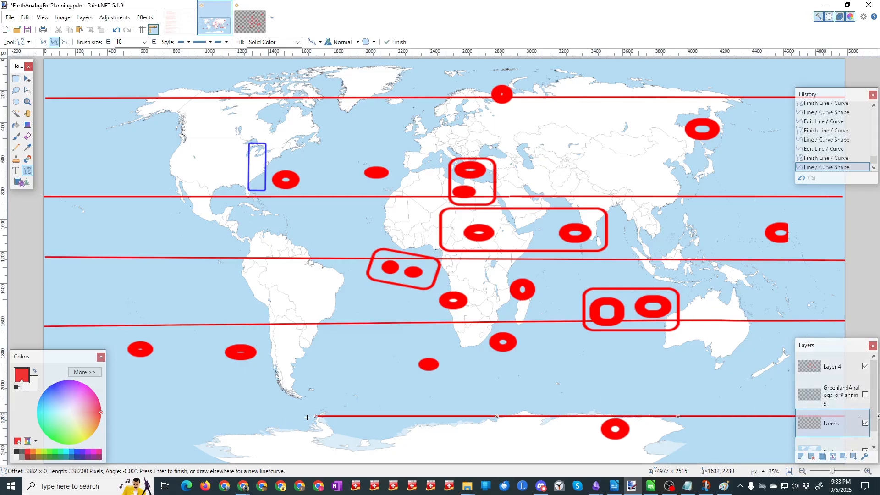
pyautogui.moveTo(315, 417); pyautogui.dragTo(35, 419)
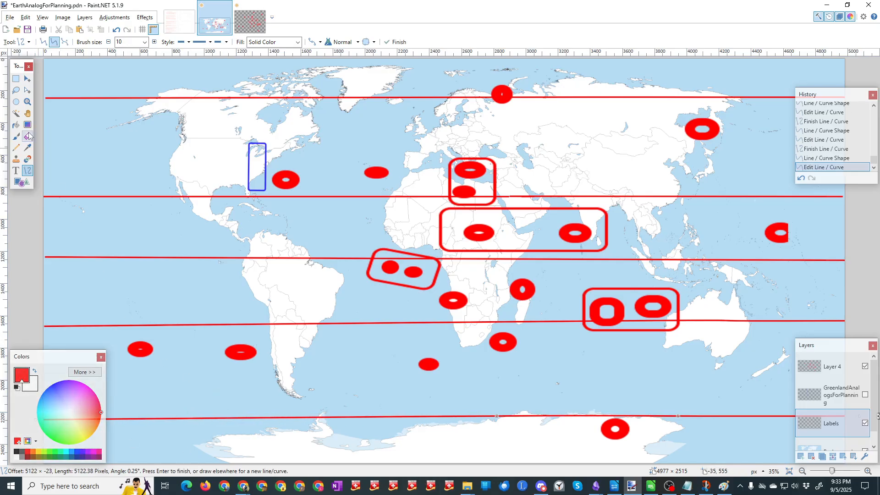
pyautogui.click(27, 29)
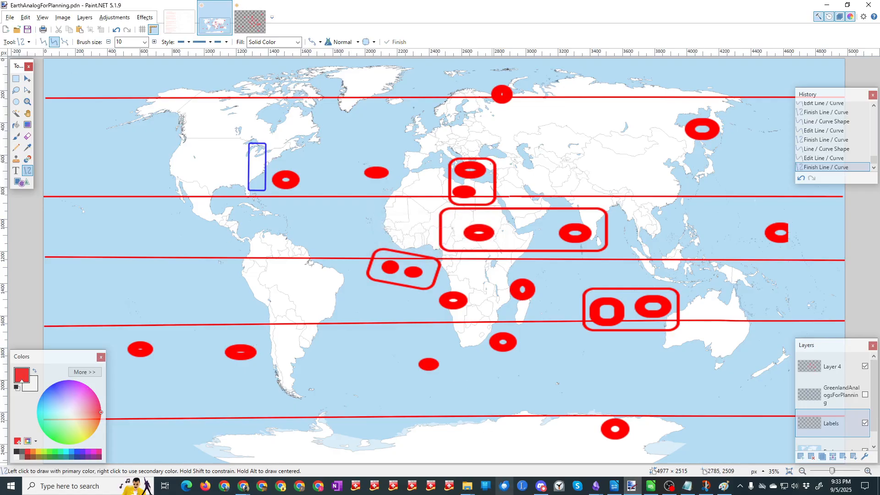
# Step: Add a new layer above Layer 4 and rename Layer 4 to d20DieDropPlacement
pyautogui.moveTo(729, 493)
pyautogui.click(824, 371)
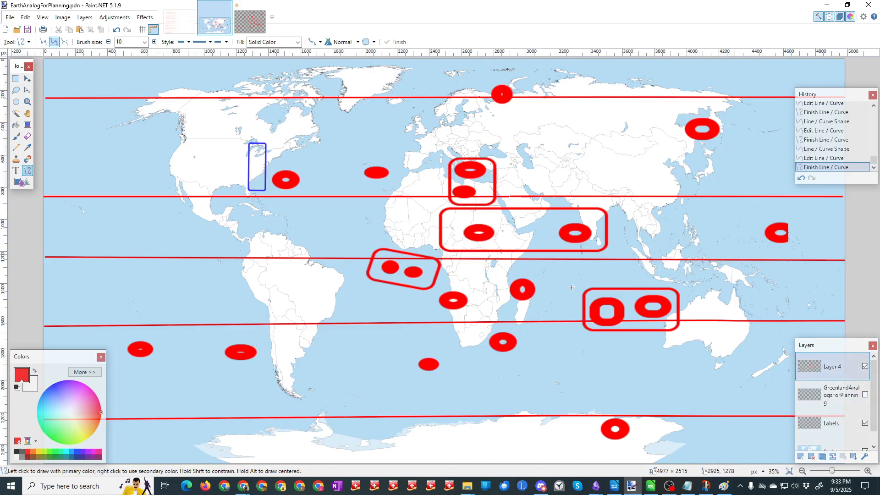
pyautogui.click(800, 457)
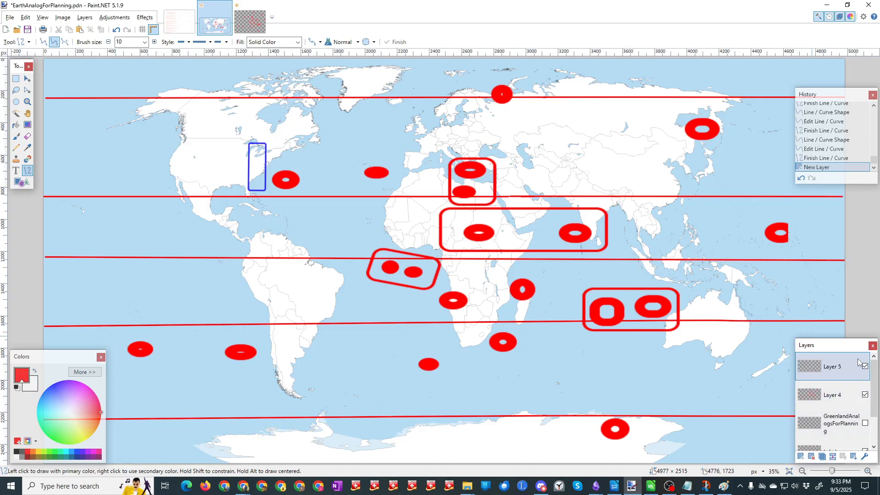
pyautogui.click(832, 396)
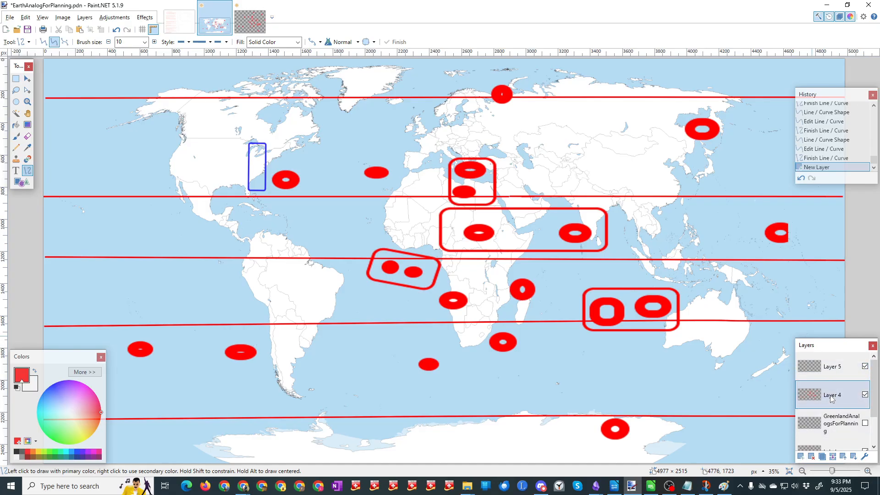
pyautogui.doubleClick(832, 397)
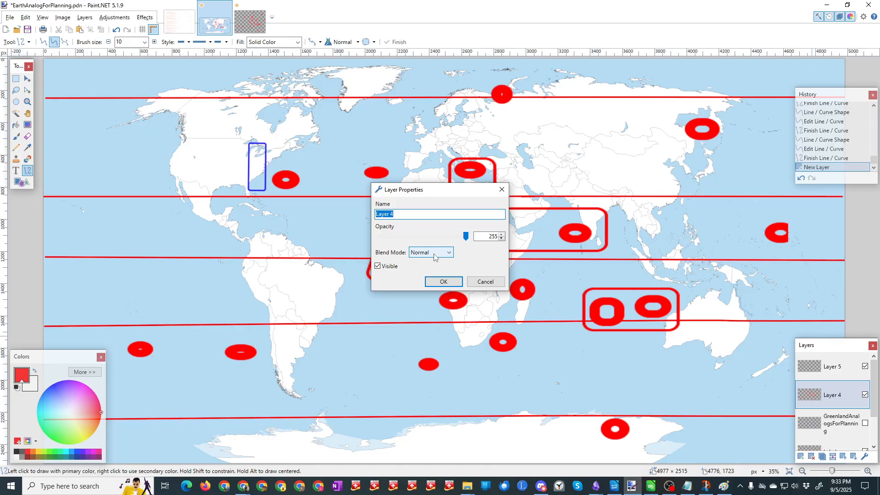
pyautogui.write('d20DieDropPlacement')
pyautogui.press('Return')
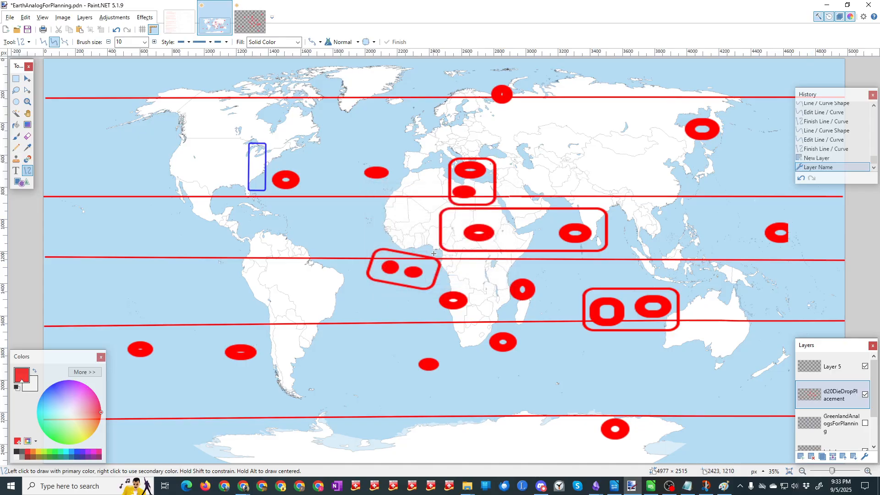
pyautogui.click(831, 370)
pyautogui.doubleClick(831, 371)
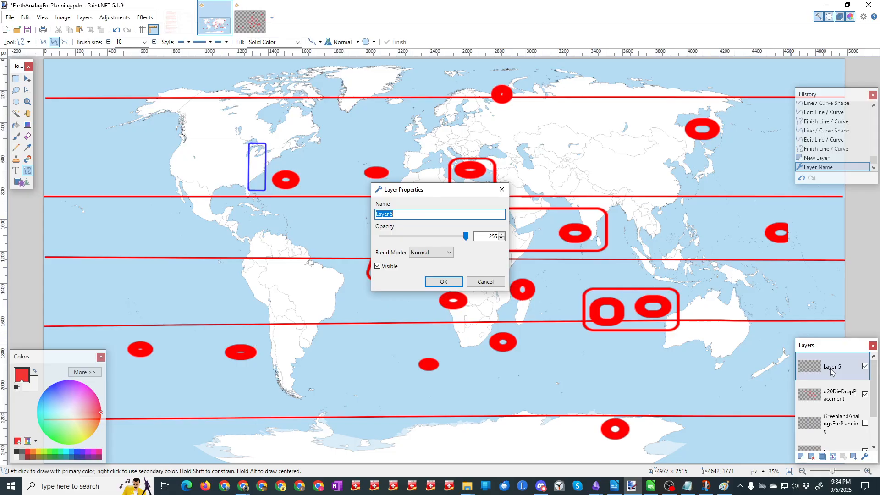
pyautogui.click(485, 281)
# Step: On the Labels layer, add the text ANTARCTIC CIRCLE at font size 20 just above the southernmost red line
pyautogui.scroll(-1, 834, 404)
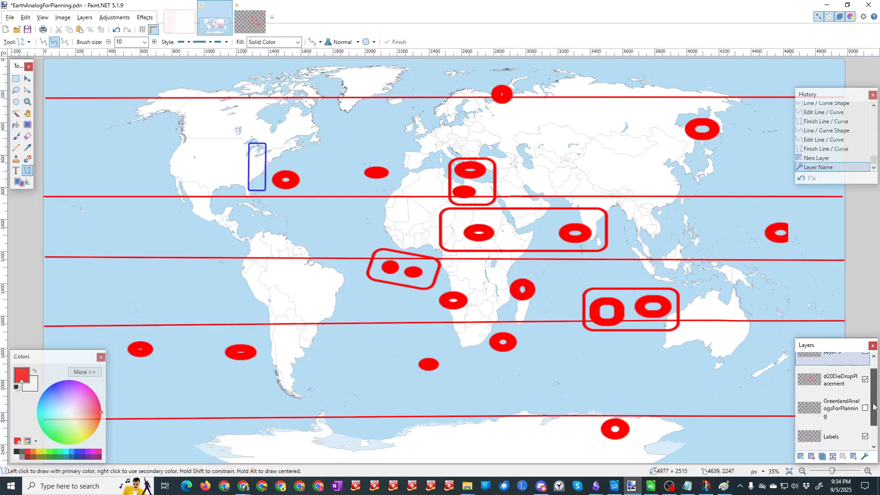
pyautogui.click(832, 427)
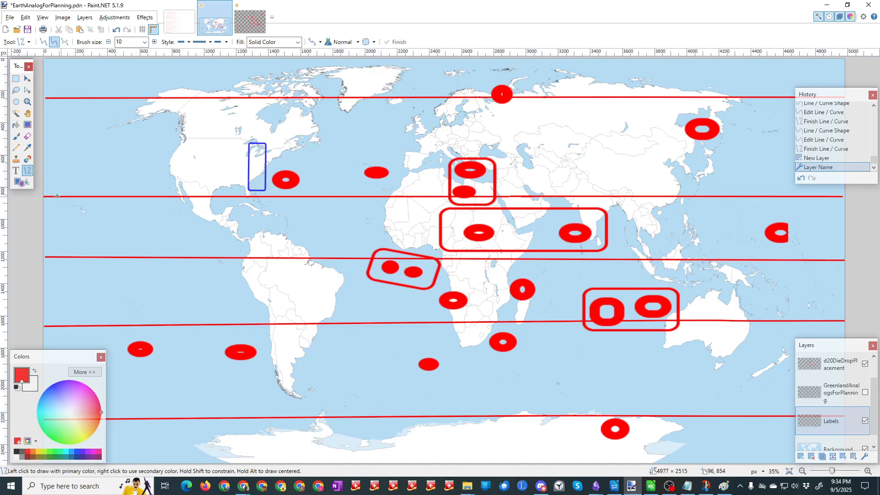
pyautogui.click(16, 171)
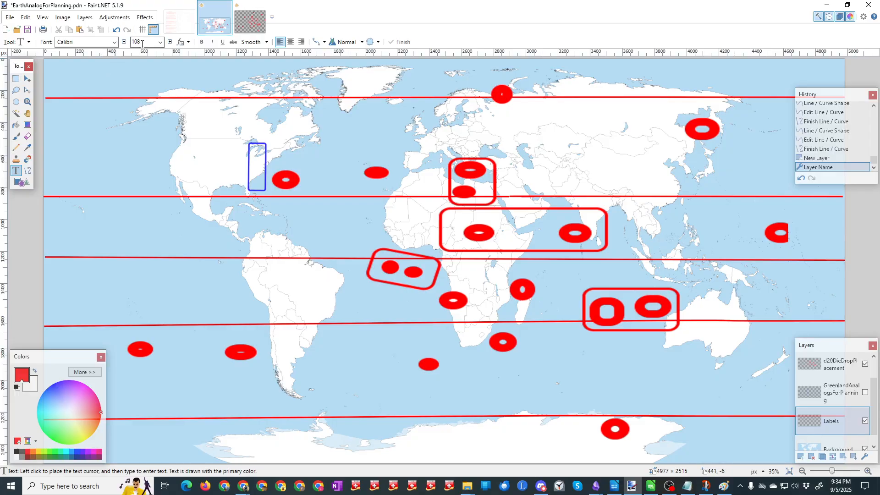
pyautogui.click(161, 42)
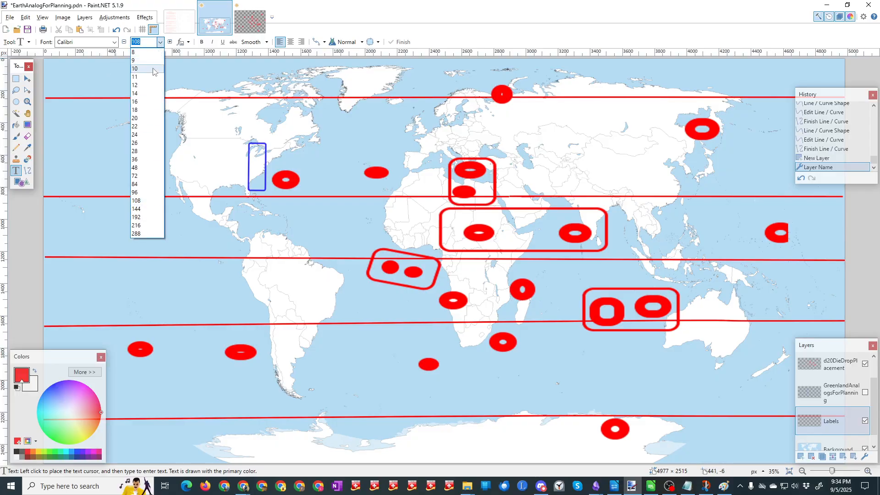
pyautogui.click(141, 119)
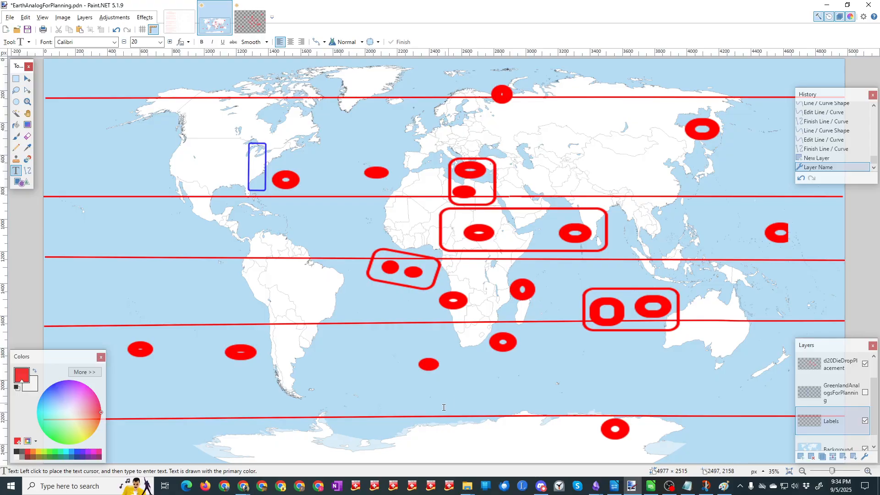
pyautogui.click(413, 413)
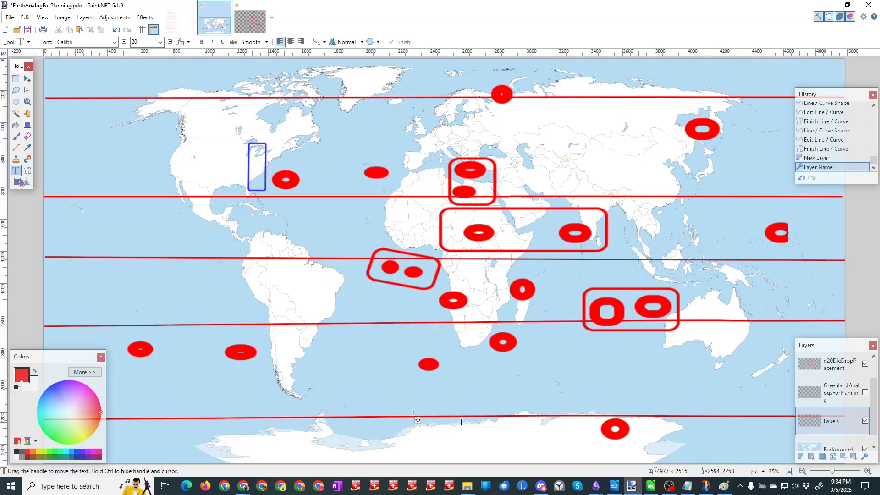
pyautogui.write('ANT')
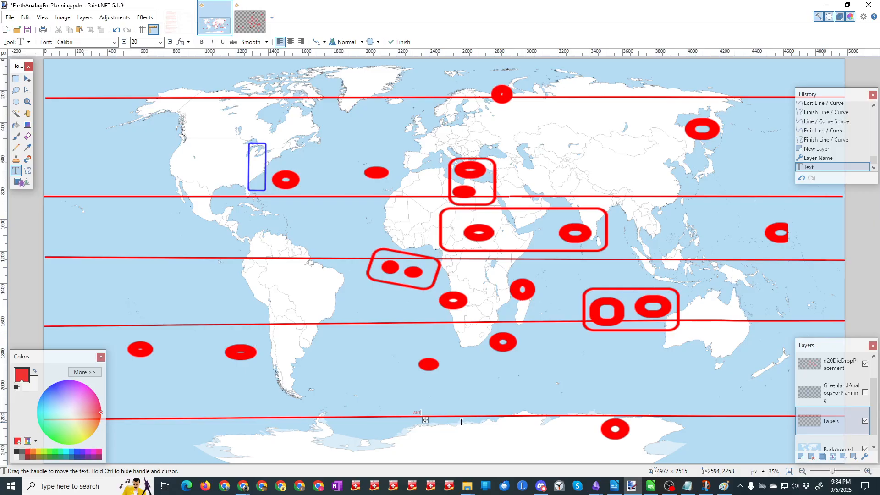
pyautogui.write('ARCTIC CIRCLE')
# Step: Add the text ARCTIC CIRCLE just above the northernmost red line, between Greenland and Scandinavia
pyautogui.click(412, 90)
pyautogui.write('ARCTIC')
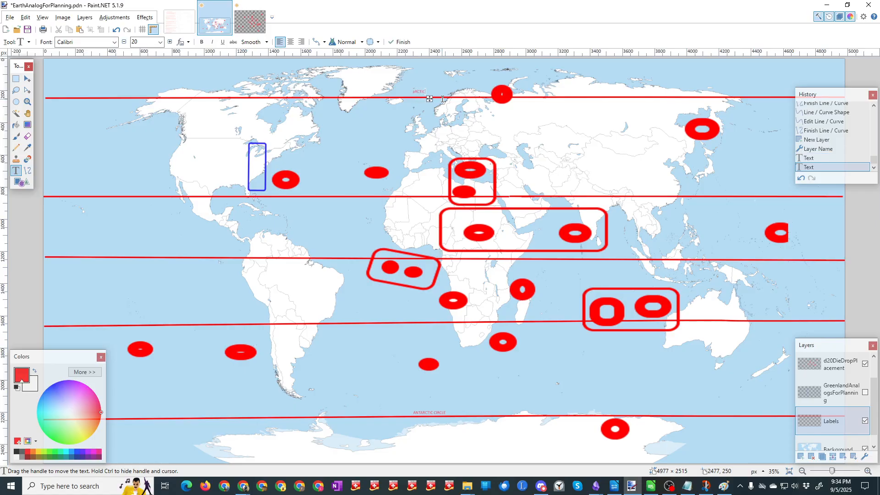
pyautogui.press('Left')
pyautogui.press('Left')
pyautogui.press('Delete')
pyautogui.write('ARCTIC CIRCLE')
# Step: Label the equator line EQUATOR and the red line north of it TROPIC OF CANCER, both over the Pacific
pyautogui.click(104, 258)
pyautogui.write('EQUATOR')
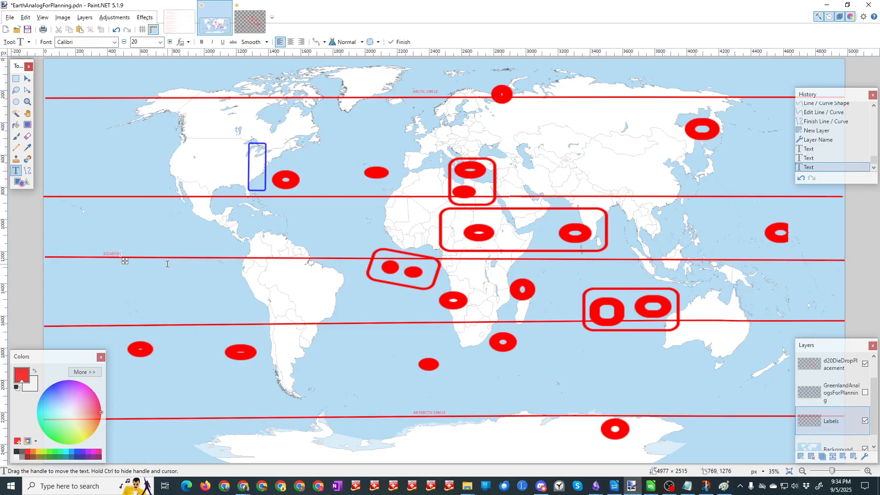
pyautogui.click(103, 195)
pyautogui.write('TROP')
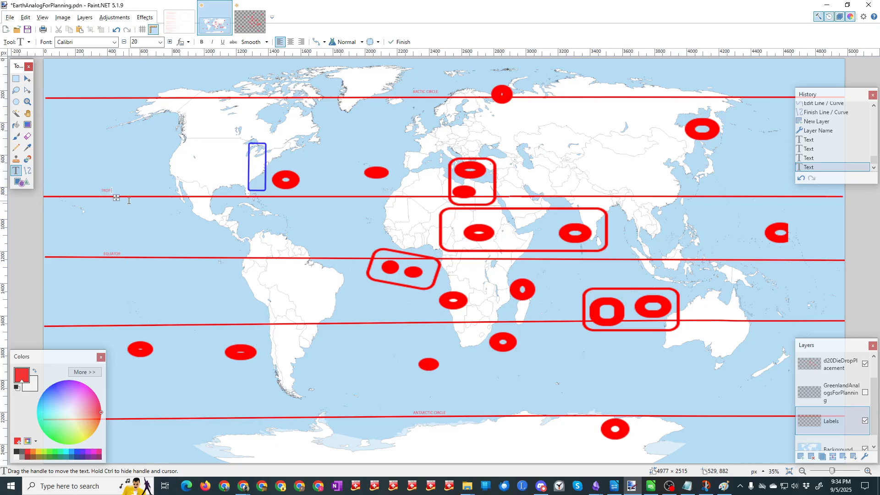
pyautogui.write('IC CF CANCER')
# Step: Label the red line south of the equator TROPIC OF CAPRICORN over the Pacific and save the map
pyautogui.click(98, 321)
pyautogui.write('T')
pyautogui.write('ROP')
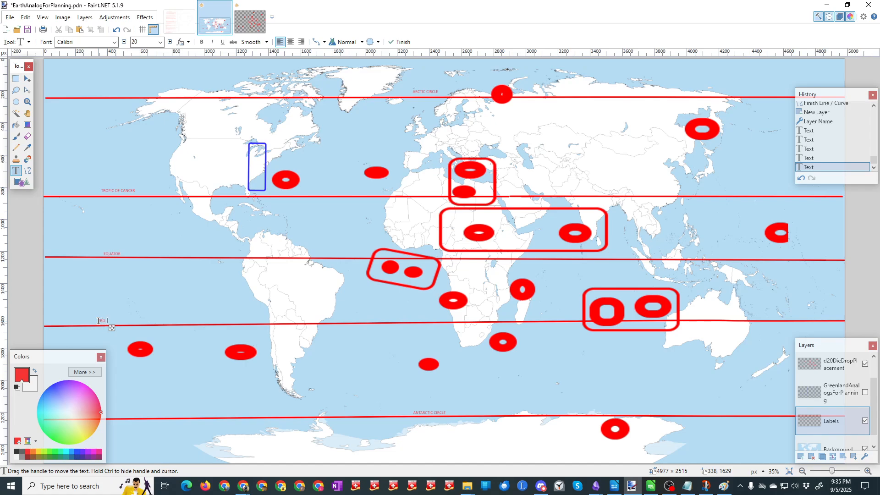
pyautogui.write('IC OF CAPRICORN')
pyautogui.click(28, 30)
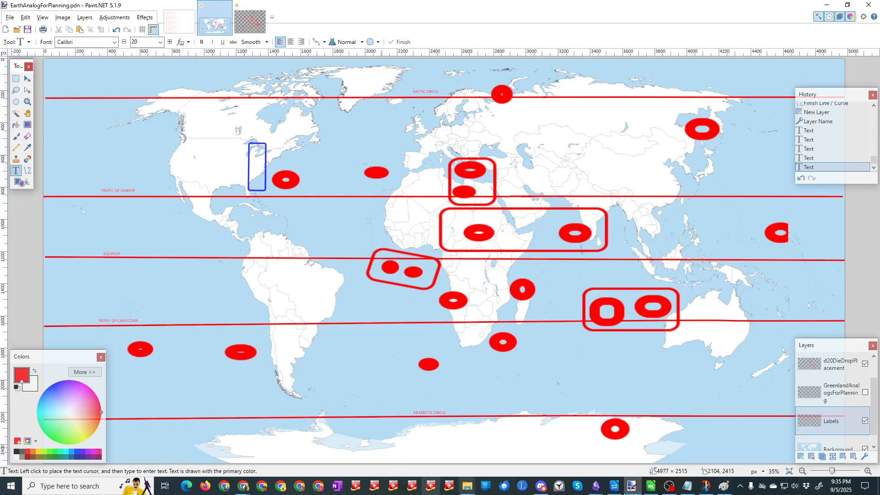
# Step: Switch to Chrome and search Google for "WHAT AREAS OF LATITUDE ARE CONSIDERED TROPICAL"
pyautogui.click(244, 484)
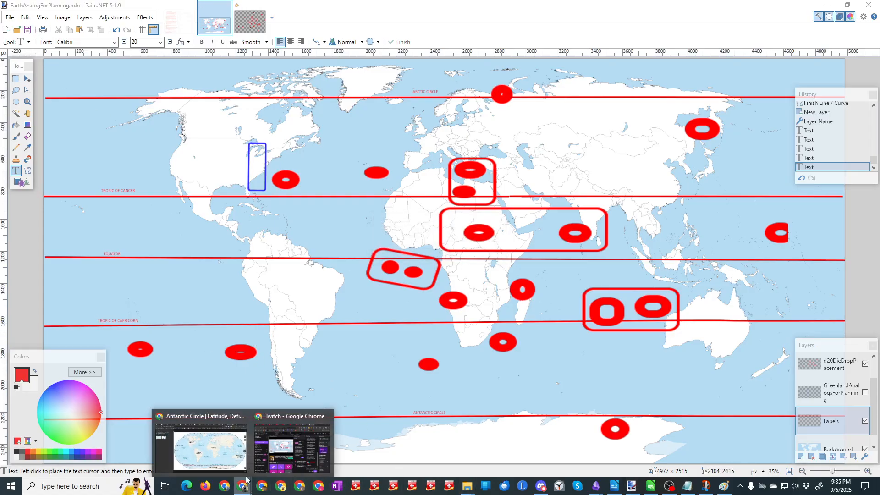
pyautogui.click(226, 457)
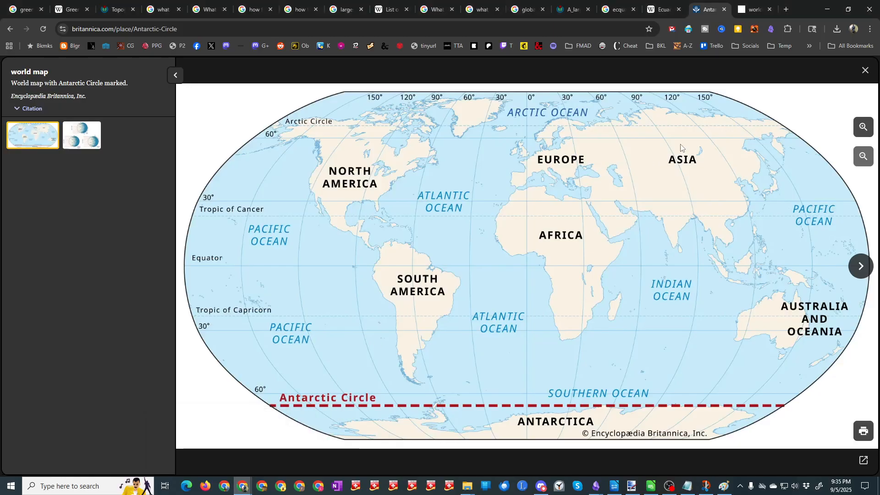
pyautogui.click(619, 11)
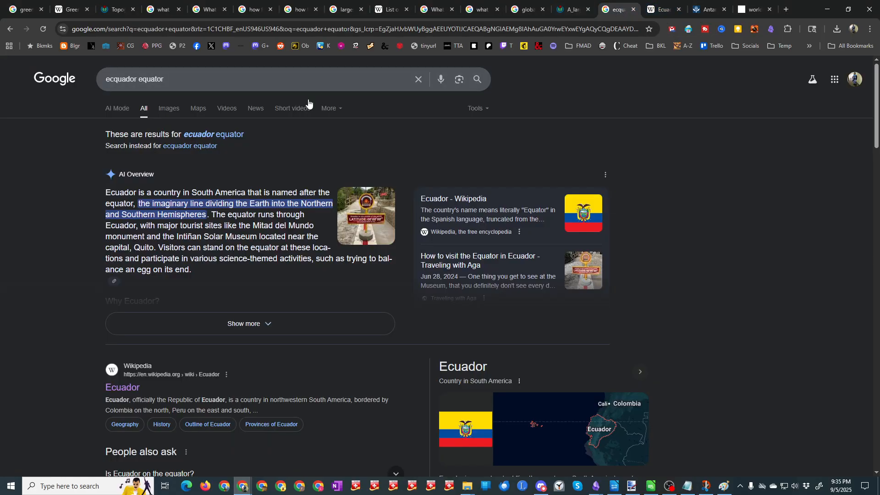
pyautogui.moveTo(168, 79); pyautogui.dragTo(103, 82)
pyautogui.write('WHAT')
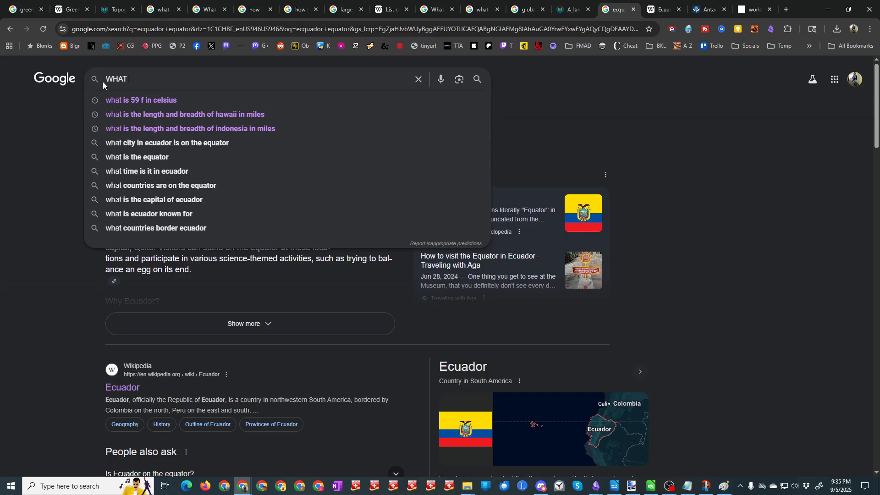
pyautogui.write(' AREAS OF ')
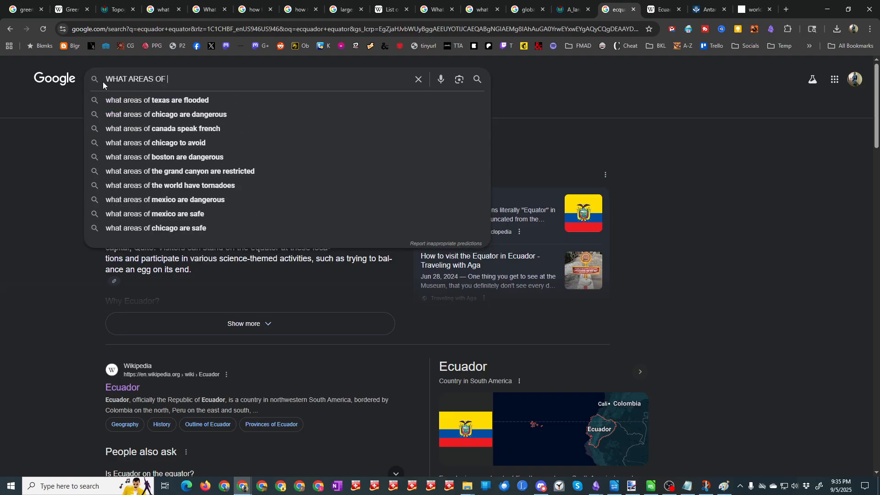
pyautogui.write('LATITUD')
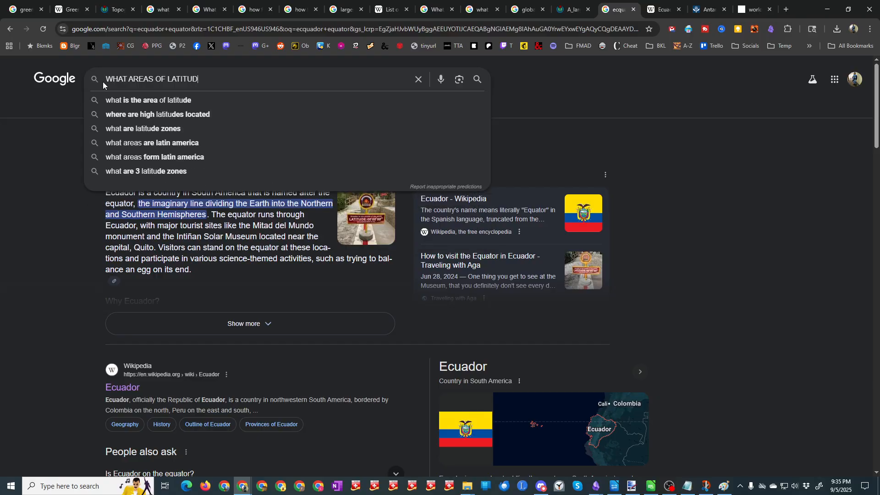
pyautogui.write('E ARE CON')
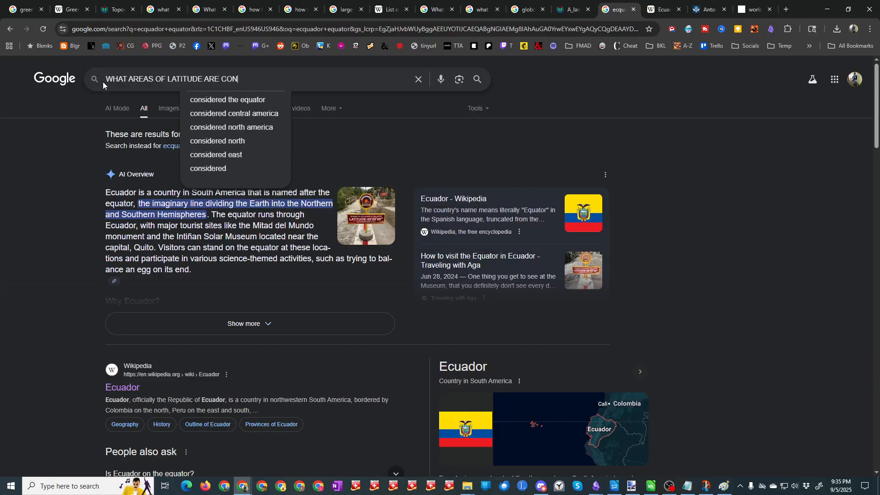
pyautogui.write('SIDERED TROPICAL')
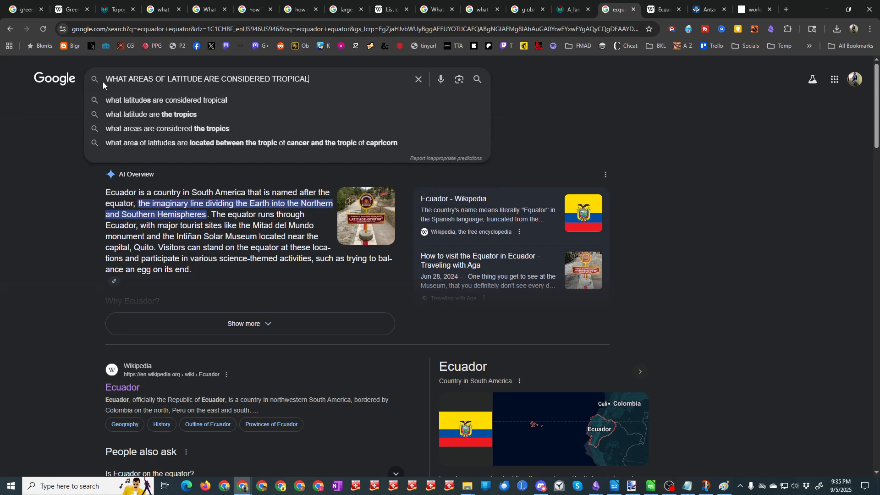
pyautogui.press('Return')
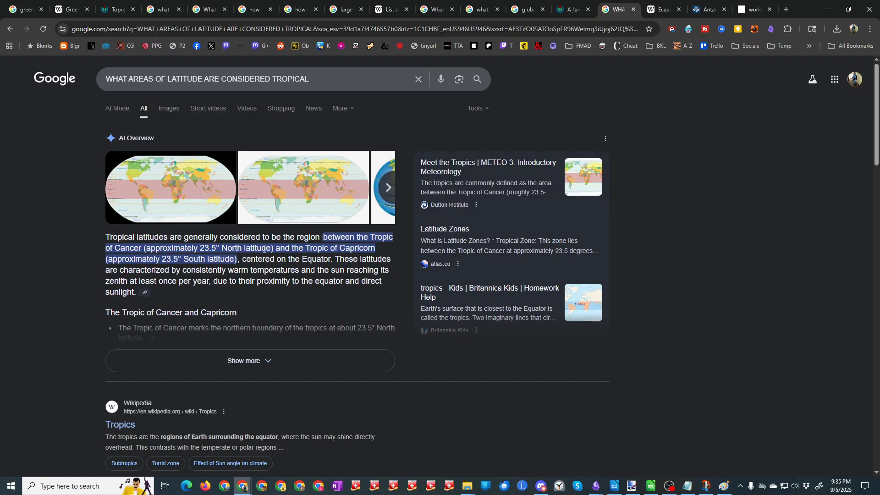
# Step: Back in Paint.NET, draw a red curve about 886 px long from the Tropic of Cancer to the Tropic of Capricorn, bulging east at the equator
pyautogui.hotkey('alt', 'Tab')
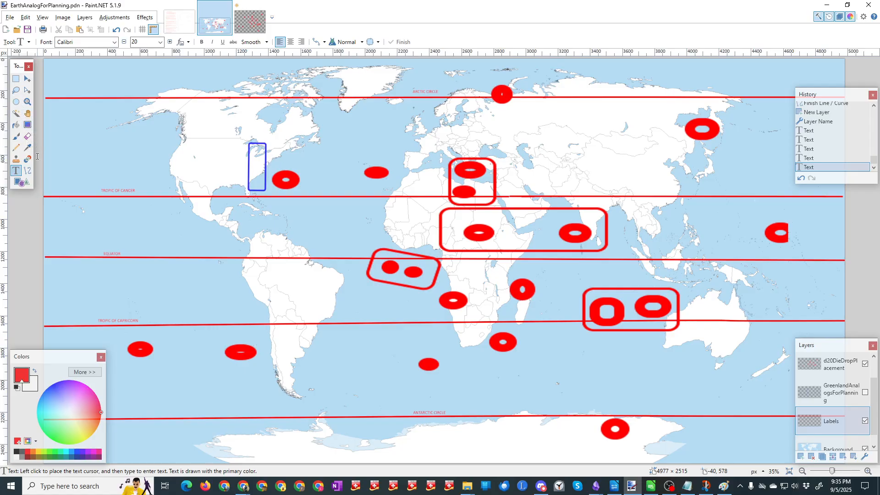
pyautogui.click(27, 170)
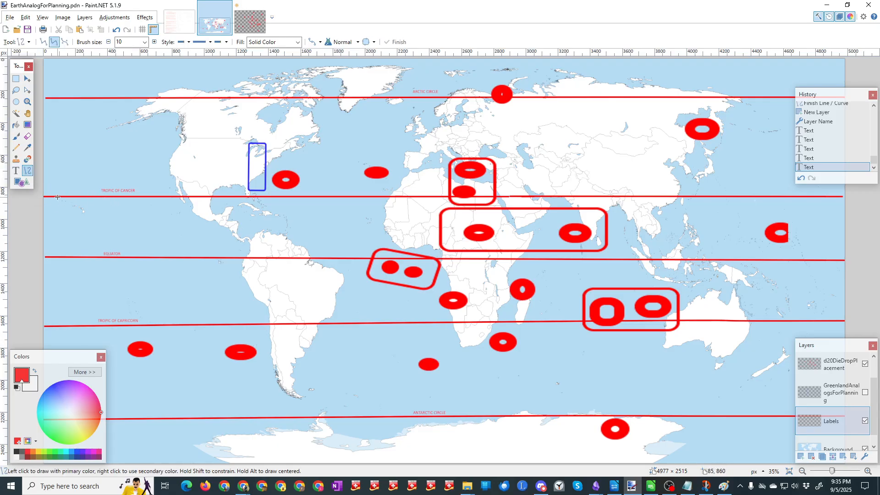
pyautogui.moveTo(54, 196)
pyautogui.mouseDown()
pyautogui.moveTo(68, 259)
pyautogui.moveTo(51, 282)
pyautogui.moveTo(67, 251)
pyautogui.moveTo(69, 289)
pyautogui.mouseUp()
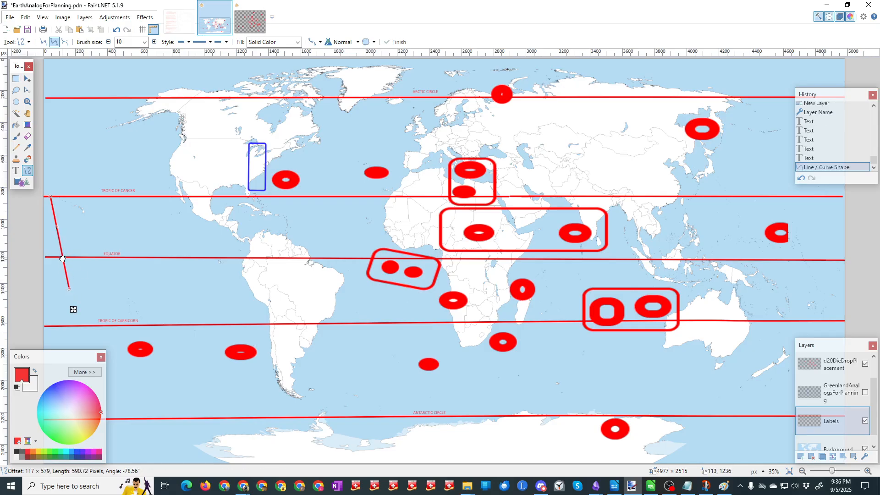
pyautogui.moveTo(63, 258); pyautogui.dragTo(76, 259)
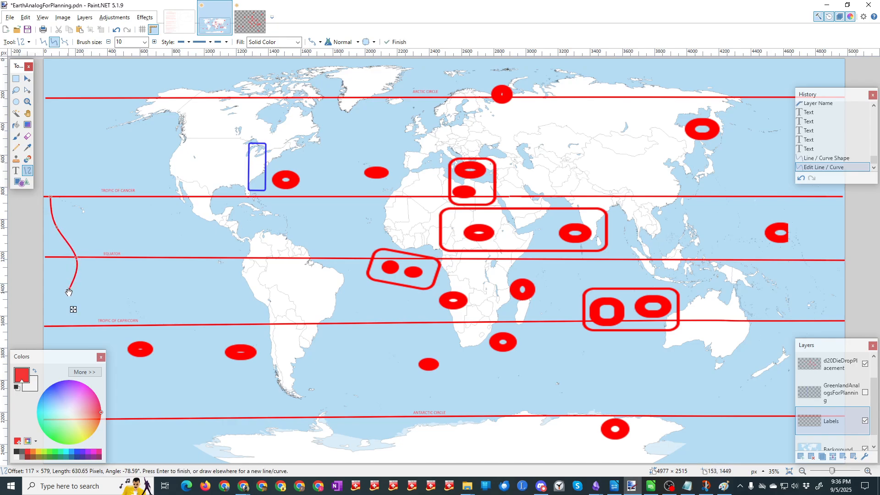
pyautogui.moveTo(69, 289); pyautogui.dragTo(47, 325)
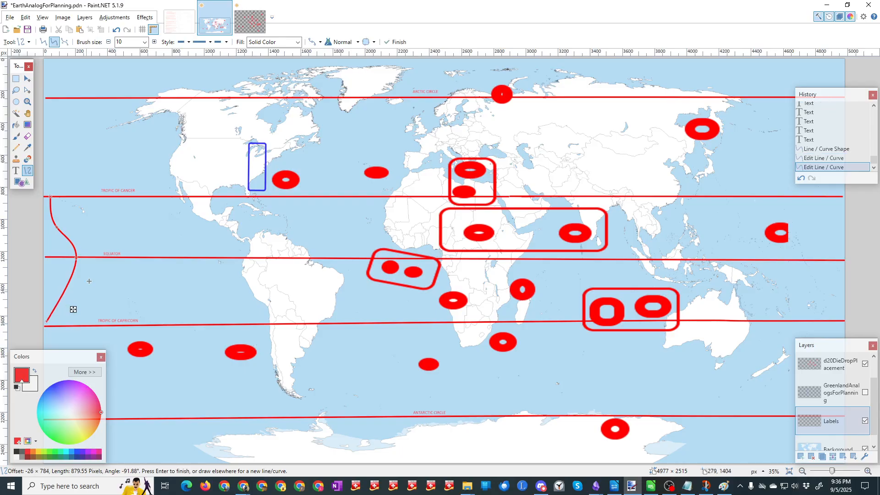
pyautogui.moveTo(76, 259); pyautogui.dragTo(77, 270)
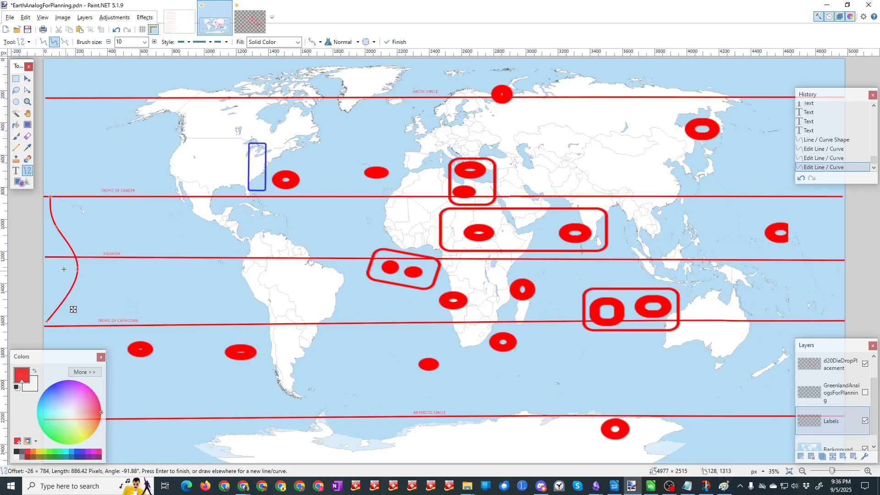
pyautogui.click(16, 170)
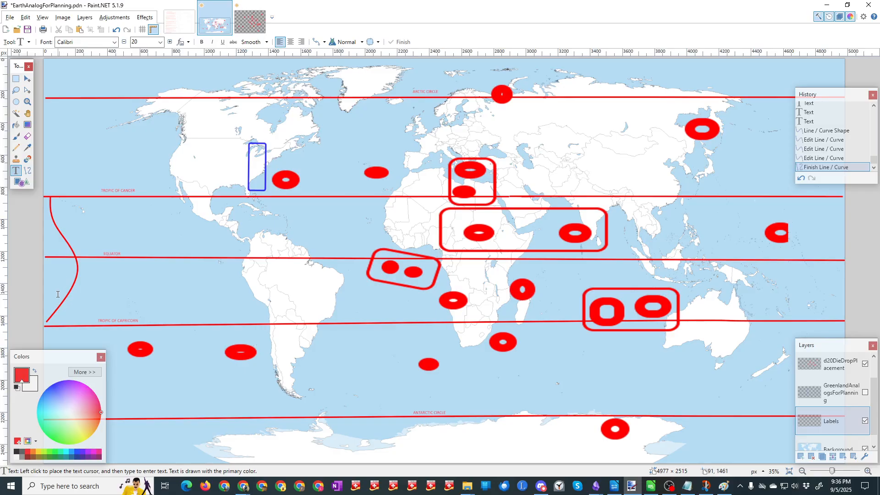
pyautogui.click(55, 296)
pyautogui.write('TROPIC')
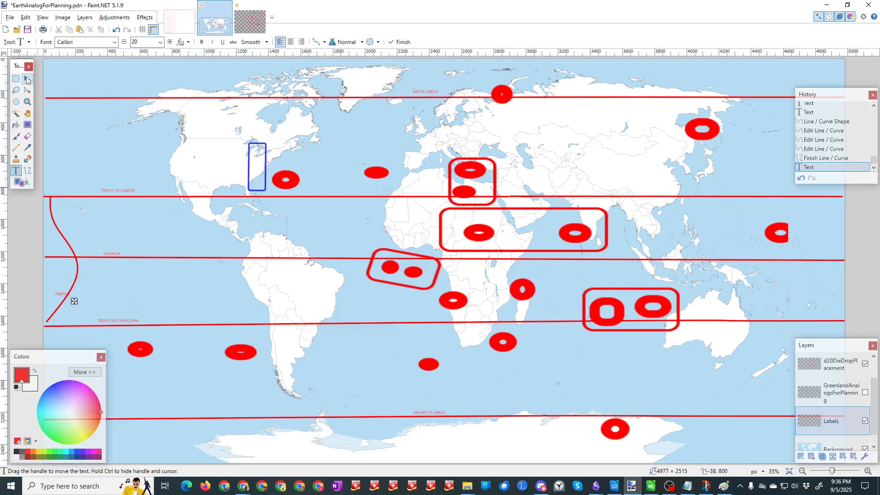
pyautogui.click(27, 79)
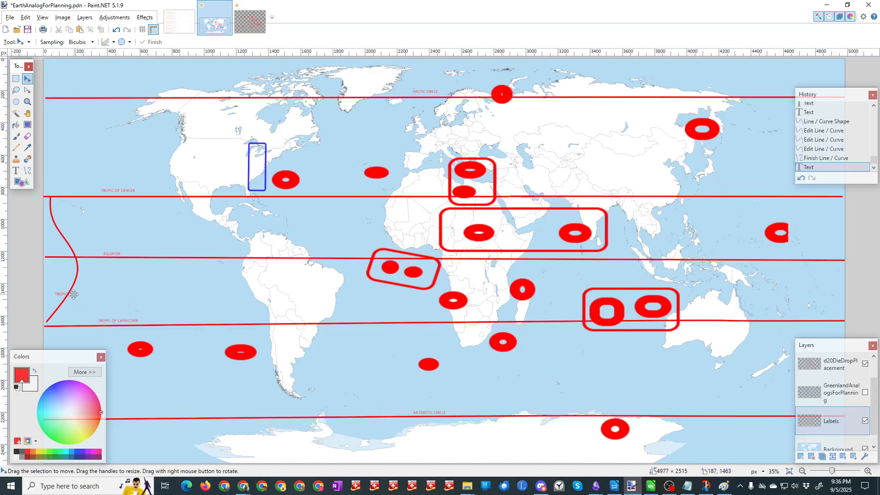
pyautogui.hotkey('ctrl', 'a')
pyautogui.click(83, 291)
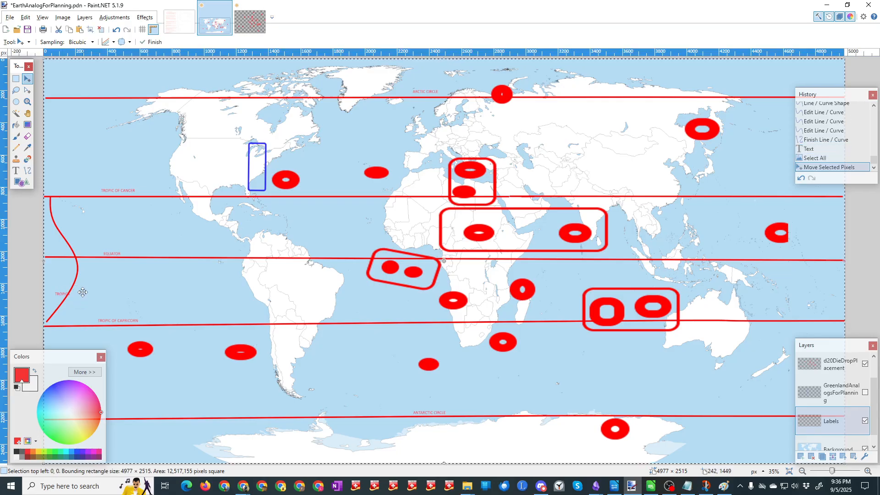
pyautogui.hotkey('ctrl', 'z')
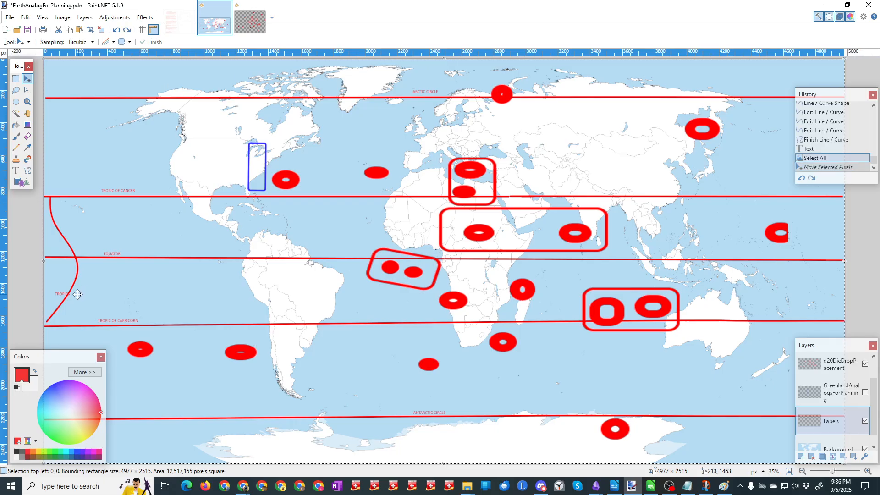
pyautogui.hotkey('ctrl', 'z')
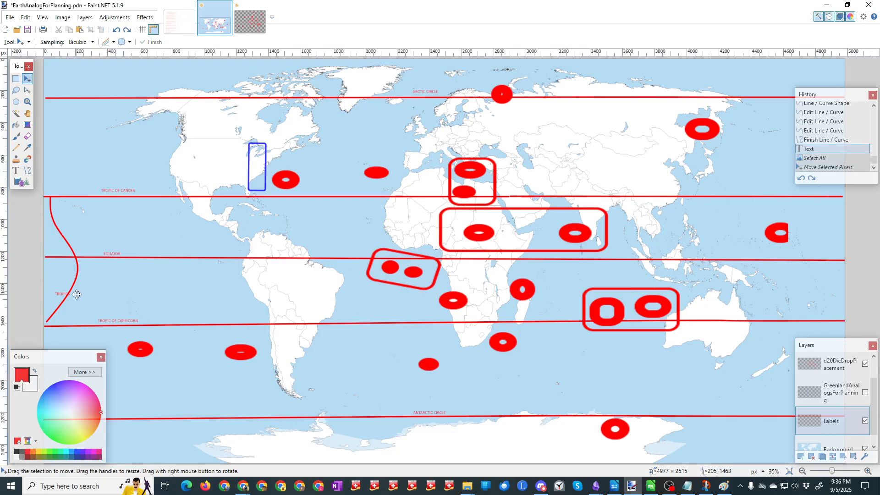
pyautogui.hotkey('ctrl', 'z')
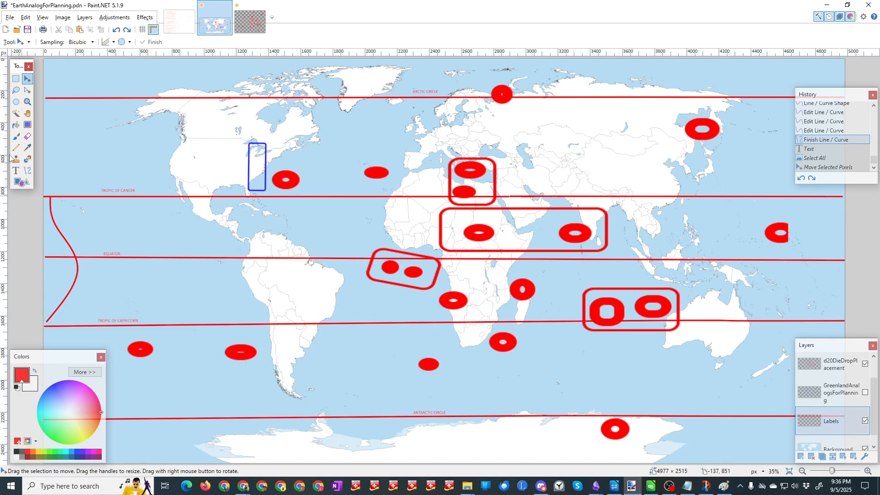
# Step: Add the text TROPICS inside the curve, between the equator and the Tropic of Capricorn, and save the map
pyautogui.click(16, 171)
pyautogui.click(57, 290)
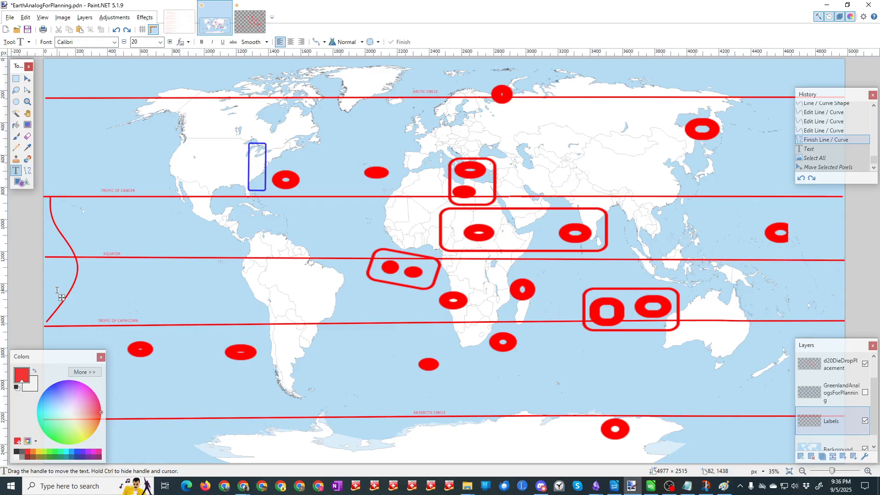
pyautogui.write('TROPIC')
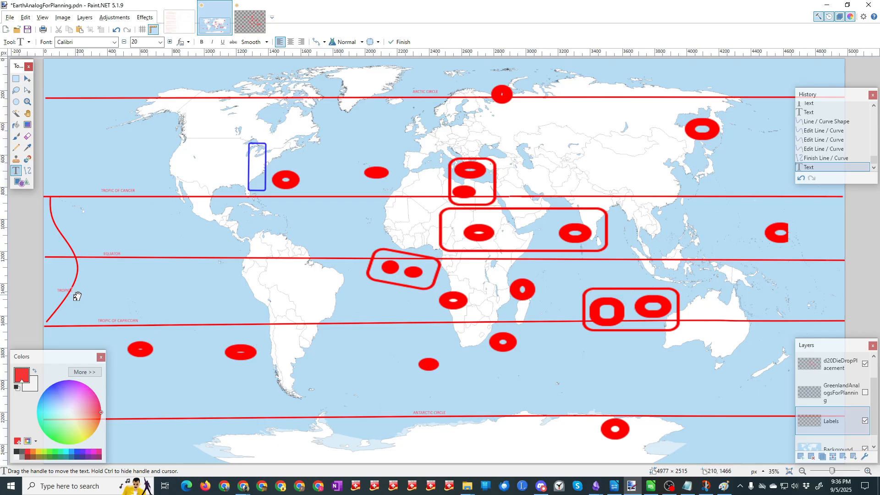
pyautogui.moveTo(79, 298); pyautogui.dragTo(92, 302)
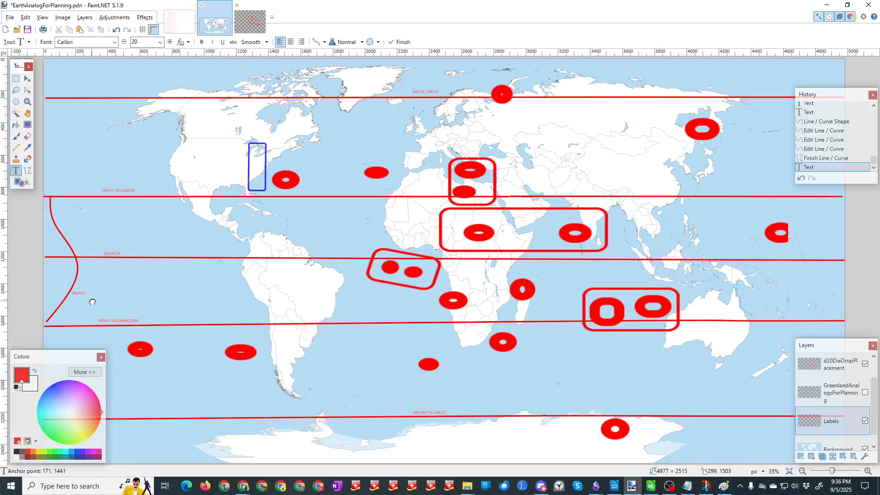
pyautogui.moveTo(93, 302); pyautogui.dragTo(73, 295)
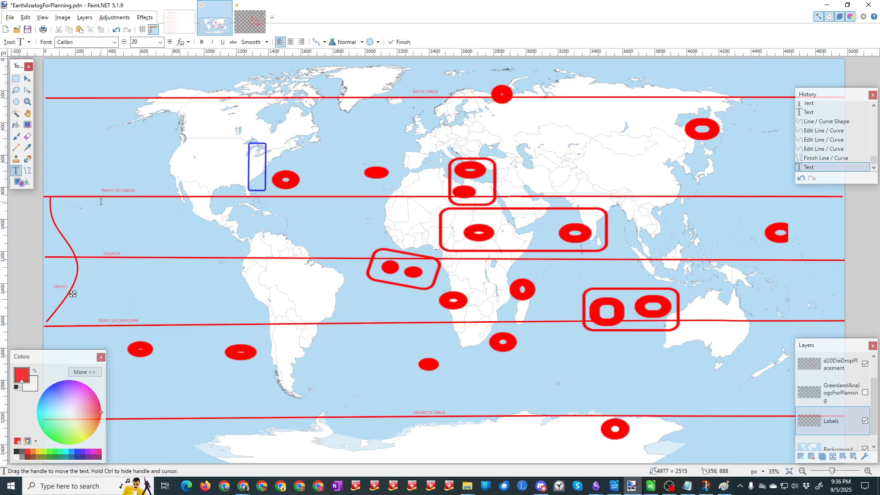
pyautogui.click(27, 30)
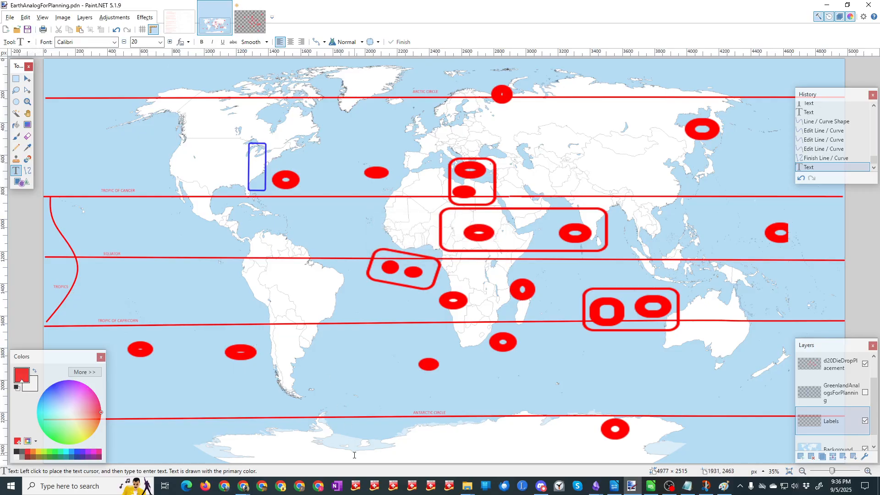
# Step: Switch to Chrome, change the Google query to "WHAT AREAS OF LATITUDE ARE CONSIDERED SUB-TROPICAL" and expand the full AI overview
pyautogui.click(243, 486)
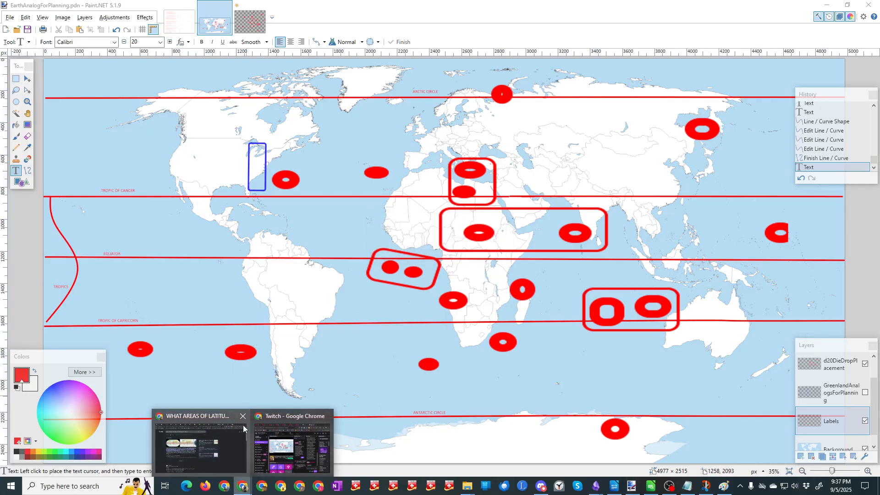
pyautogui.click(232, 454)
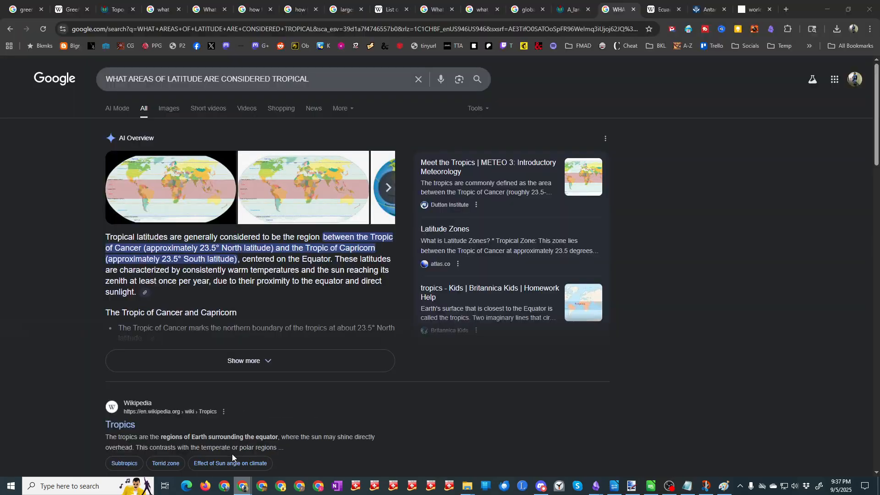
pyautogui.click(274, 80)
pyautogui.write('SUB-')
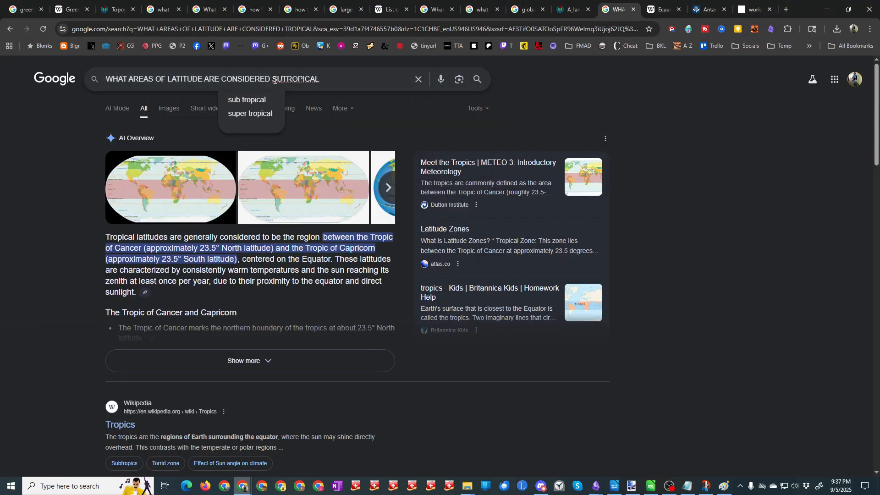
pyautogui.press('Return')
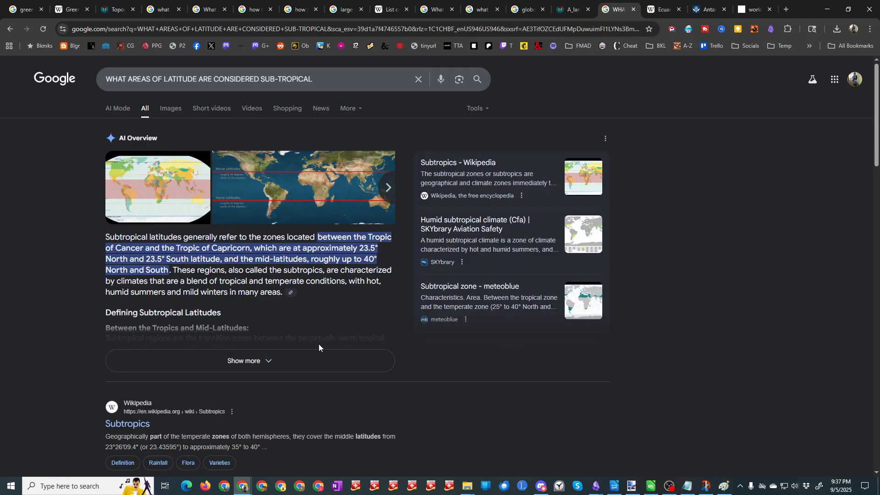
pyautogui.click(270, 361)
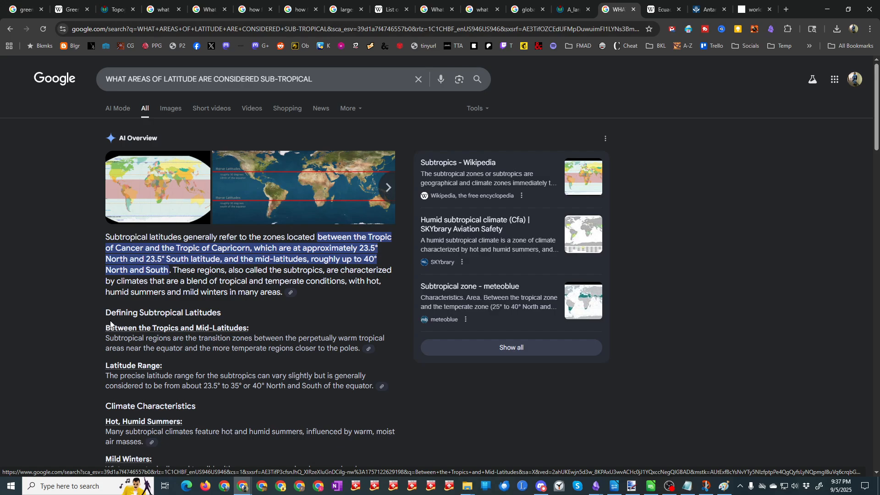
# Step: Open the world map image with the two red Horse Latitudes lines in a new tab and view it
pyautogui.rightClick(289, 184)
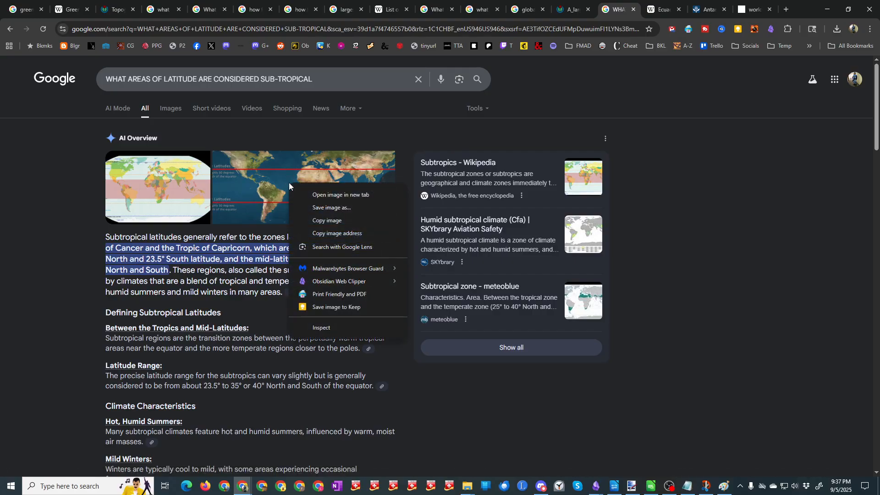
pyautogui.click(320, 195)
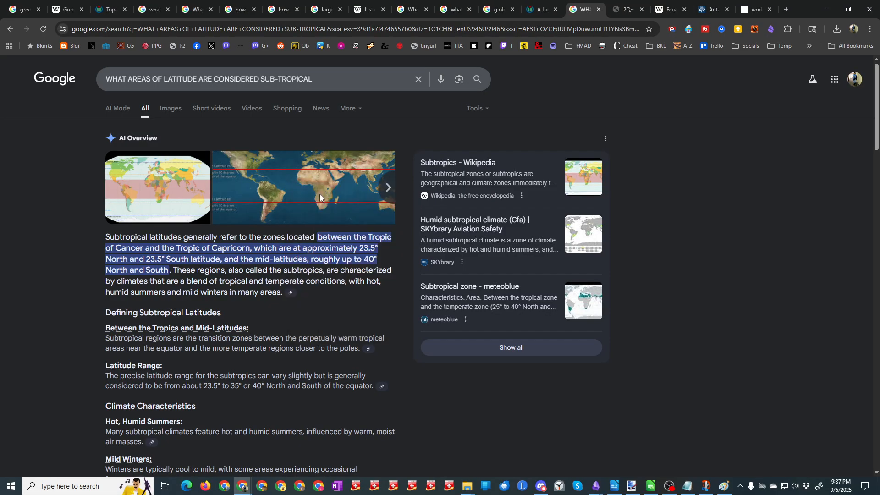
pyautogui.click(627, 9)
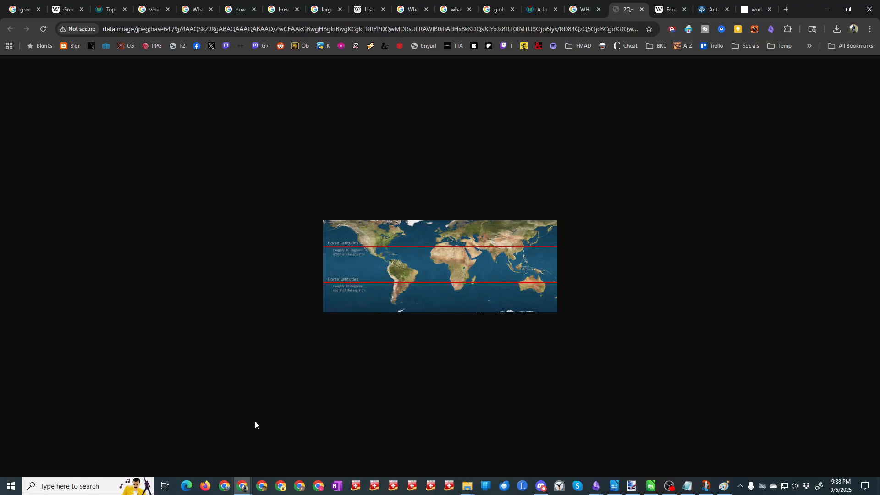
# Step: Compare the Horse Latitudes world map with the planning map in Paint.NET and with the Britannica Antarctic Circle map in Chrome
pyautogui.hotkey('alt', 'Tab')
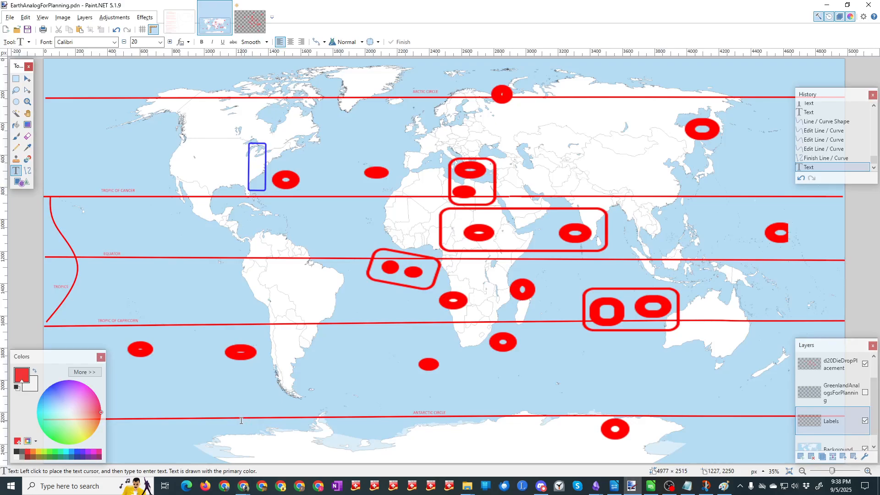
pyautogui.hotkey('alt', 'Tab')
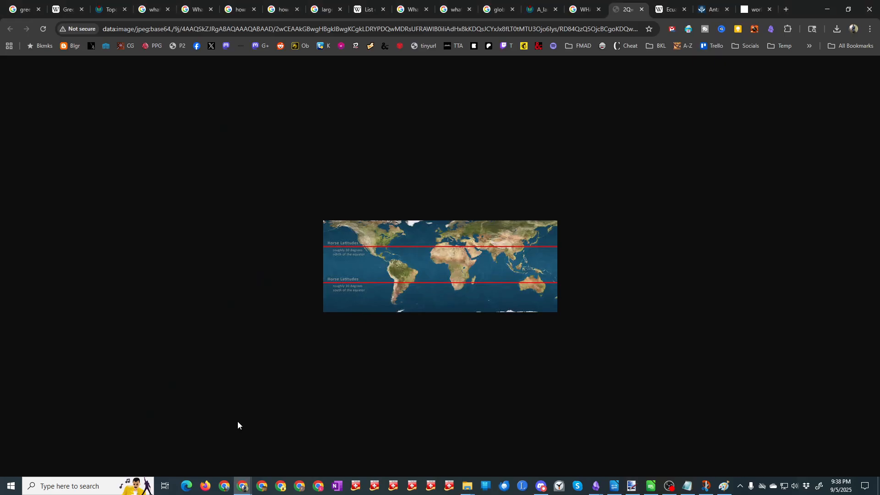
pyautogui.hotkey('alt', 'Tab')
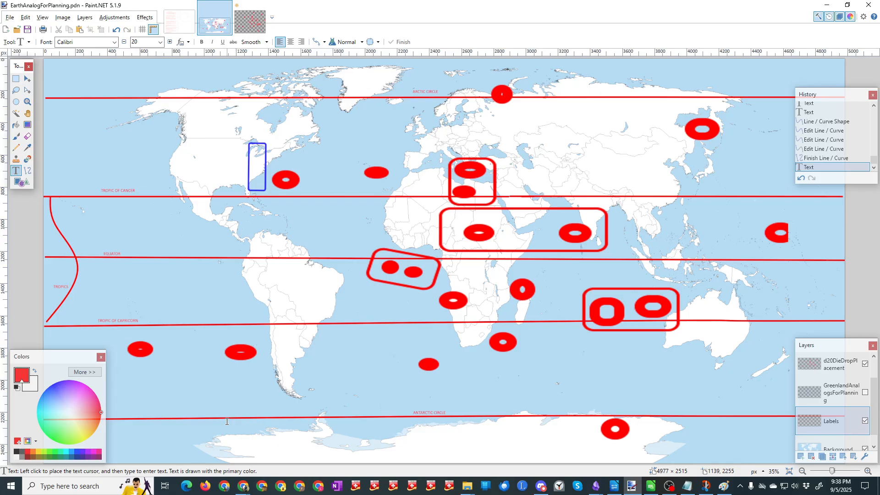
pyautogui.hotkey('alt', 'Tab')
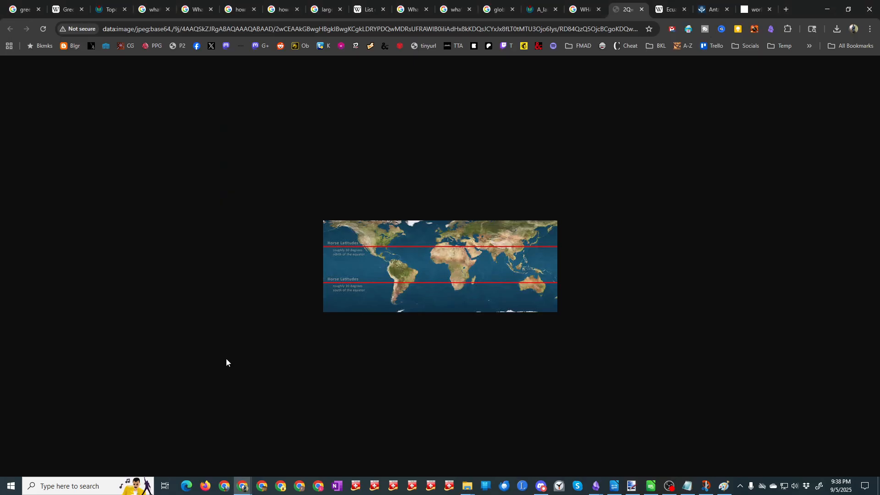
pyautogui.click(667, 11)
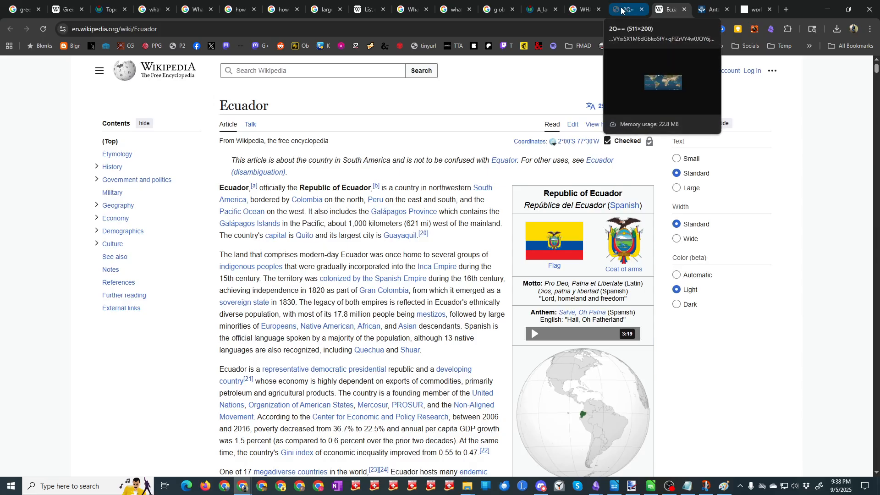
pyautogui.click(709, 12)
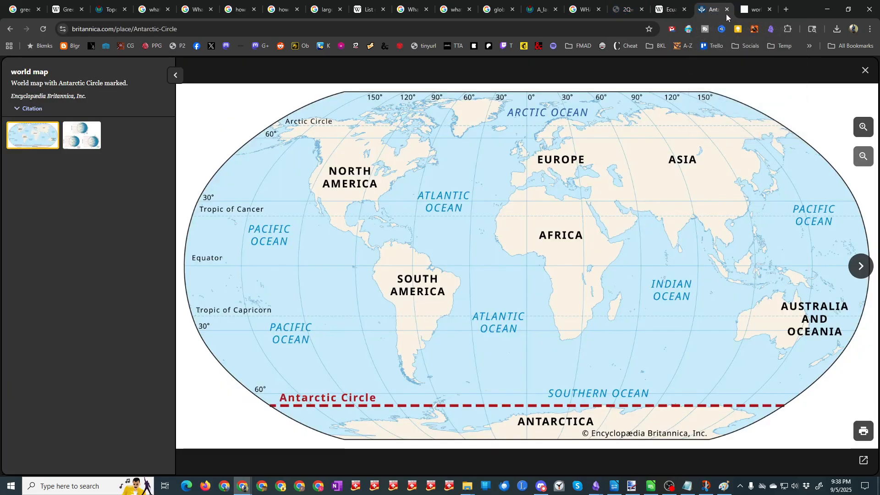
pyautogui.click(753, 13)
pyautogui.click(621, 13)
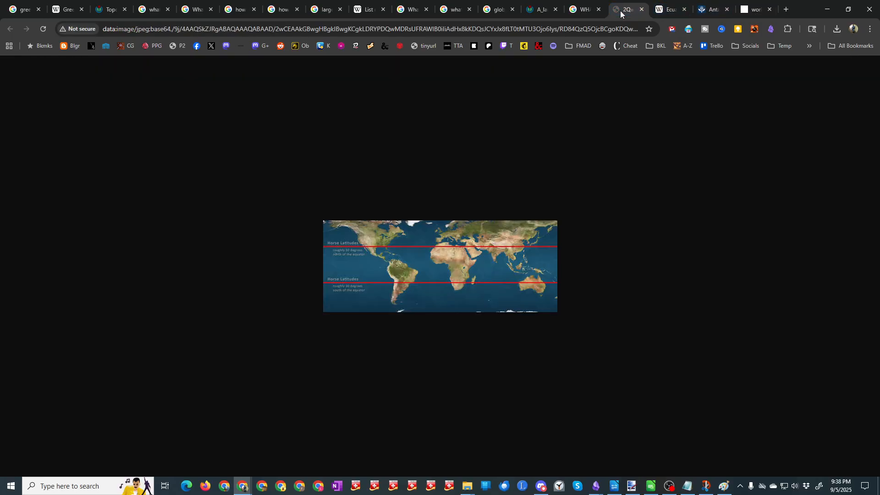
# Step: Return to the Google results for "WHAT AREAS OF LATITUDE ARE CONSIDERED TROPICAL" and expand the full AI overview
pyautogui.click(585, 13)
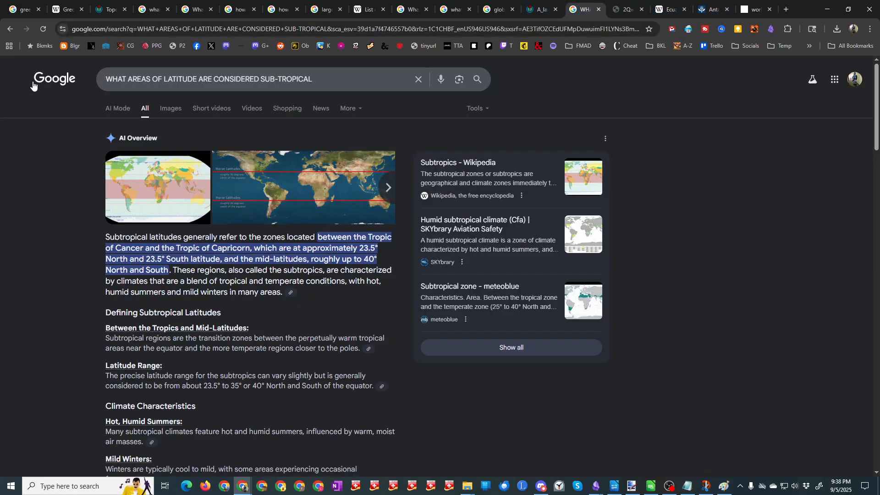
pyautogui.click(8, 30)
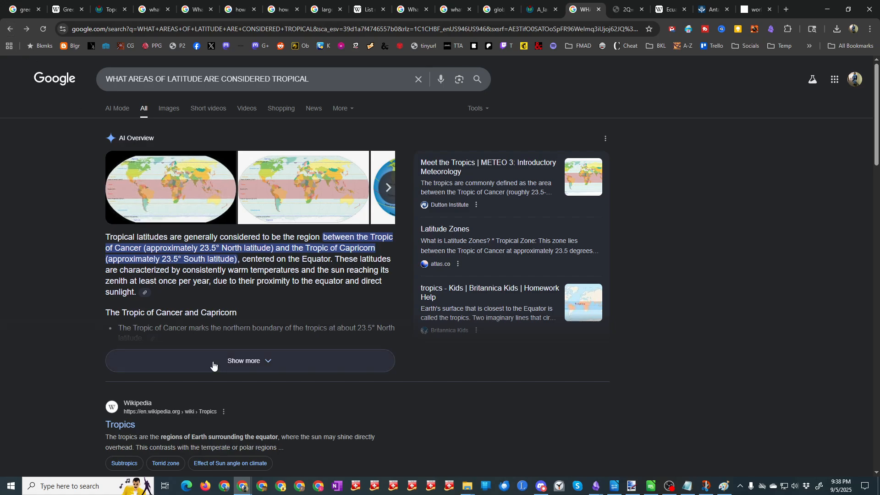
pyautogui.click(268, 363)
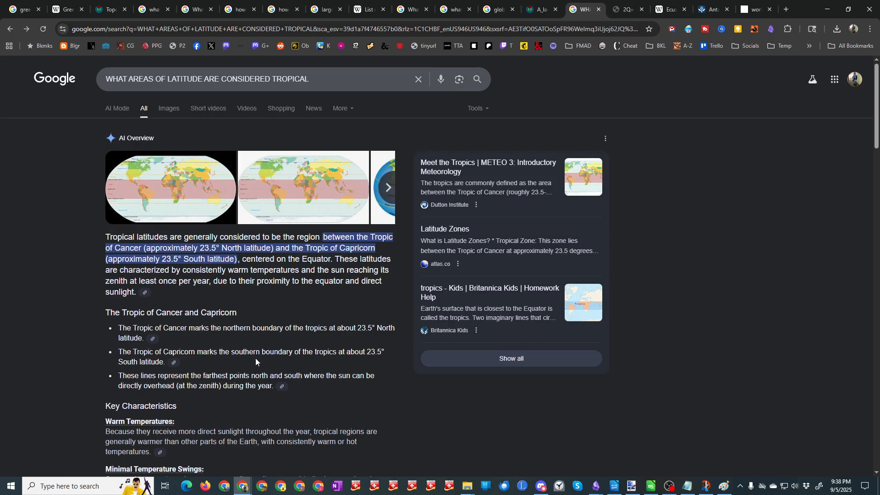
# Step: In Paint.NET, add the two-line text "same zone for sub-tropics" inside the red curve, just above the Tropic of Capricorn
pyautogui.hotkey('alt', 'Tab')
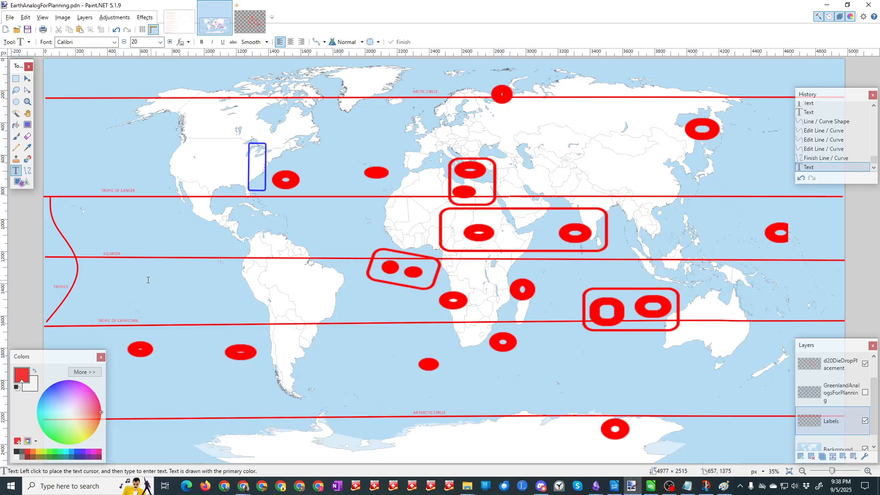
pyautogui.click(79, 285)
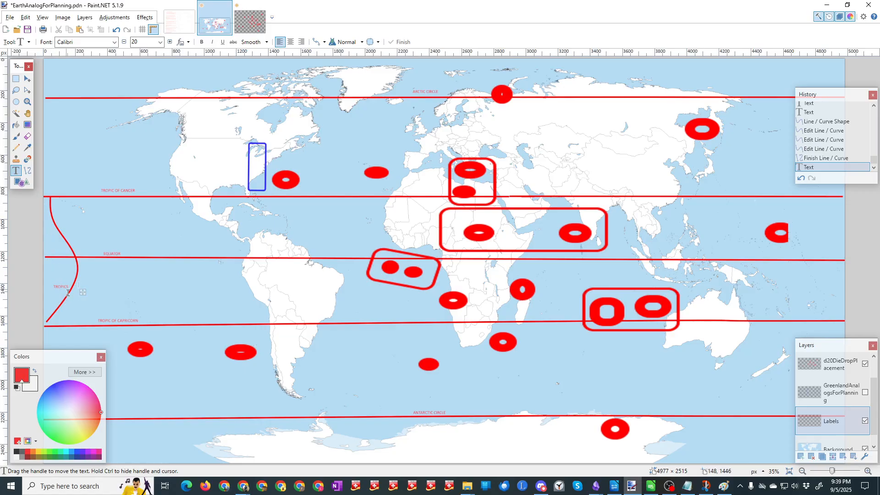
pyautogui.click(65, 308)
pyautogui.write('S')
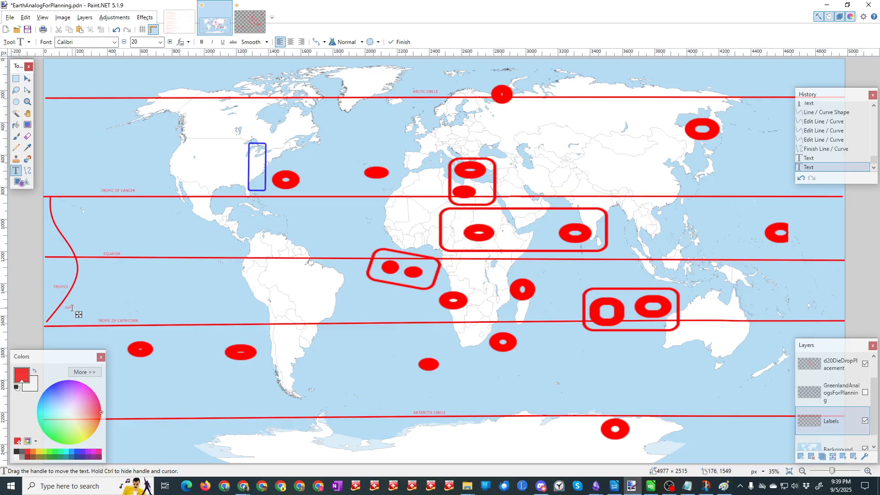
pyautogui.write('ame zone for')
pyautogui.press('Return')
# Step: Draw a red line about 4953 px wide across the whole map, through the United States and the Mediterranean, north of the Tropic of Cancer
pyautogui.click(27, 171)
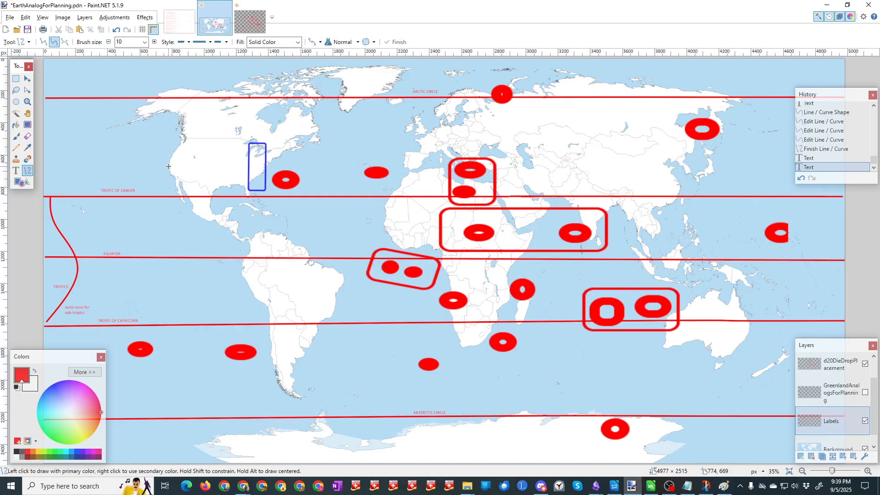
pyautogui.moveTo(168, 167)
pyautogui.mouseDown()
pyautogui.moveTo(263, 166)
pyautogui.moveTo(267, 175)
pyautogui.mouseUp()
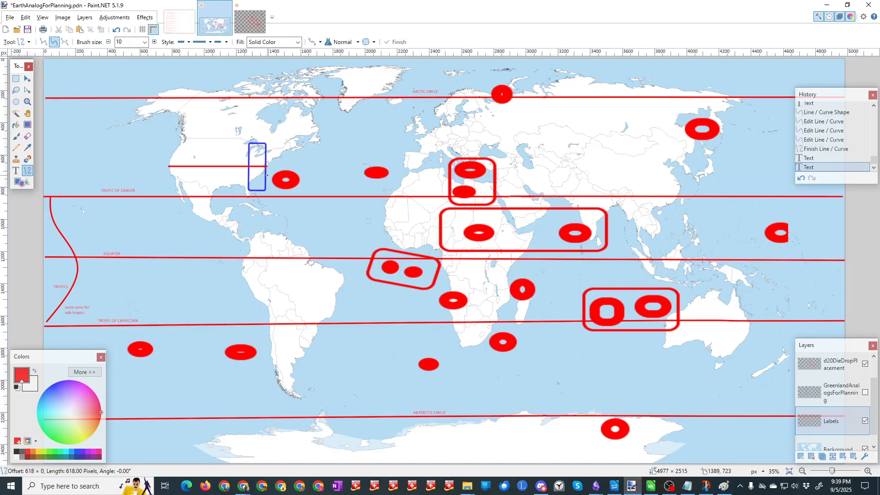
pyautogui.moveTo(267, 175); pyautogui.dragTo(267, 175)
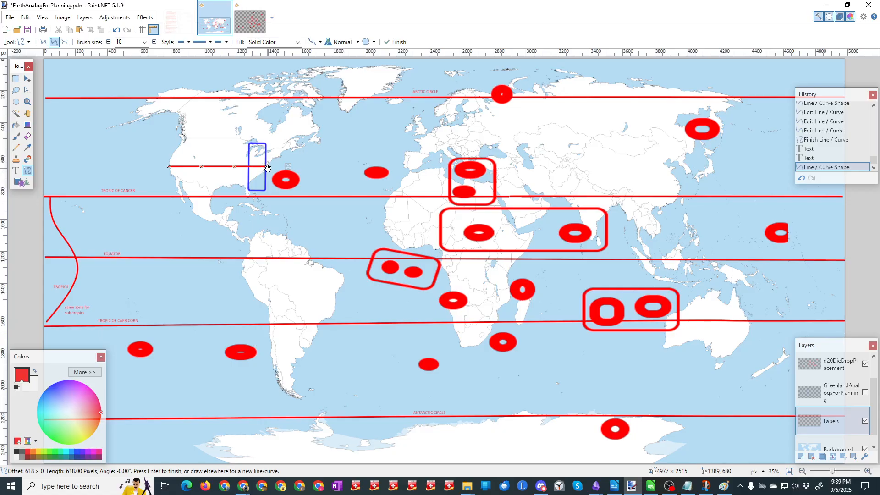
pyautogui.moveTo(267, 166); pyautogui.dragTo(839, 163)
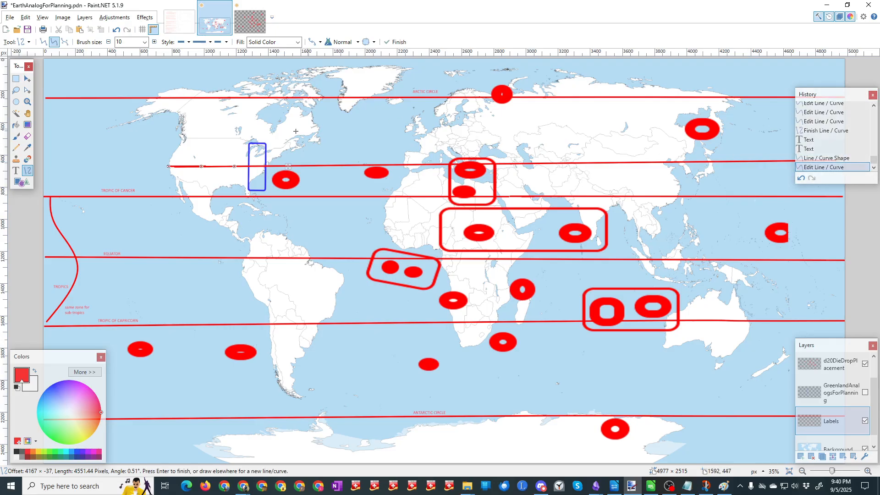
pyautogui.moveTo(170, 169); pyautogui.dragTo(41, 165)
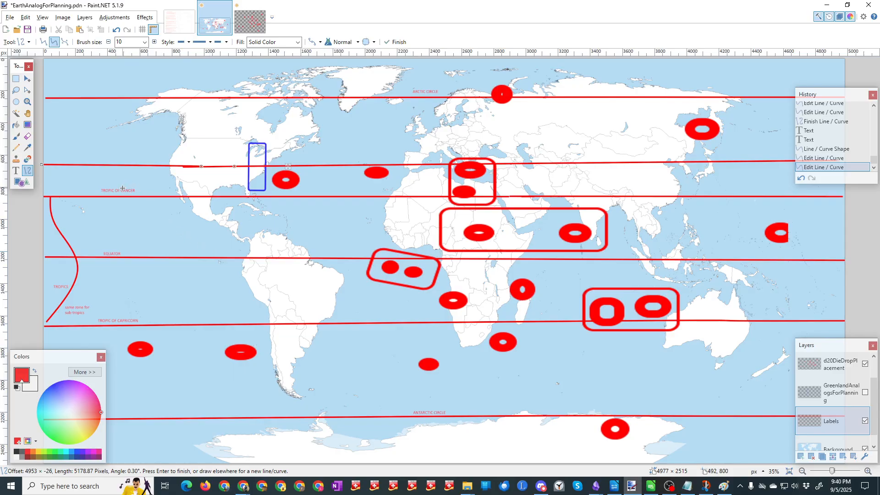
# Step: Switch to Chrome and change the Google query to "WHAT AREAS OF LATITUDE ARE CONSIDERED temperate"
pyautogui.click(243, 487)
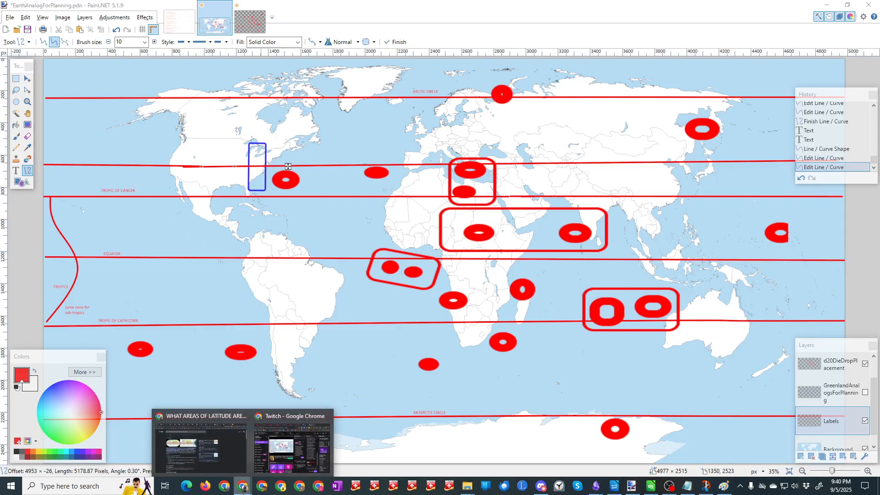
pyautogui.click(211, 454)
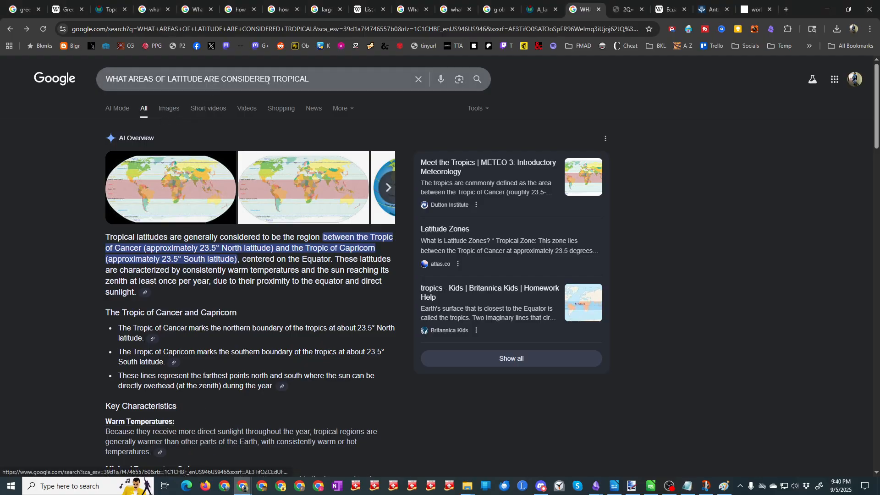
pyautogui.doubleClick(282, 79)
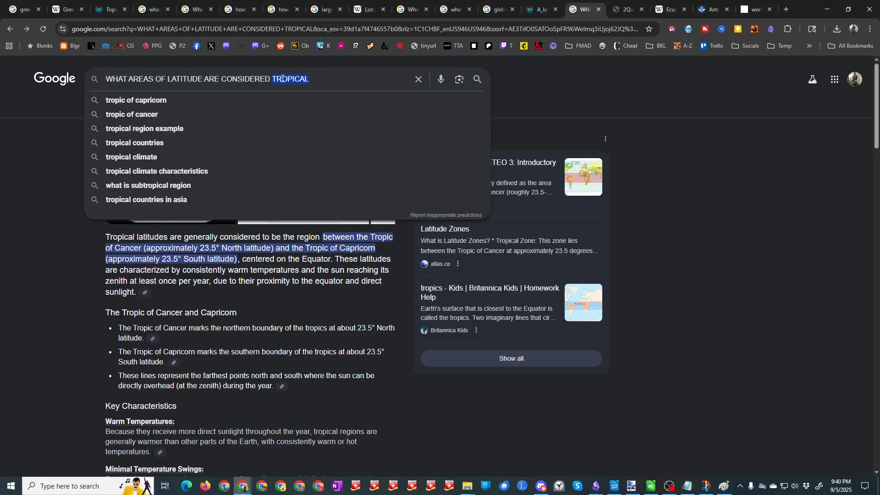
pyautogui.write('temperate')
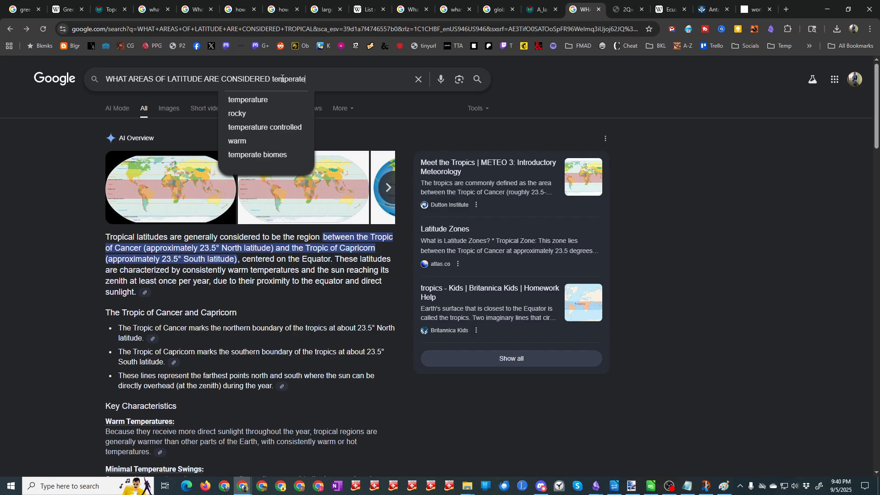
pyautogui.press('Return')
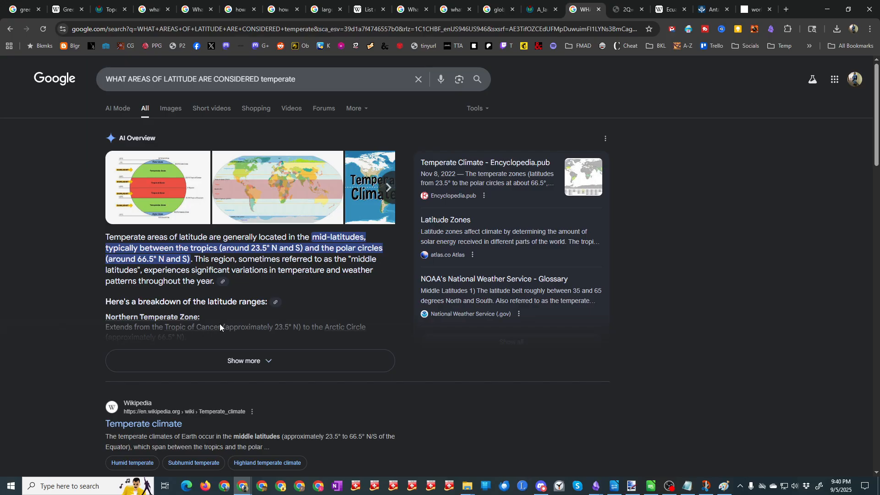
# Step: Open the globe diagram of polar, temperate and tropical zones in a new tab and view it
pyautogui.rightClick(172, 188)
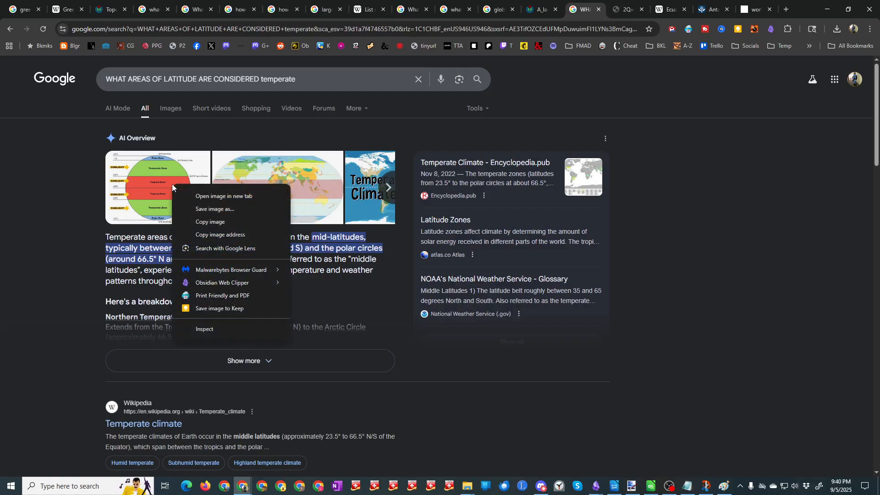
pyautogui.click(214, 197)
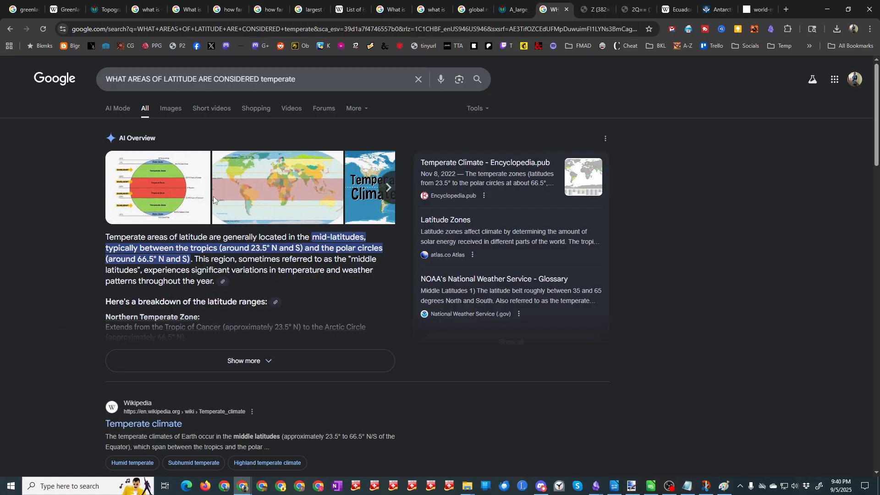
pyautogui.click(586, 10)
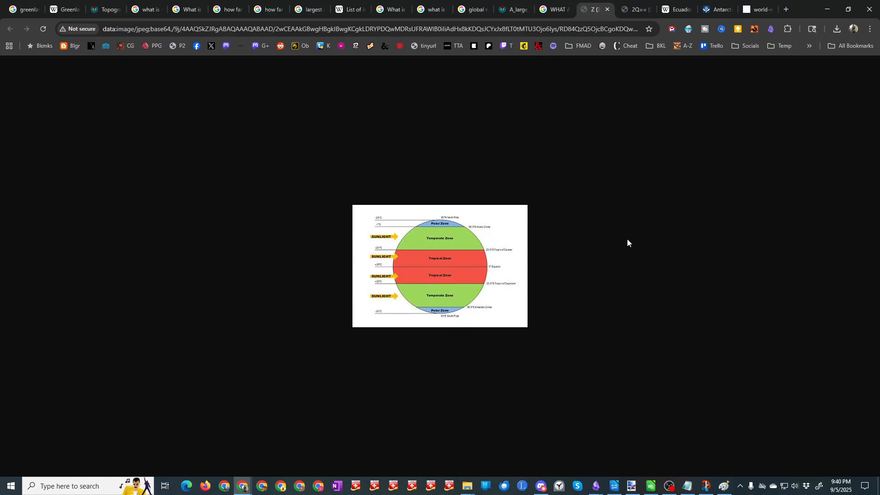
# Step: Back in Paint.NET, draw a blue curve about 605 px tall from the Arctic Circle to the Tropic of Cancer, bulging west, and save the map
pyautogui.hotkey('alt', 'Tab')
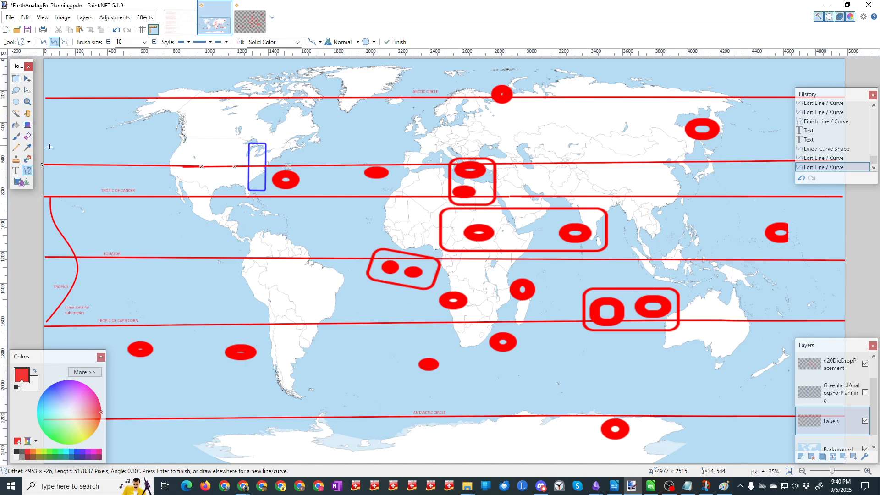
pyautogui.moveTo(63, 98)
pyautogui.mouseDown()
pyautogui.moveTo(80, 146)
pyautogui.moveTo(67, 195)
pyautogui.mouseUp()
pyautogui.moveTo(64, 135); pyautogui.dragTo(53, 138)
pyautogui.click(55, 390)
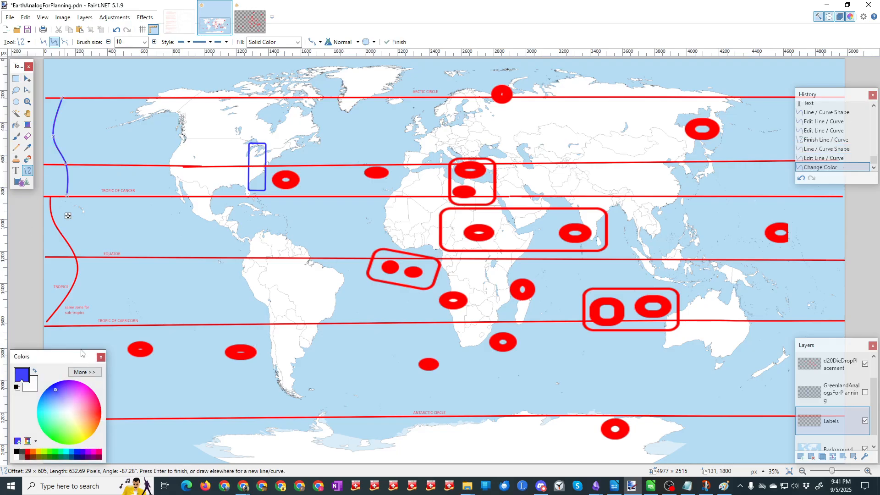
pyautogui.click(54, 137)
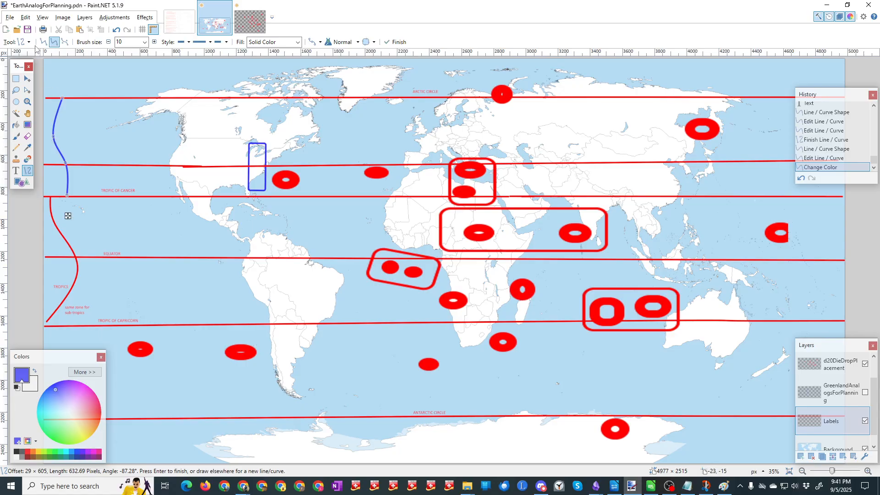
pyautogui.click(27, 29)
# Step: Paste the clipboard content over the full canvas on the Labels layer and deselect it
pyautogui.hotkey('ctrl', 'v')
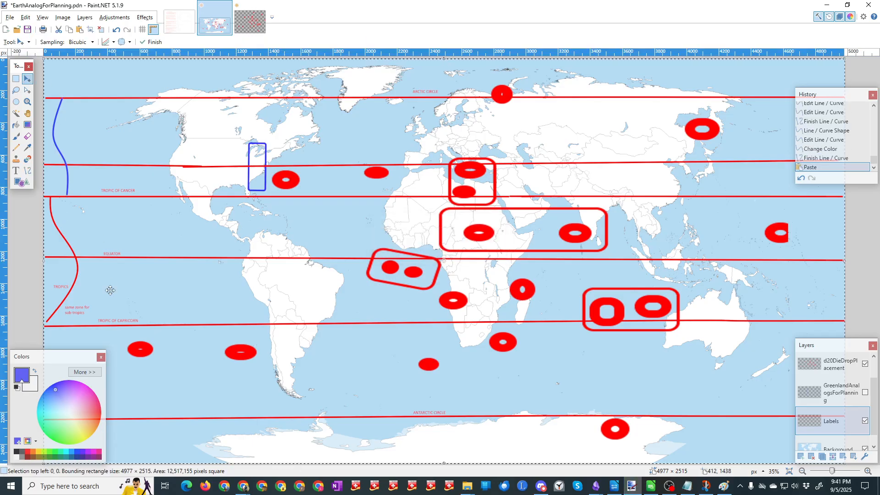
pyautogui.click(23, 239)
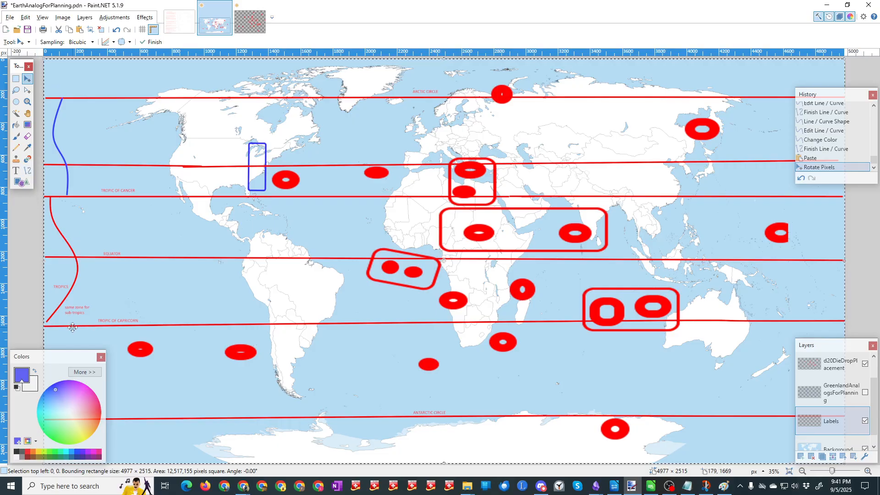
pyautogui.hotkey('ctrl', 'd')
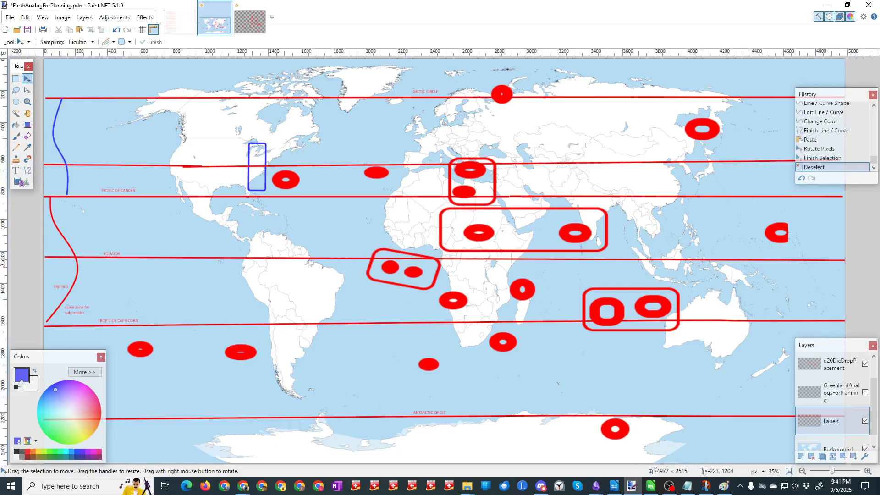
# Step: Draw a blue curve about 588 px tall from the Tropic of Capricorn to the Antarctic Circle, with its upper half bulging east
pyautogui.click(27, 171)
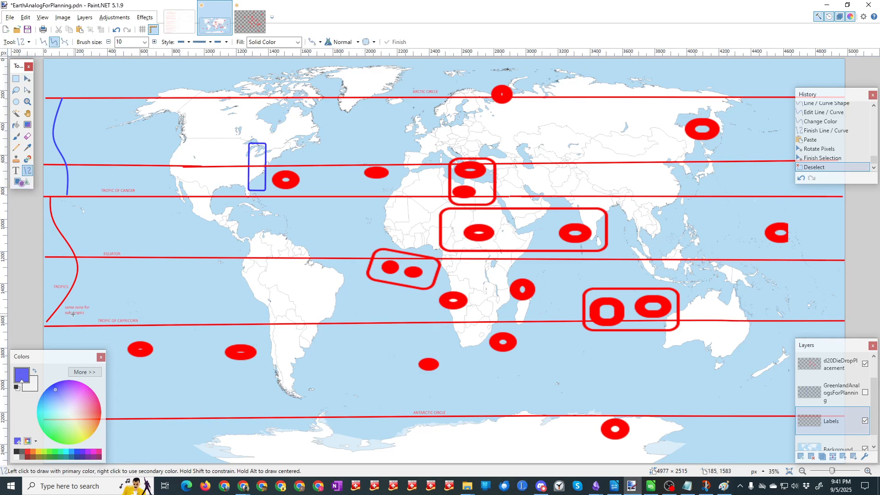
pyautogui.moveTo(67, 325); pyautogui.dragTo(69, 420)
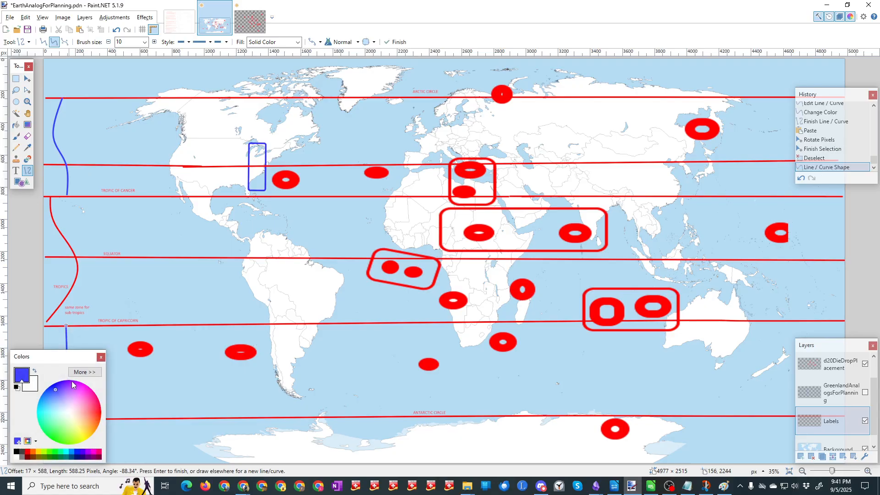
pyautogui.moveTo(67, 356); pyautogui.dragTo(67, 214)
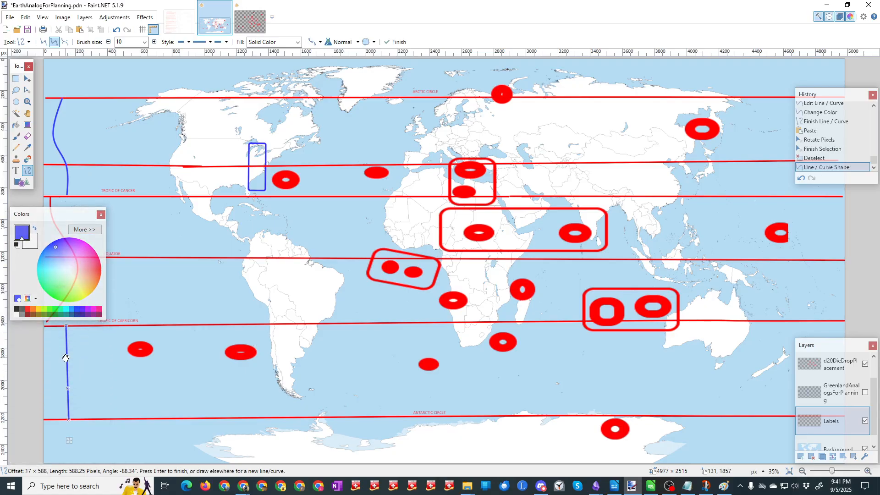
pyautogui.moveTo(67, 357); pyautogui.dragTo(80, 359)
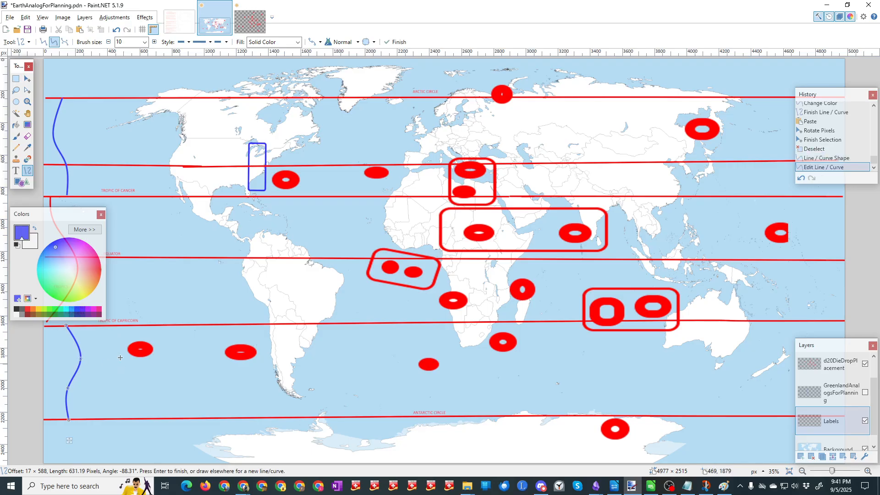
# Step: Add a two-line blue text label "Temperate Zone" beside the curve between the Arctic Circle and the Tropic of Cancer
pyautogui.click(15, 170)
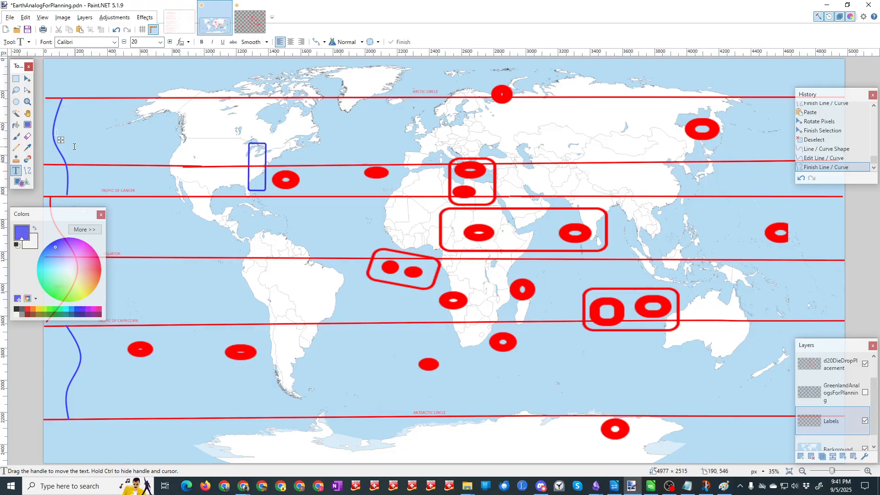
pyautogui.write('Temp')
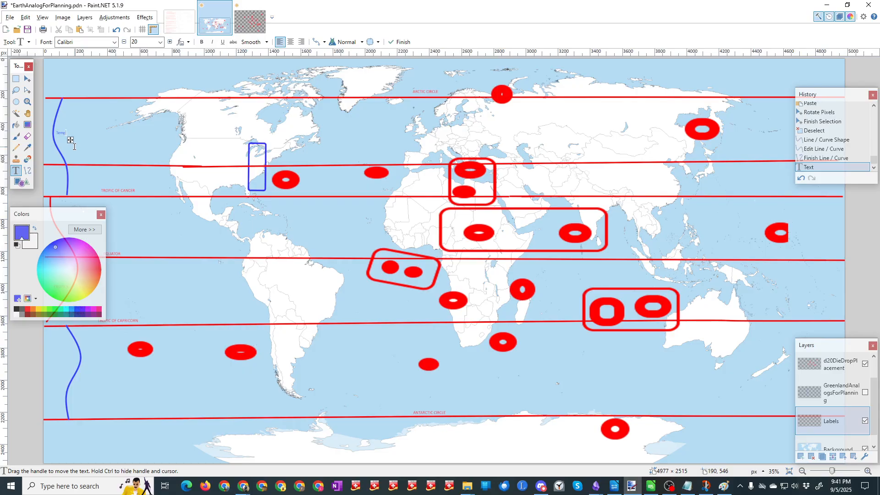
pyautogui.write('erate')
pyautogui.press('Return')
pyautogui.write('Zone')
# Step: Add a two-line "Temperate Zone" label beside the curve above the Antarctic Circle and save the map
pyautogui.click(78, 379)
pyautogui.write('Temperat')
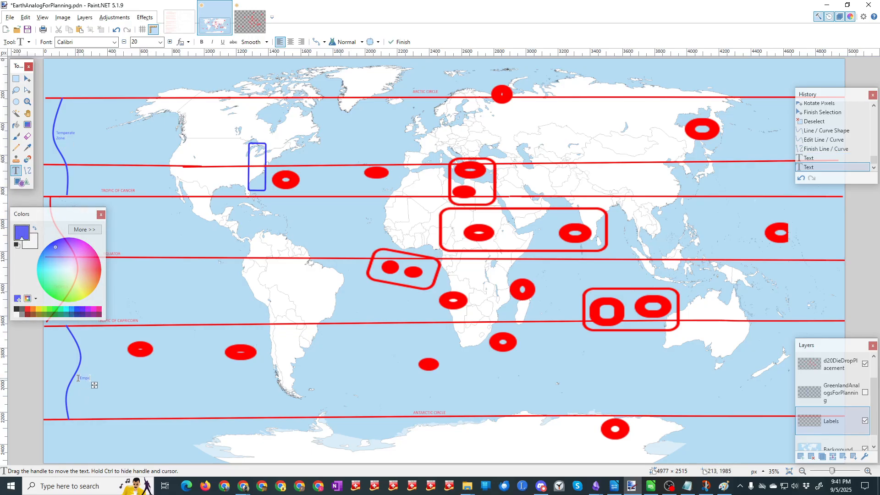
pyautogui.write('e Zone')
pyautogui.press('BackSpace')
pyautogui.press('Left')
pyautogui.press('Left')
pyautogui.press('Return')
pyautogui.click(27, 29)
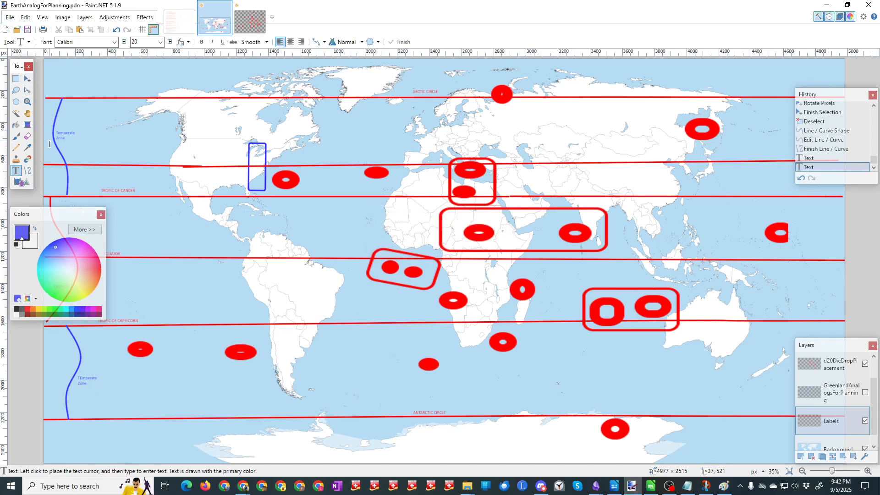
pyautogui.moveTo(46, 216); pyautogui.dragTo(52, 290)
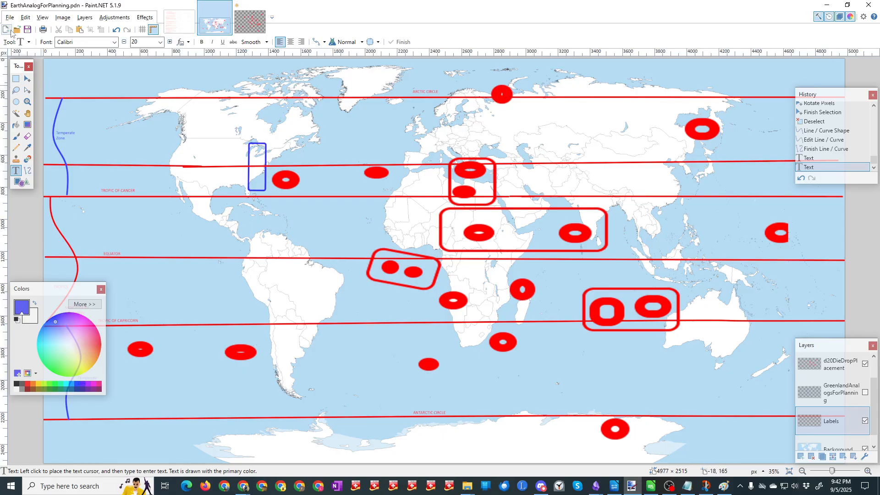
pyautogui.click(27, 31)
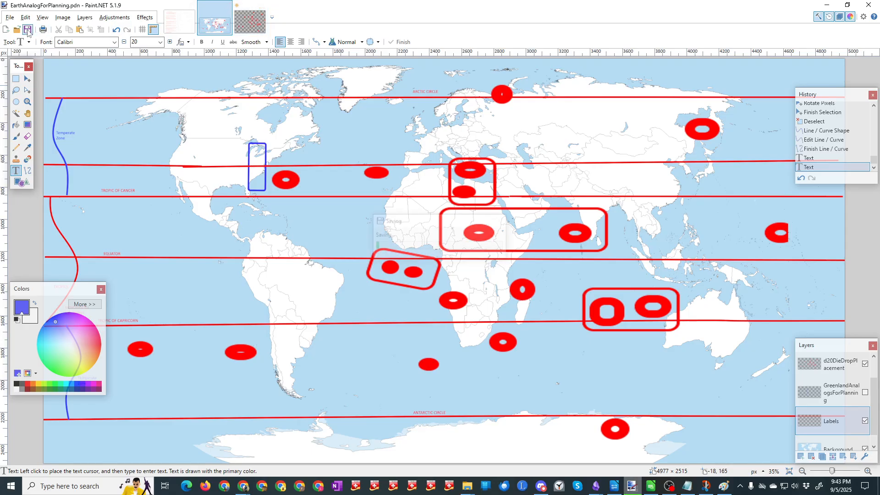
# Step: Save the untitled die-drop image as 20d6forrelativeplacement in Paint.NET format, and return to the Earth analog map
pyautogui.click(245, 19)
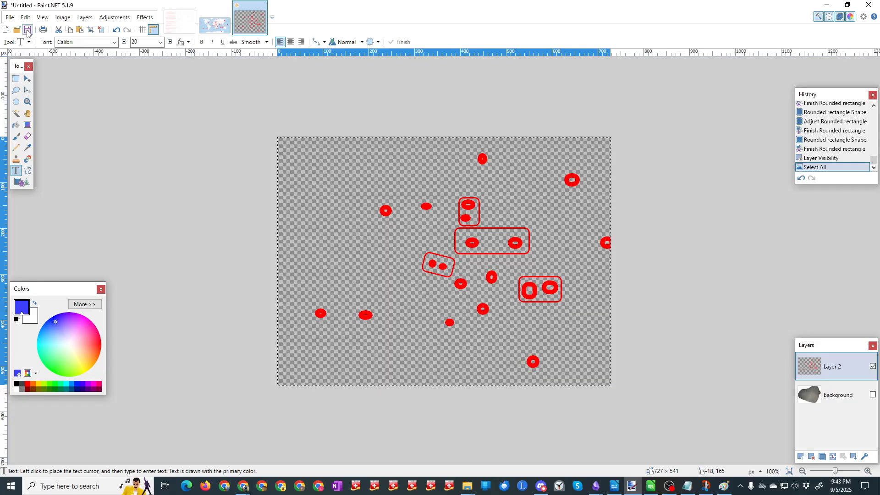
pyautogui.click(26, 31)
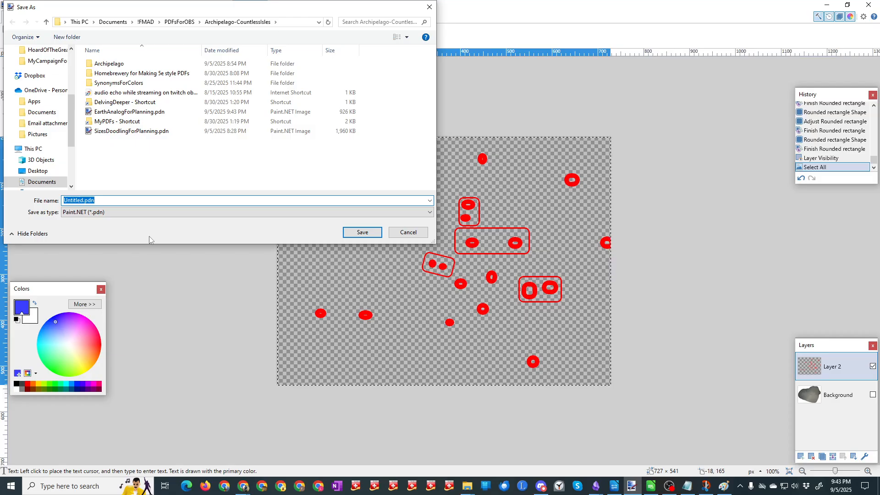
pyautogui.write('d20')
pyautogui.press('BackSpace')
pyautogui.press('BackSpace')
pyautogui.press('BackSpace')
pyautogui.write('20d6for')
pyautogui.write('relativeplacement')
pyautogui.press('Return')
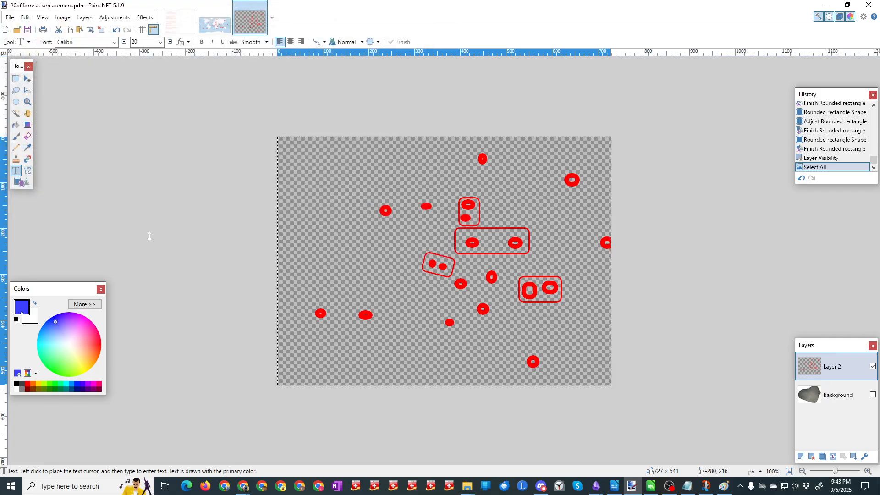
pyautogui.click(210, 16)
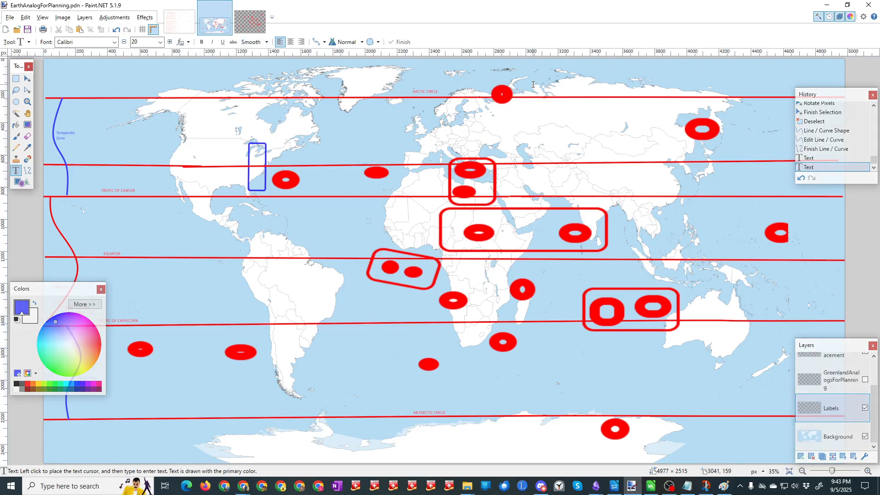
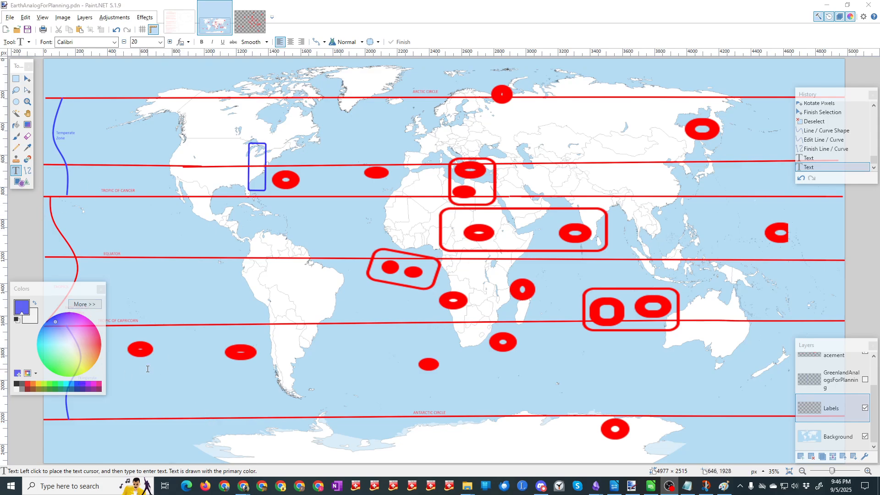
# Step: Set the text size to 36 and number the two South Pacific markers 1 and 2 and the two North Atlantic markers 3 and 4
pyautogui.click(160, 42)
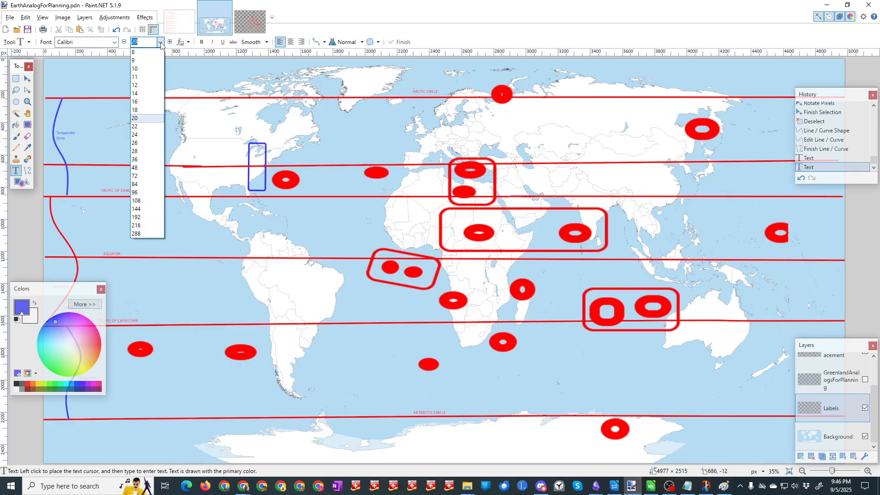
pyautogui.click(137, 159)
pyautogui.click(138, 367)
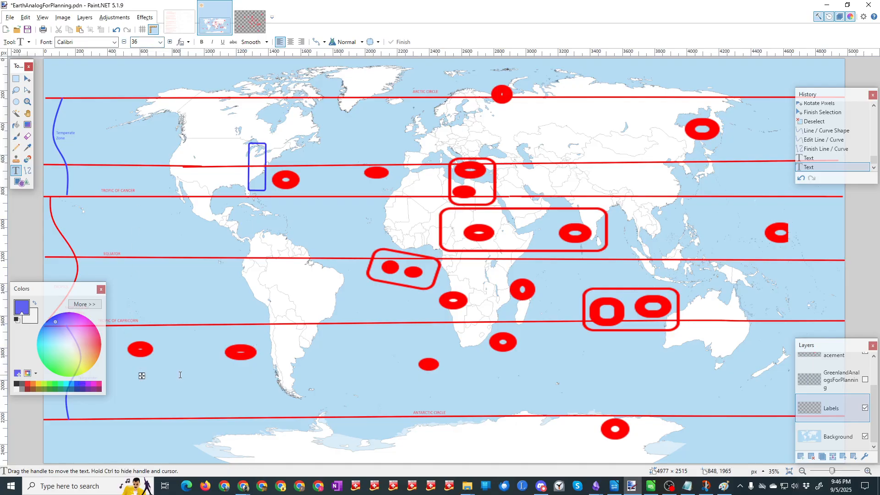
pyautogui.write('1')
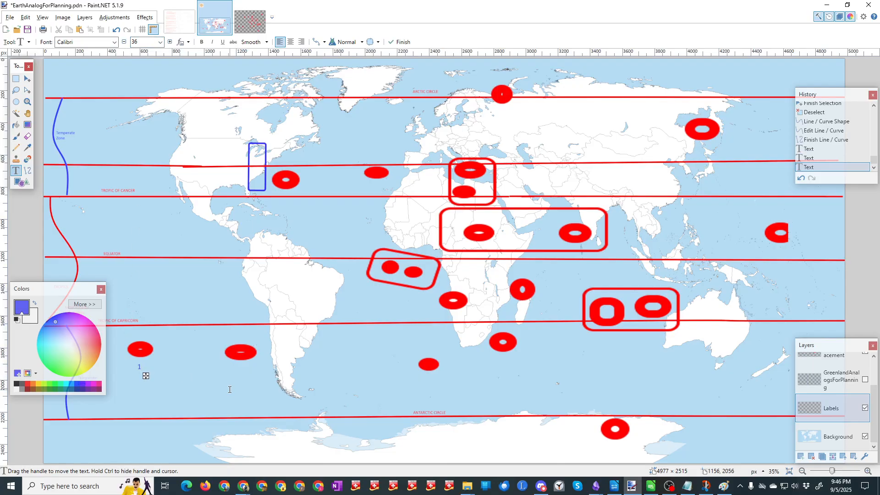
pyautogui.click(237, 367)
pyautogui.write('2')
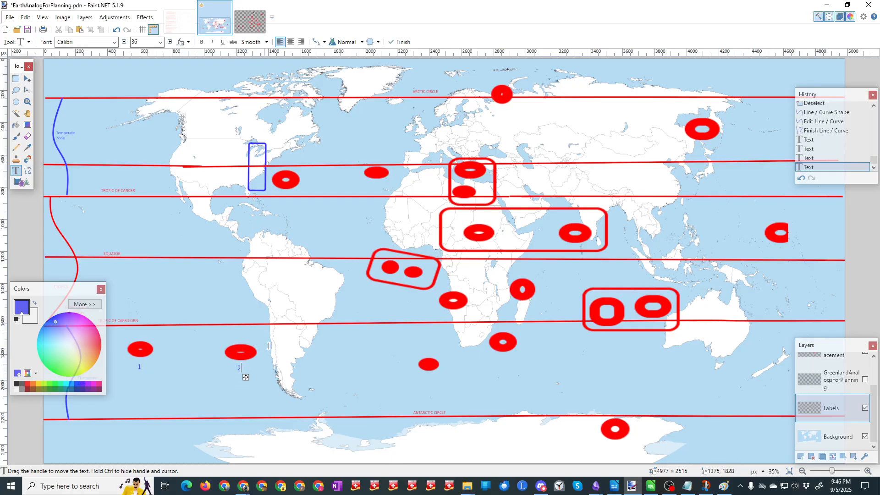
pyautogui.click(287, 192)
pyautogui.write('3')
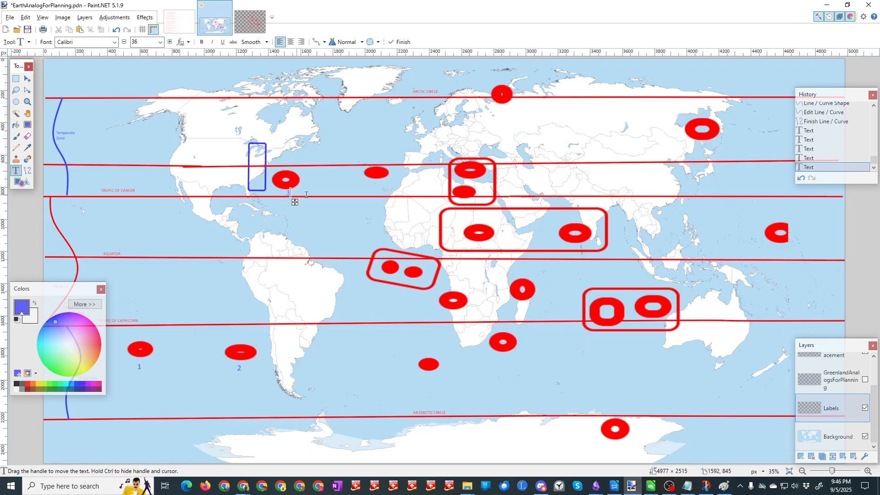
pyautogui.click(372, 181)
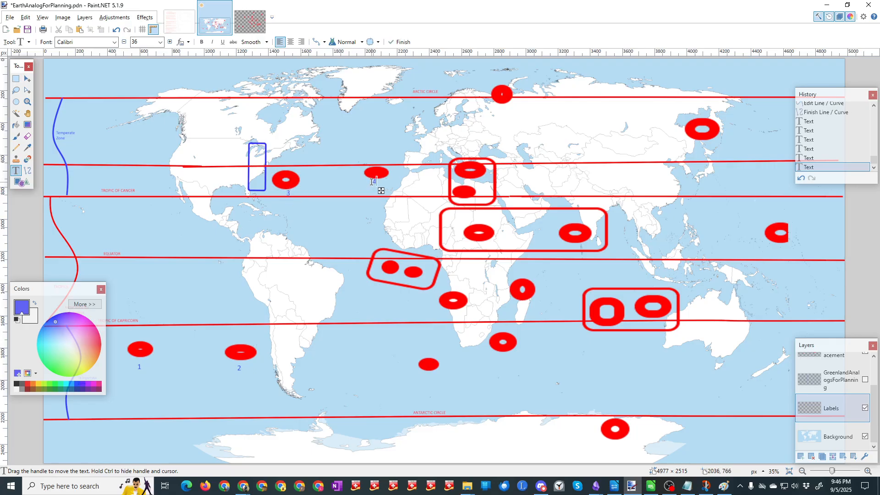
pyautogui.write('4')
# Step: Label the two markers in the tilted box off West Africa 5 and 6
pyautogui.click(383, 276)
pyautogui.write('4')
pyautogui.press('BackSpace')
pyautogui.write('5')
pyautogui.click(412, 282)
pyautogui.write('6')
# Step: Label the South Atlantic marker 7, the one off South Africa 8, the southwest African one 9 and the Madagascar one 10
pyautogui.click(430, 375)
pyautogui.write('7')
pyautogui.click(504, 358)
pyautogui.write('8')
pyautogui.click(458, 316)
pyautogui.write('9')
pyautogui.click(516, 304)
pyautogui.write('10')
# Step: Label the two boxed markers west of Australia 11 and 23, and the Antarctic marker 13
pyautogui.click(603, 293)
pyautogui.write('11')
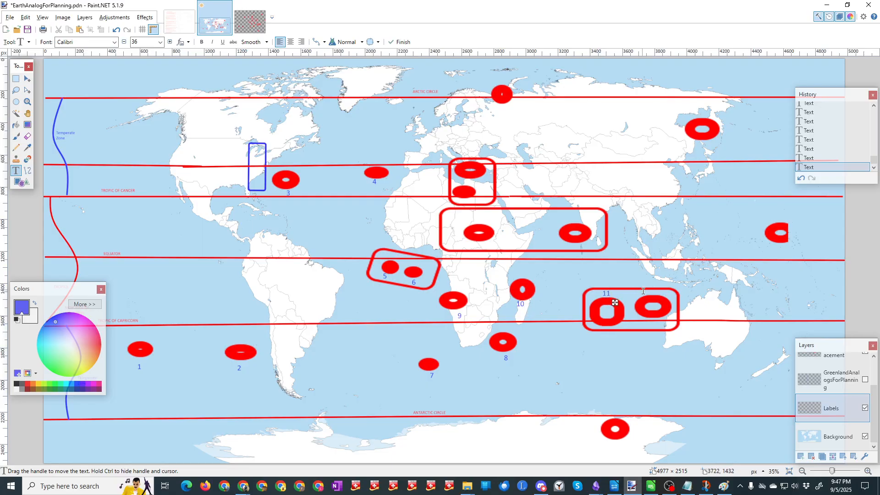
pyautogui.write('23')
pyautogui.click(611, 444)
pyautogui.write('13')
# Step: Label the marker on the Arctic Circle 14 and the two boxed Mediterranean markers 15 and 16
pyautogui.click(499, 108)
pyautogui.write('14')
pyautogui.click(484, 179)
pyautogui.write('15')
pyautogui.click(479, 191)
pyautogui.write('16')
# Step: Label the two markers in the wide box spanning North Africa to India 17 and 18
pyautogui.click(492, 221)
pyautogui.write('17')
pyautogui.click(577, 219)
pyautogui.write('18')
# Step: Label the eastern Siberia marker 19 and the easternmost Pacific marker 20, and save the map
pyautogui.click(678, 134)
pyautogui.write('19')
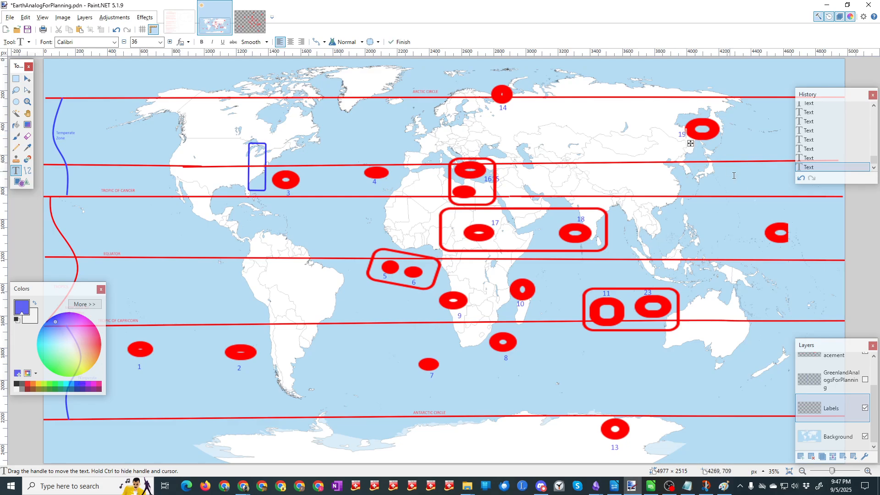
pyautogui.click(770, 248)
pyautogui.write('20')
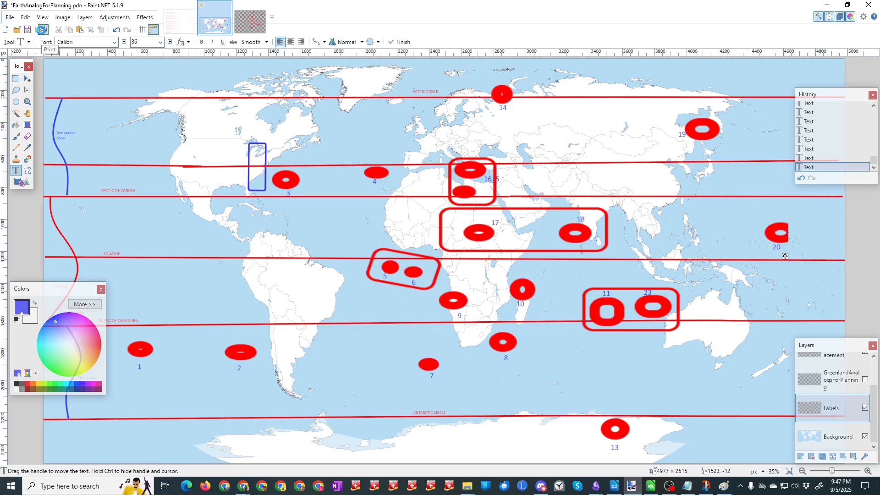
pyautogui.click(41, 30)
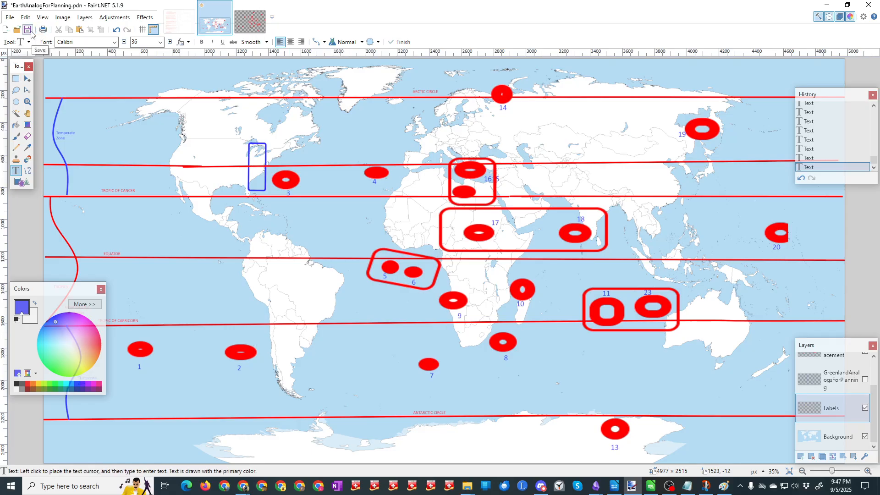
pyautogui.click(587, 355)
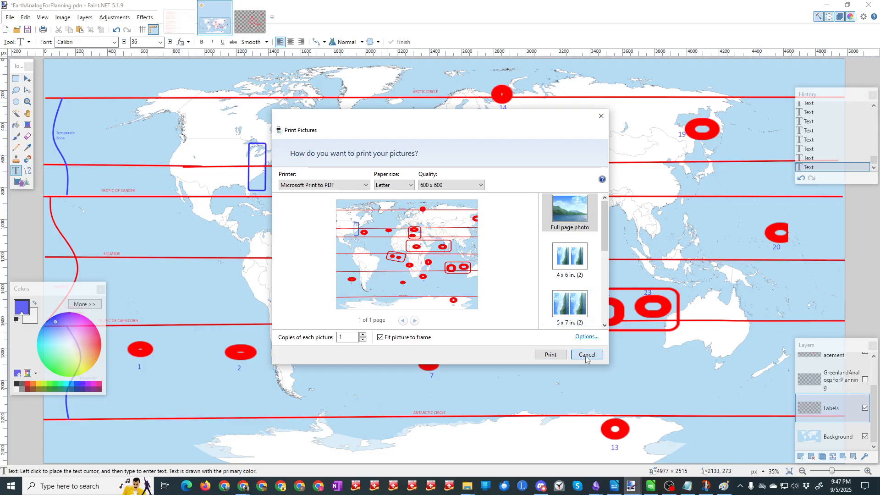
pyautogui.click(27, 30)
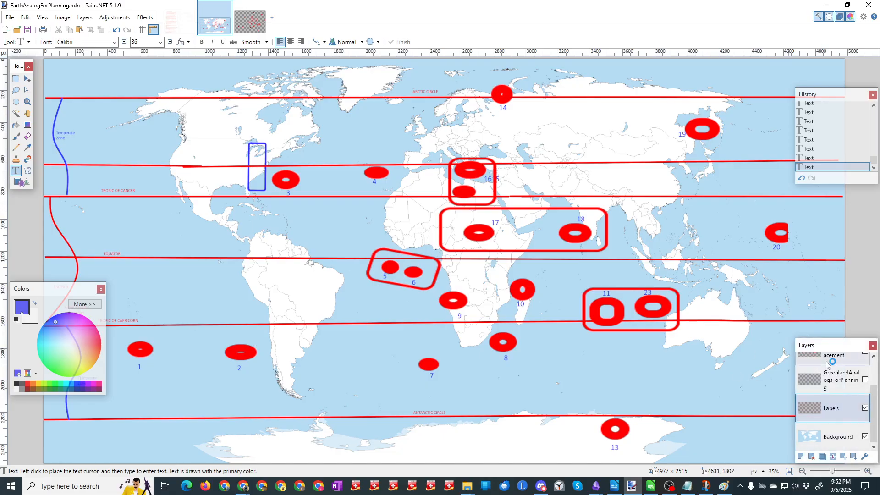
# Step: Paste the snipped convention scenarios list onto the Labels layer near Alaska and enlarge it to 488 × 594 px
pyautogui.moveTo(708, 486)
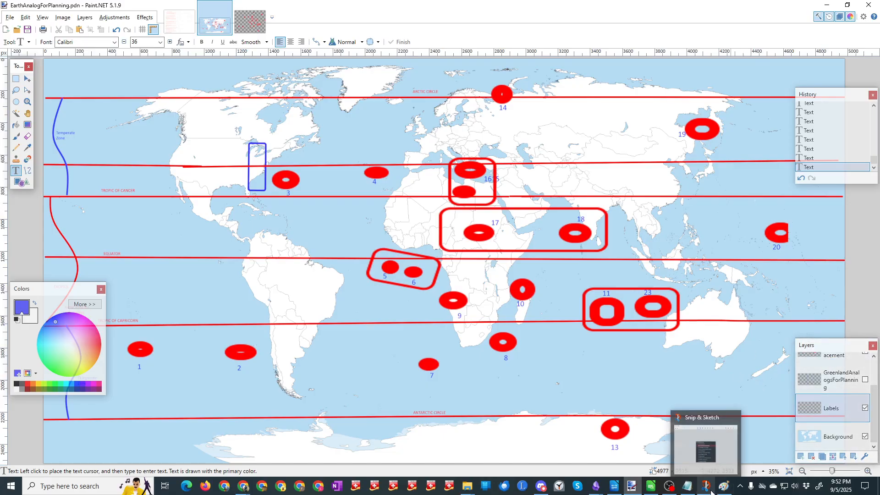
pyautogui.click(711, 421)
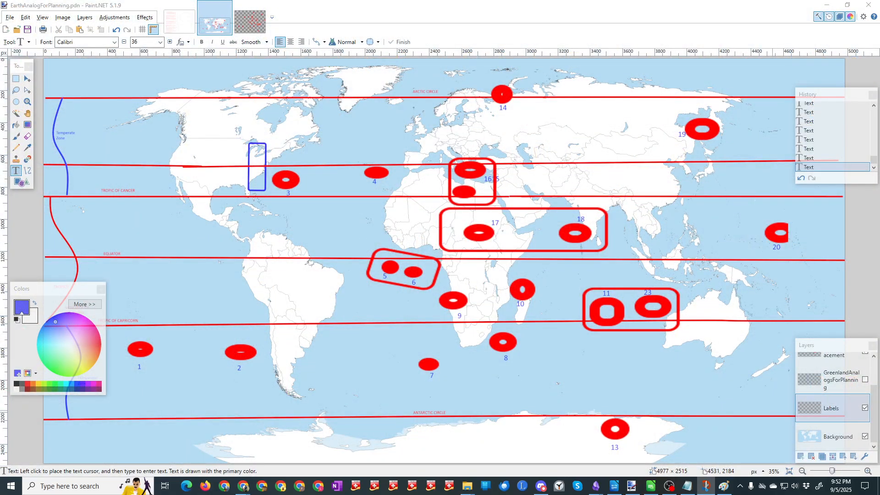
pyautogui.click(876, 405)
pyautogui.scroll(2, 875, 405)
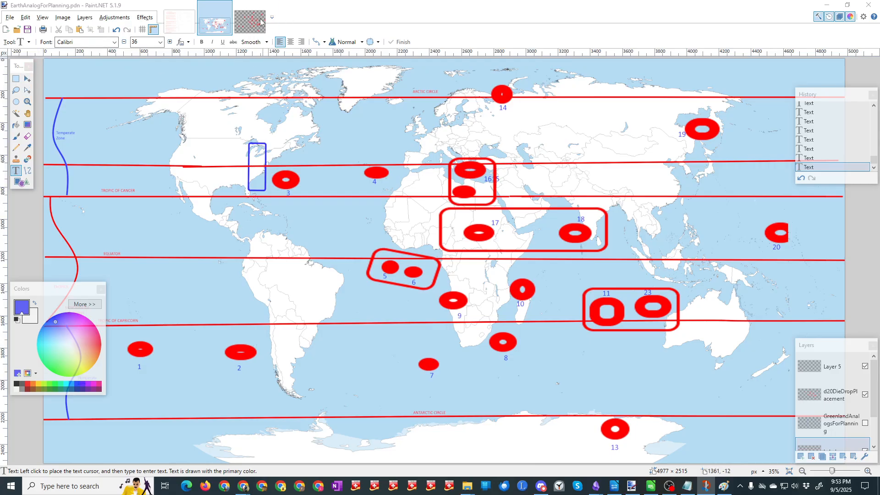
pyautogui.click(214, 9)
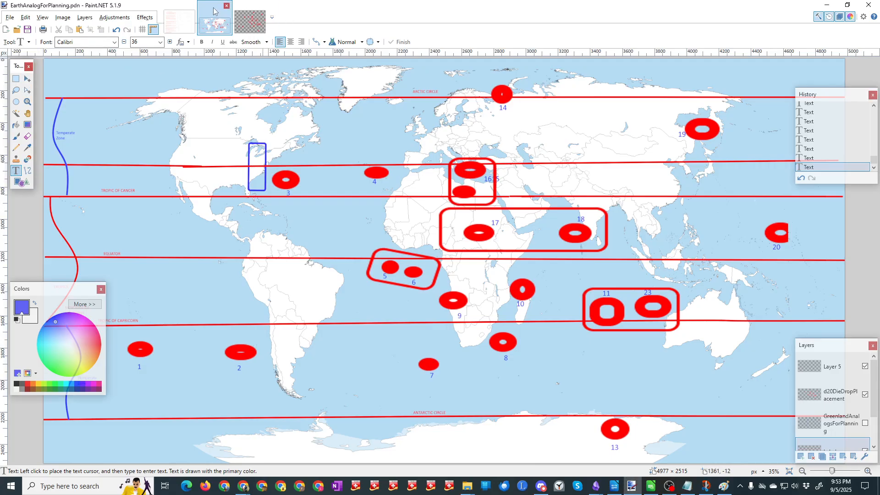
pyautogui.hotkey('ctrl', 'v')
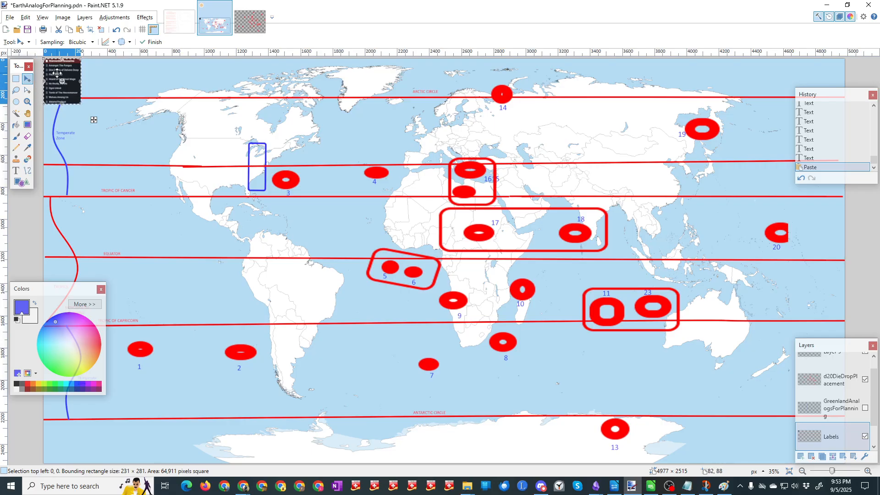
pyautogui.moveTo(94, 119); pyautogui.dragTo(148, 135)
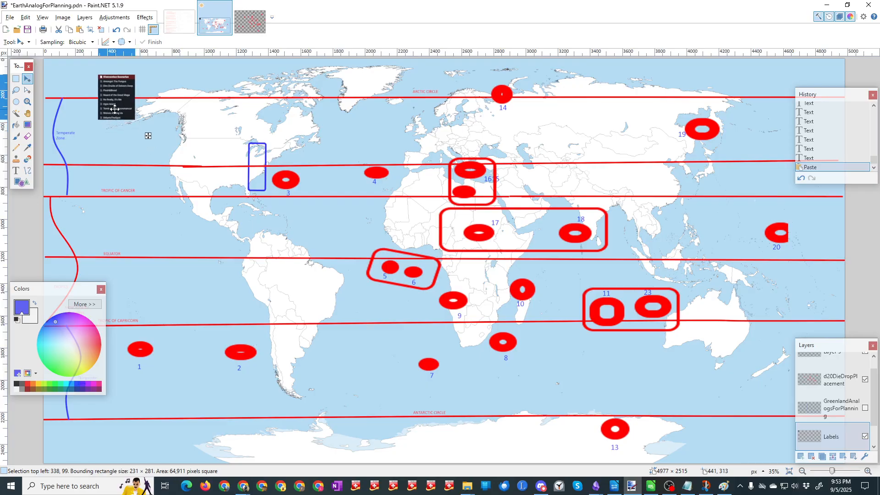
pyautogui.moveTo(115, 109); pyautogui.dragTo(175, 171)
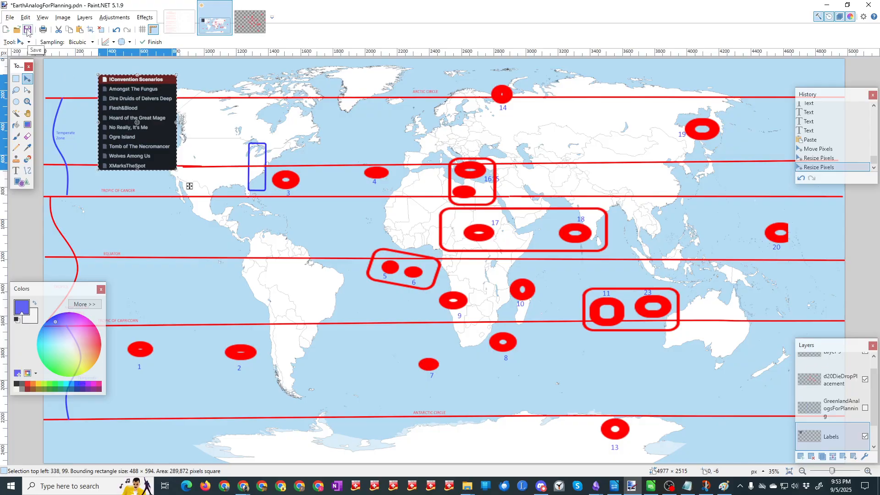
# Step: Cut the enlarged scenarios list, and undo the cut, resizing, move and paste on the Labels layer
pyautogui.hotkey('ctrl', 'x')
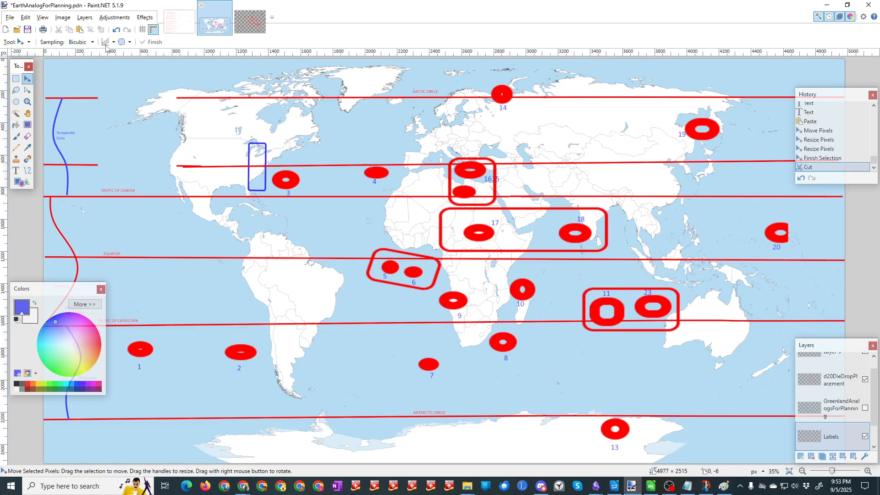
pyautogui.hotkey('ctrl', 'z')
pyautogui.hotkey('ctrl', 'z')
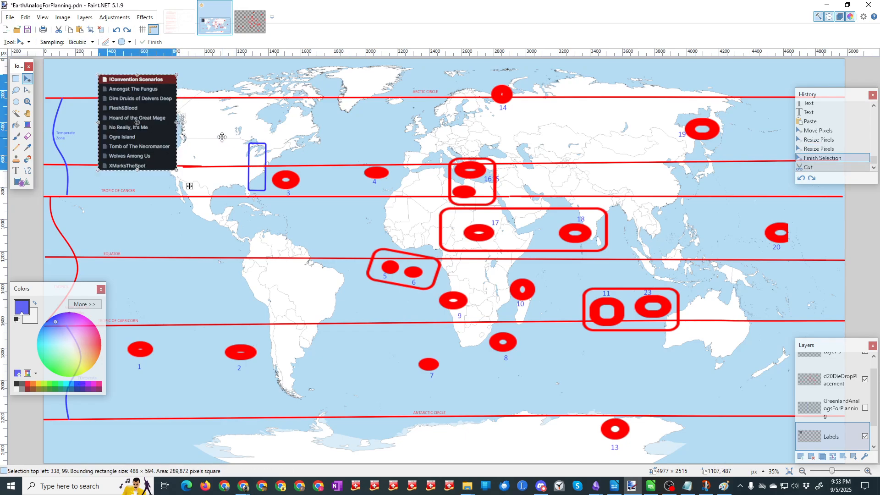
pyautogui.hotkey('ctrl', 'z')
pyautogui.hotkey('ctrl', 'z')
pyautogui.hotkey('ctrl', 'z')
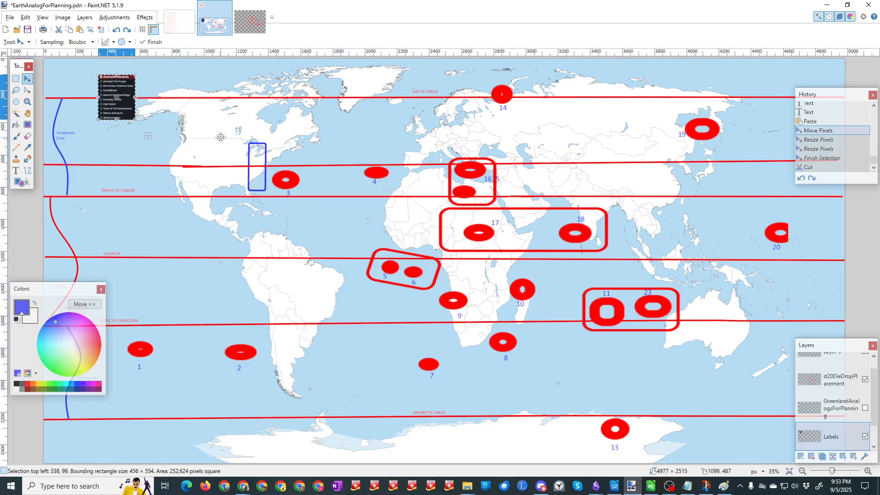
pyautogui.hotkey('ctrl', 'z')
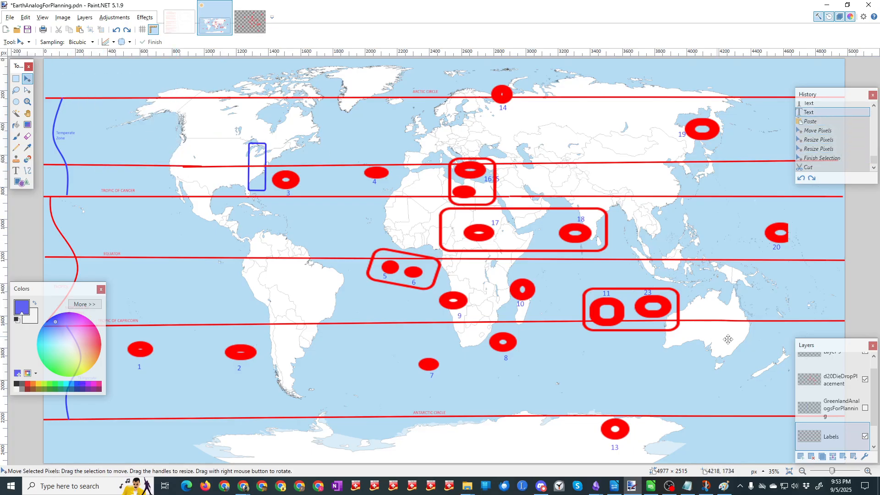
# Step: Paste the enlarged scenarios list onto Layer 5 with its upper-left corner at about 270, 80, save the map and deselect
pyautogui.moveTo(875, 389); pyautogui.dragTo(876, 367)
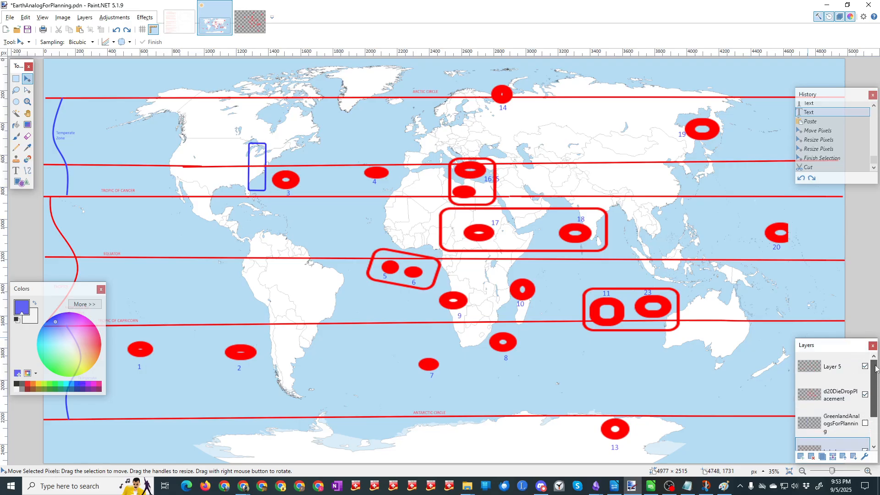
pyautogui.click(820, 372)
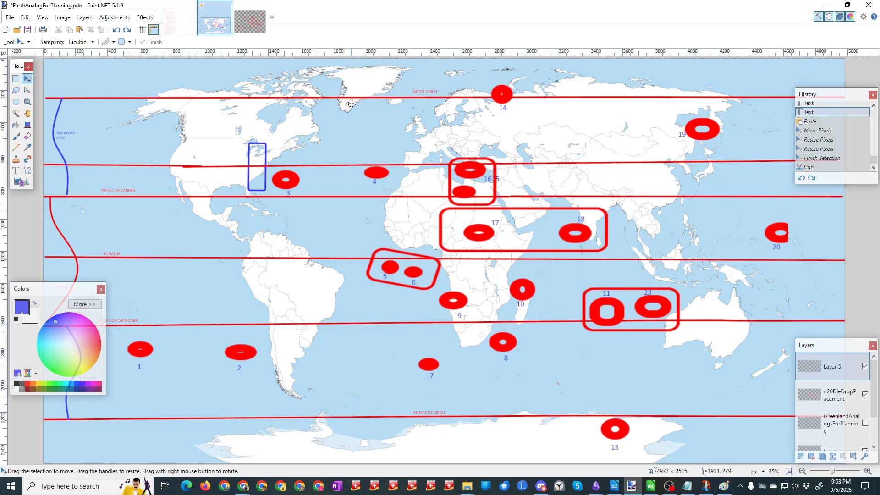
pyautogui.hotkey('ctrl', 'v')
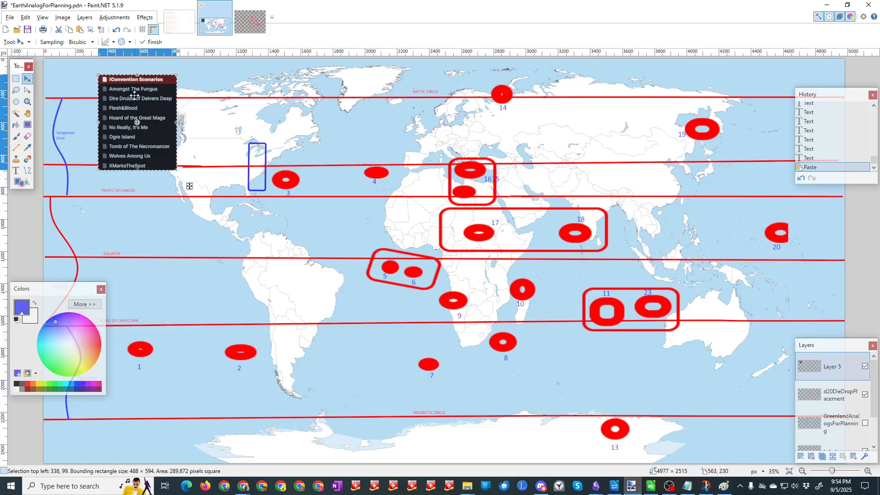
pyautogui.moveTo(134, 95); pyautogui.dragTo(110, 97)
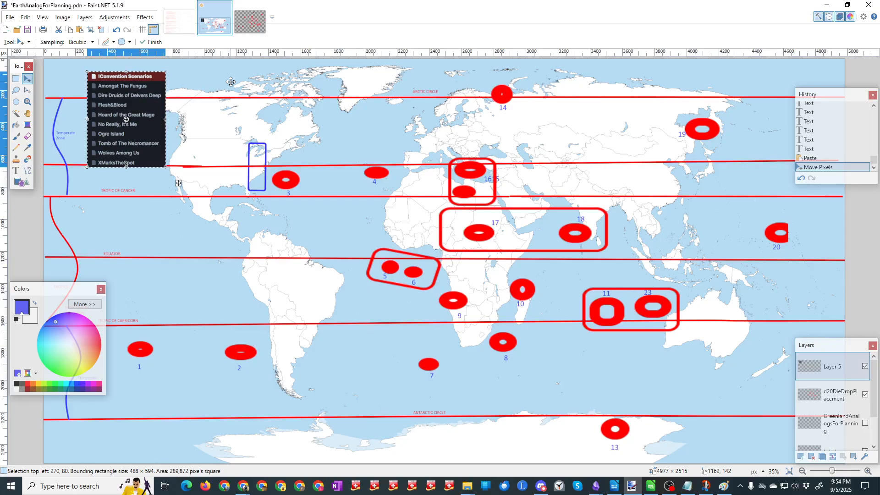
pyautogui.click(27, 30)
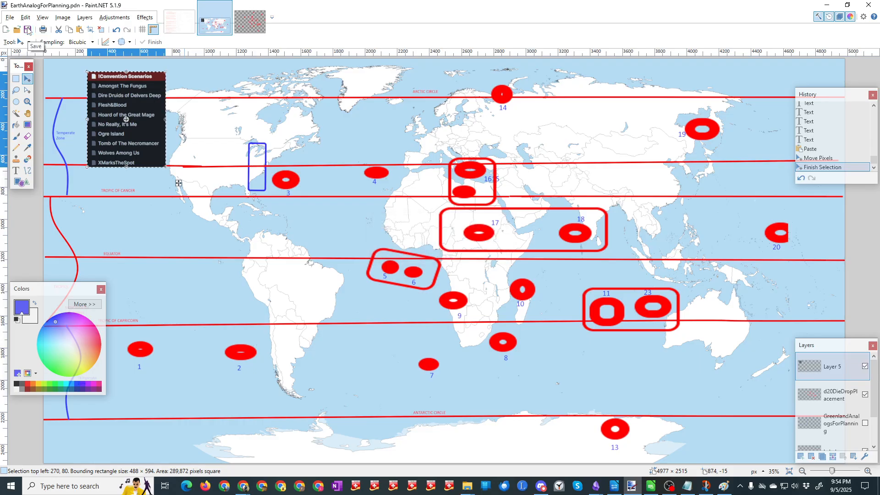
pyautogui.hotkey('ctrl', 'd')
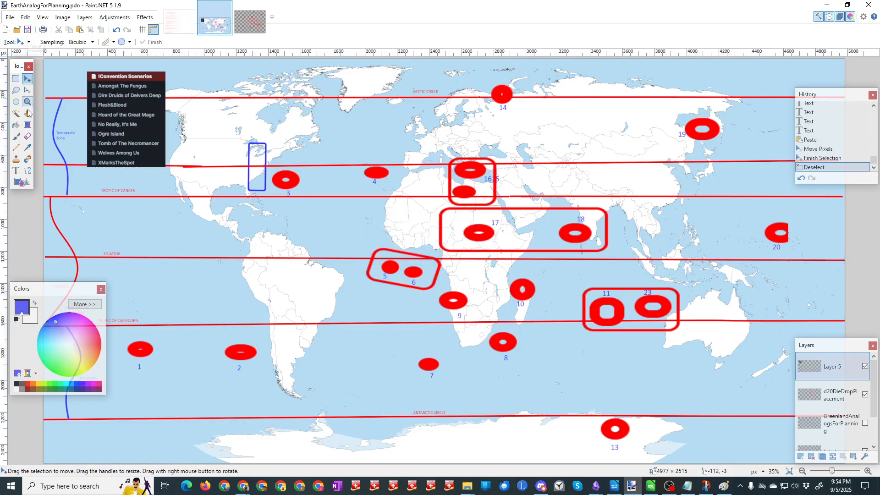
# Step: Add the blue text heading "9 Scenarios To Place" above the scenarios list and save the map
pyautogui.click(16, 170)
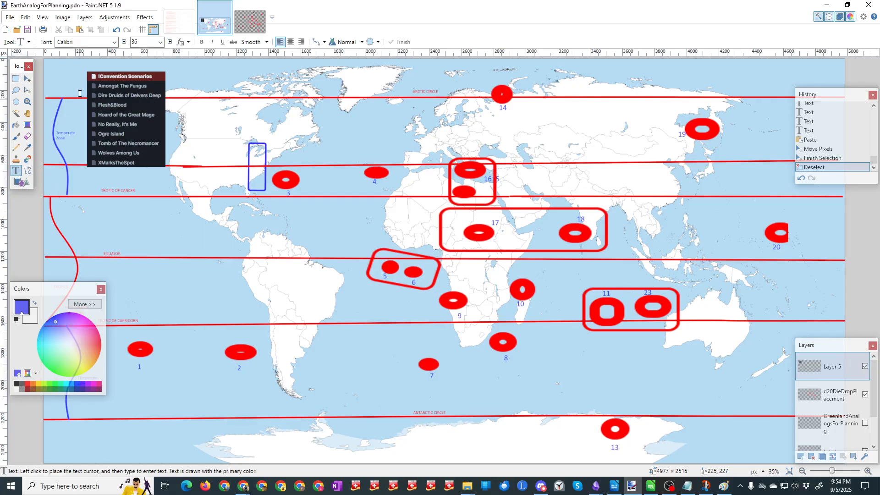
pyautogui.click(94, 69)
pyautogui.write('9Scena')
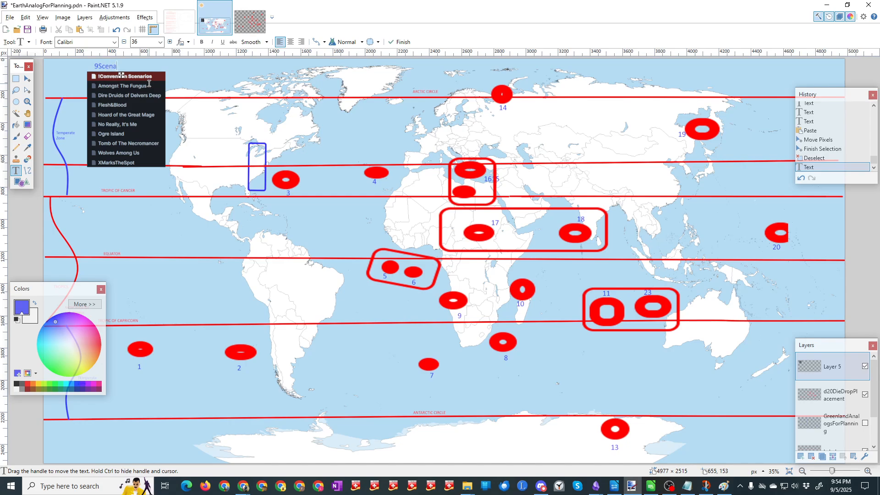
pyautogui.write('rios')
pyautogui.press('Left')
pyautogui.press('Left')
pyautogui.press('Left')
pyautogui.press('Left')
pyautogui.press('Left')
pyautogui.press('Left')
pyautogui.press('Left')
pyautogui.press('Left')
pyautogui.press('Right')
pyautogui.press('Right')
pyautogui.press('Right')
pyautogui.press('Right')
pyautogui.press('Right')
pyautogui.press('Right')
pyautogui.write('To Place')
pyautogui.click(28, 30)
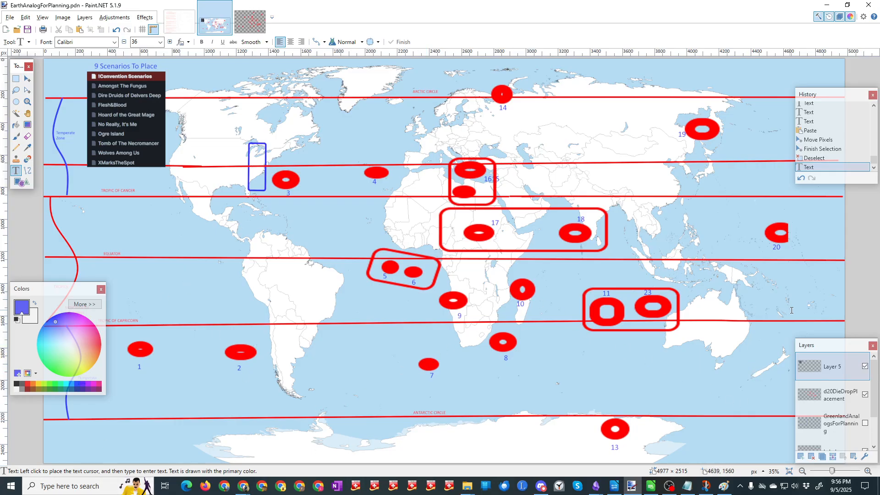
# Step: Show the GreenlandAnalogsForPlanning layer, and add a new sheet to the EarthIsland&ArchipelagoInfo spreadsheet in LibreOffice Calc
pyautogui.click(865, 423)
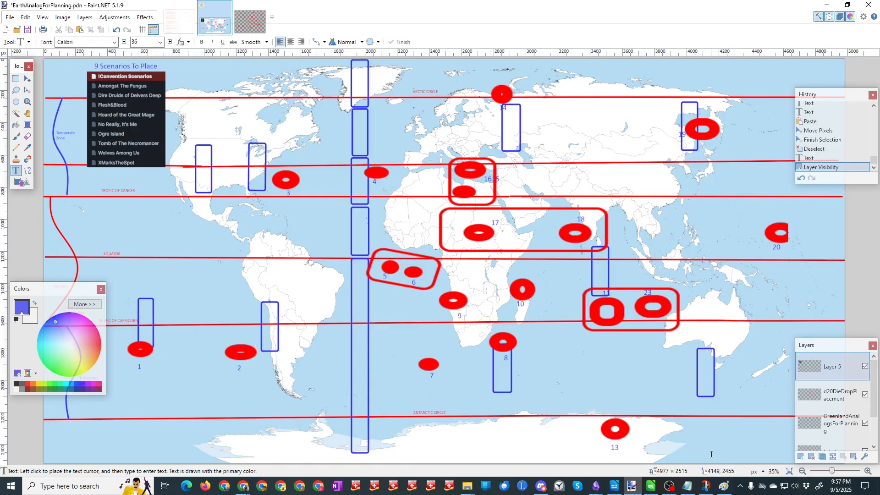
pyautogui.click(651, 489)
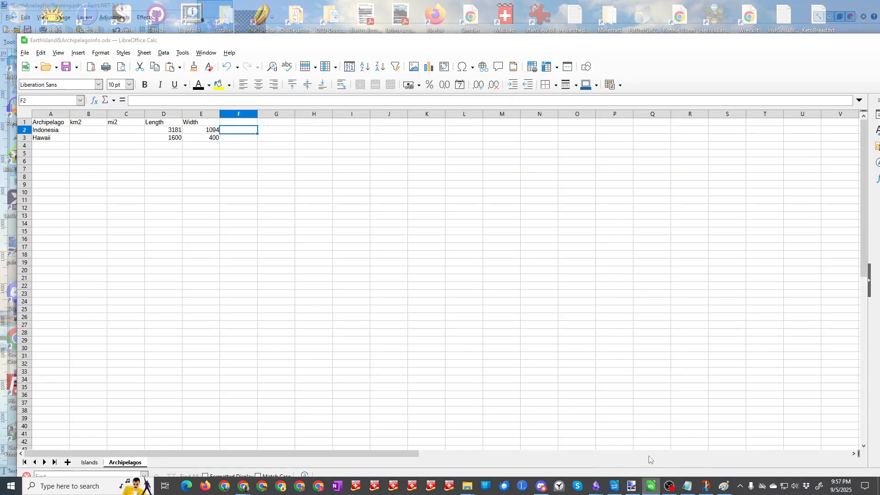
pyautogui.click(67, 462)
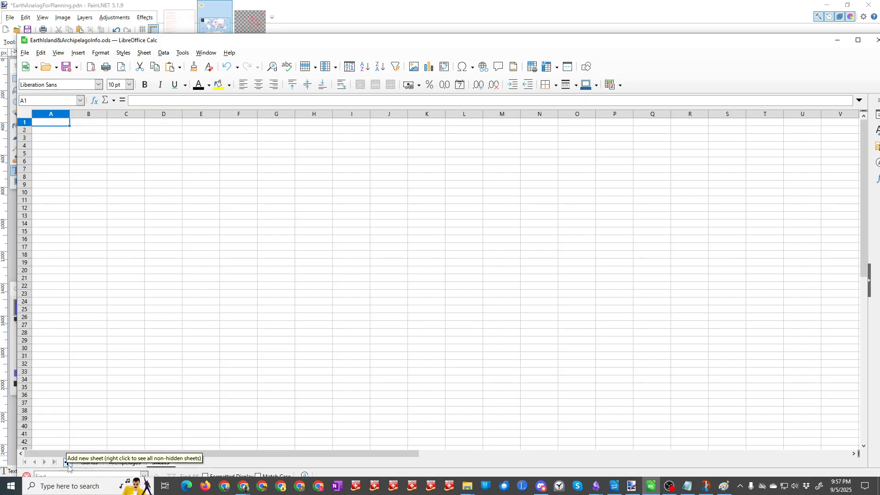
# Step: Rename the new Sheet3 as MyWorldBuilding
pyautogui.rightClick(165, 464)
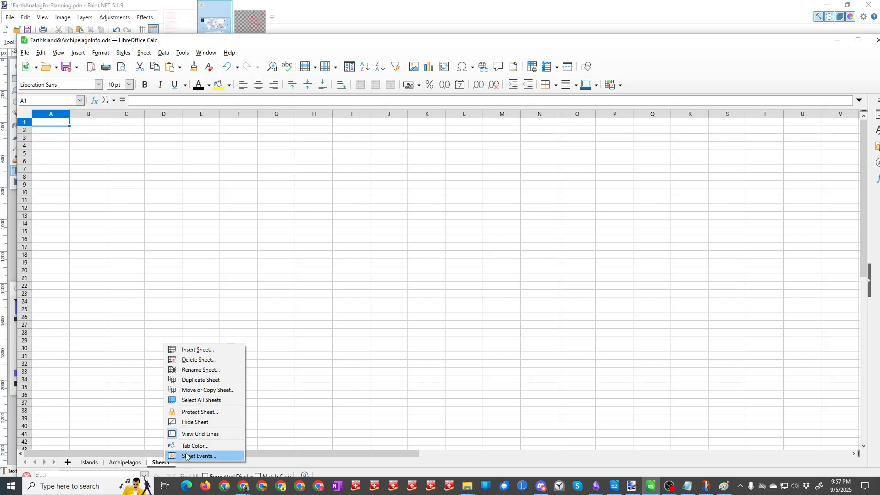
pyautogui.click(198, 371)
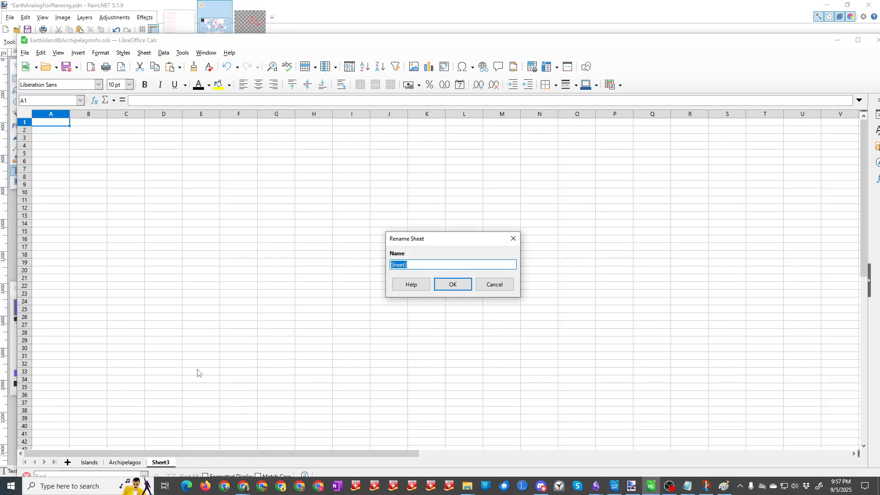
pyautogui.write('MyWorldBuilding')
pyautogui.press('Return')
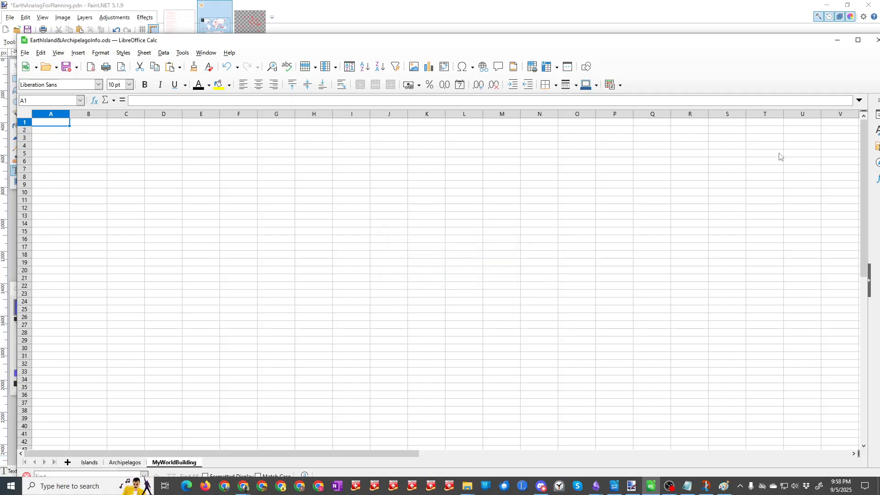
# Step: Arrange the spreadsheet side by side with the Paint.NET map and move the Colors window down off die-drop position 1
pyautogui.click(858, 40)
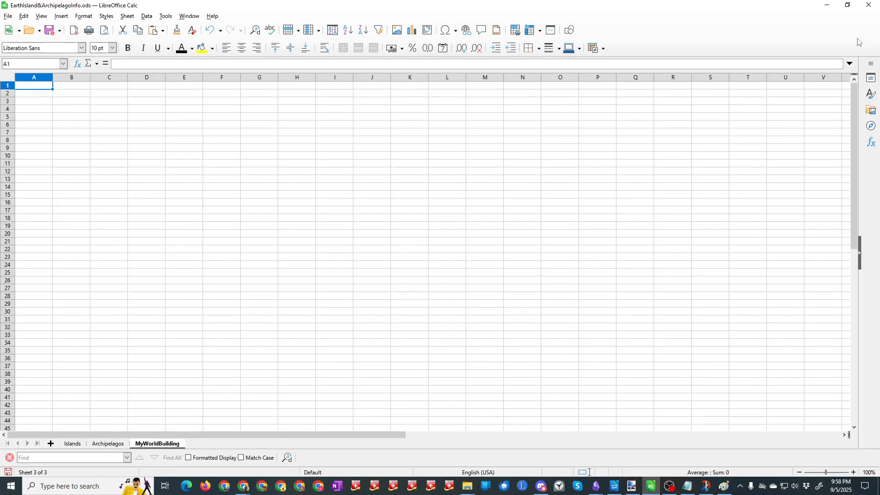
pyautogui.click(849, 8)
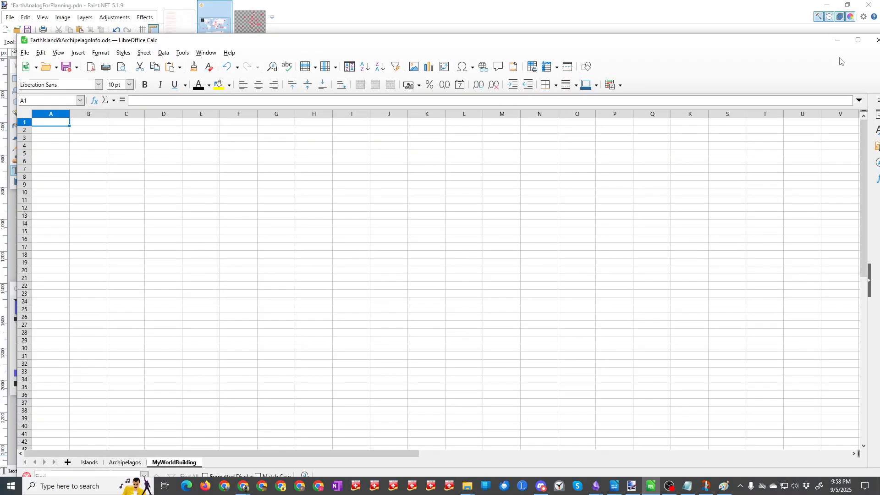
pyautogui.press('super+Right')
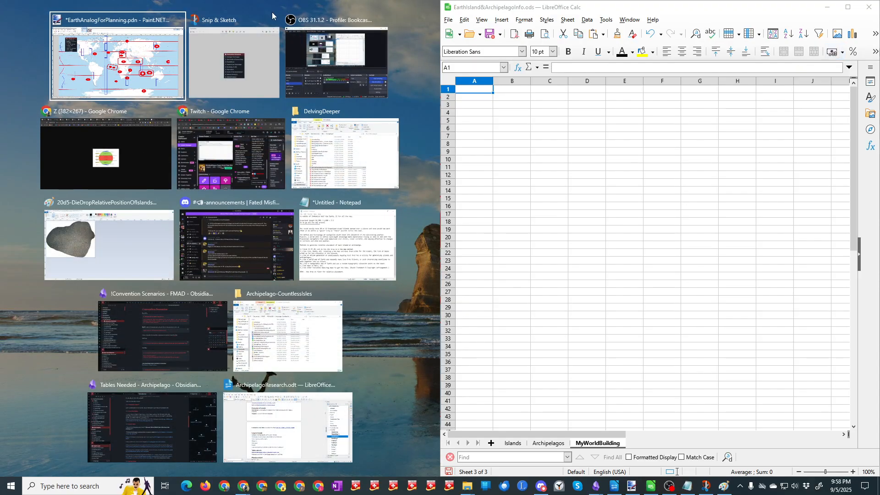
pyautogui.click(120, 33)
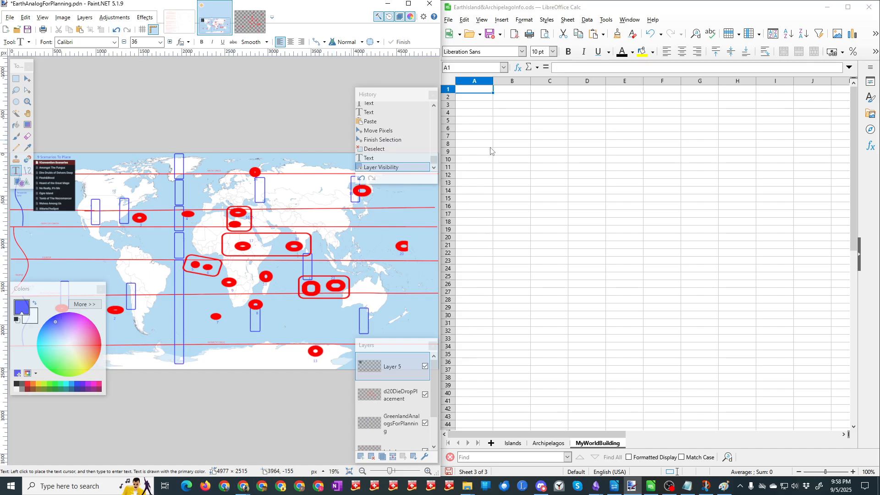
pyautogui.moveTo(48, 291); pyautogui.dragTo(48, 337)
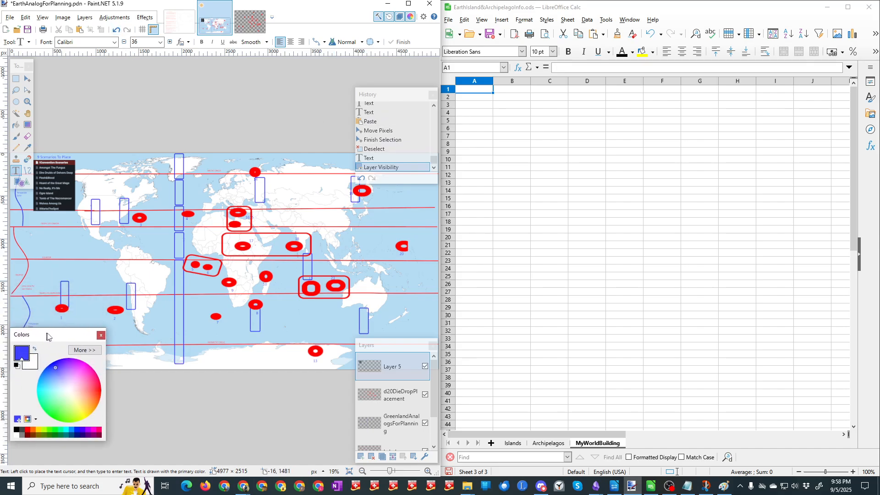
# Step: Enter the column headings NUMBER, CLIMATE ZONE and PAIRED? in cells A1 to C1 of the MyWorldBuilding sheet
pyautogui.click(482, 94)
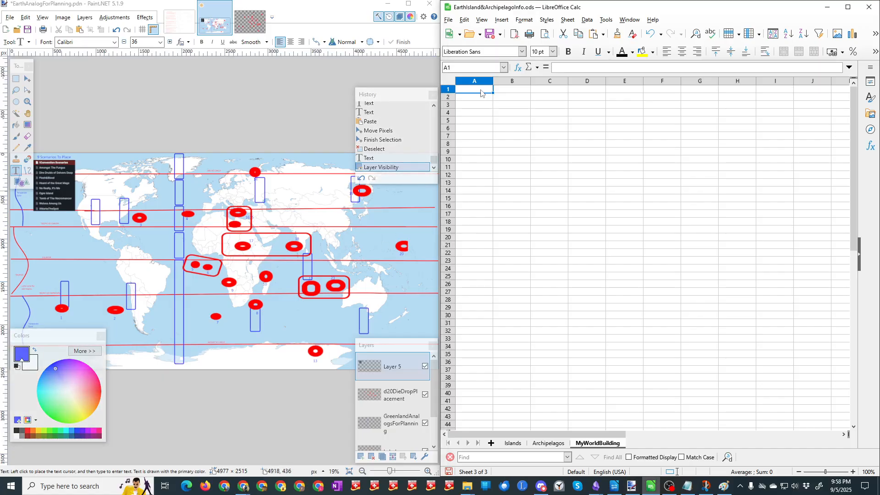
pyautogui.write('NUMBER')
pyautogui.press('Tab')
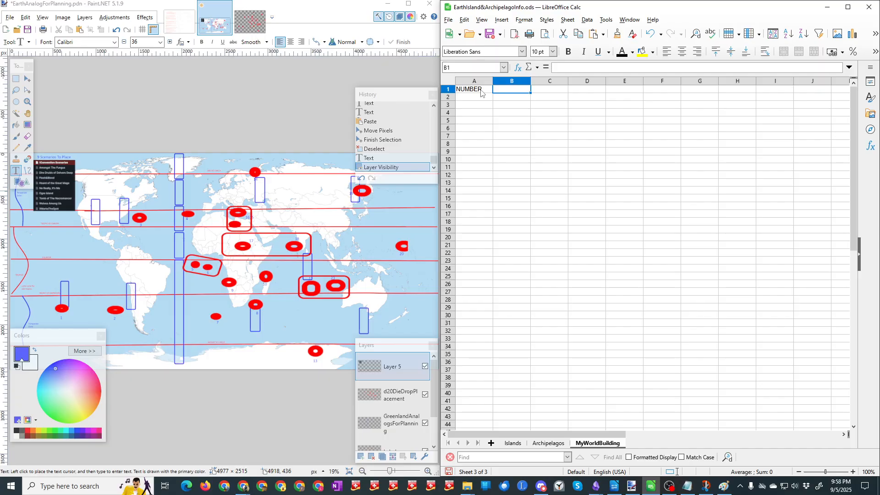
pyautogui.write('CLIMATE')
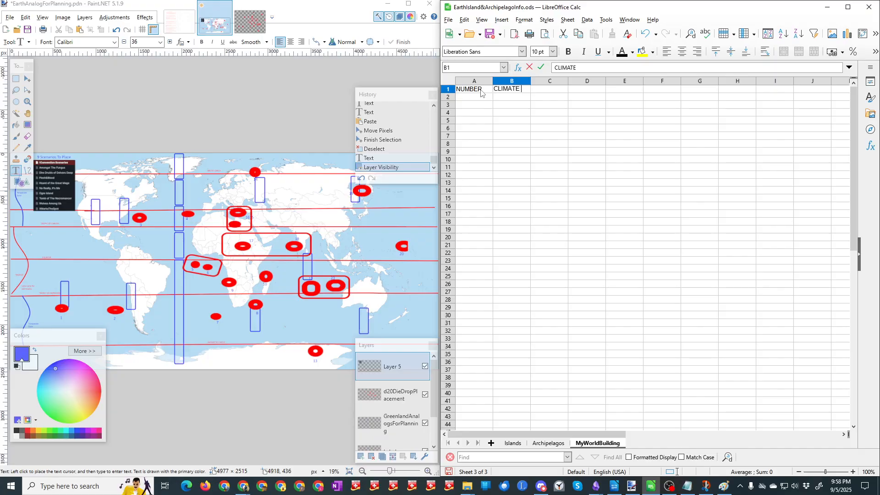
pyautogui.write(' ZONE')
pyautogui.press('Tab')
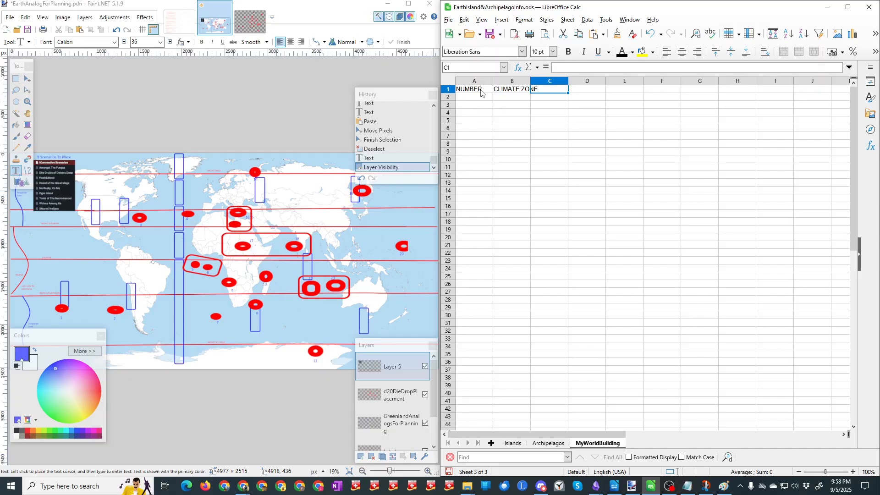
pyautogui.write('PAIRED')
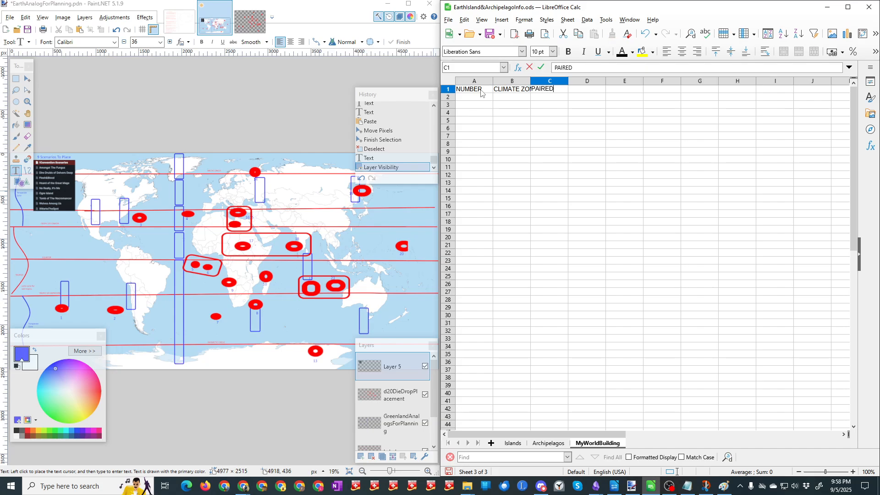
pyautogui.write('?')
pyautogui.press('Tab')
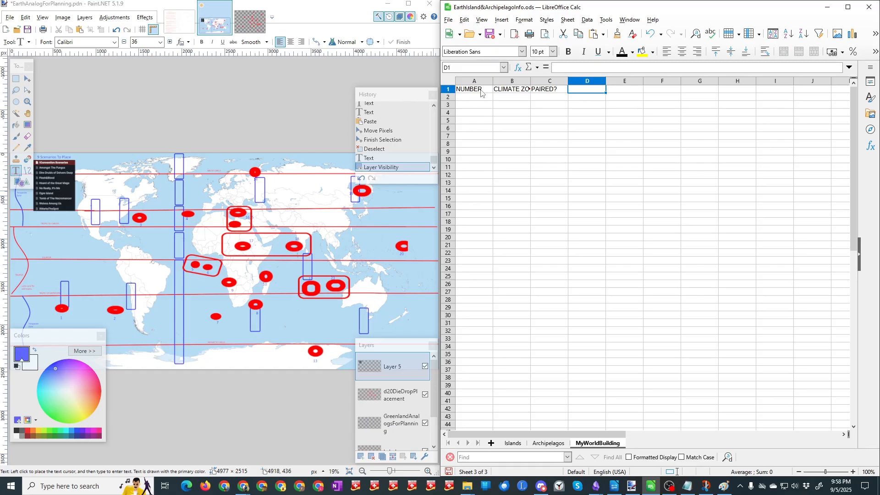
# Step: Fill the NUMBER column with 1 through 20, one number per cell from A2 to A21
pyautogui.click(479, 101)
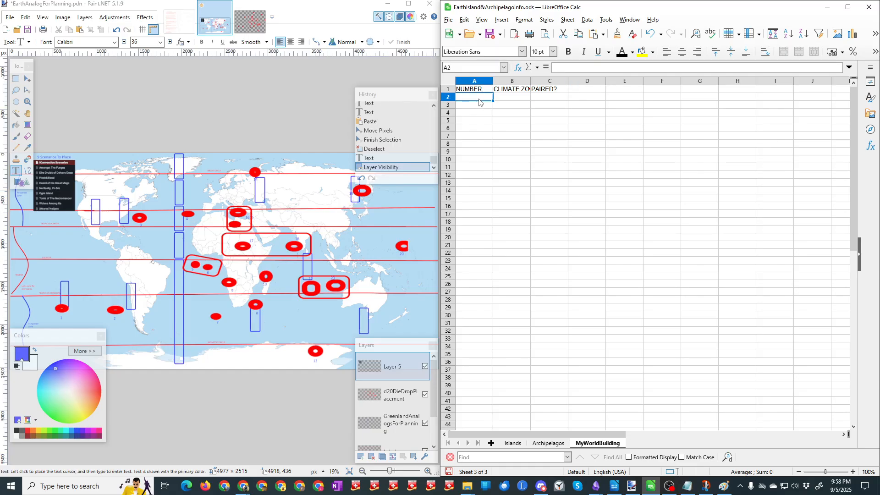
pyautogui.write('1 2 3 4 5 6')
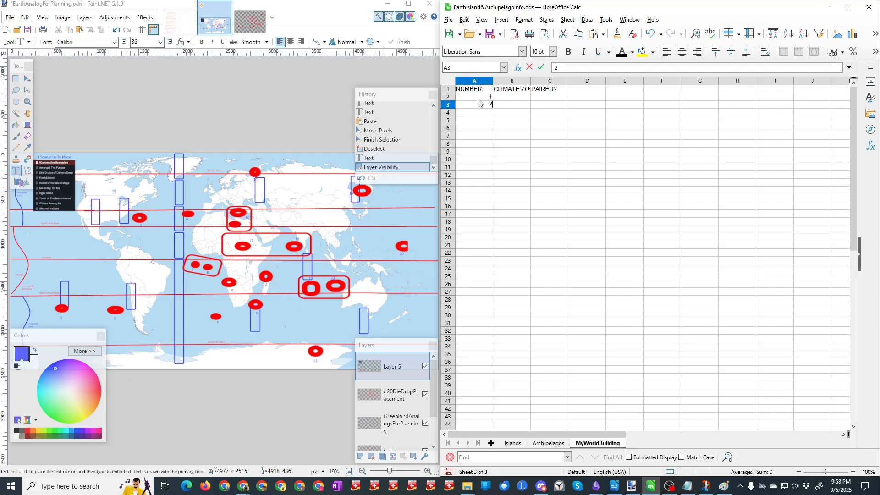
pyautogui.write(' 7 8 9 10')
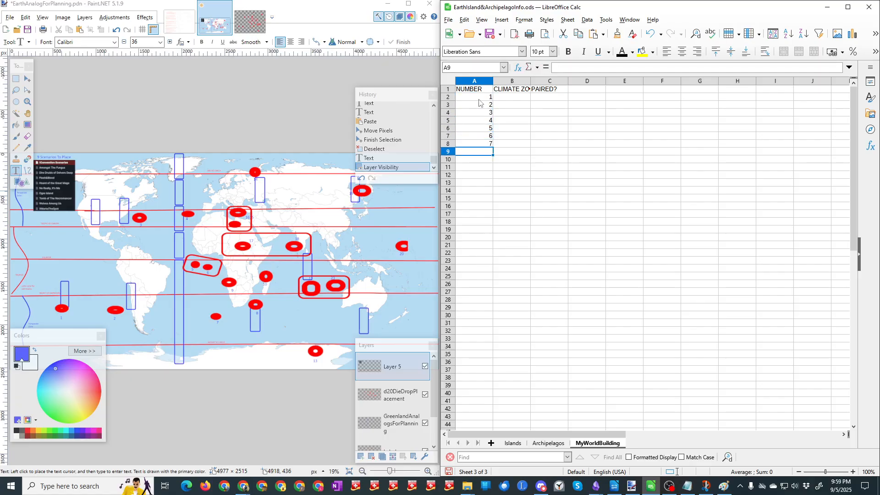
pyautogui.write(' 11 2')
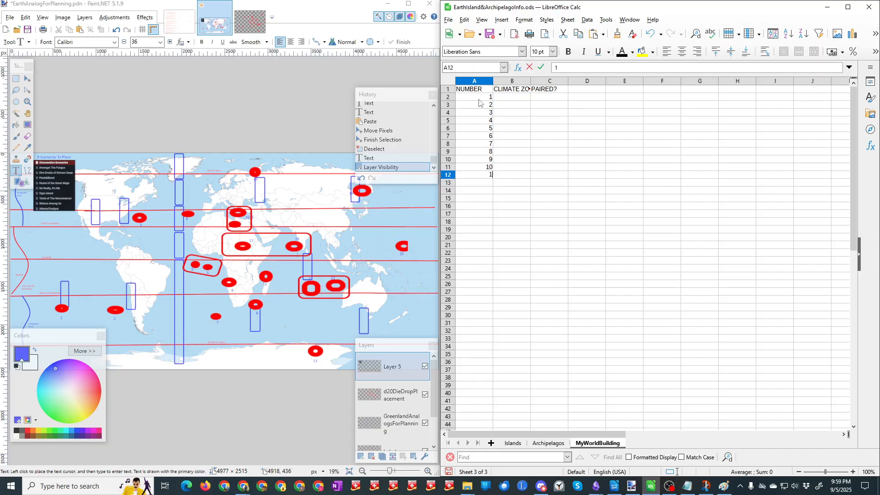
pyautogui.press('BackSpace')
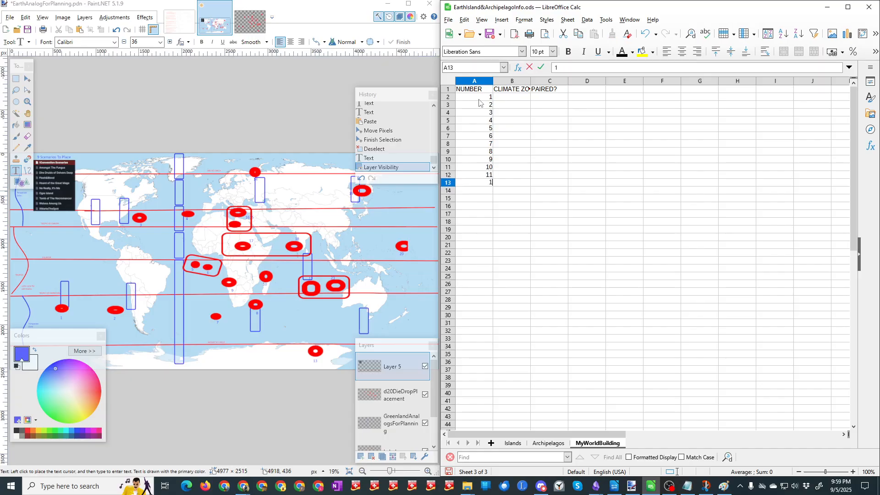
pyautogui.write('12')
pyautogui.press('Return')
pyautogui.write('13')
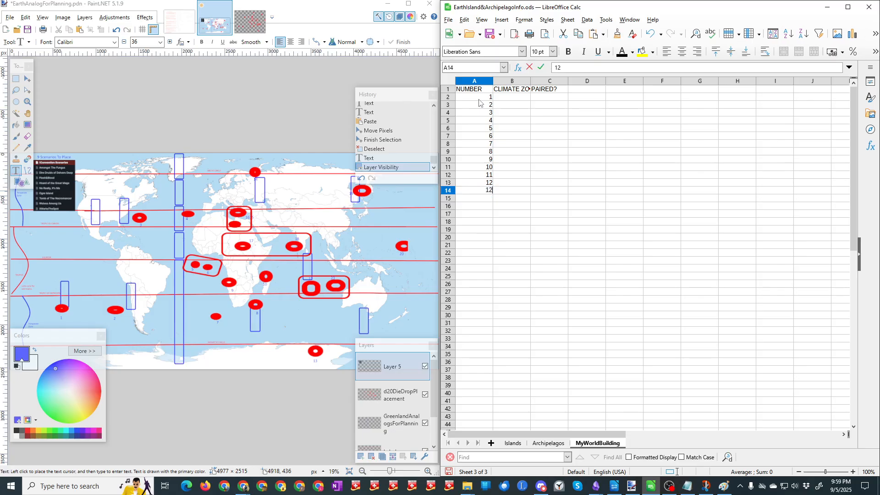
pyautogui.press('Up')
pyautogui.press('Down')
pyautogui.press('Down')
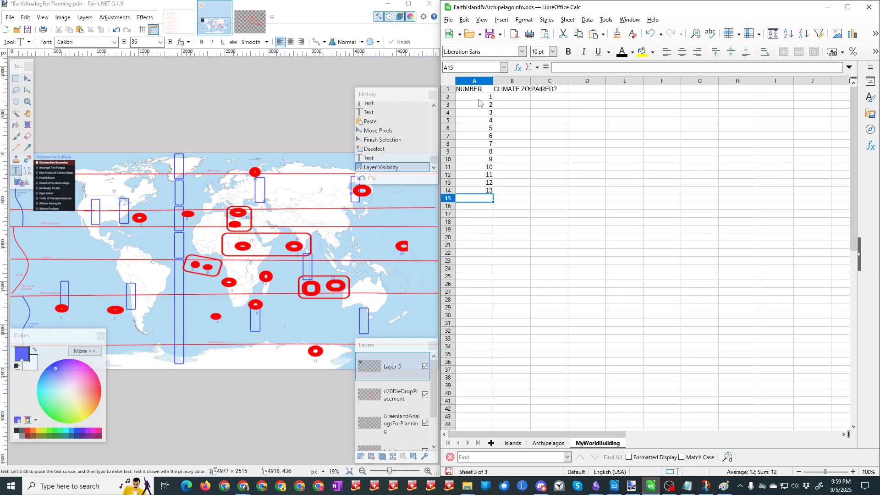
pyautogui.write('14')
pyautogui.press('Return')
pyautogui.write('15')
pyautogui.press('Return')
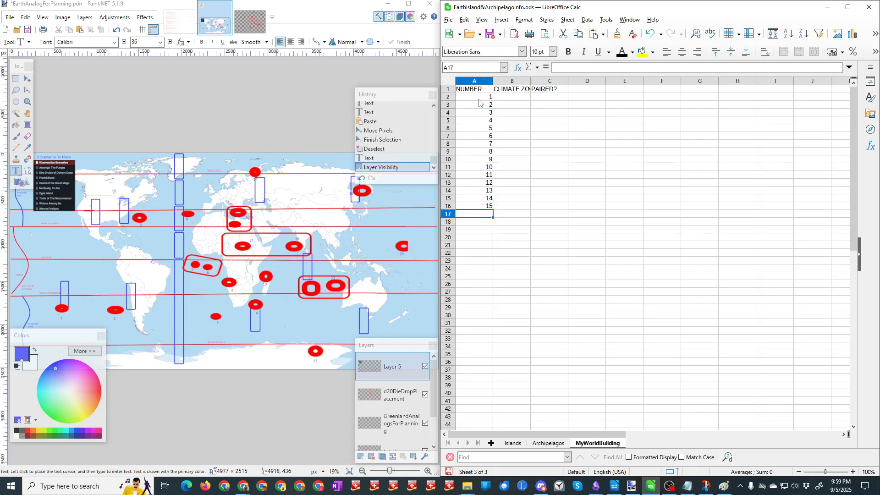
pyautogui.write('16')
pyautogui.press('Return')
pyautogui.write('17')
pyautogui.press('Return')
pyautogui.write('18')
pyautogui.press('Return')
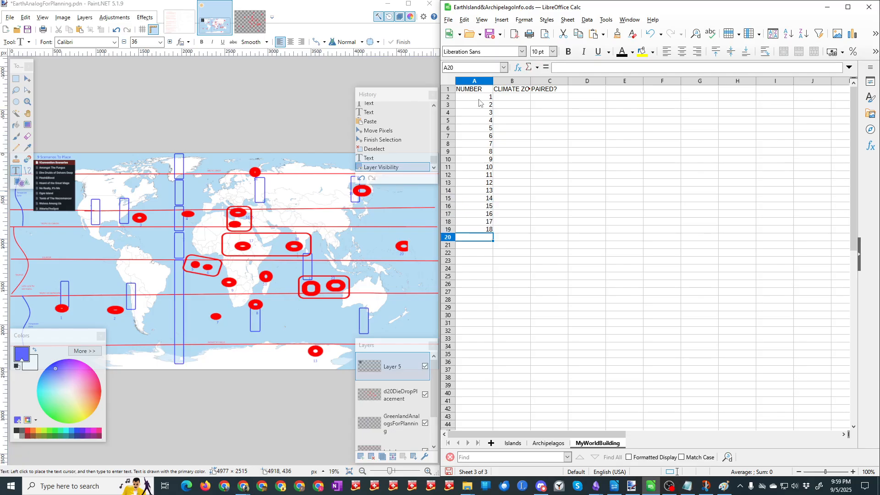
pyautogui.write('19')
pyautogui.press('Return')
pyautogui.write('20')
pyautogui.press('Return')
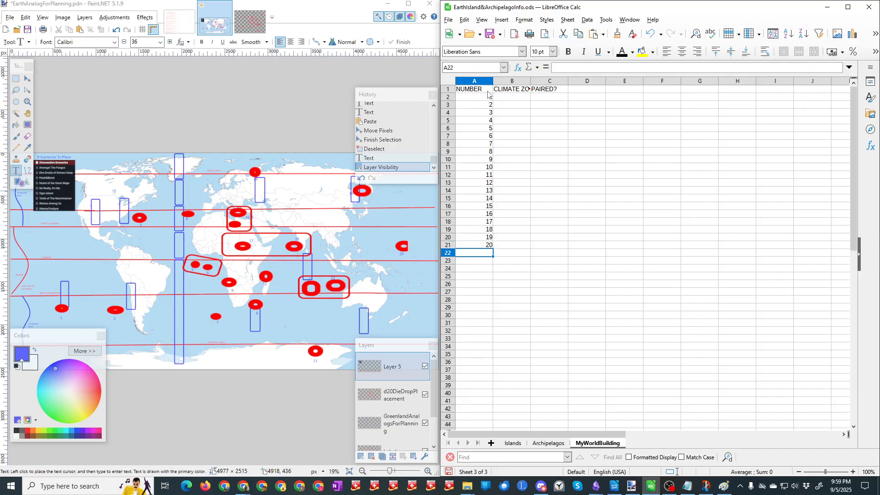
# Step: Fit the width of the CLIMATE ZONE column to its heading and make the headings in A1 to C1 bold
pyautogui.doubleClick(530, 80)
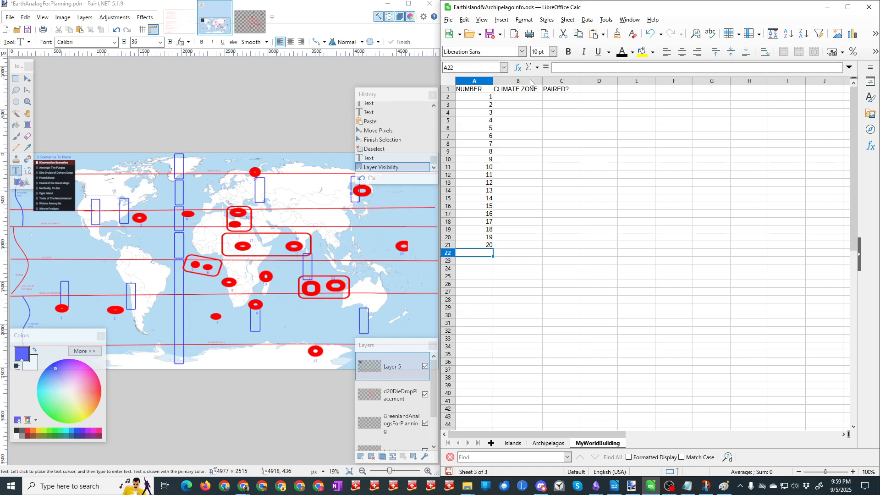
pyautogui.click(485, 89)
pyautogui.keyDown('shift'); pyautogui.click(559, 92); pyautogui.keyUp('shift')
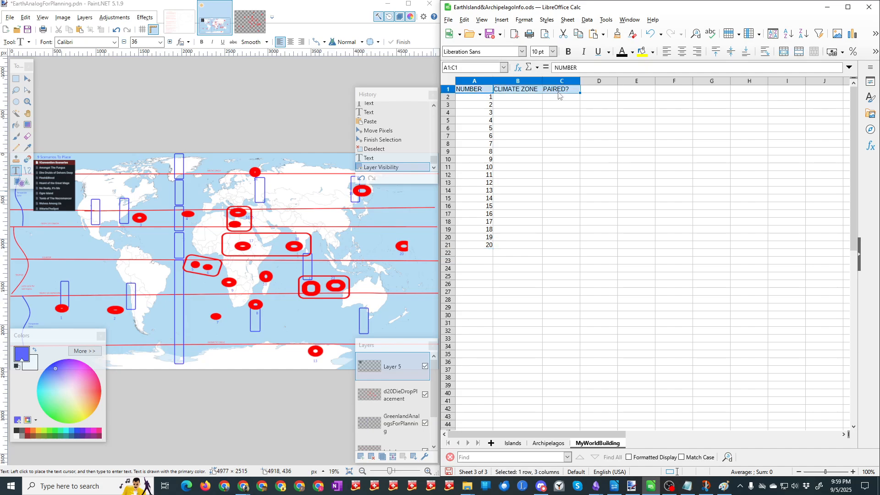
pyautogui.hotkey('ctrl', 'b')
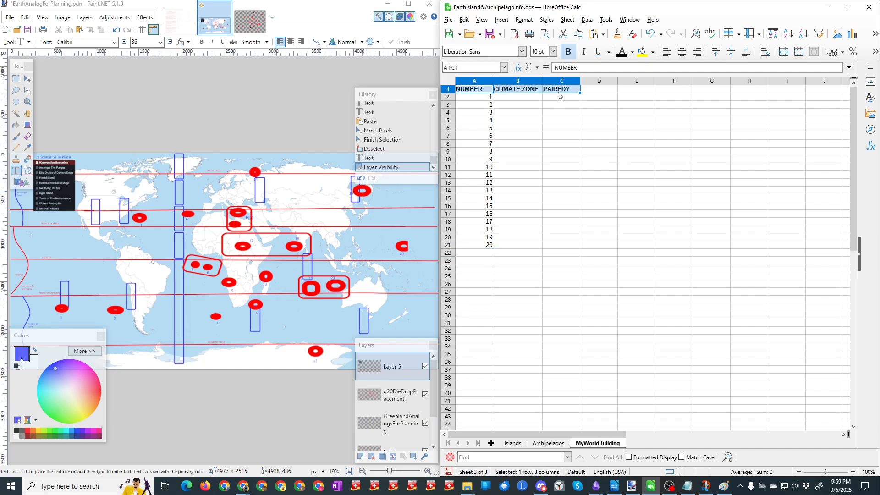
# Step: Save the spreadsheet and centre the contents of the NUMBER column horizontally
pyautogui.click(491, 43)
pyautogui.click(476, 85)
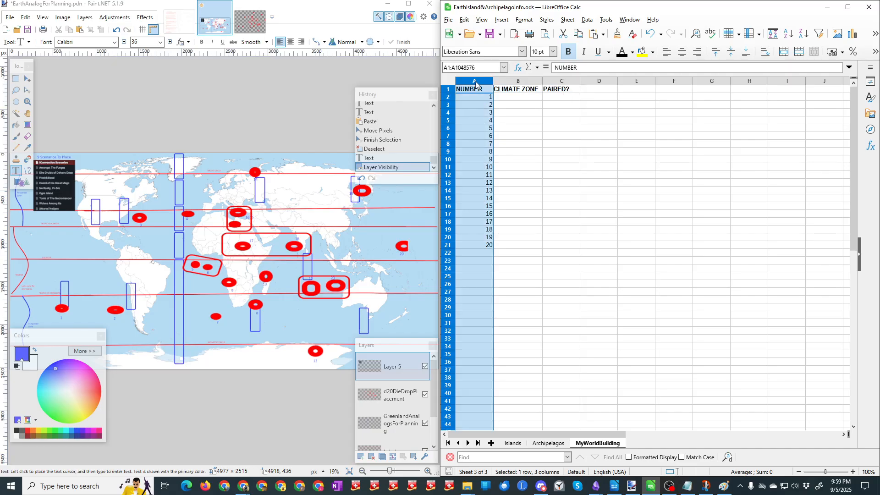
pyautogui.click(682, 51)
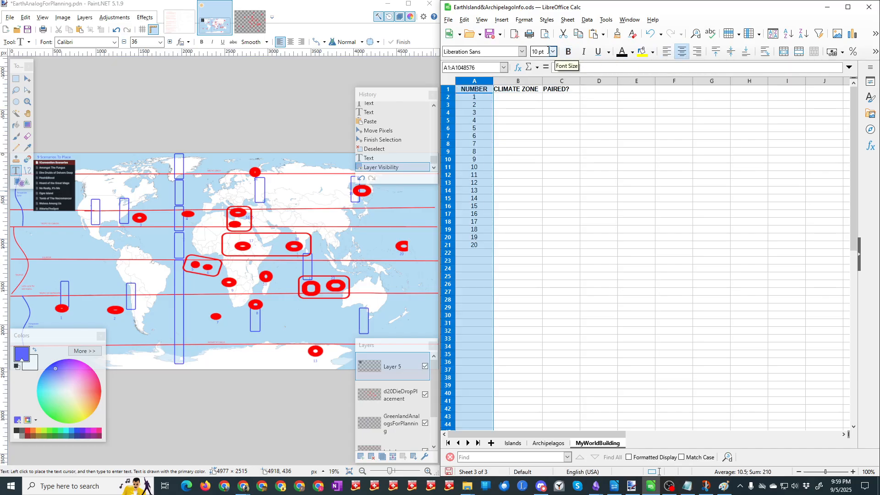
# Step: Enter South Temperate as the climate zone of numbers 1 and 2 in cells B2 and B3
pyautogui.click(517, 96)
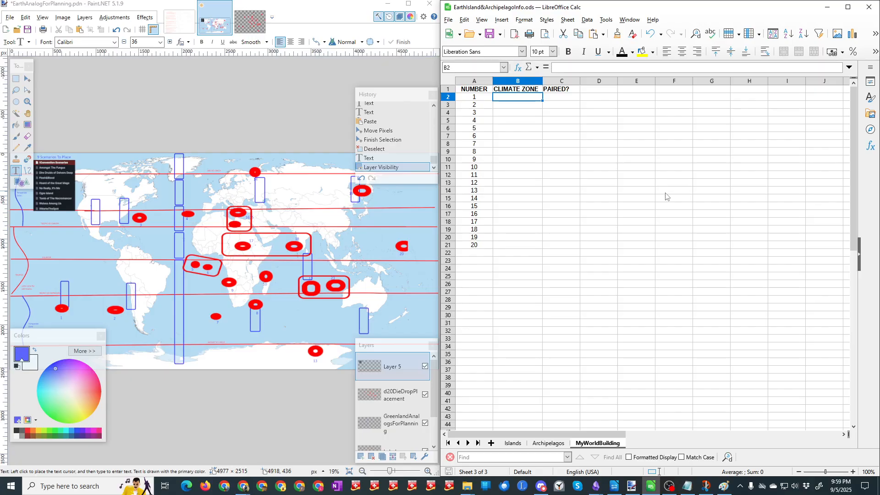
pyautogui.write('South Temperate')
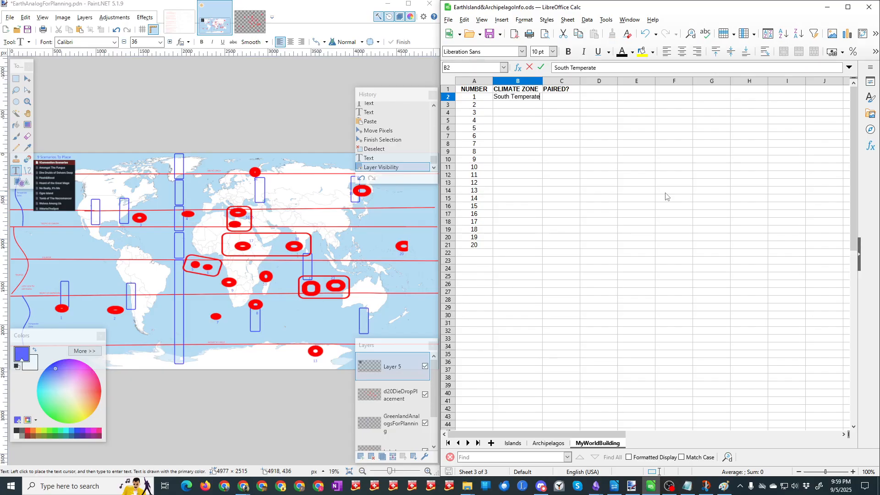
pyautogui.press('Return')
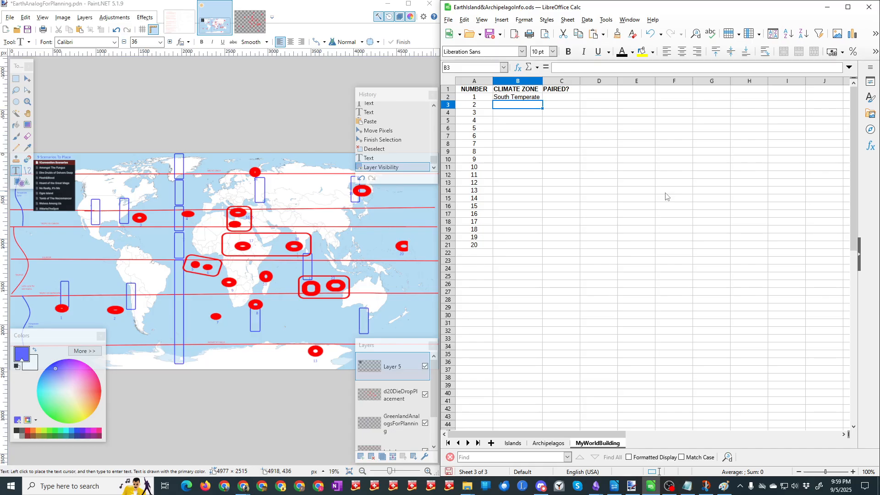
pyautogui.write('South Temperate')
pyautogui.press('Tab')
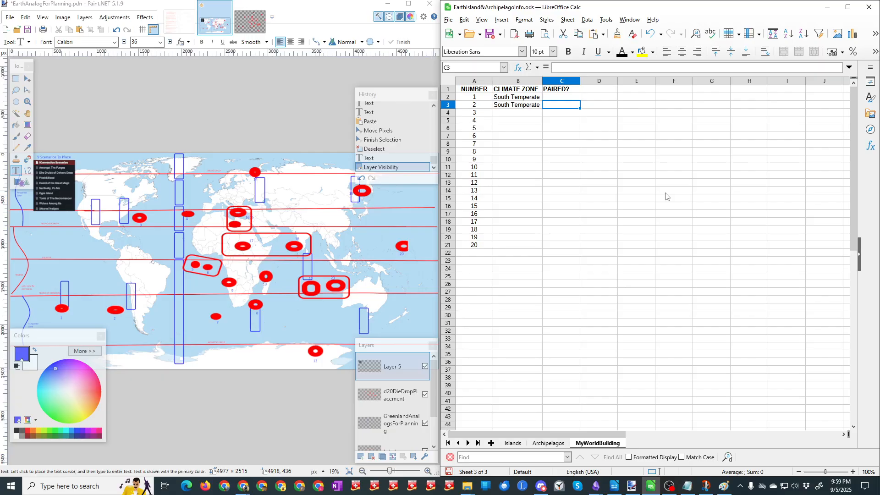
pyautogui.press('Return')
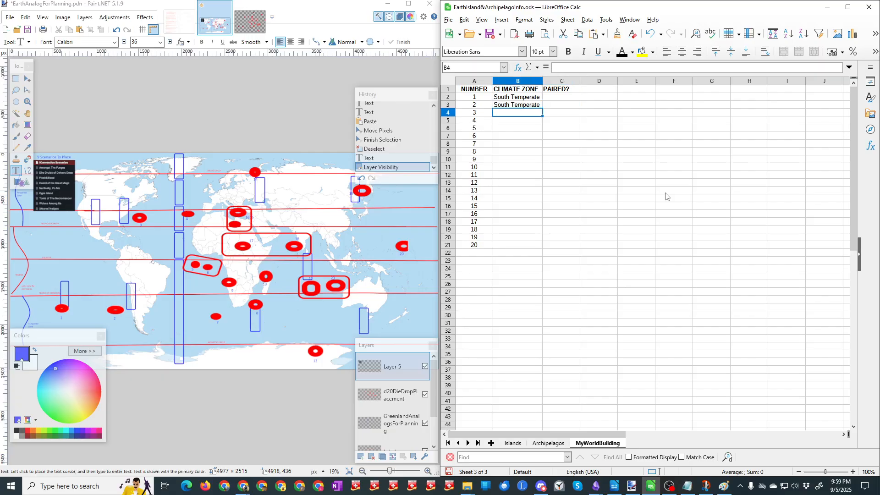
# Step: Enter North Temprate as the climate zone of numbers 3 and 4 in cells B4 and B5
pyautogui.write('North Tem')
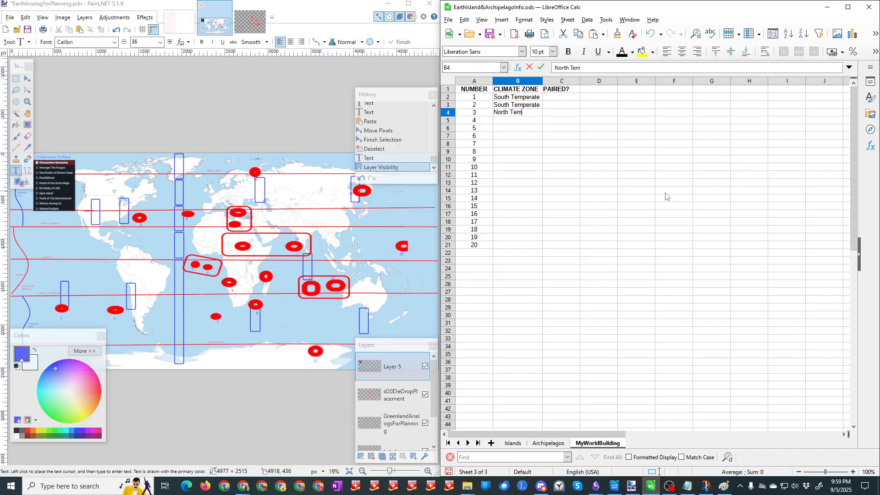
pyautogui.write('prate')
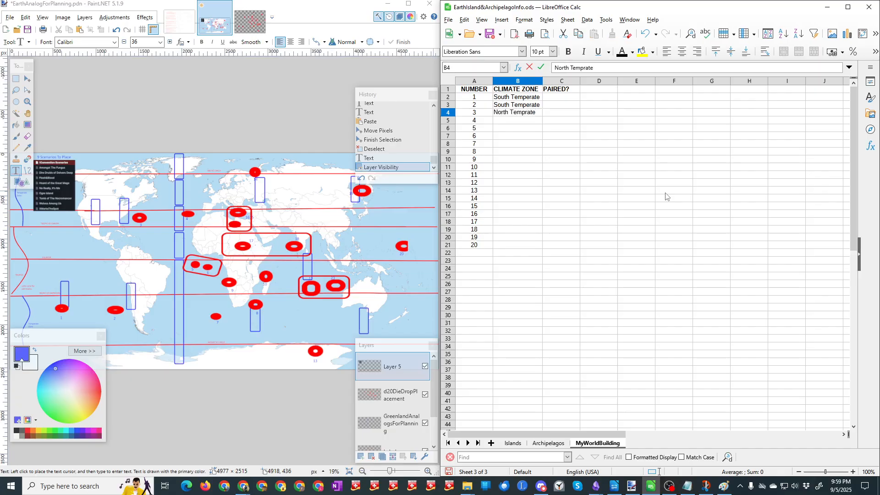
pyautogui.press('Return')
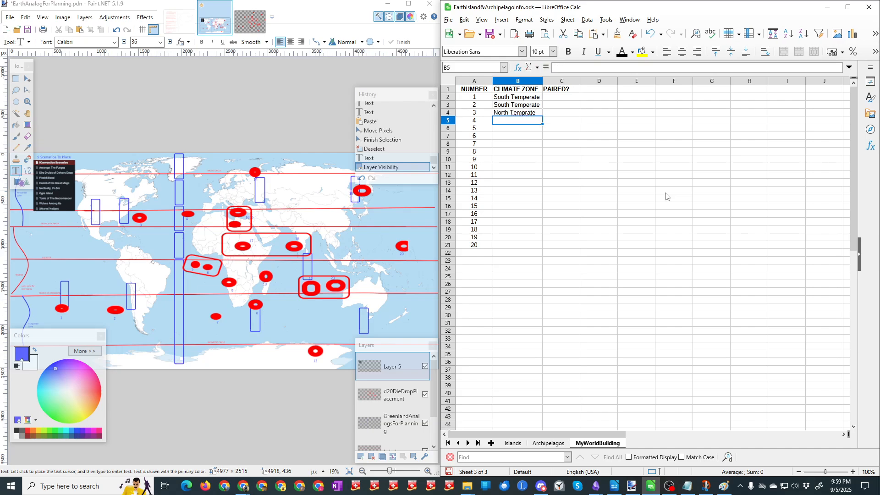
pyautogui.write('North Temprate')
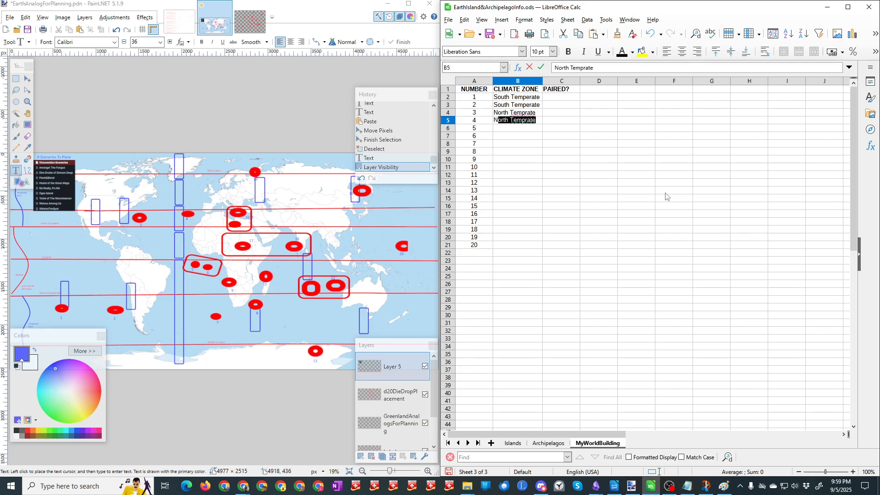
pyautogui.press('Return')
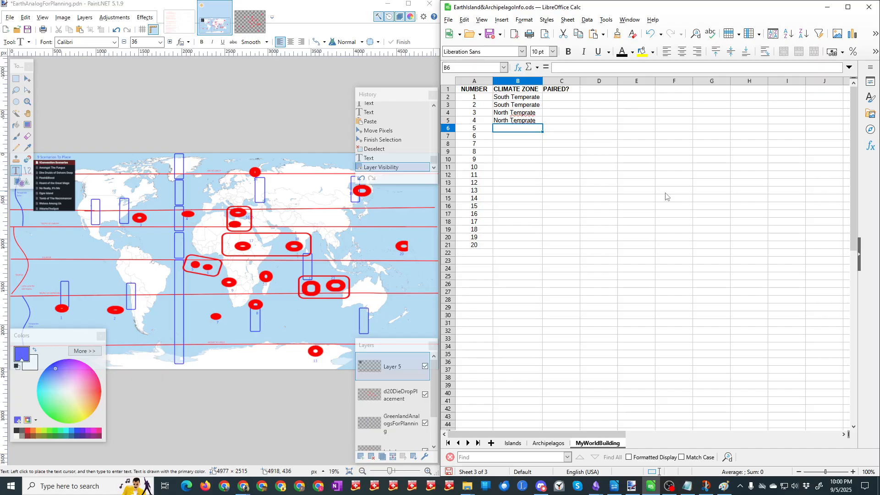
# Step: Enter South Tropical as the climate zone of numbers 5 and 6 in cells B6 and B7
pyautogui.write('Sout')
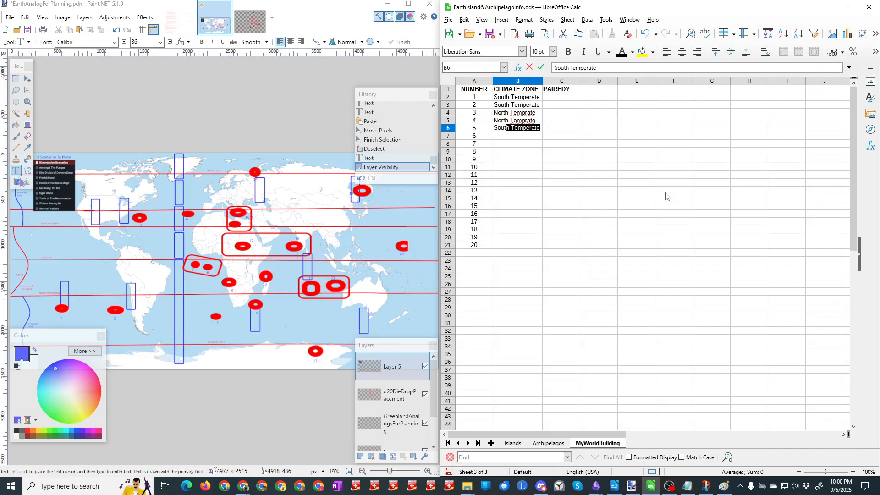
pyautogui.write('h Tropical')
pyautogui.press('Return')
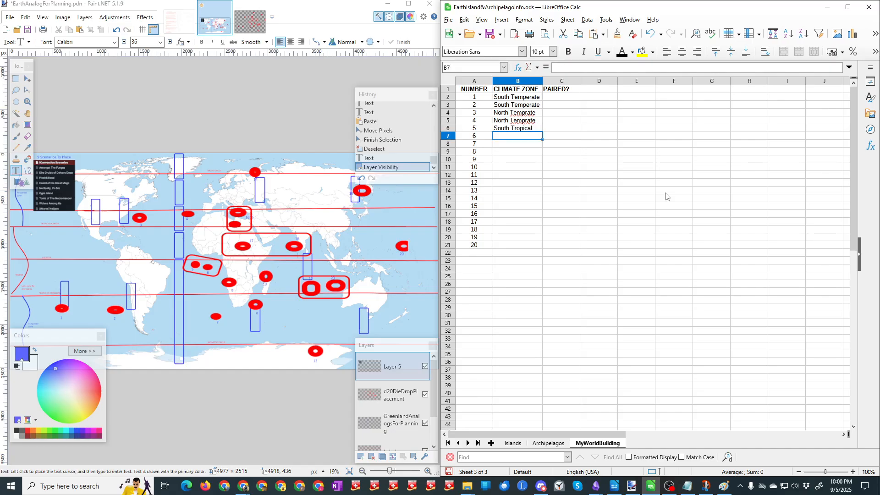
pyautogui.write('South')
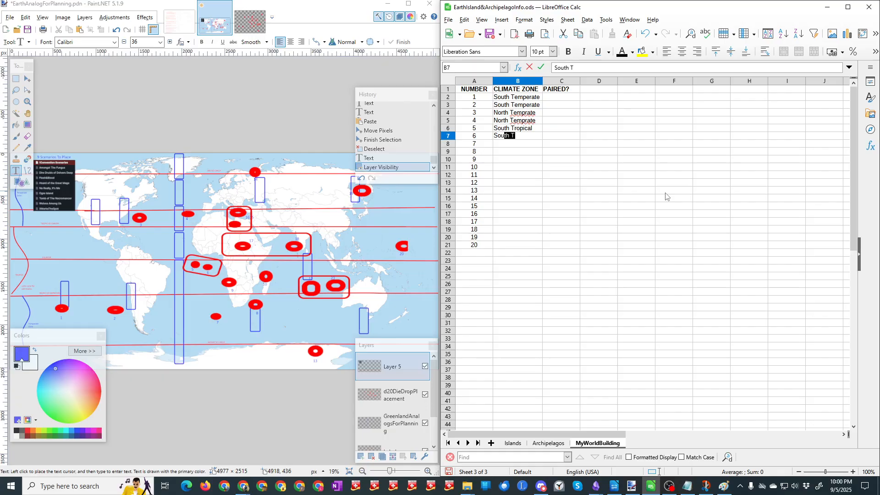
pyautogui.write(' Tr')
pyautogui.press('Return')
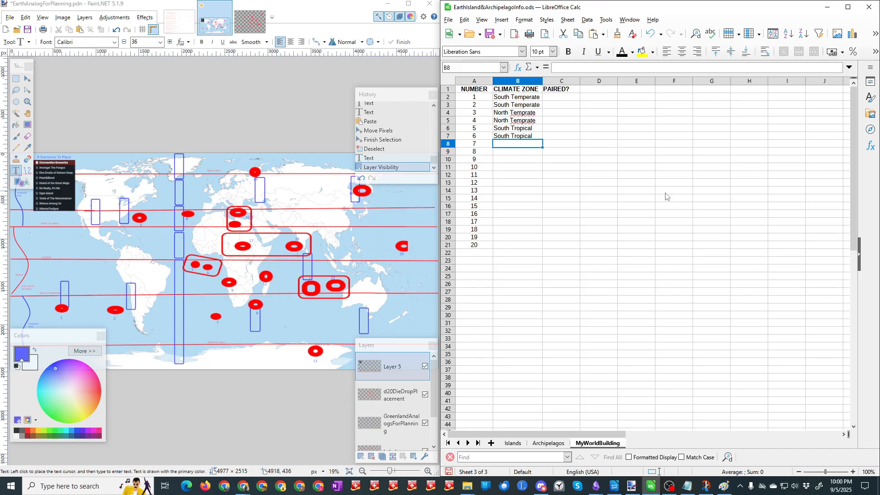
# Step: Enter South Tropical as the climate zone of number 7 in cell B8
pyautogui.write('South')
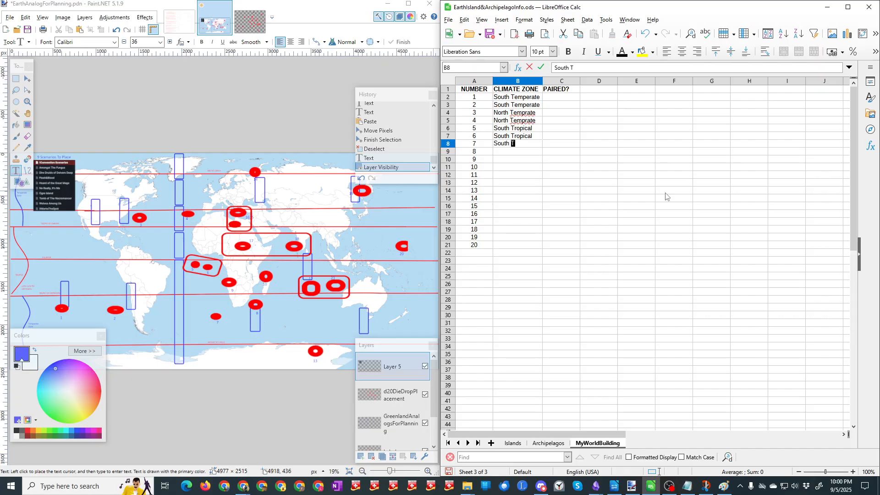
pyautogui.write(' tr')
pyautogui.press('Return')
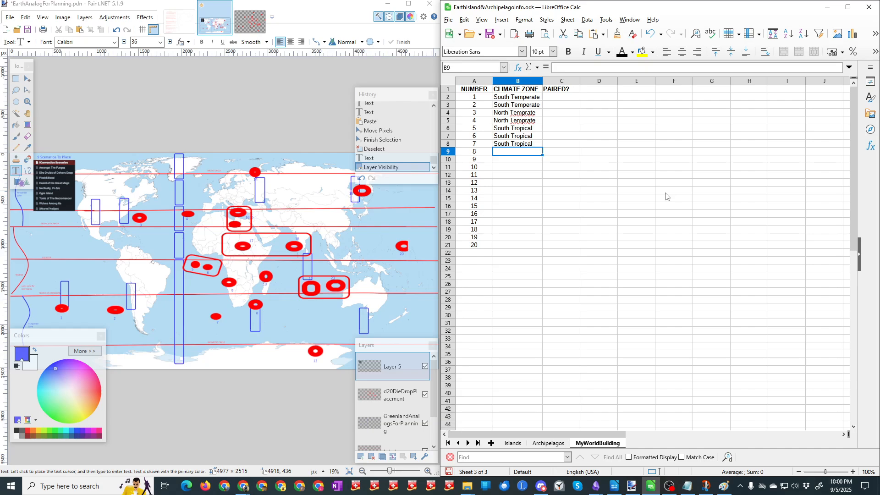
# Step: Enter South Temperate as the climate zone of number 8 in B9 and change number 7 in B8 to South Temperate
pyautogui.write('Sou')
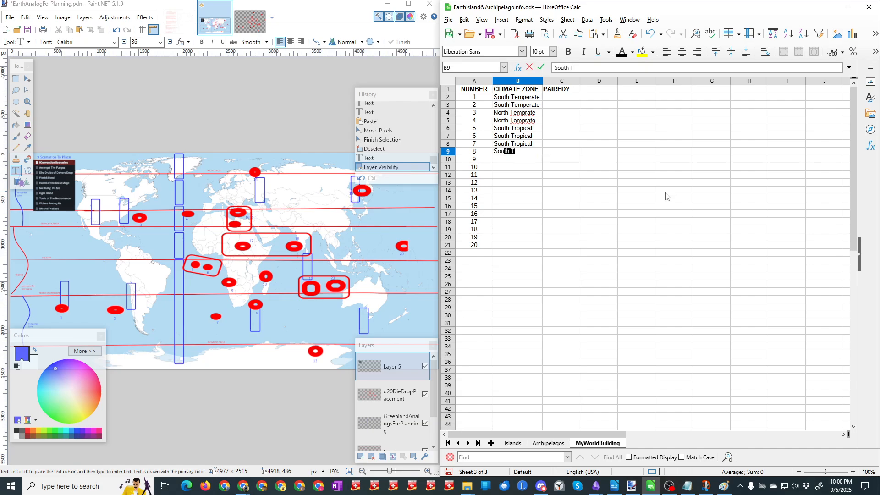
pyautogui.write('th')
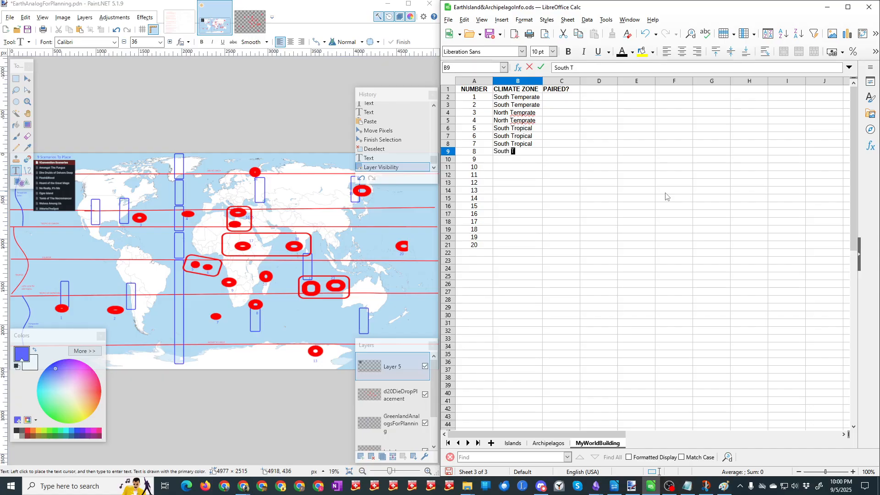
pyautogui.write(' Tem')
pyautogui.press('Up')
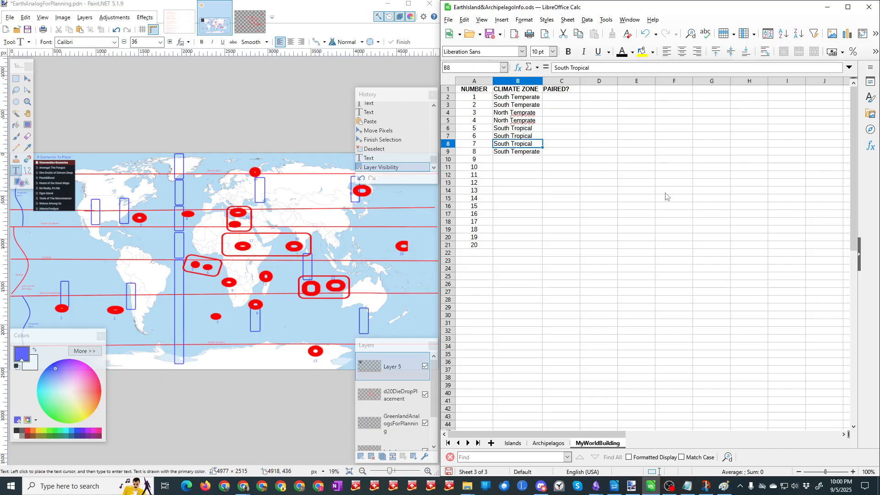
pyautogui.write('South Temperate')
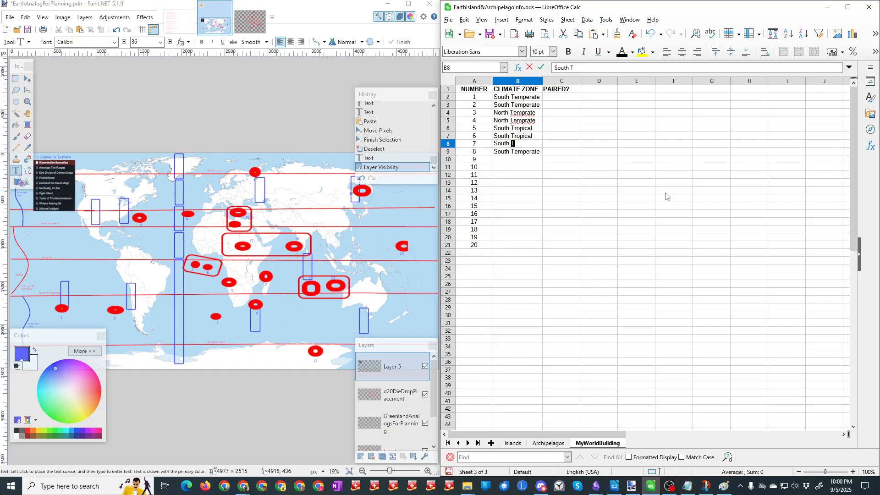
pyautogui.press('Return')
pyautogui.press('Down')
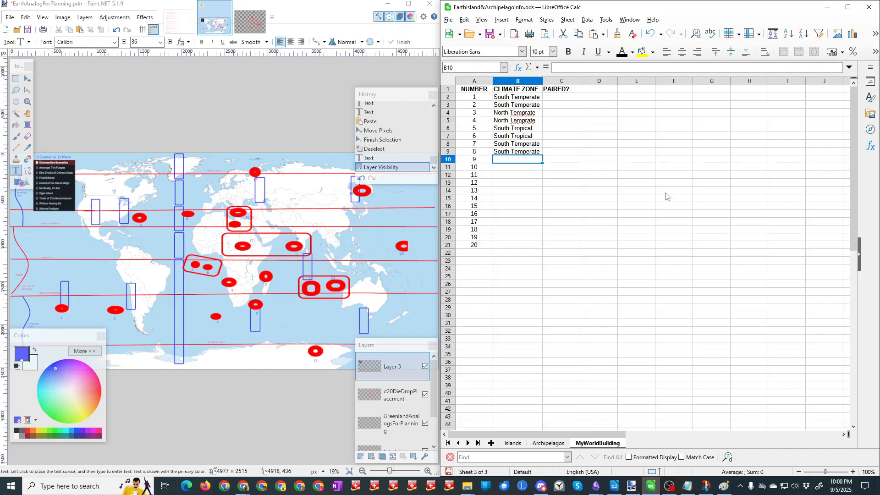
# Step: Enter South Tropical as the climate zone of numbers 9 and 10 in cells B10 and B11
pyautogui.write('S')
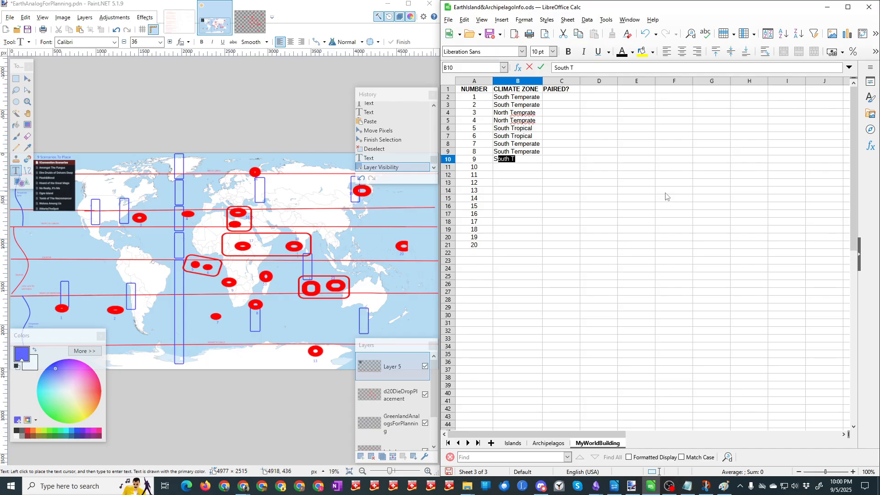
pyautogui.write('outh Tr')
pyautogui.press('Return')
pyautogui.write('S')
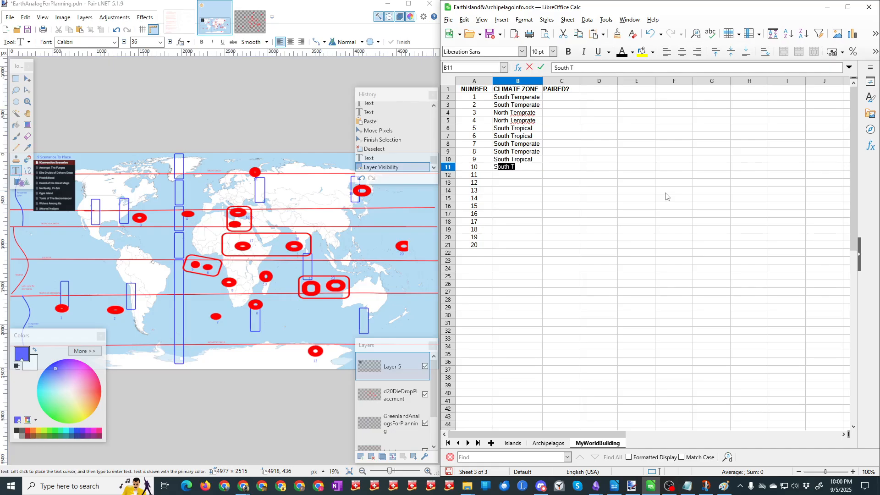
pyautogui.write('outh T')
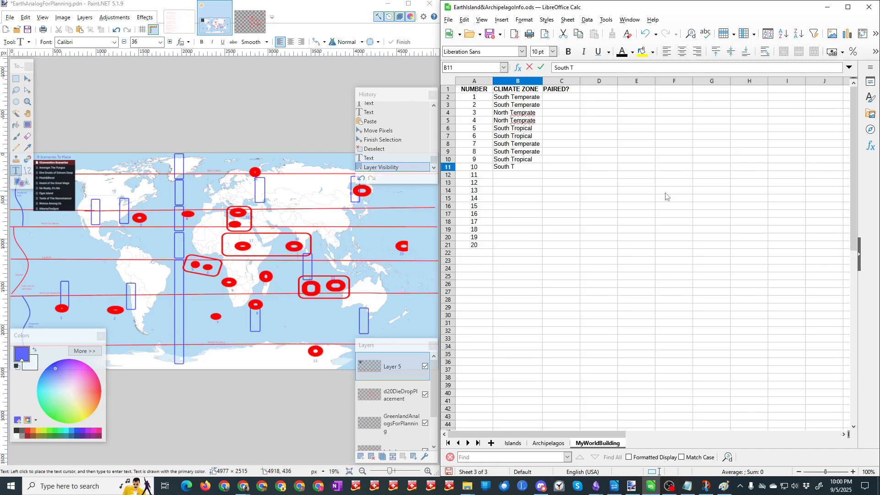
pyautogui.write('r')
pyautogui.press('Return')
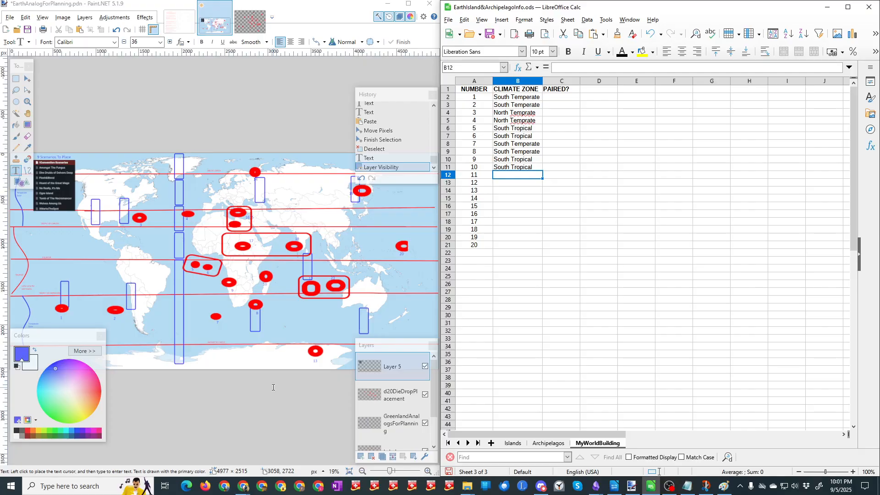
# Step: Switch to Paint.NET, hide the GreenlandAnalogsForPlanning layer to inspect the numbered map positions, and undo that visibility change
pyautogui.moveTo(379, 344)
pyautogui.mouseDown()
pyautogui.moveTo(444, 360)
pyautogui.moveTo(408, 360)
pyautogui.moveTo(387, 344)
pyautogui.mouseUp()
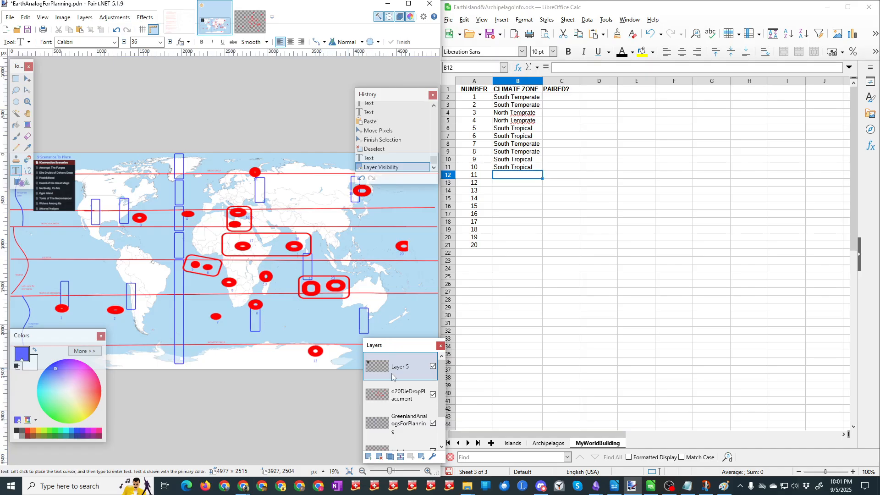
pyautogui.click(433, 423)
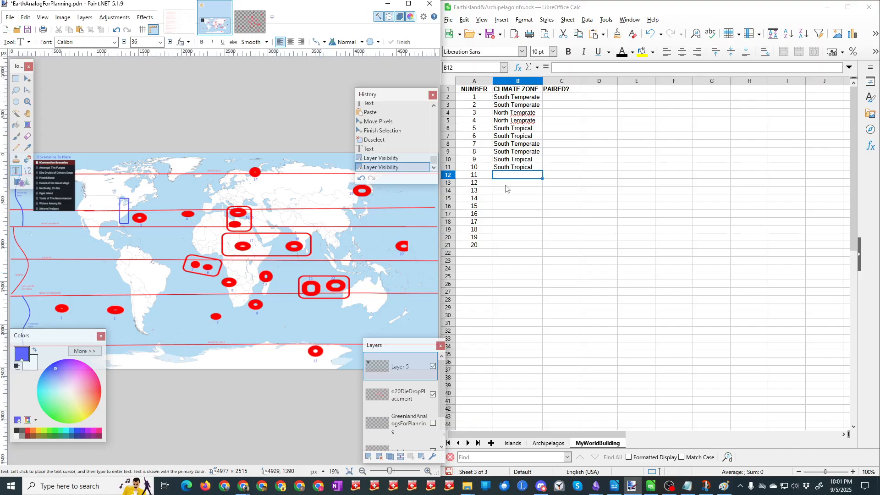
pyautogui.press('o')
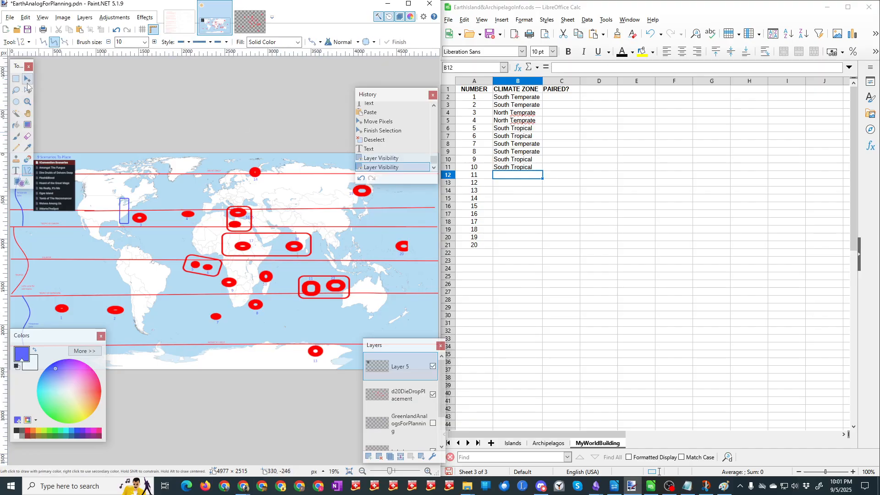
pyautogui.click(115, 30)
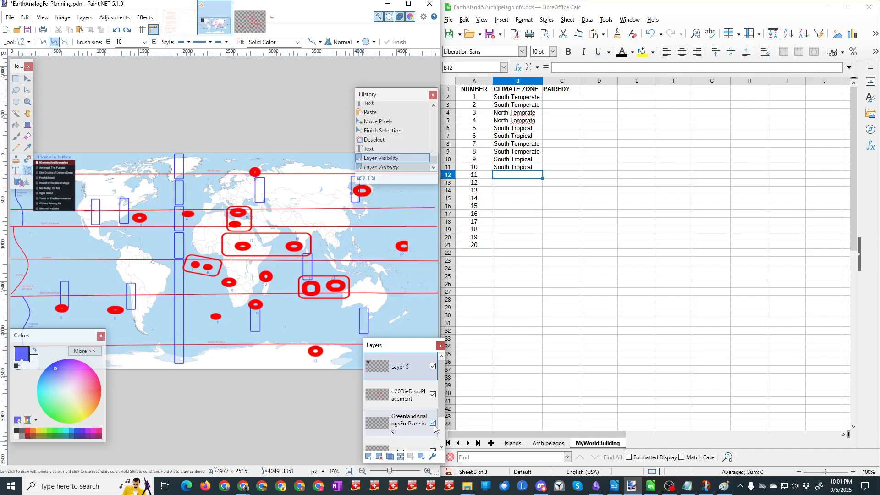
# Step: Return to the LibreOffice Calc sheet and enter South Tropical as the climate zone of numbers 11 and 12 in B12 and B13
pyautogui.click(497, 178)
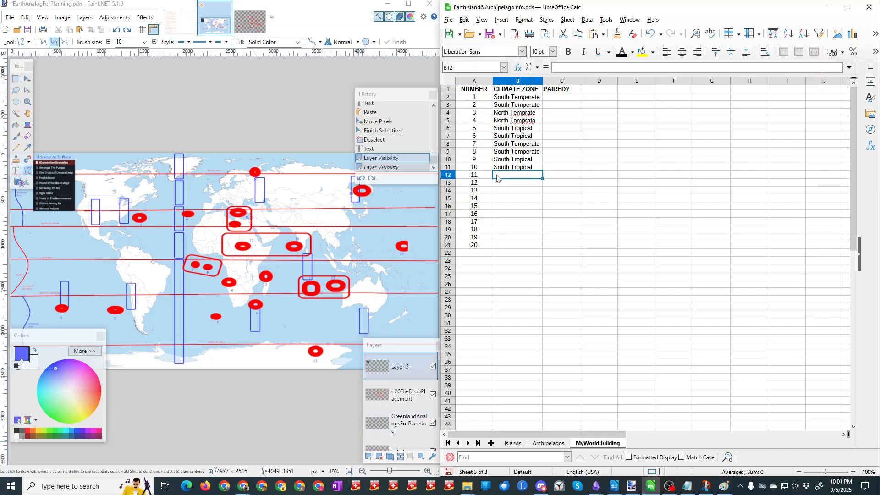
pyautogui.write('Soutrh')
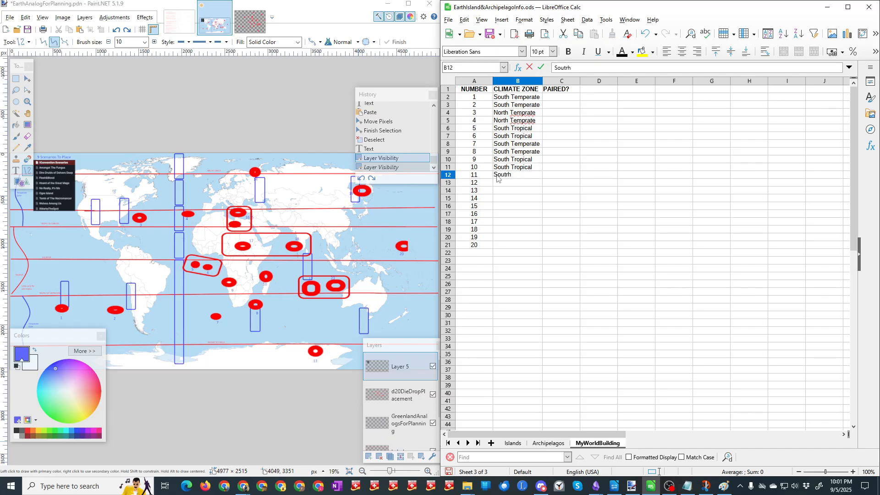
pyautogui.press('BackSpace')
pyautogui.press('BackSpace')
pyautogui.write('h Tr')
pyautogui.press('Return')
pyautogui.write('South T')
pyautogui.press('Return')
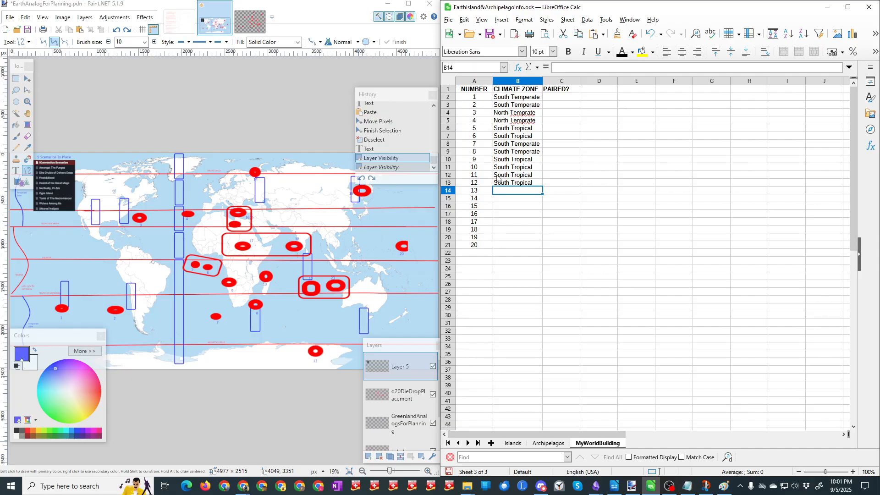
# Step: Enter Antactic as the climate zone of number 13 in cell B14
pyautogui.write('South')
pyautogui.press('BackSpace')
pyautogui.press('BackSpace')
pyautogui.press('BackSpace')
pyautogui.press('BackSpace')
pyautogui.press('BackSpace')
pyautogui.press('BackSpace')
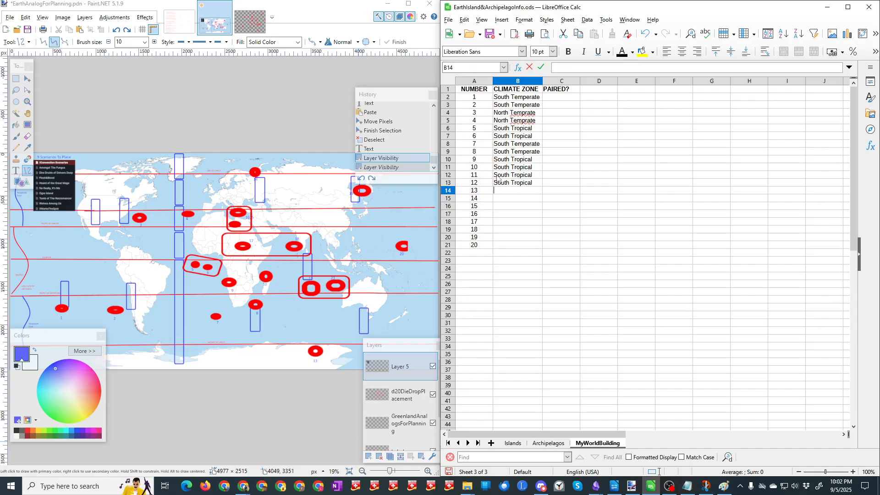
pyautogui.write('Antactic')
pyautogui.press('Return')
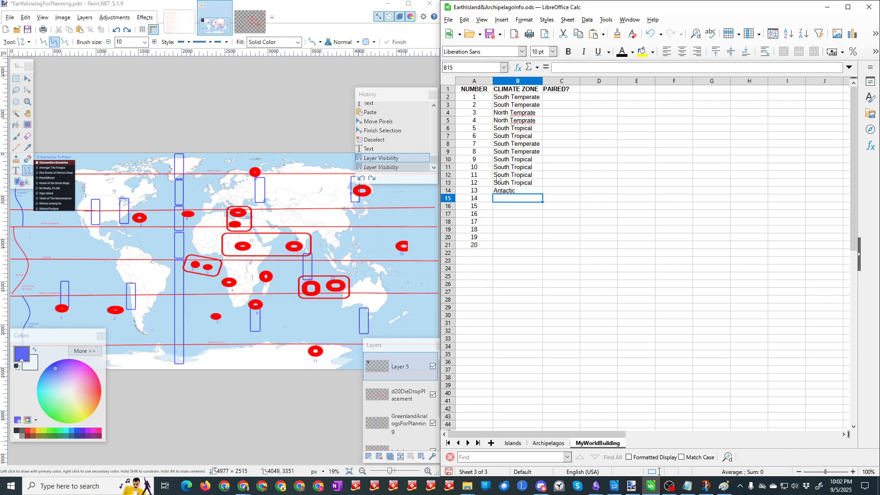
# Step: Enter Arctic/North Temperate as the climate zone of number 14 in cell B15
pyautogui.write('Arctic')
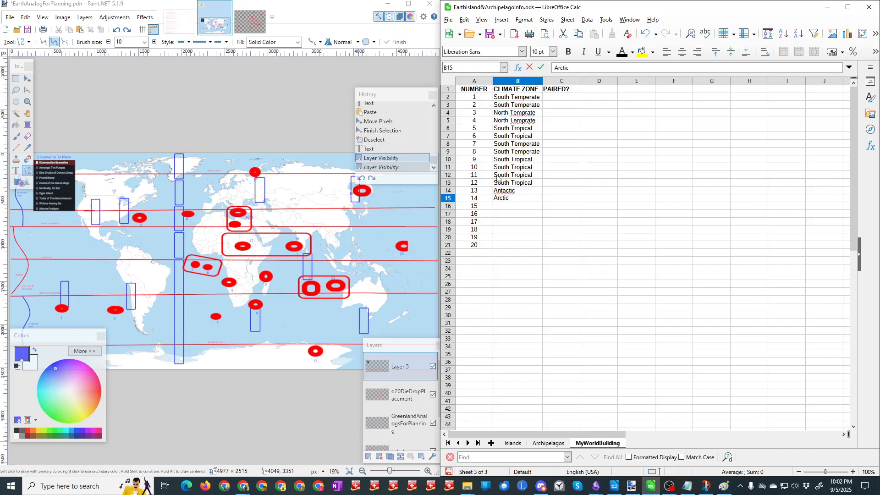
pyautogui.write('/North Temperate')
pyautogui.press('Return')
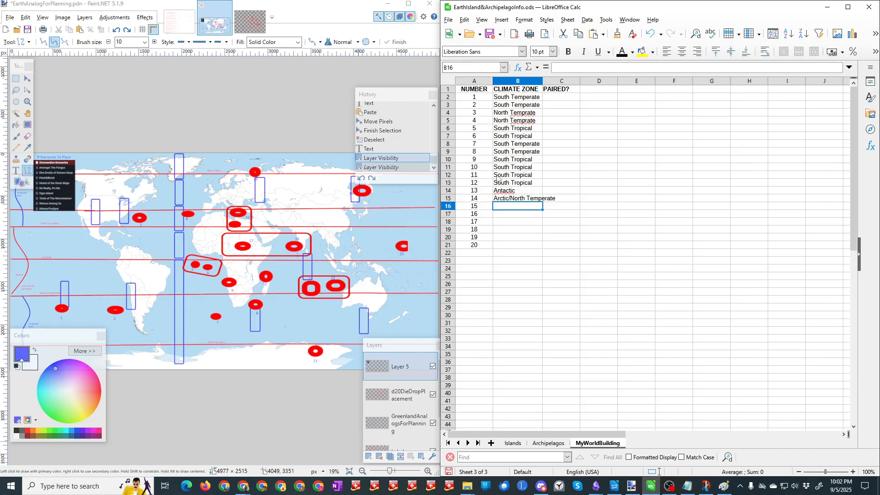
# Step: Enter North Temprate as the climate zone of numbers 15 and 16 in cells B16 and B17
pyautogui.write('N')
pyautogui.press('Return')
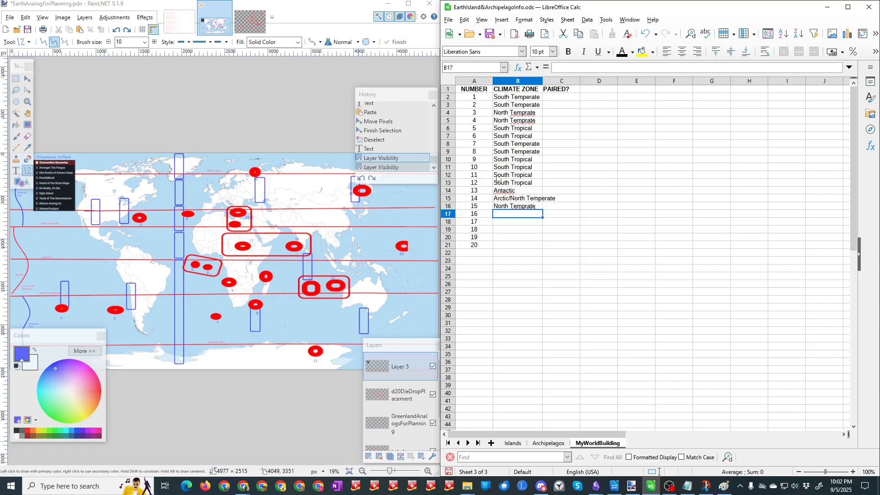
pyautogui.write('No')
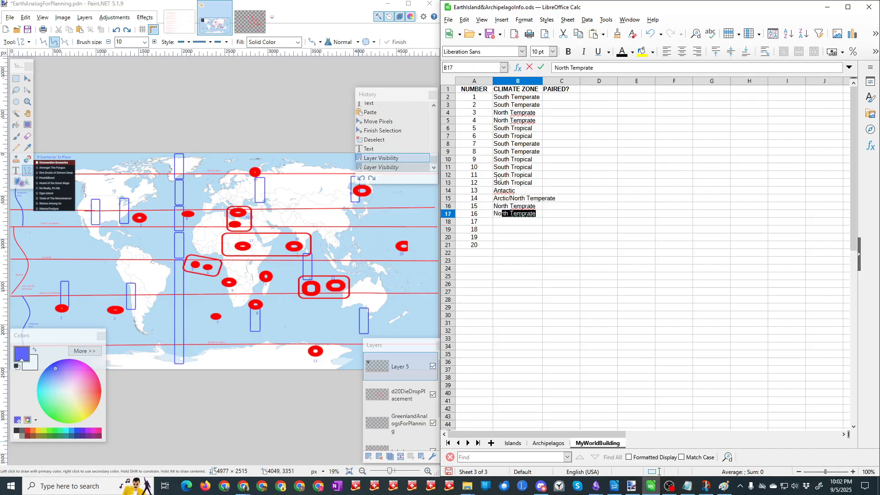
pyautogui.press('Return')
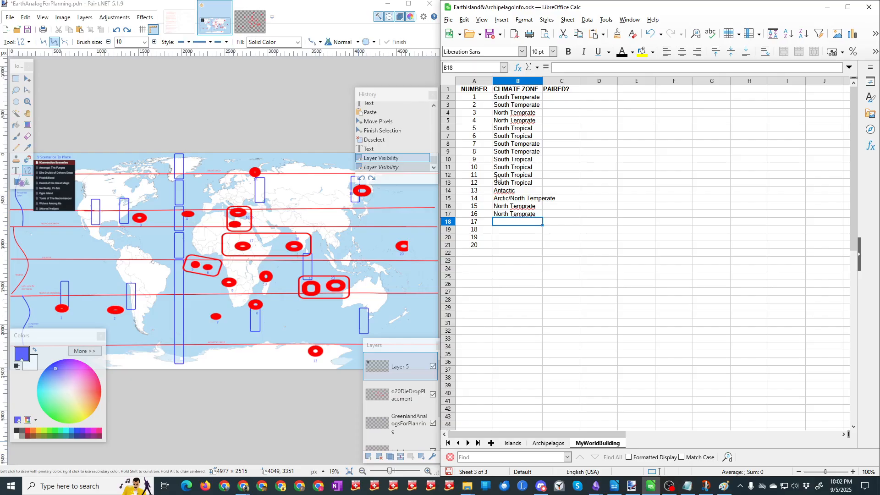
pyautogui.click(533, 215)
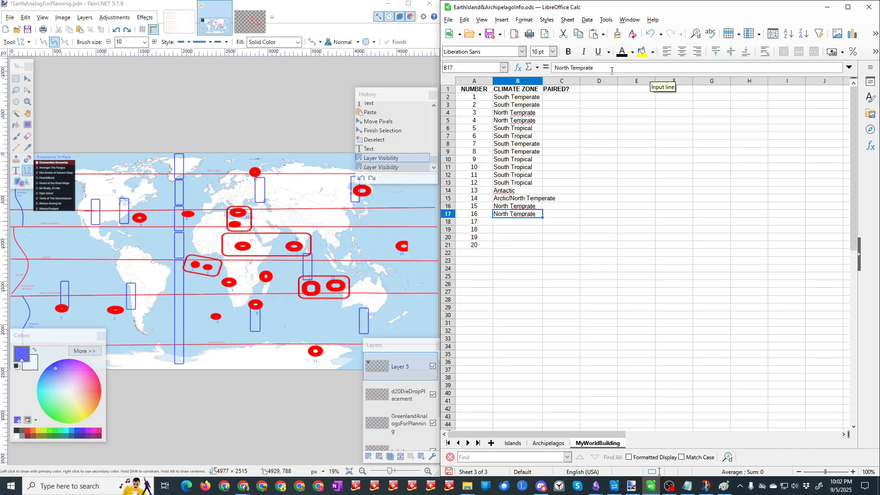
# Step: Enter North Tropical as the climate zone of numbers 17 and 18 in cells B18 and B19
pyautogui.click(511, 224)
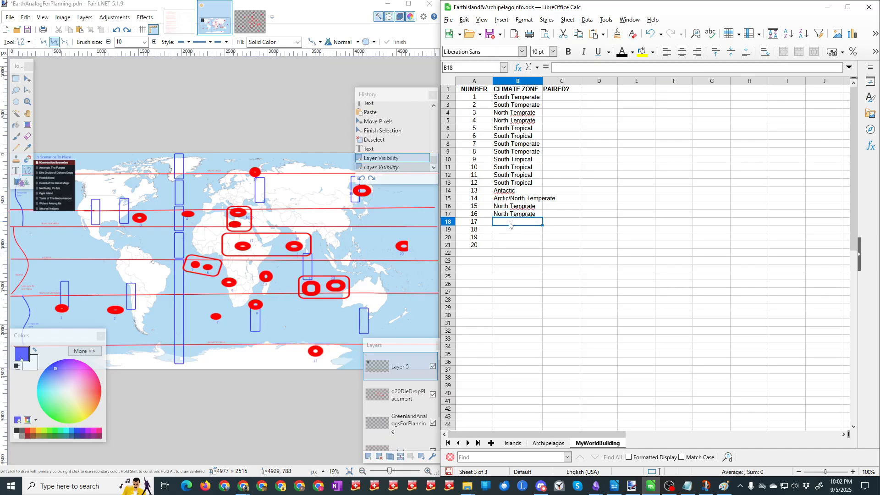
pyautogui.write('North T')
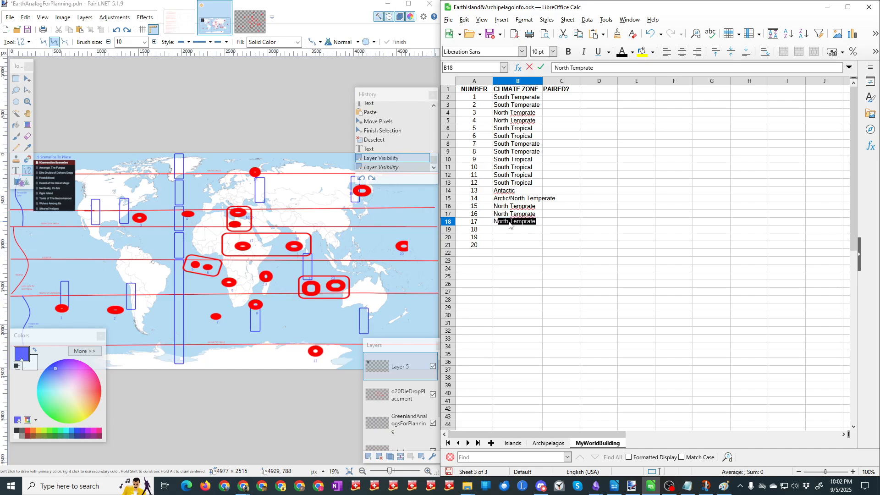
pyautogui.write('r')
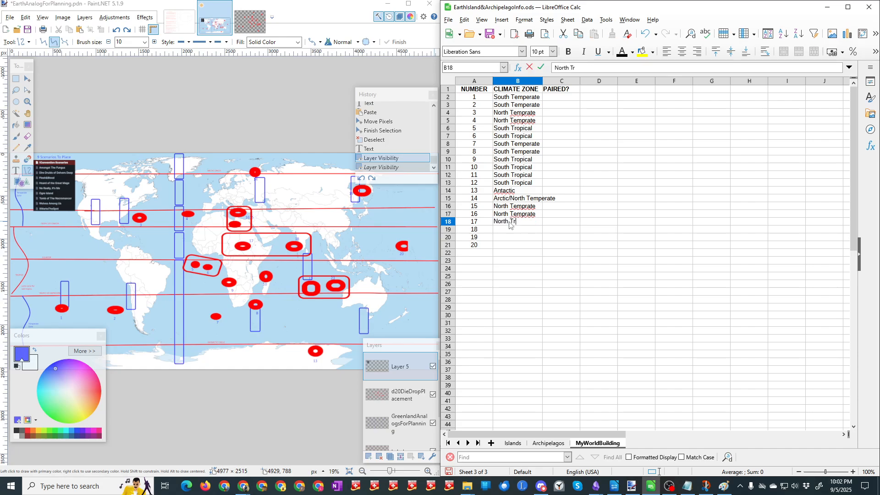
pyautogui.write('opical')
pyautogui.press('Return')
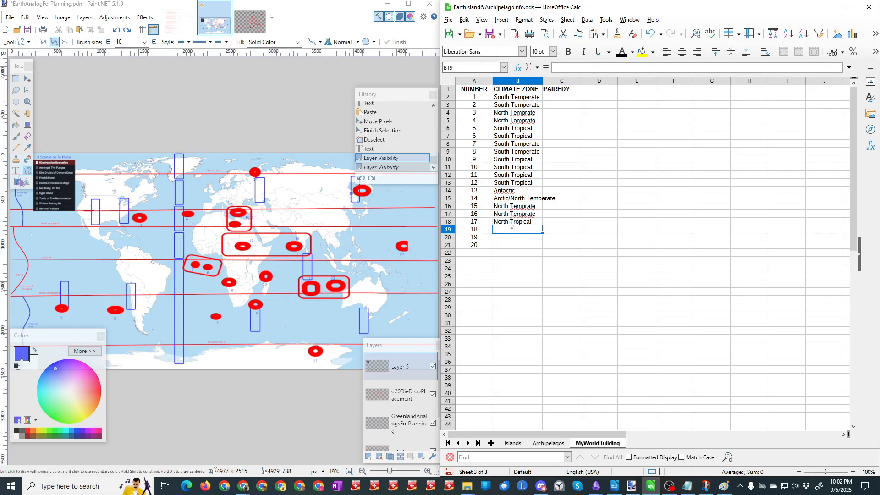
pyautogui.write('North T')
pyautogui.press('Return')
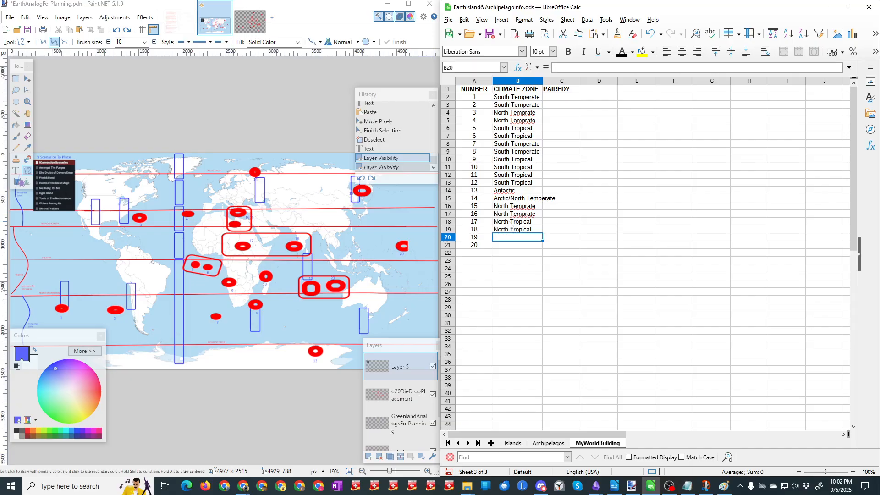
# Step: Enter North Temprate for number 19 in B20 and North Tropical for number 20 in B21
pyautogui.write('North')
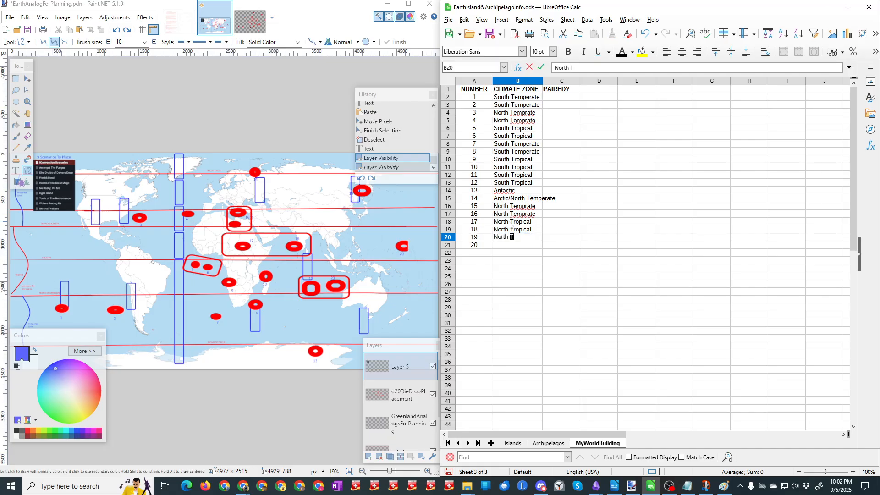
pyautogui.write('emprate')
pyautogui.press('Return')
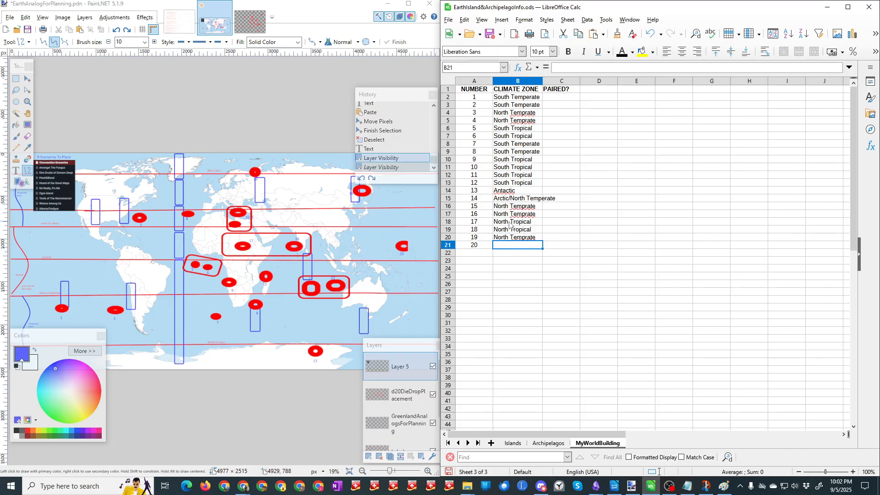
pyautogui.write('Nor')
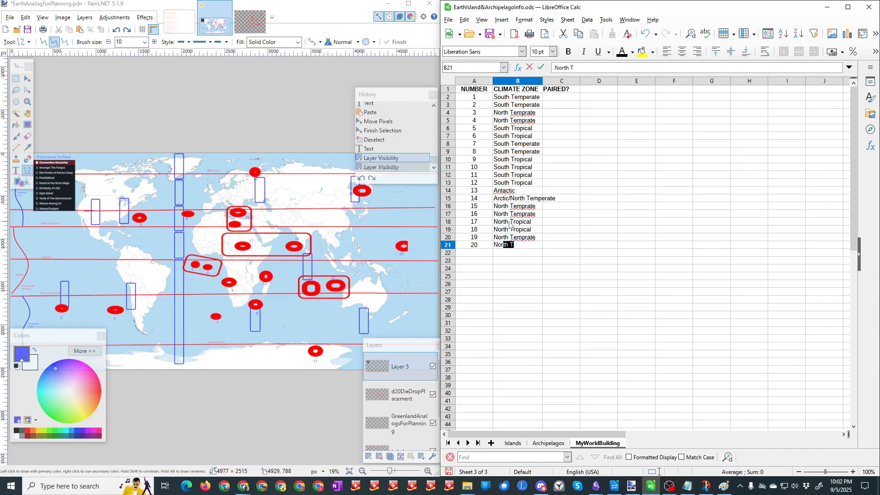
pyautogui.write('th Tropical')
pyautogui.press('Return')
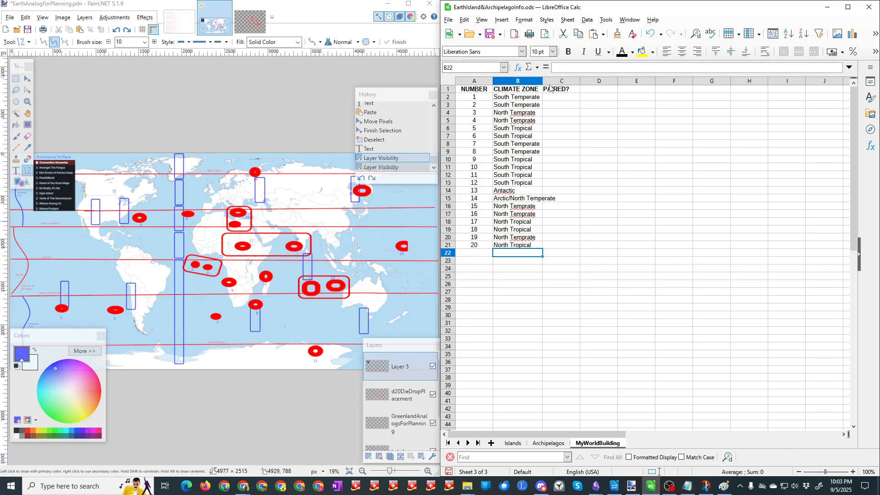
# Step: Record the pairing 5&6 for numbers 5 and 6 in cells C6 and C7 of the PAIRED? column
pyautogui.click(549, 130)
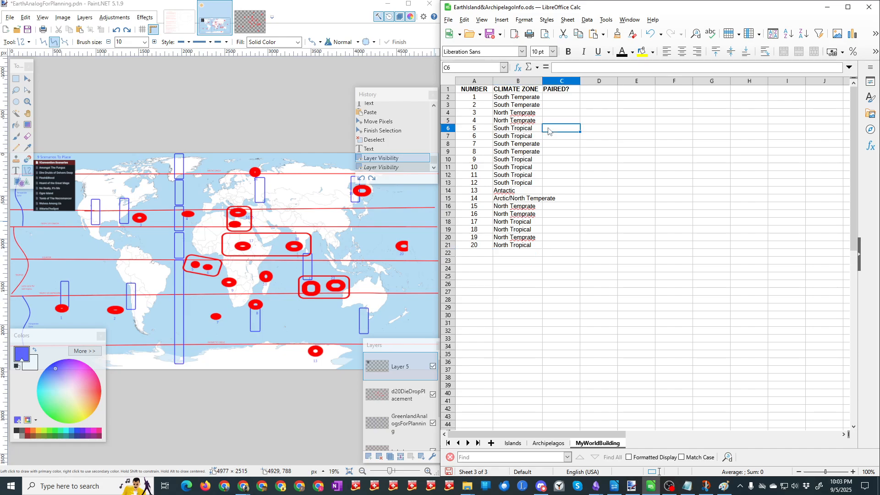
pyautogui.write('%&6')
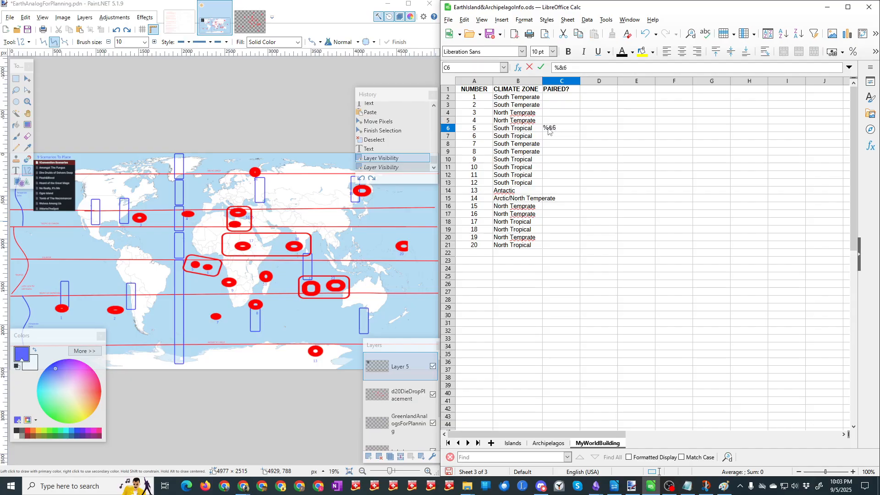
pyautogui.press('BackSpace')
pyautogui.press('BackSpace')
pyautogui.press('BackSpace')
pyautogui.write('5&6')
pyautogui.press('Return')
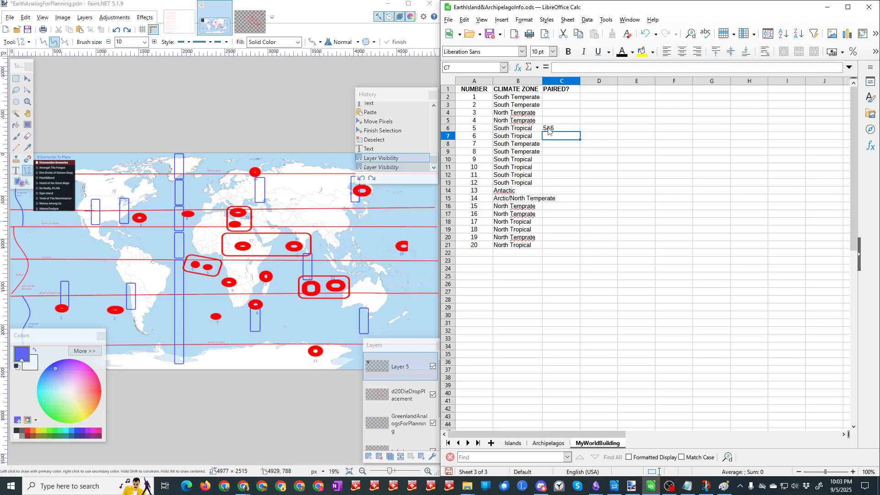
pyautogui.write('%')
pyautogui.press('BackSpace')
pyautogui.write('5&6')
pyautogui.press('Return')
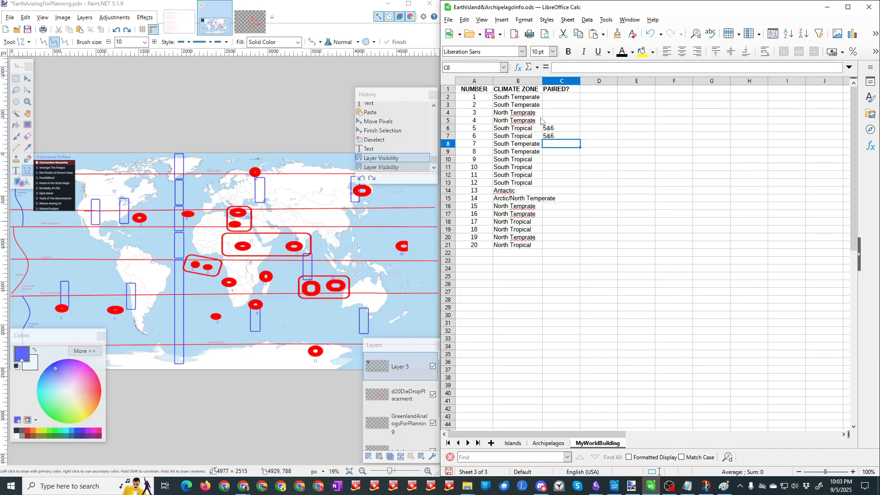
# Step: Record the pairing 15&16 for numbers 15 and 16 in cells C16 and C17
pyautogui.click(556, 209)
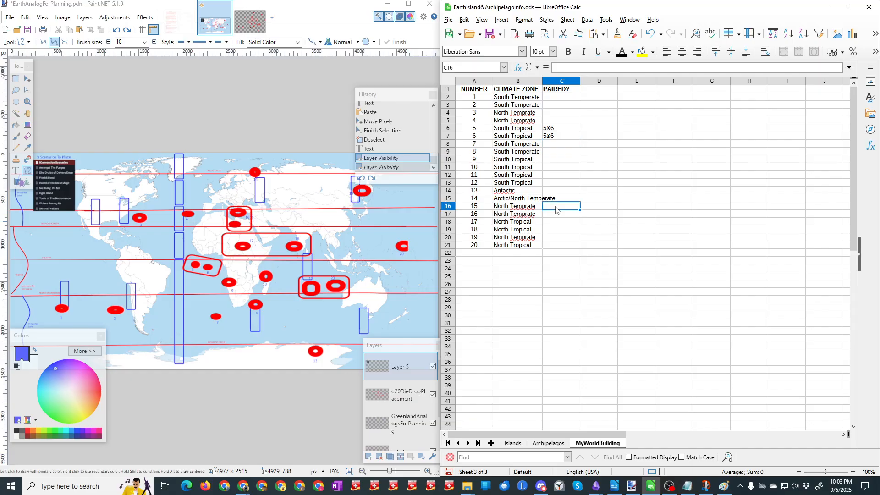
pyautogui.write('15&16')
pyautogui.press('Return')
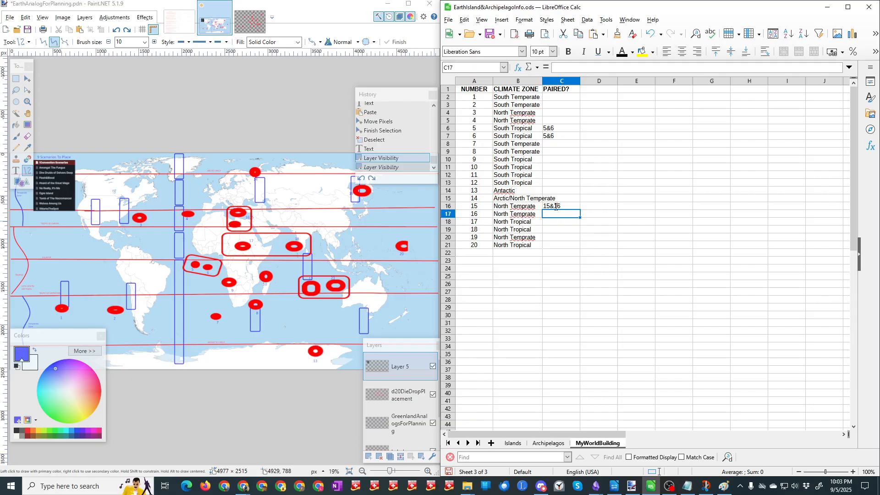
pyautogui.write('15')
pyautogui.press('Return')
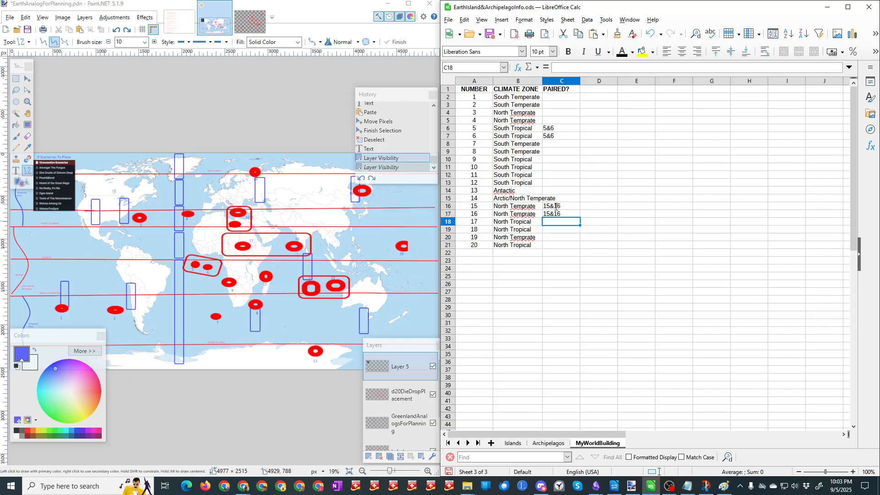
# Step: Record the pairing 11 & 12 for numbers 11 and 12 in cells C12 and C13
pyautogui.click(547, 182)
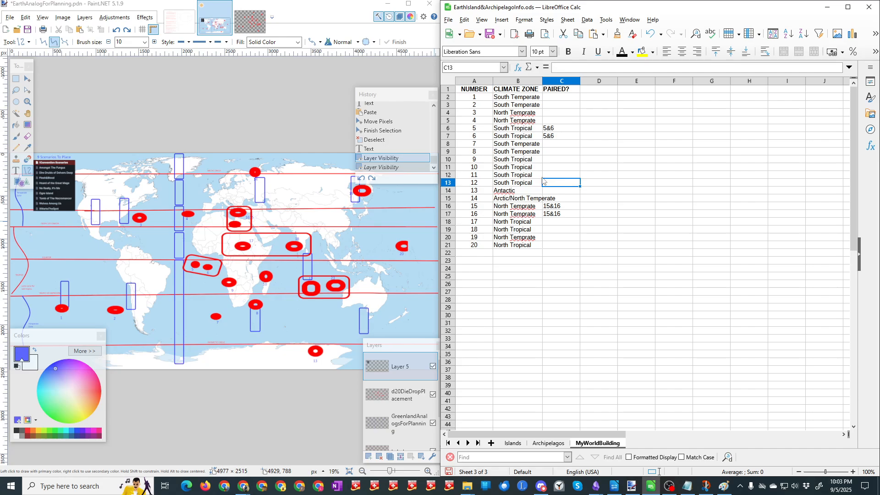
pyautogui.click(555, 177)
pyautogui.write('11 & ')
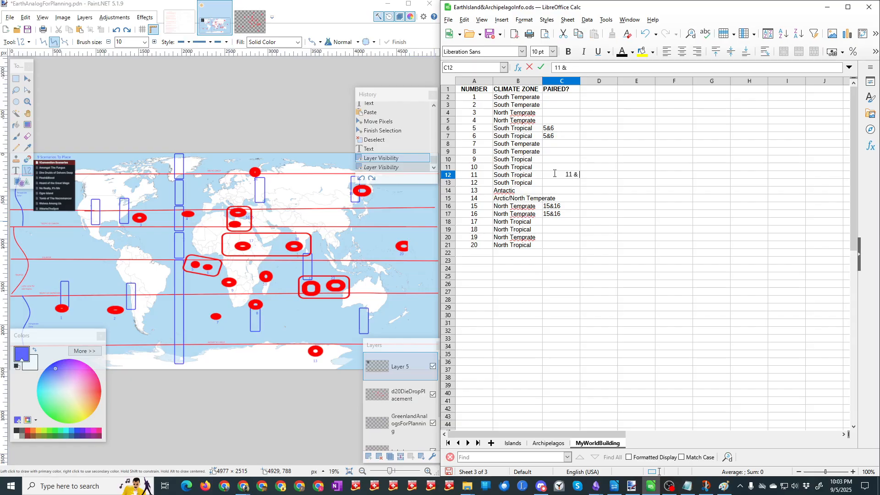
pyautogui.write('1')
pyautogui.write('2')
pyautogui.press('Return')
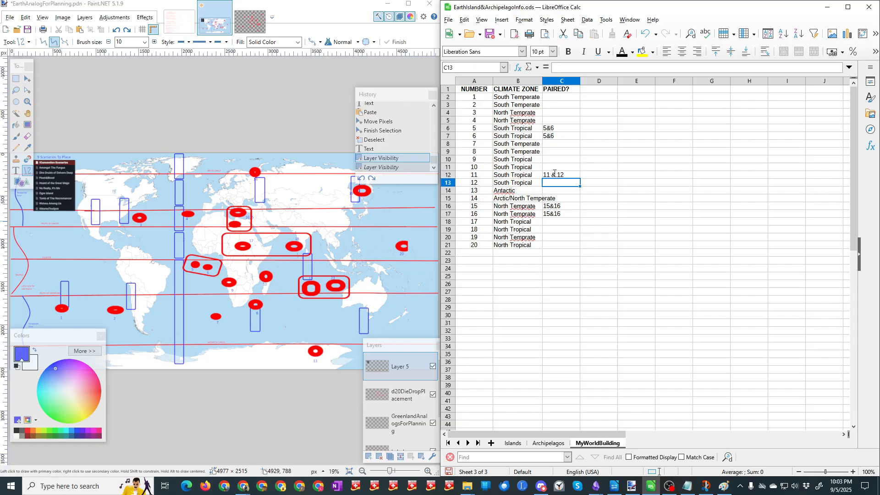
pyautogui.write('11')
pyautogui.press('Return')
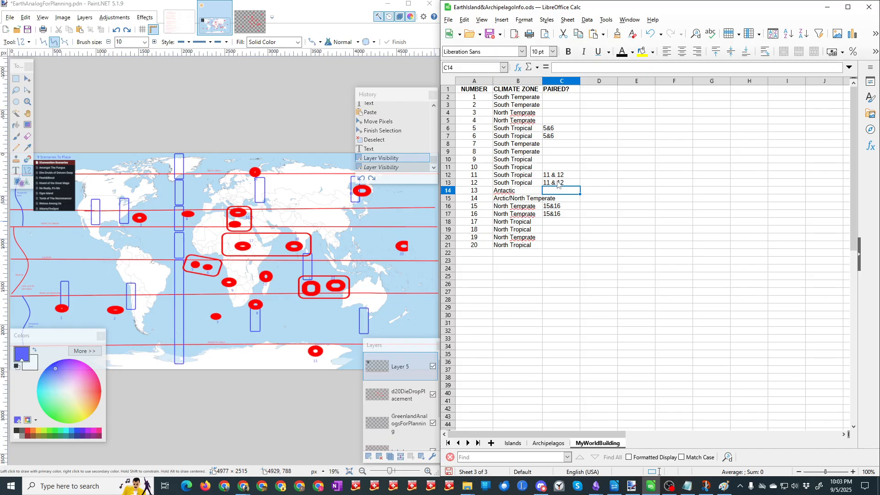
# Step: Record the pairing 17&18 for numbers 17 and 18 in cells C18 and C19
pyautogui.click(558, 223)
pyautogui.write('17')
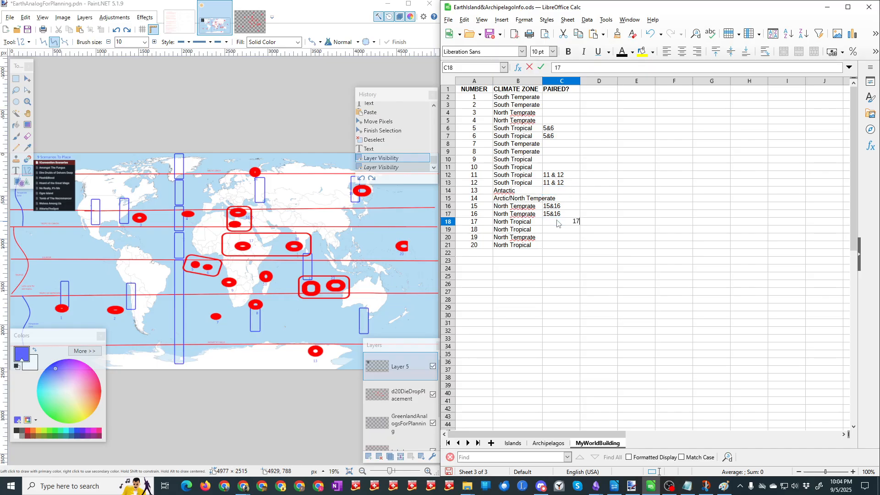
pyautogui.write('&18')
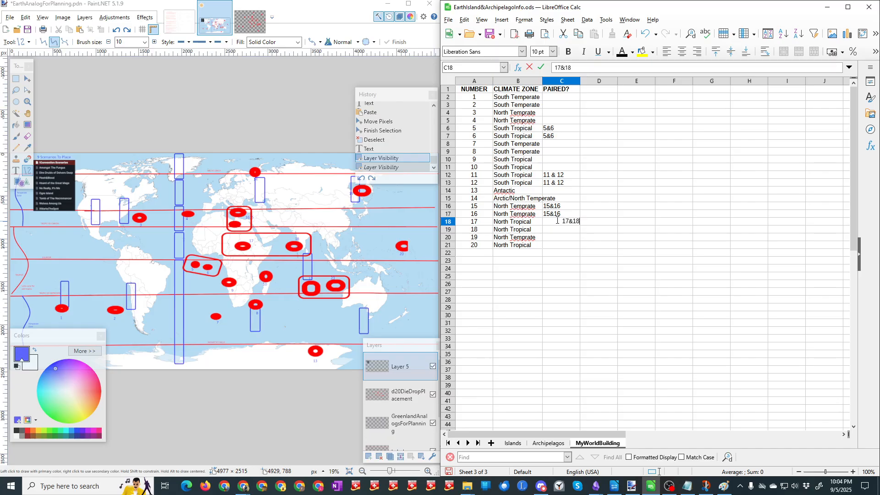
pyautogui.press('Return')
pyautogui.write('1')
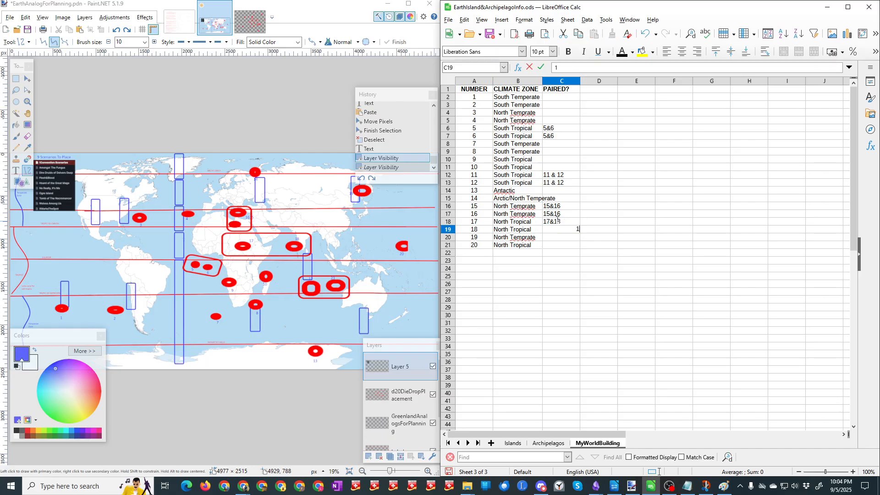
pyautogui.write('7&18')
pyautogui.press('Return')
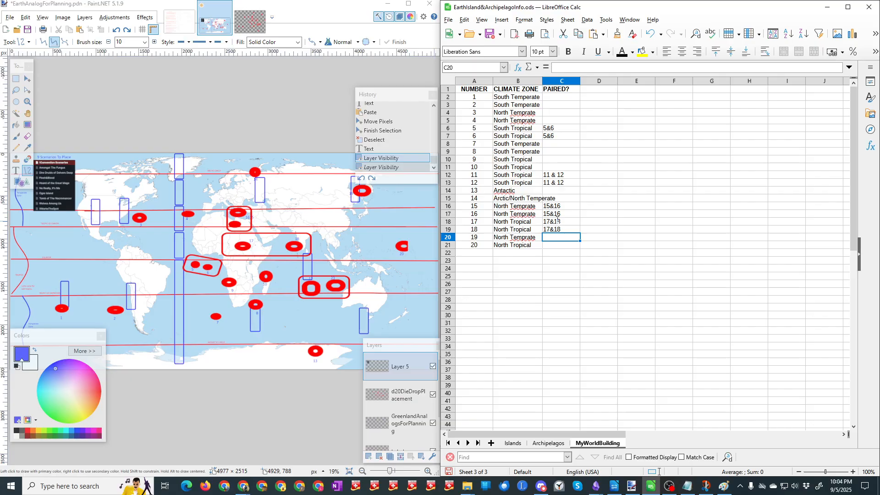
# Step: Mark numbers 1 to 4 as unpaired with a dash (-) in cells C2 to C5
pyautogui.click(560, 98)
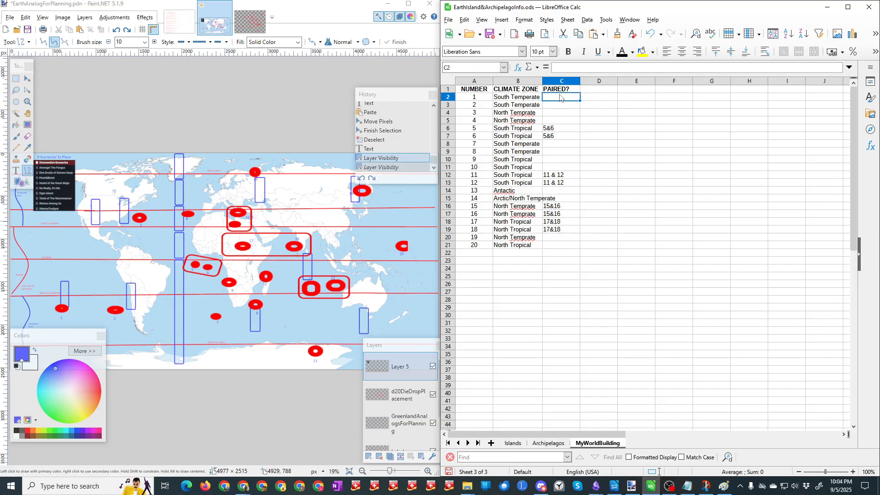
pyautogui.write('-')
pyautogui.press('Return')
pyautogui.write('-')
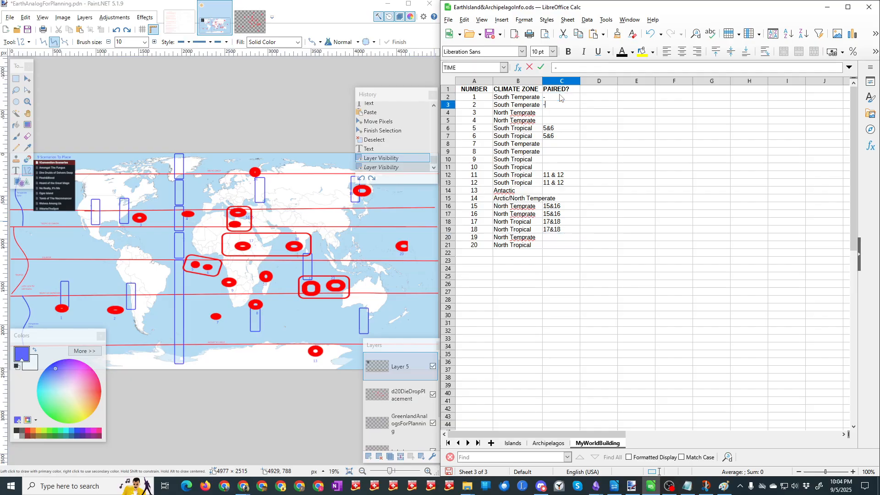
pyautogui.press('Return')
pyautogui.write('-')
pyautogui.press('Return')
pyautogui.write('-')
pyautogui.press('Return')
pyautogui.press('Return')
pyautogui.press('Return')
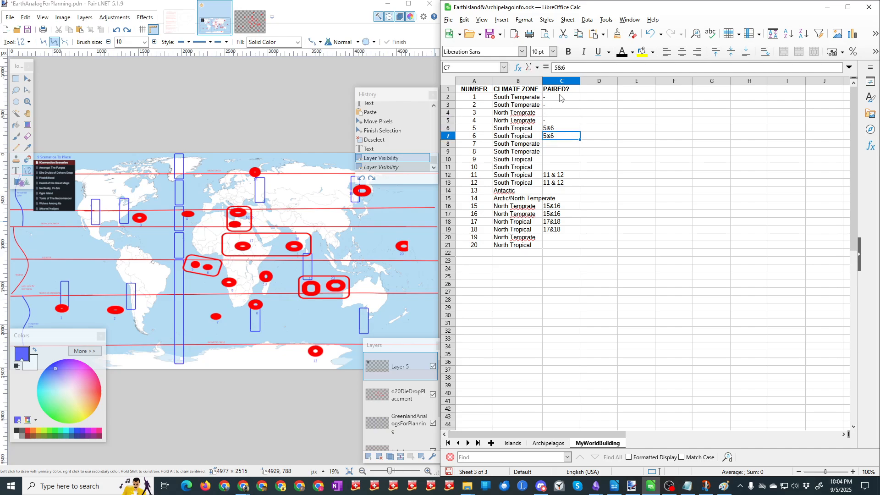
# Step: Mark numbers 7 to 10 as unpaired with a dash (-) in cells C8 to C11
pyautogui.write('-')
pyautogui.press('Return')
pyautogui.write('-')
pyautogui.press('Return')
pyautogui.write('-')
pyautogui.press('Return')
pyautogui.write('-')
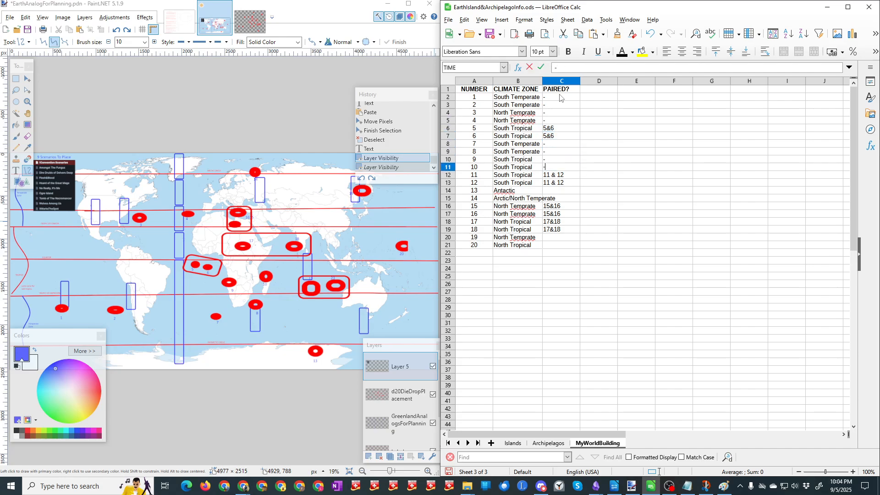
pyautogui.press('Return')
# Step: Mark numbers 13, 14, 19 and 20 as unpaired with a dash (-) in cells C14, C15, C20 and C21
pyautogui.press('Return')
pyautogui.press('Return')
pyautogui.write('-')
pyautogui.press('Return')
pyautogui.write('-')
pyautogui.press('Return')
pyautogui.press('Return')
pyautogui.press('Return')
pyautogui.press('Return')
pyautogui.press('Return')
pyautogui.write('-')
pyautogui.press('Return')
pyautogui.write('-')
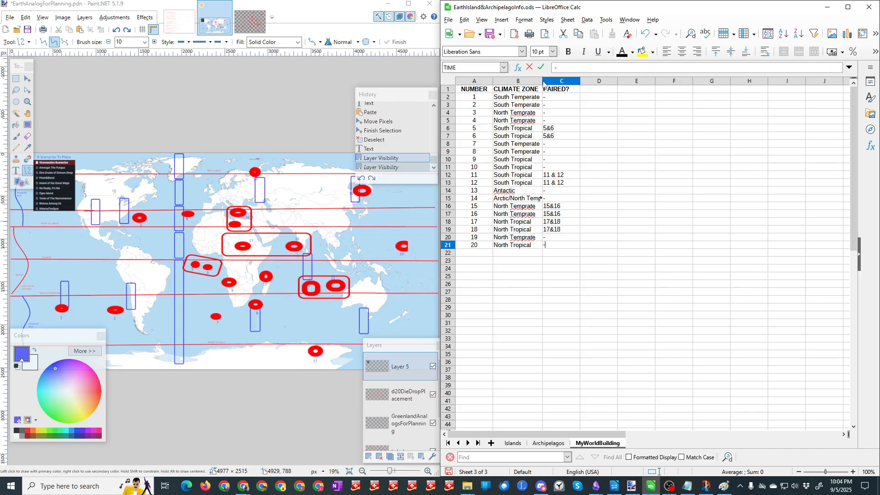
pyautogui.click(592, 154)
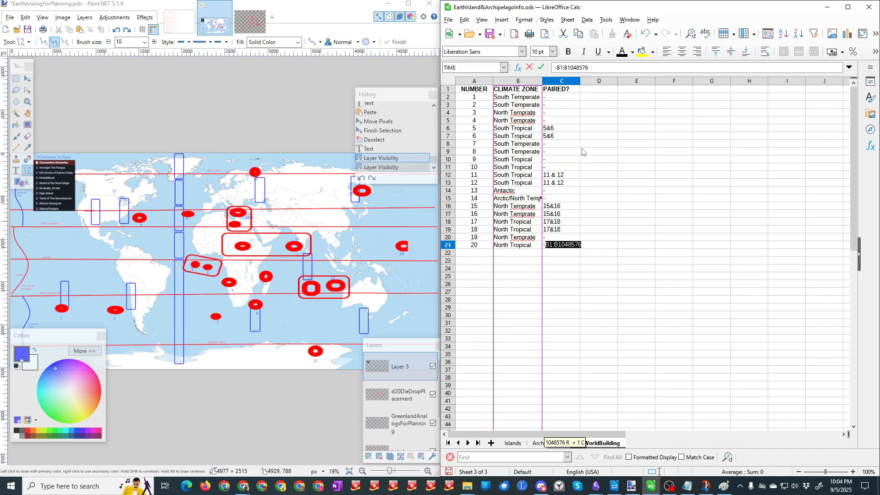
pyautogui.press('Down')
pyautogui.press('Down')
pyautogui.press('Down')
pyautogui.press('Down')
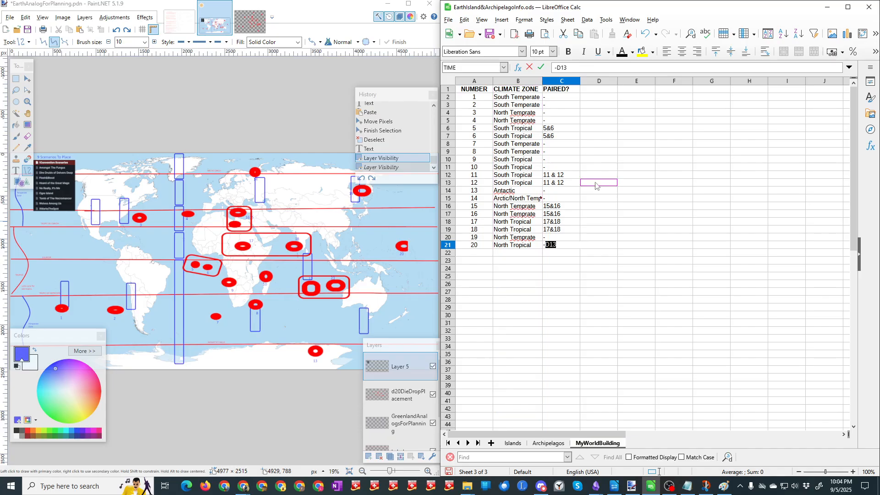
pyautogui.click(540, 81)
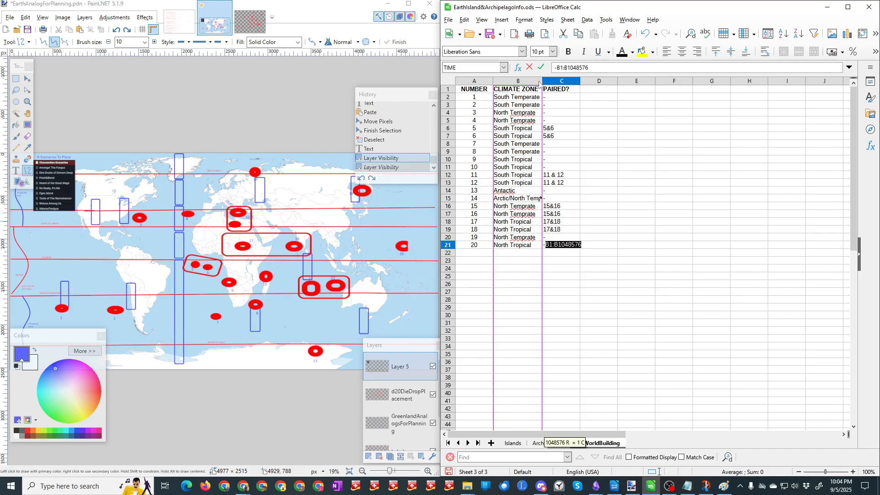
pyautogui.click(567, 82)
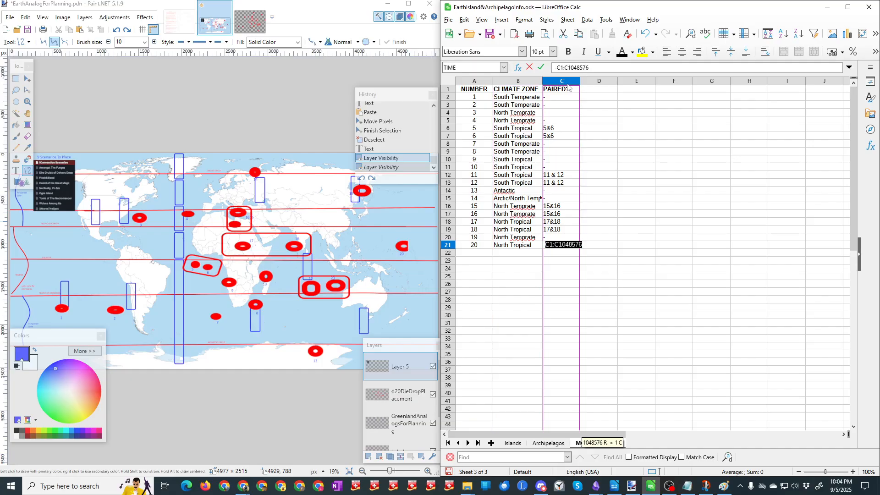
pyautogui.click(681, 55)
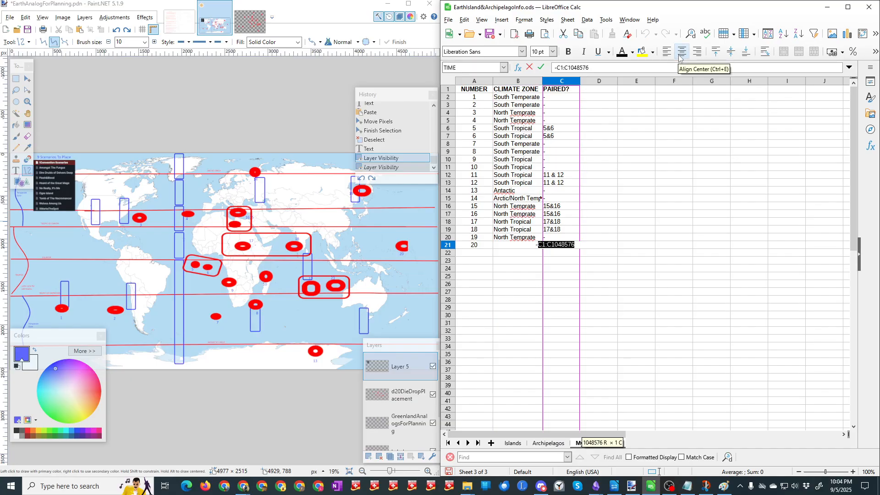
pyautogui.click(629, 169)
pyautogui.hotkey('ctrl', 'z')
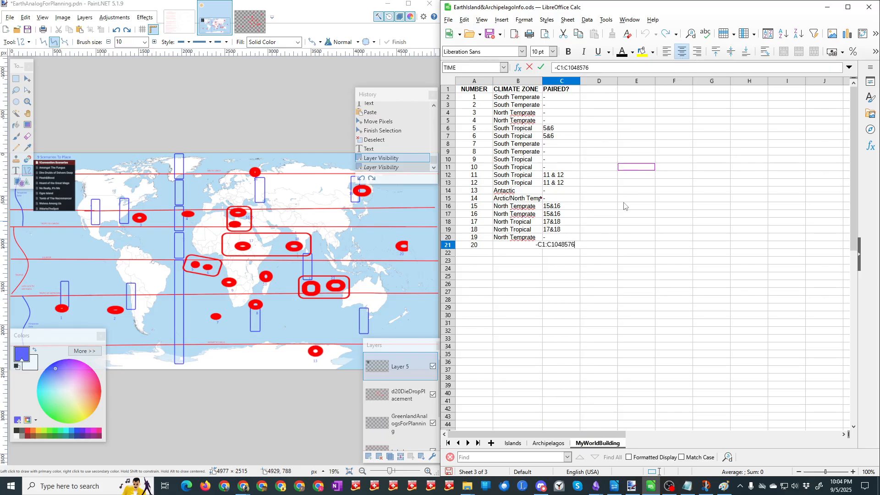
pyautogui.press('Return')
pyautogui.click(538, 272)
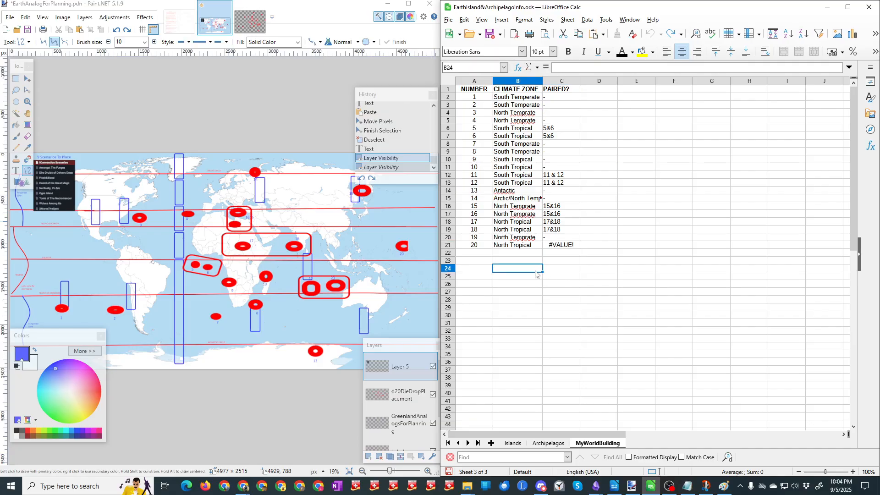
# Step: Replace the faulty formula in cell C21 with a dash (-)
pyautogui.click(564, 245)
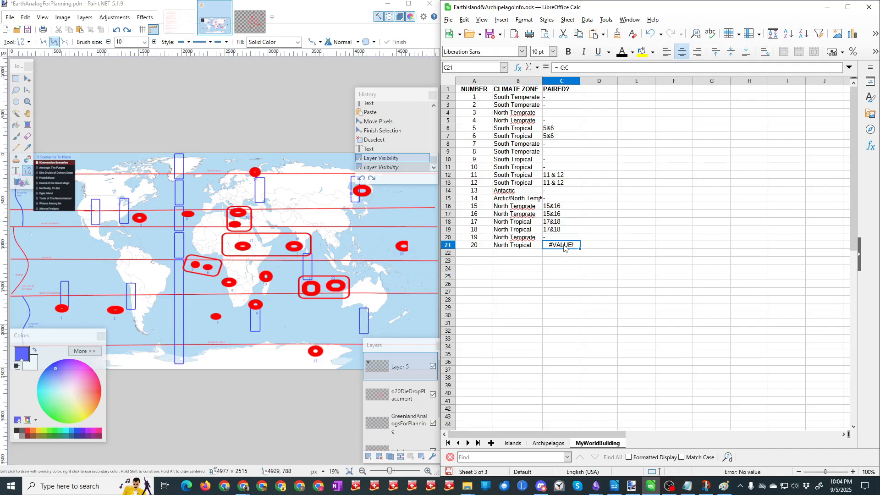
pyautogui.write('-')
pyautogui.press('Return')
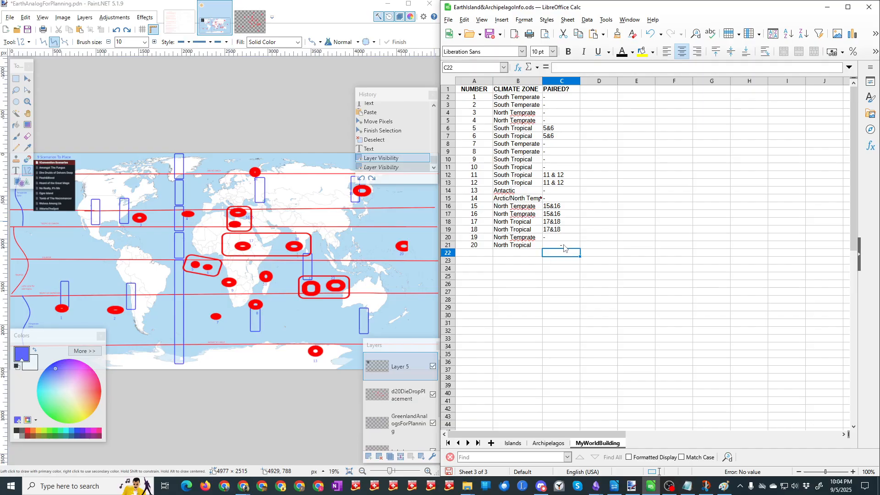
# Step: Center-align the whole PAIRED? column and widen the CLIMATE ZONE column to fit its longest entry
pyautogui.click(560, 82)
pyautogui.click(682, 52)
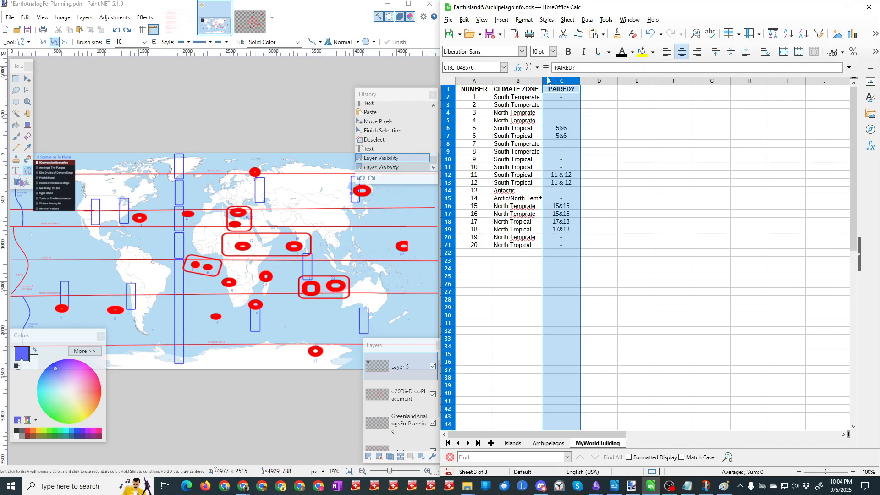
pyautogui.moveTo(543, 80); pyautogui.dragTo(562, 81)
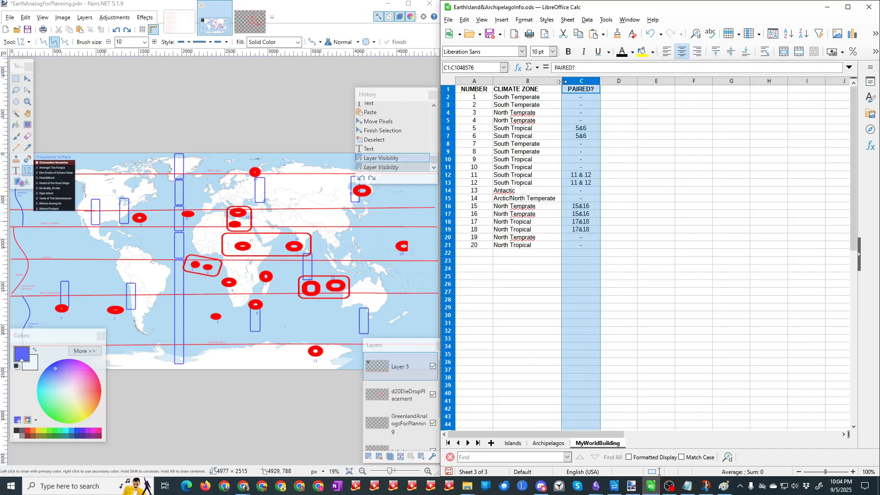
pyautogui.click(527, 293)
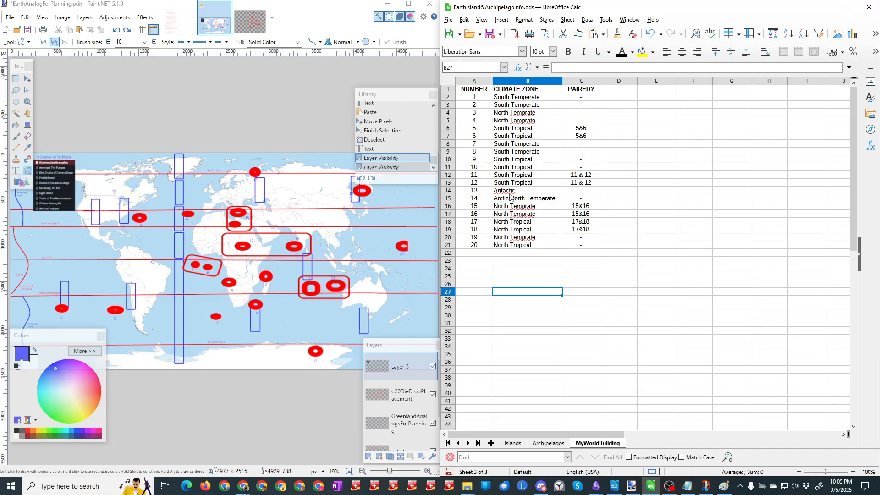
# Step: Extend the climate zone of number 15 in cell B16 to "North Temprate/North Tropical"
pyautogui.click(528, 208)
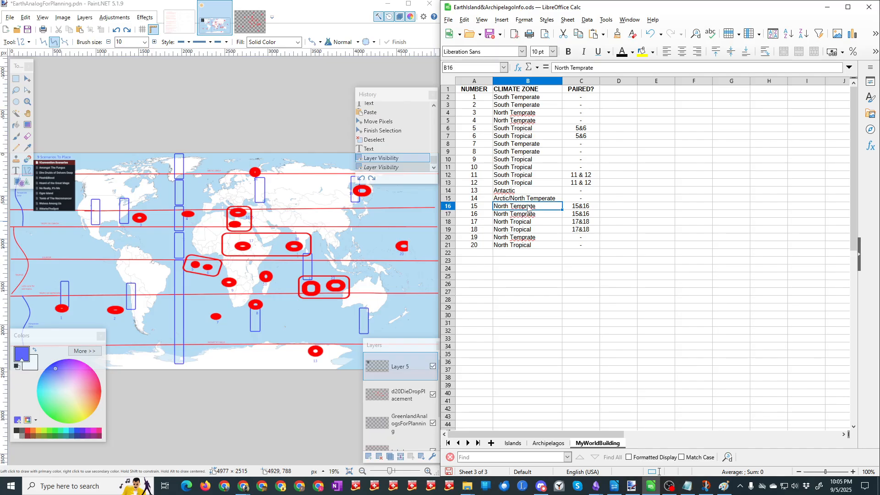
pyautogui.click(603, 68)
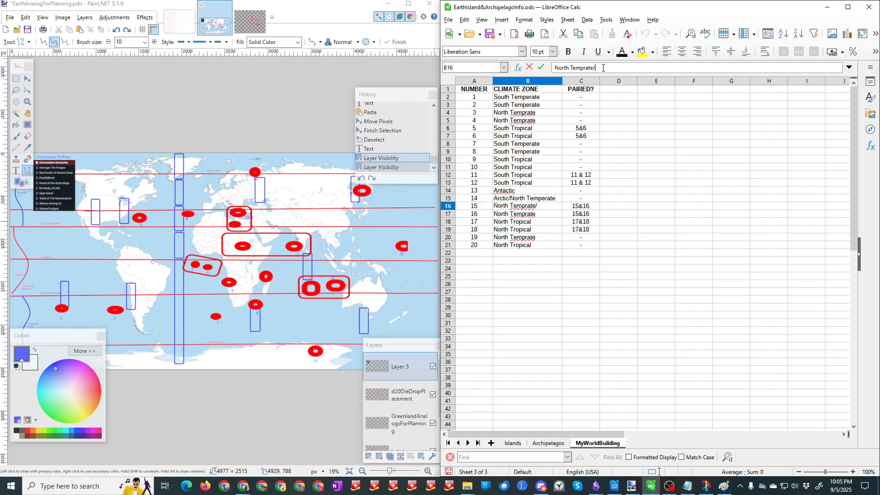
pyautogui.write('/North Tropical')
pyautogui.press('Return')
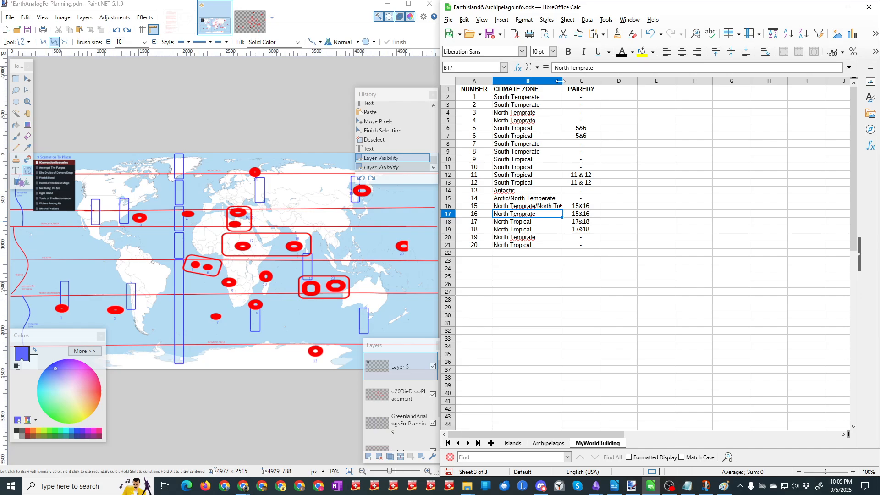
# Step: Widen the CLIMATE ZONE column until number 15's full zone name fits, and save the spreadsheet
pyautogui.moveTo(562, 81); pyautogui.dragTo(581, 83)
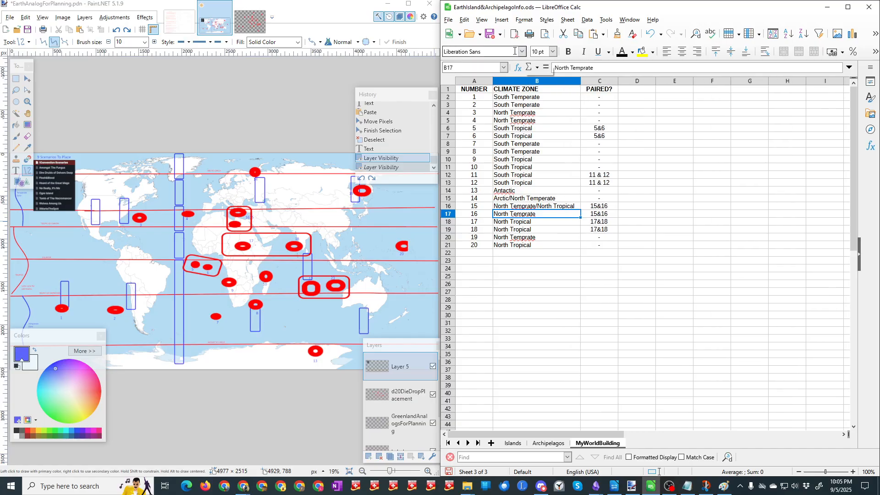
pyautogui.click(489, 34)
# Step: Switch to Paint.NET at full-screen size, move the Layers and Colors windows clear of the map labels, and save the map
pyautogui.click(123, 65)
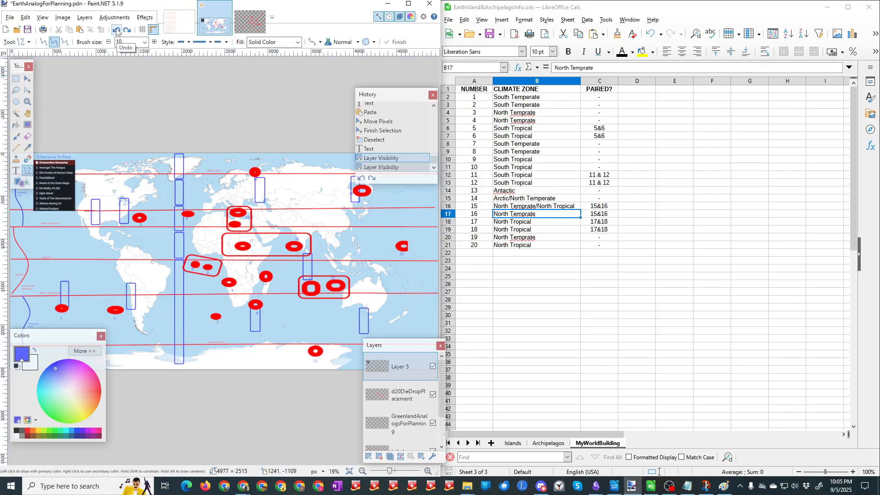
pyautogui.click(408, 4)
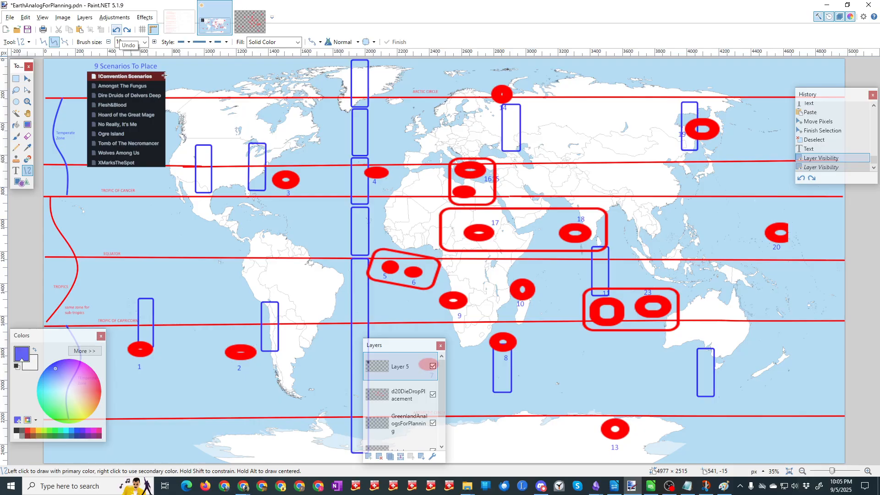
pyautogui.moveTo(399, 348); pyautogui.dragTo(797, 359)
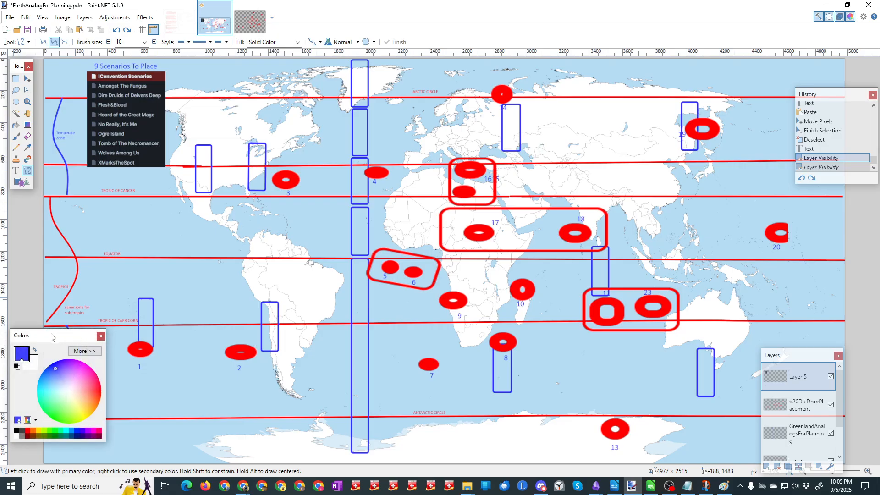
pyautogui.moveTo(51, 338); pyautogui.dragTo(52, 349)
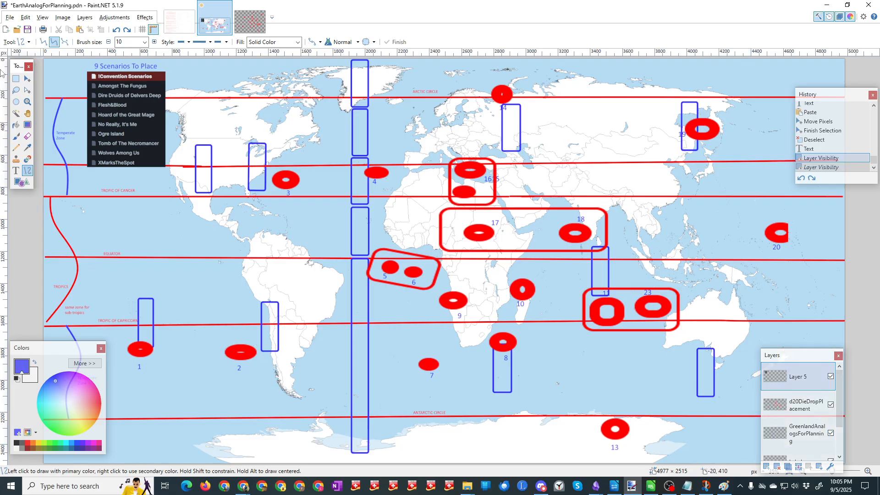
pyautogui.click(28, 30)
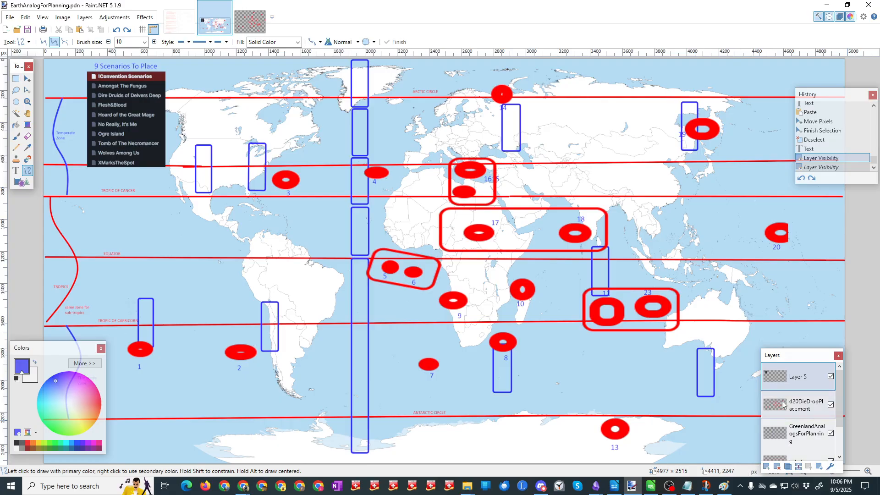
# Step: Hide the GreenlandAnalogsForPlanning layer and erase the 3 from the mistaken "23" label on the Labels layer
pyautogui.click(831, 433)
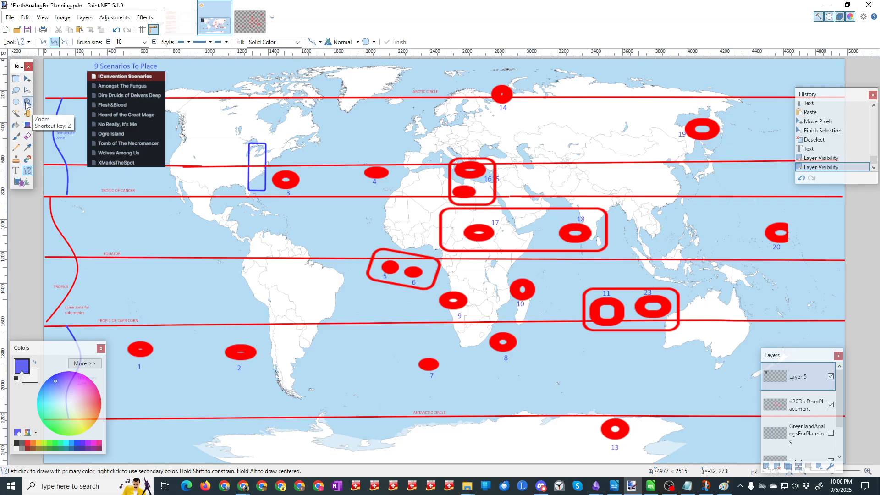
pyautogui.click(15, 79)
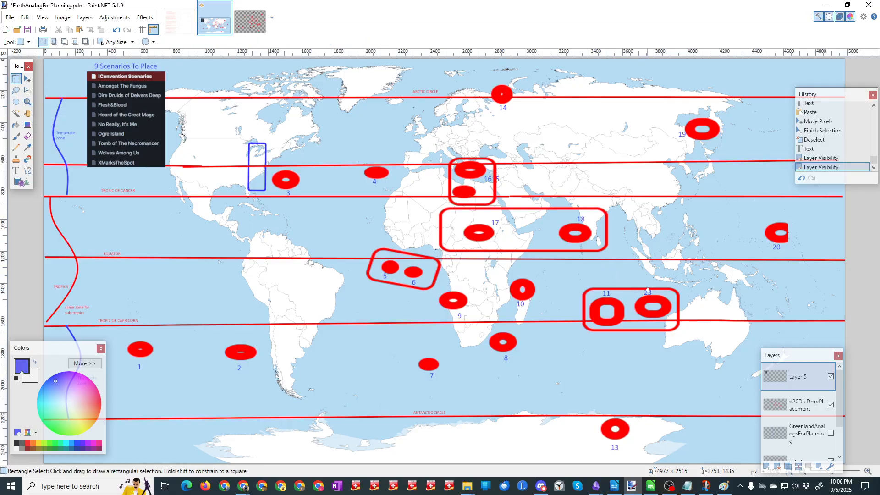
pyautogui.moveTo(648, 290); pyautogui.dragTo(652, 294)
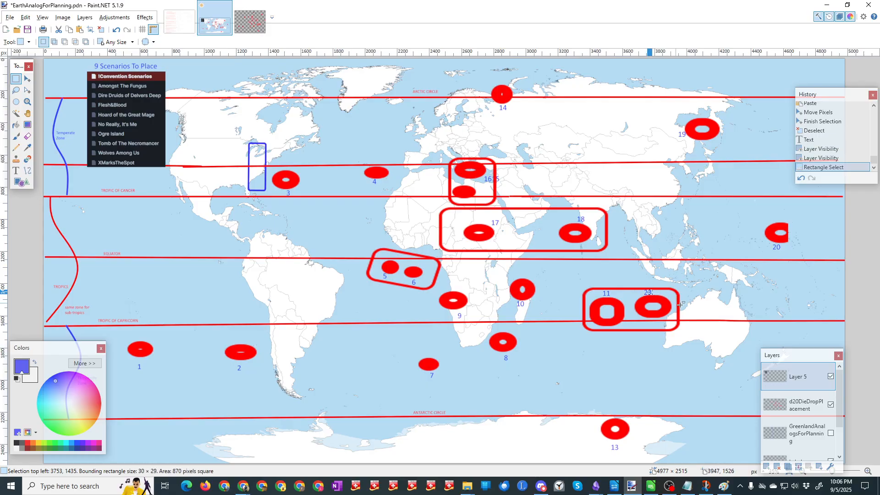
pyautogui.press('Delete')
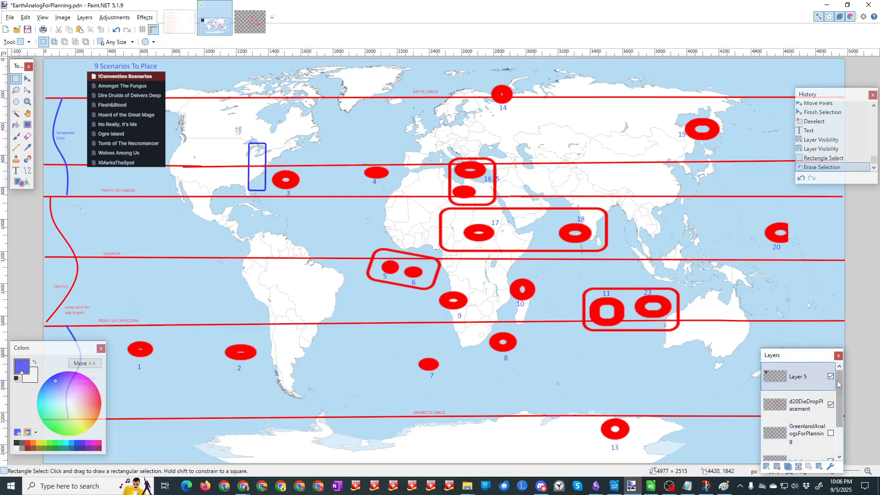
pyautogui.scroll(-3, 837, 386)
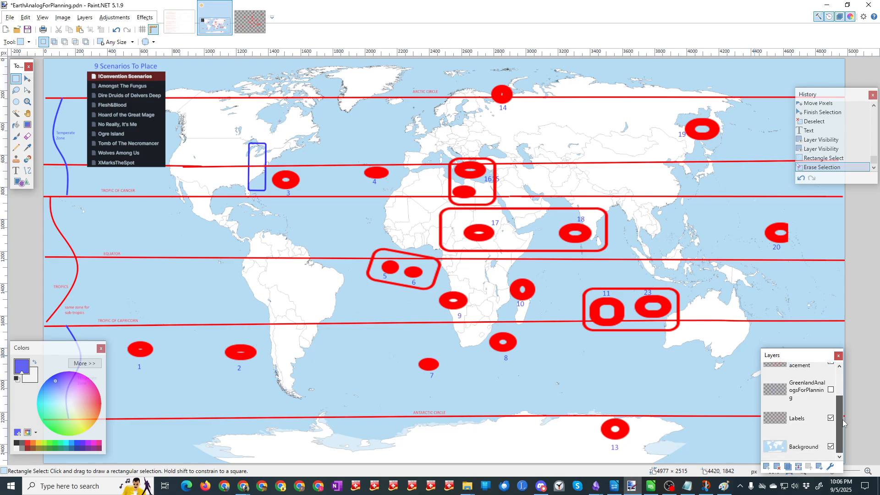
pyautogui.click(798, 417)
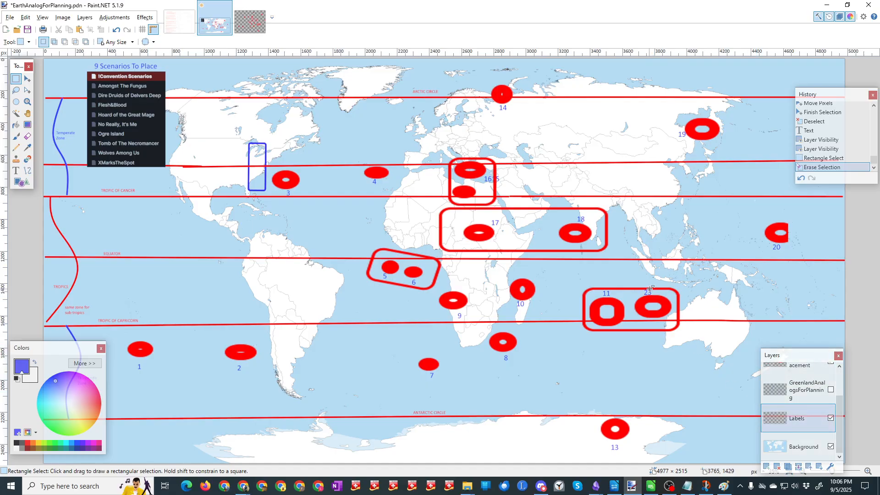
pyautogui.moveTo(647, 287); pyautogui.dragTo(652, 295)
pyautogui.press('Delete')
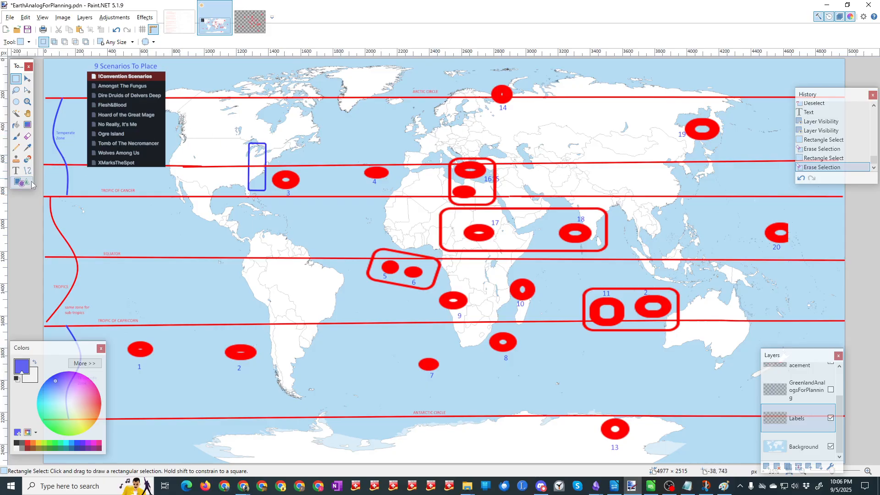
# Step: Add a 1 in front of the remaining 2 west of Australia to make the label 12, and save the map
pyautogui.click(17, 171)
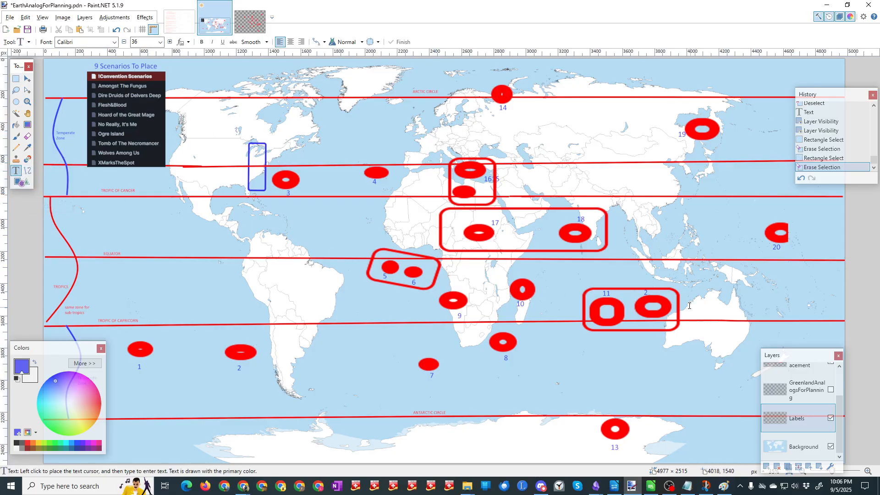
pyautogui.click(645, 292)
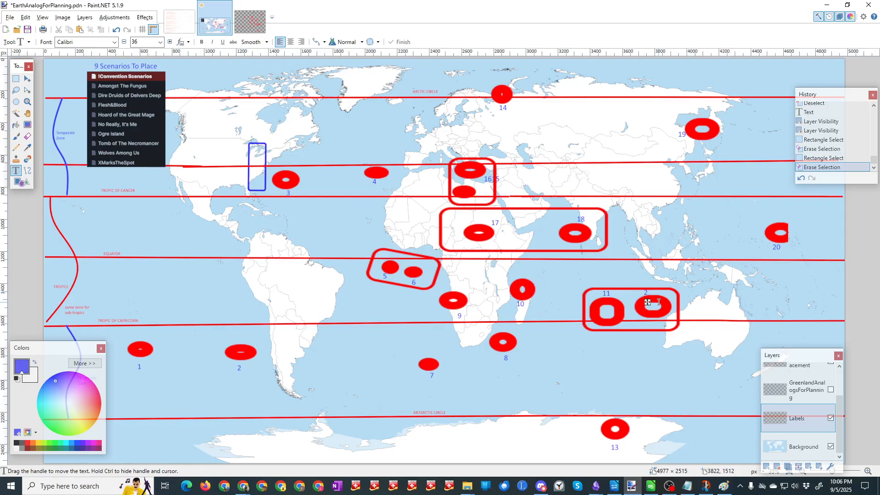
pyautogui.write('1')
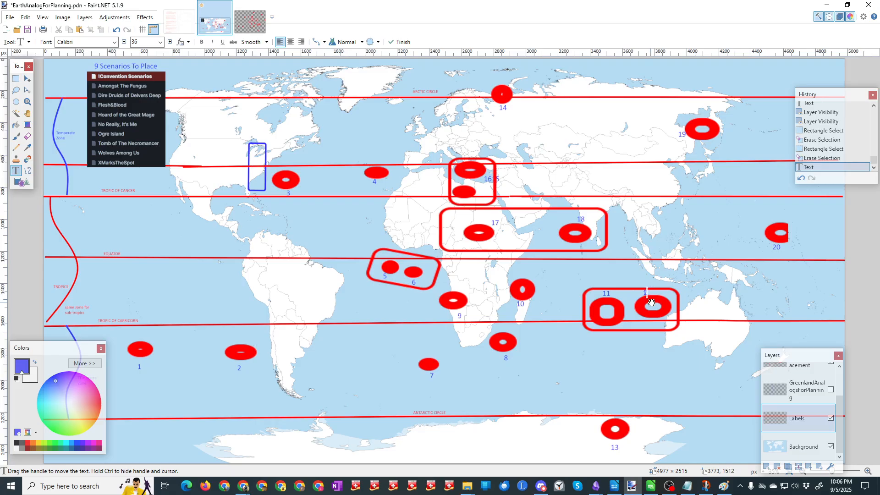
pyautogui.moveTo(652, 303); pyautogui.dragTo(649, 303)
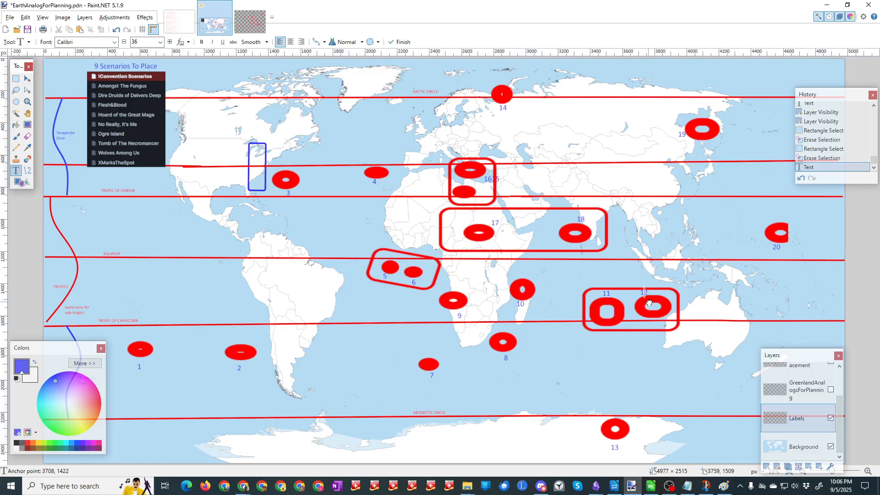
pyautogui.click(28, 30)
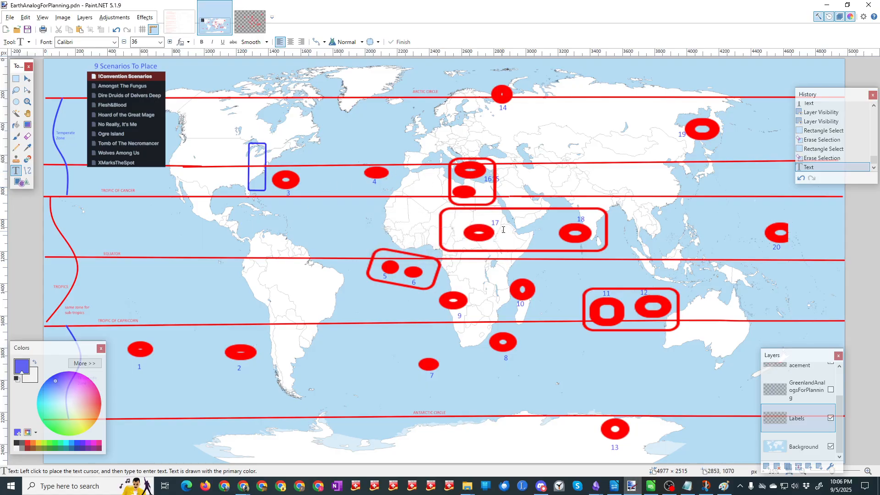
# Step: Add the text label 15 beside the lower red oval in the Mediterranean box and save the map
pyautogui.click(479, 193)
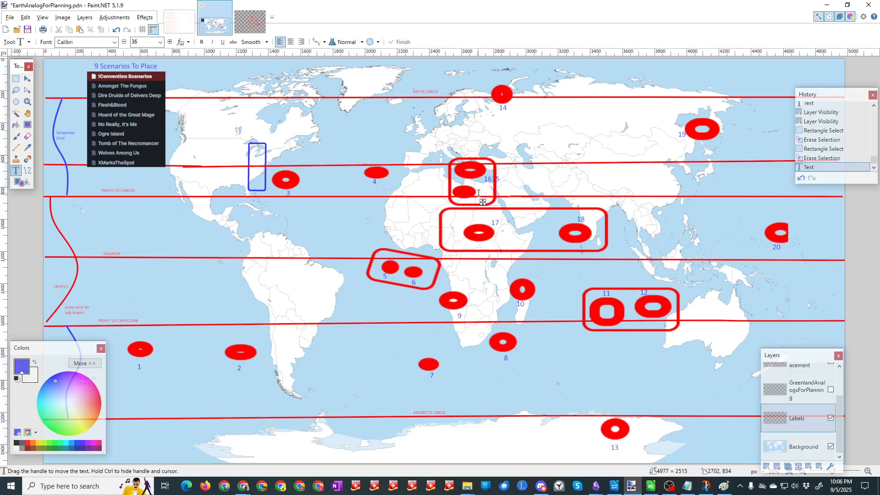
pyautogui.write('15')
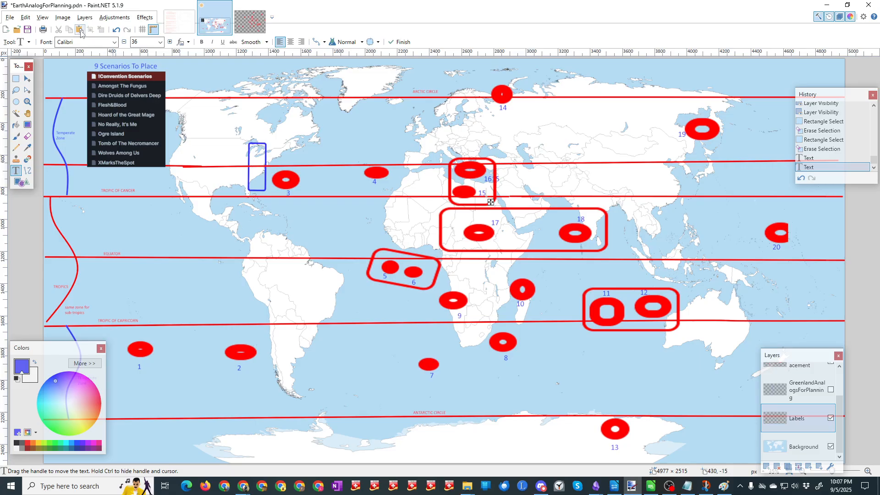
pyautogui.click(28, 30)
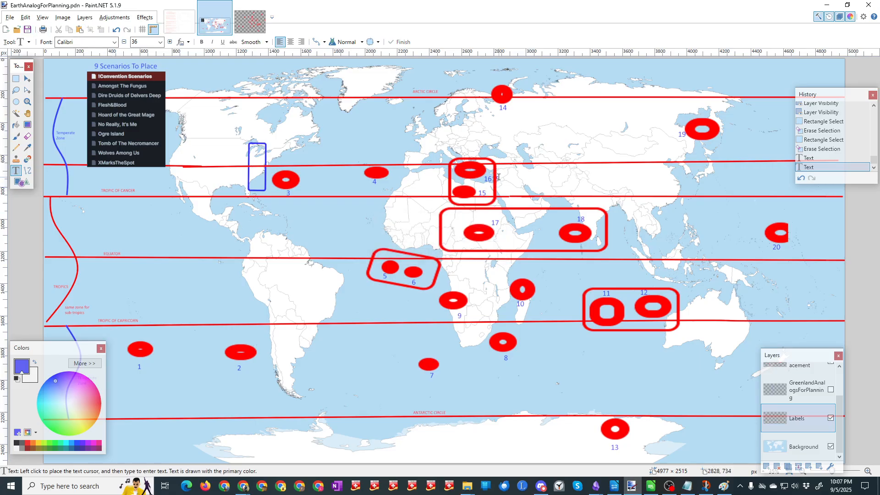
# Step: Erase the stray digits following the 16 label at the Mediterranean box's edge and save the map
pyautogui.click(497, 178)
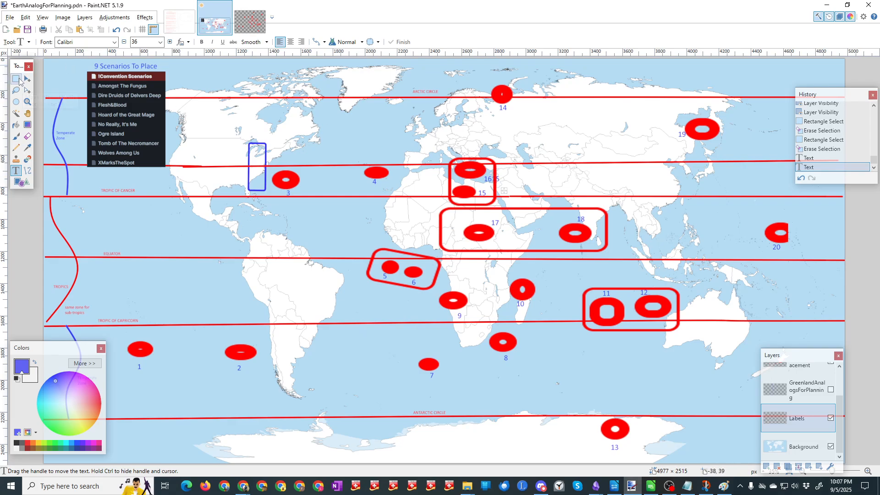
pyautogui.click(17, 80)
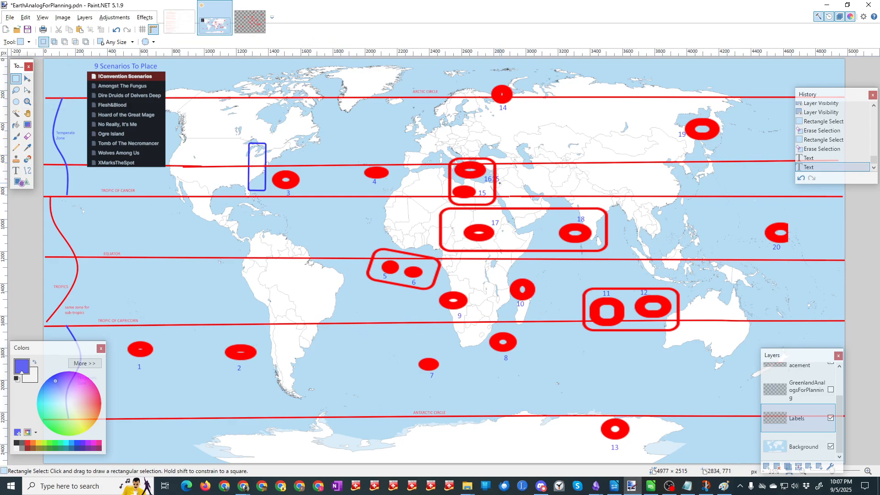
pyautogui.moveTo(500, 184); pyautogui.dragTo(492, 175)
pyautogui.press('Delete')
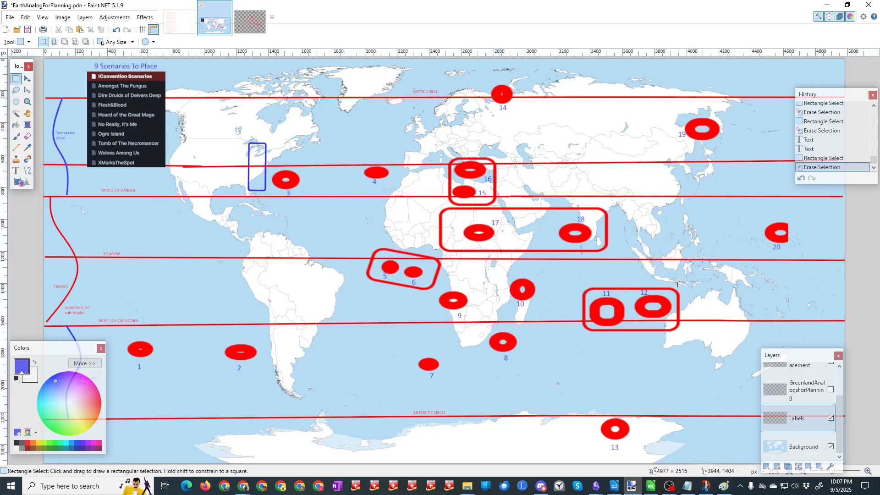
pyautogui.click(28, 30)
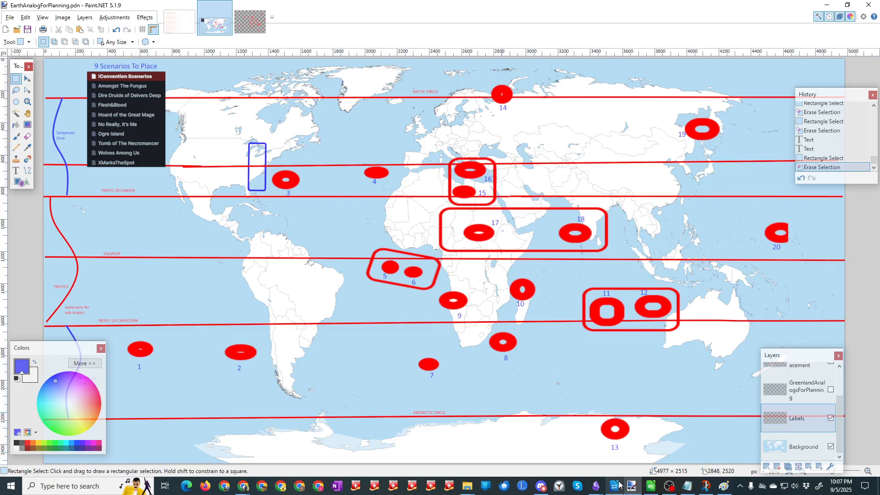
# Step: Switch to the LibreOffice Calc spreadsheet, move its window to uncover more of the map, and add a bold NOTES header in D1
pyautogui.click(651, 488)
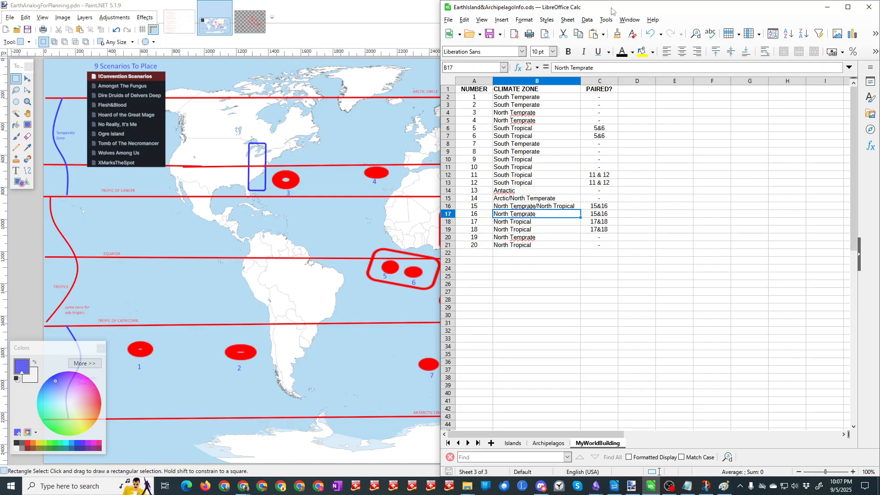
pyautogui.moveTo(614, 7); pyautogui.dragTo(711, 7)
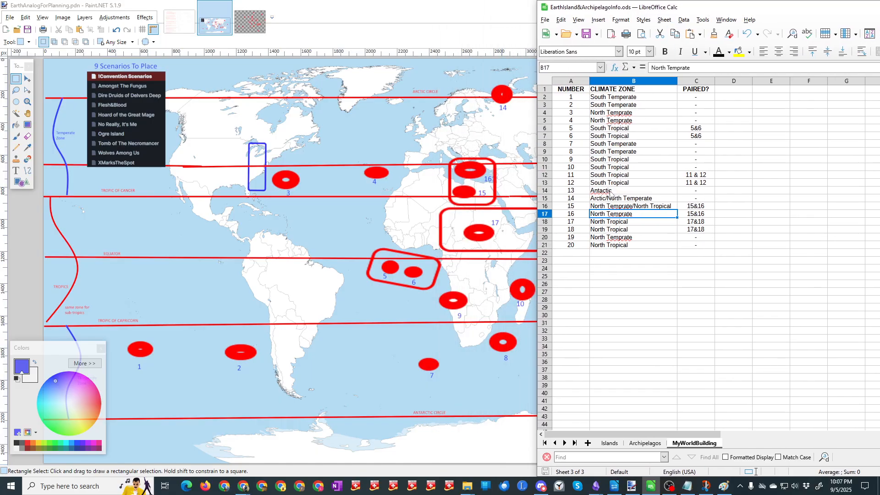
pyautogui.click(724, 90)
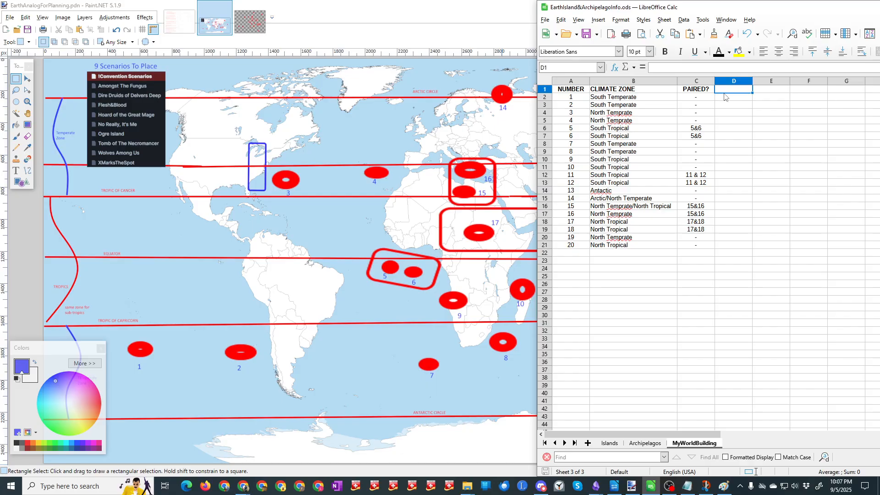
pyautogui.write('NOTES')
pyautogui.press('Return')
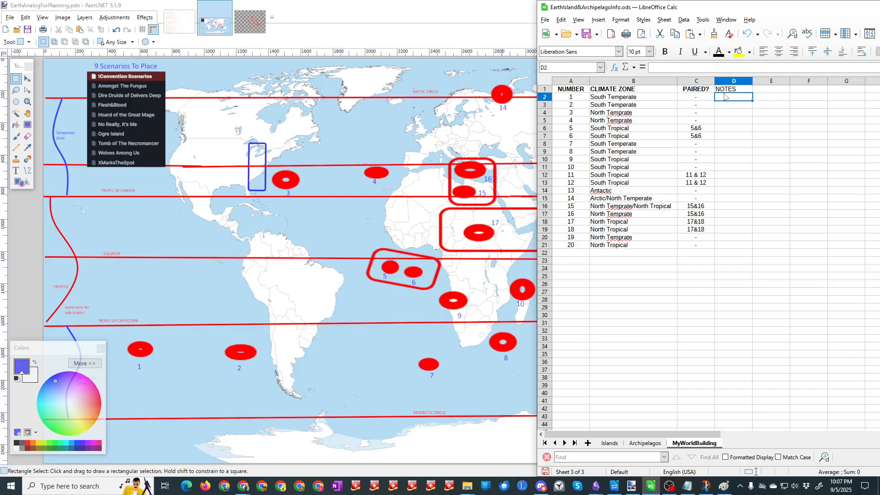
pyautogui.press('Up')
pyautogui.hotkey('ctrl', 'b')
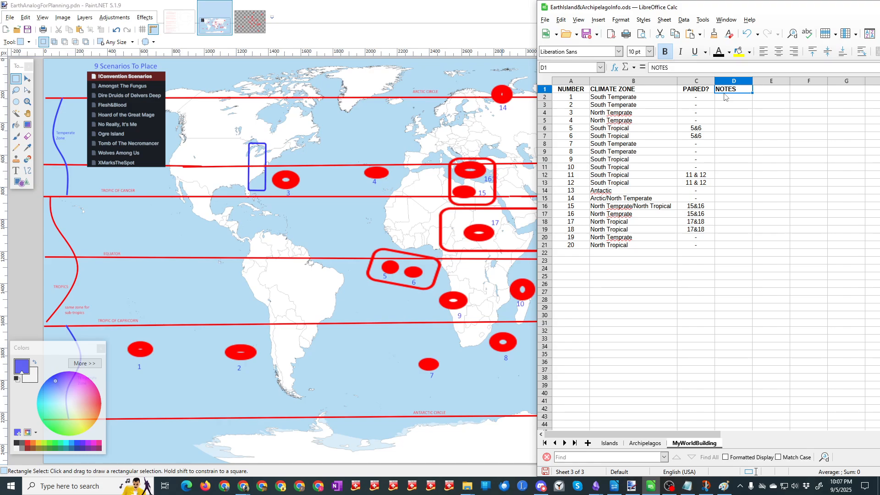
# Step: Enter the note "South portion is below Arctic Circle so is not frozen all year." for number 14 in D15
pyautogui.click(725, 202)
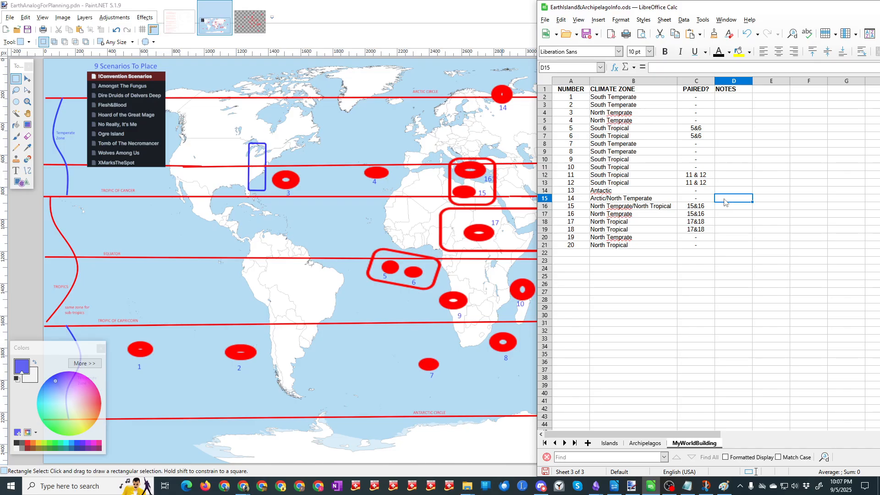
pyautogui.write('South')
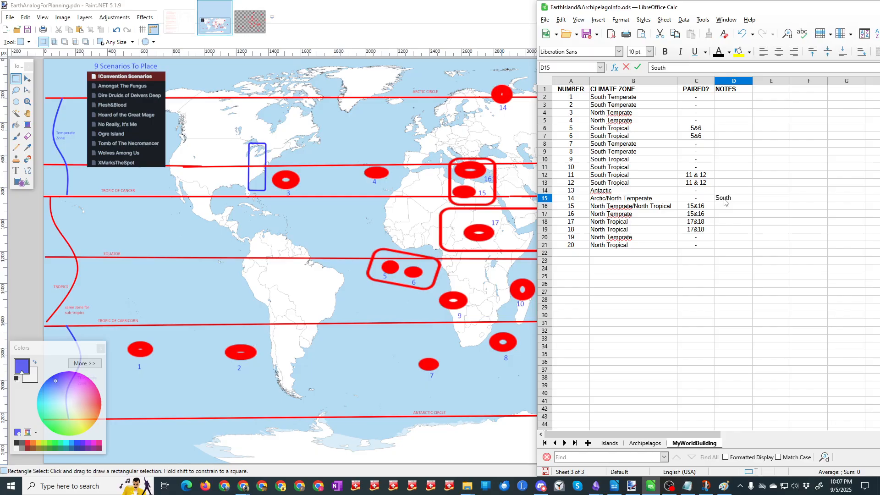
pyautogui.write(' portion is below Arctic ')
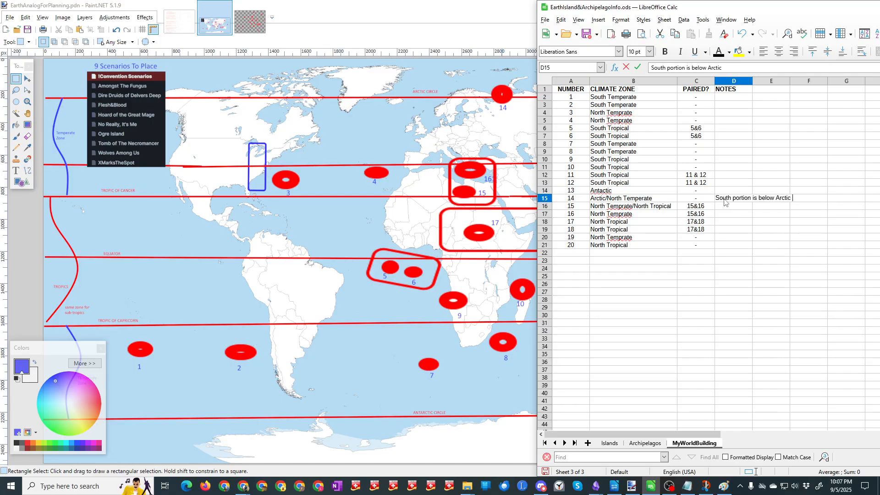
pyautogui.write('Circle so is not frozen ')
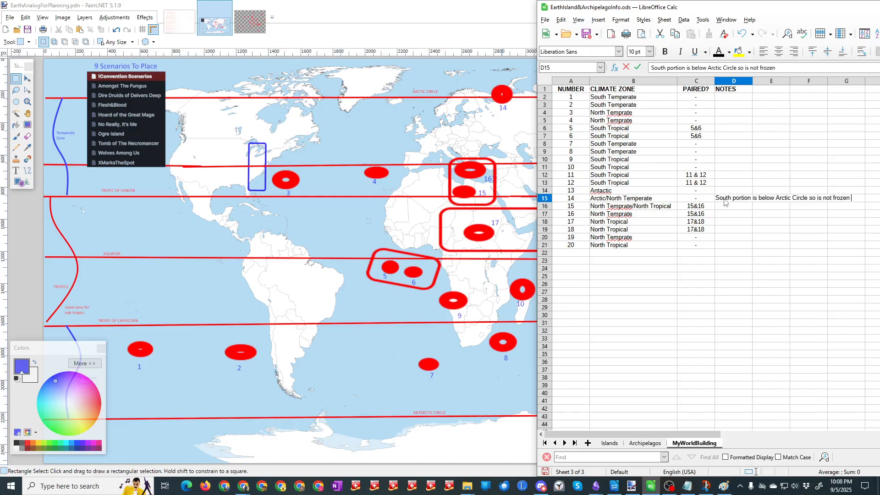
pyautogui.write('all yea')
pyautogui.write('r.')
pyautogui.press('Return')
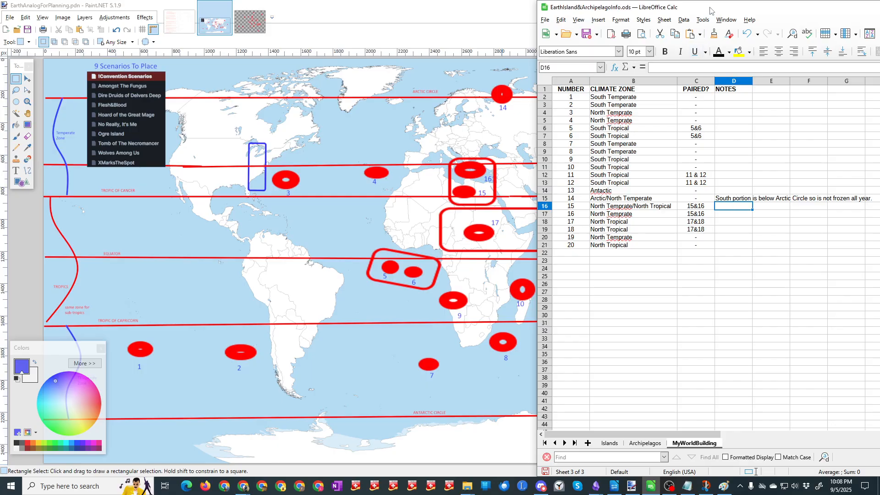
# Step: Make more of the NOTES column visible and begin number 13's note in D14: "All of circle is above Antarctic Circle so may be frozen all year."
pyautogui.moveTo(706, 8)
pyautogui.mouseDown()
pyautogui.moveTo(780, 8)
pyautogui.moveTo(669, 11)
pyautogui.mouseUp()
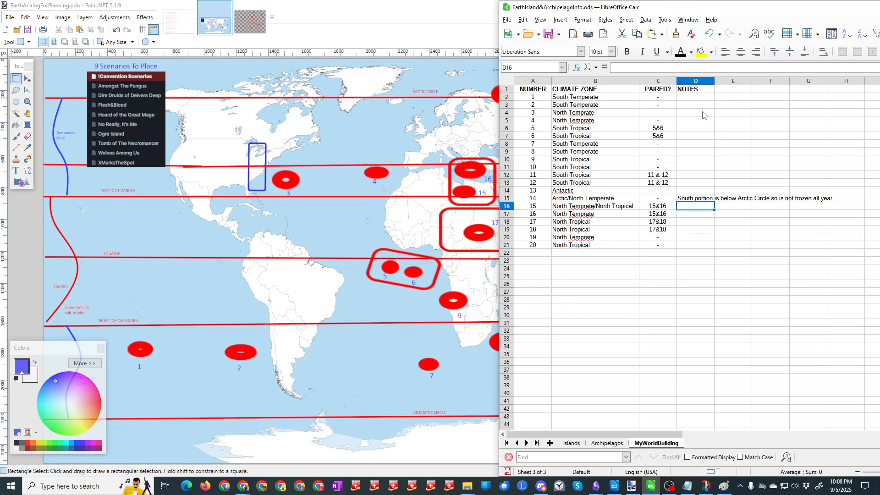
pyautogui.click(700, 191)
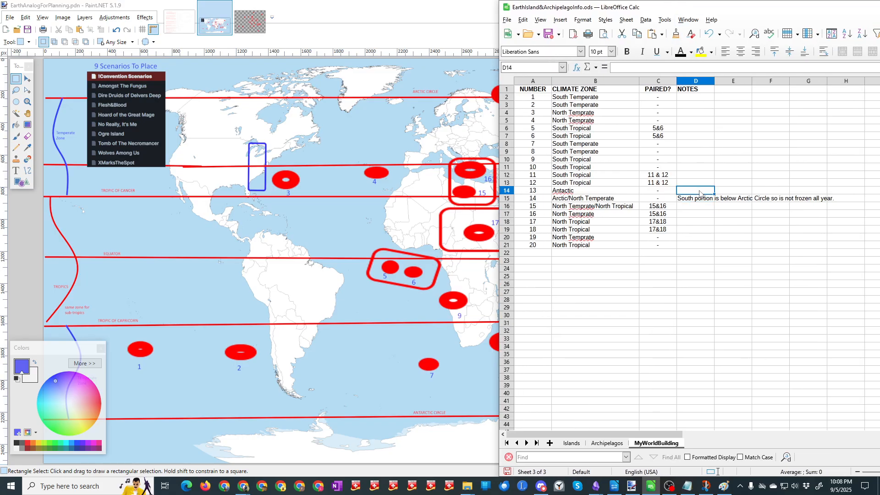
pyautogui.write('All ')
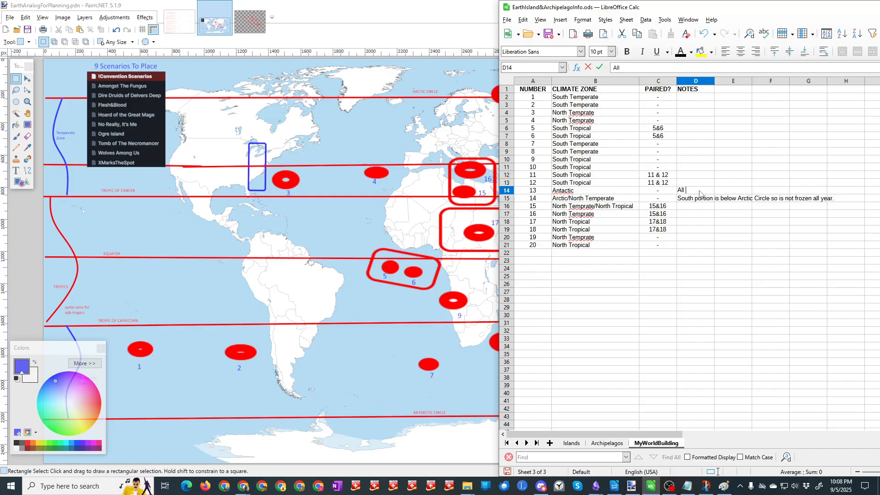
pyautogui.write('of circle is above Ant')
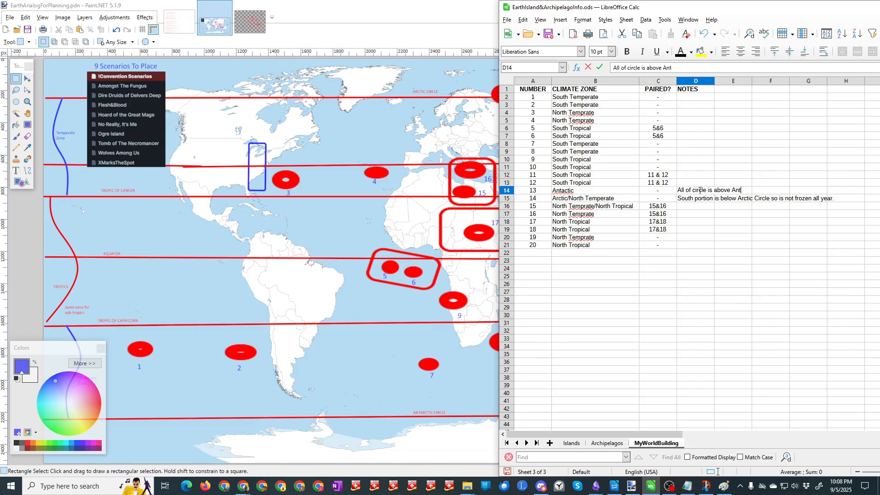
pyautogui.write('arc')
pyautogui.press('BackSpace')
pyautogui.write('ctic Circle so may be frozen')
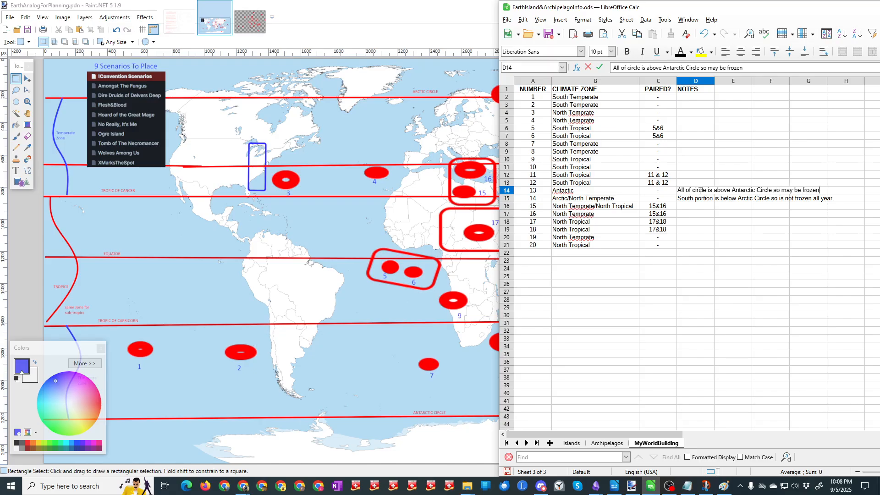
pyautogui.write(' all year. Are the')
# Step: Continue number 13's note with the question "Is the ice too high for easy access to the sea"
pyautogui.press('BackSpace')
pyautogui.press('BackSpace')
pyautogui.press('BackSpace')
pyautogui.press('BackSpace')
pyautogui.press('BackSpace')
pyautogui.press('BackSpace')
pyautogui.press('BackSpace')
pyautogui.write('Is the ice too high for')
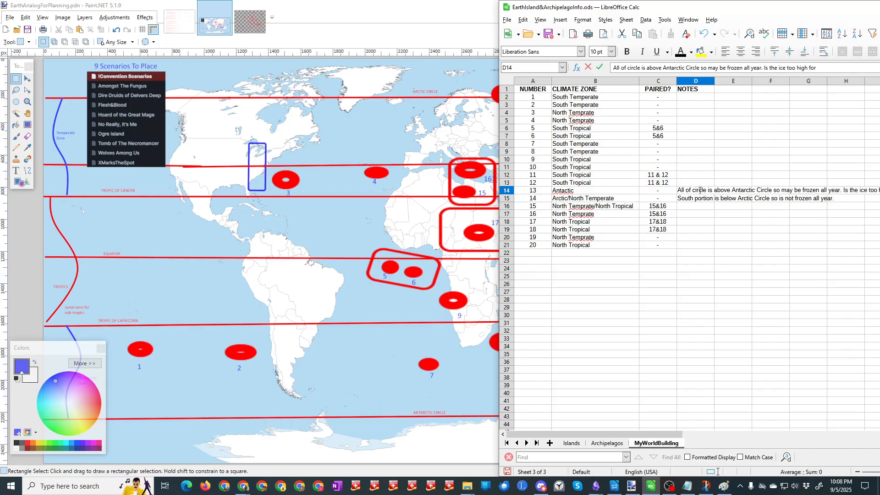
pyautogui.write(' eas')
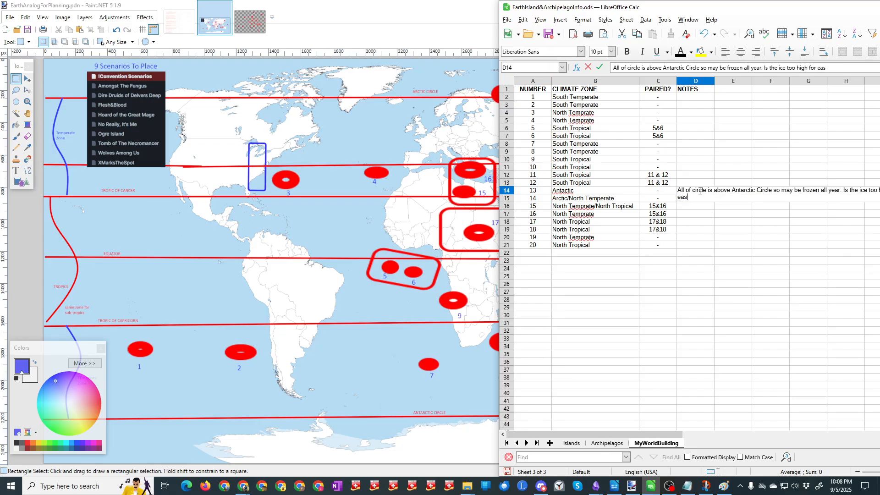
pyautogui.write('y access o')
pyautogui.press('BackSpace')
pyautogui.write('to the sea? What ')
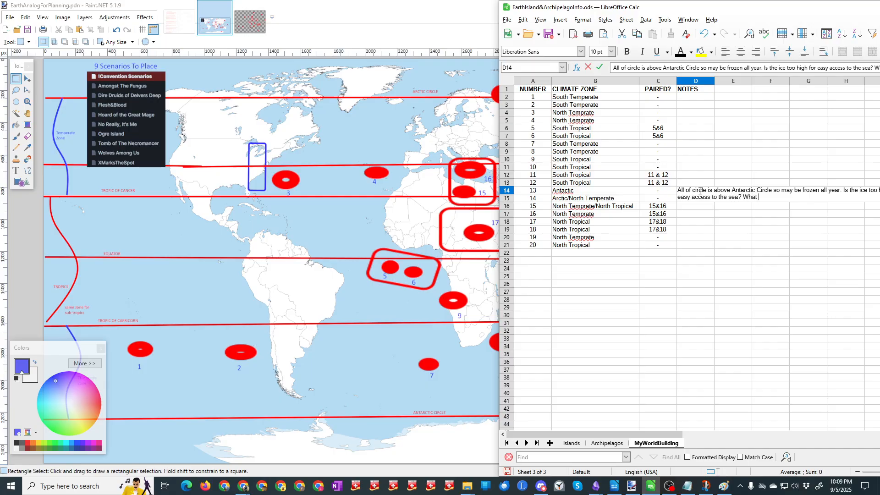
pyautogui.write('game')
# Step: Complete number 13's note with "? What fish, fowl, and game is available?" and save the spreadsheet
pyautogui.press('BackSpace')
pyautogui.press('BackSpace')
pyautogui.press('BackSpace')
pyautogui.press('BackSpace')
pyautogui.write('fish, fowl, and game is available?')
pyautogui.press('Tab')
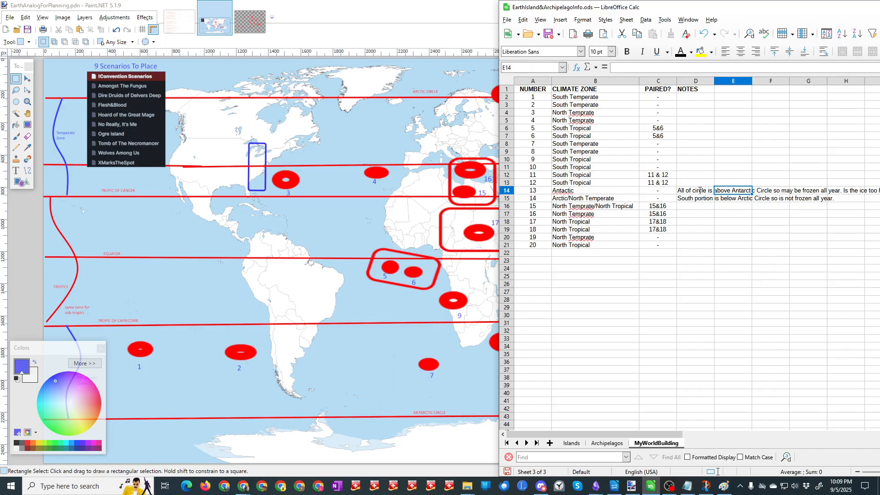
pyautogui.click(552, 35)
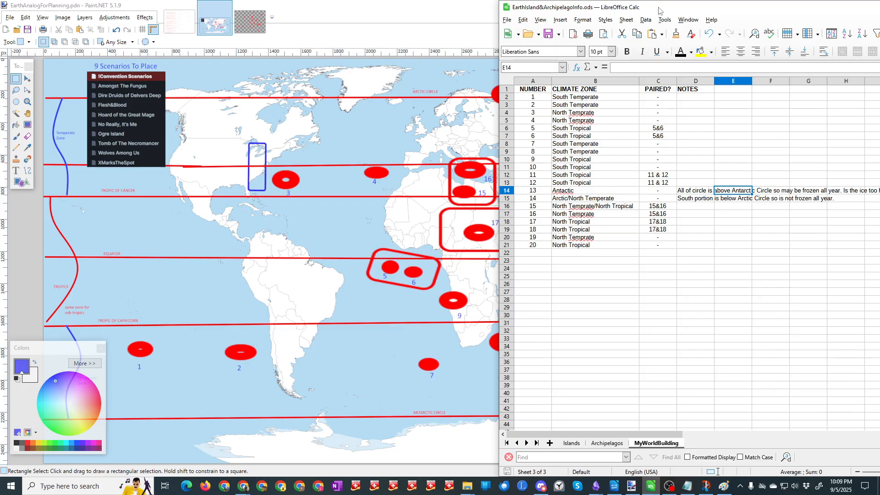
# Step: Move the spreadsheet window aside to uncover more of the map, including number 13's position
pyautogui.moveTo(659, 10); pyautogui.dragTo(739, 10)
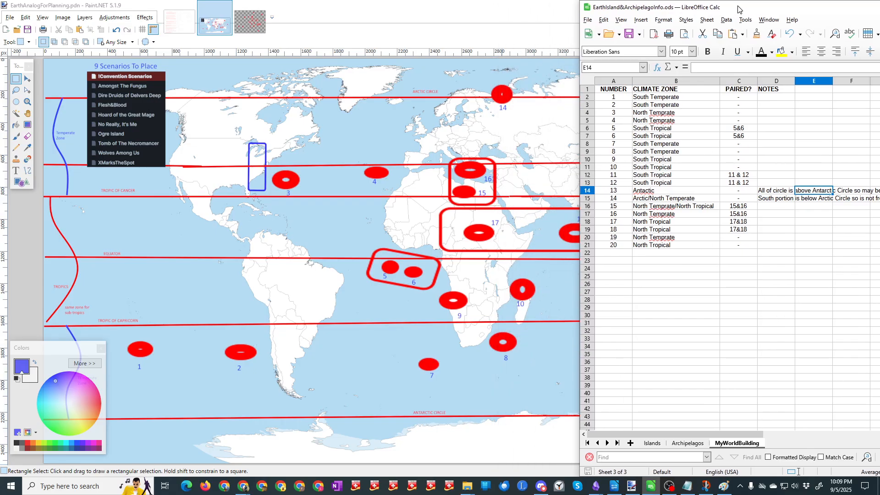
pyautogui.moveTo(738, 9); pyautogui.dragTo(774, 12)
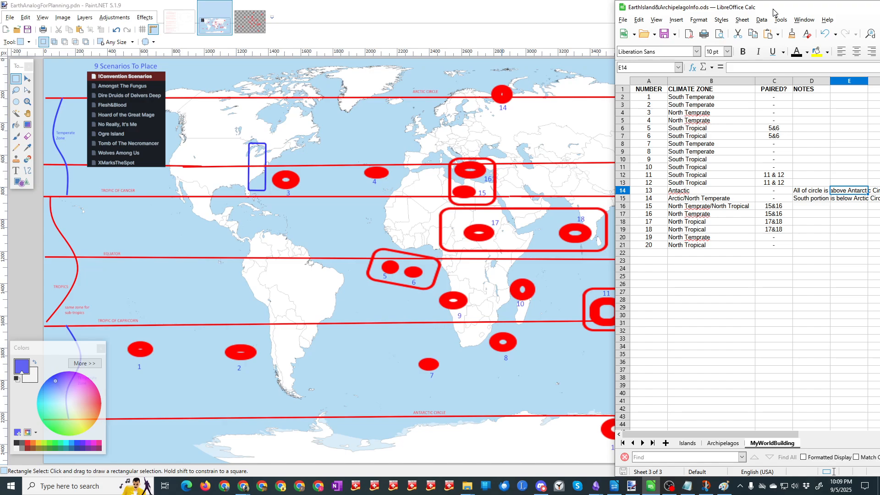
pyautogui.moveTo(774, 12); pyautogui.dragTo(819, 15)
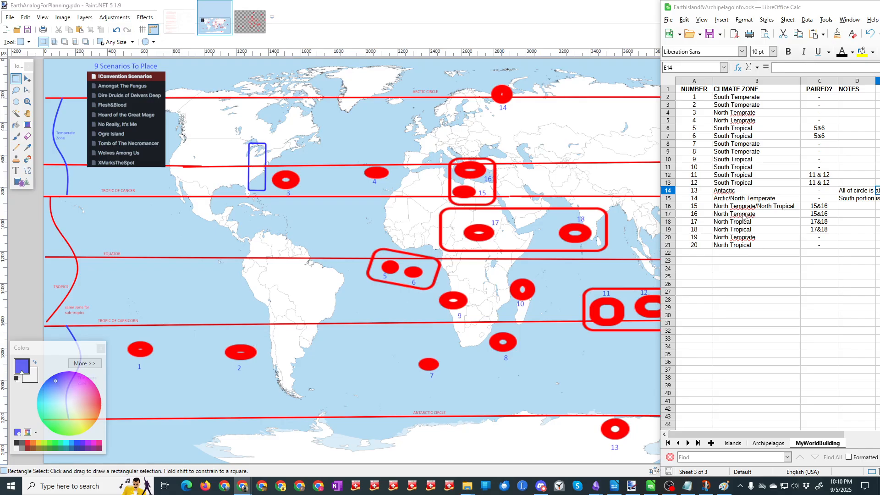
# Step: Correct the spelling of number 3's climate zone in B4 to "North Temperate"
pyautogui.click(743, 115)
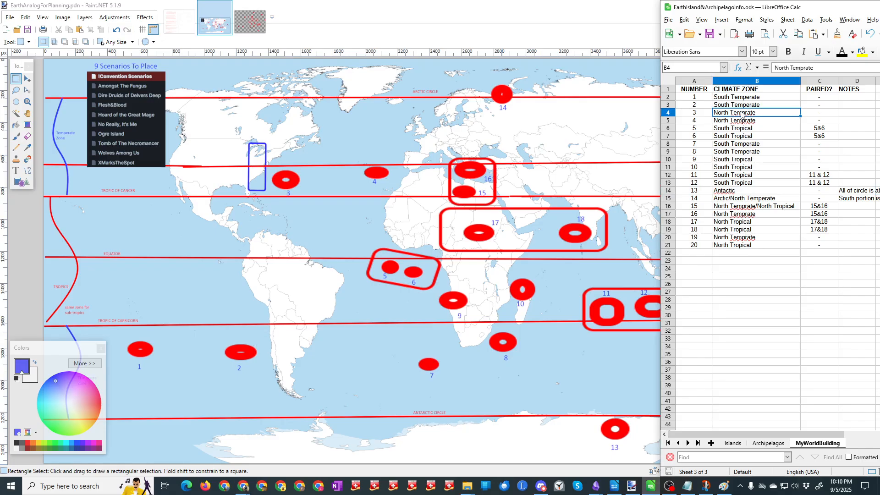
pyautogui.click(803, 68)
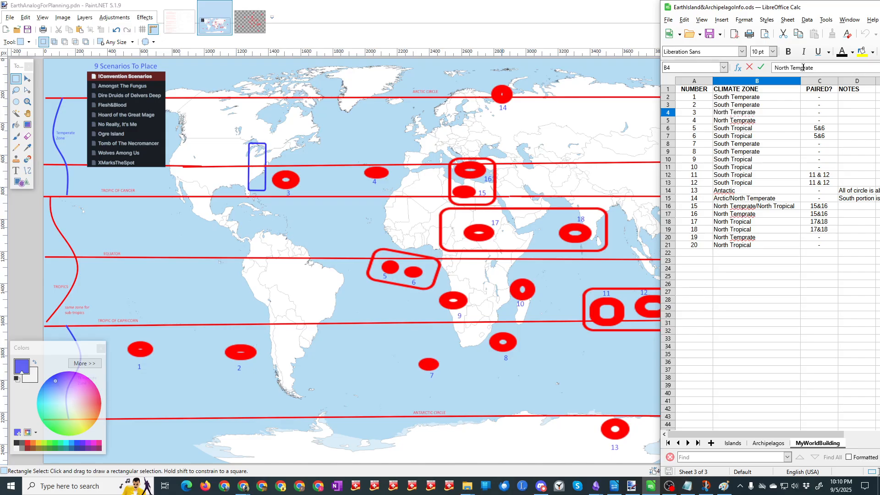
pyautogui.write('e')
pyautogui.click(767, 121)
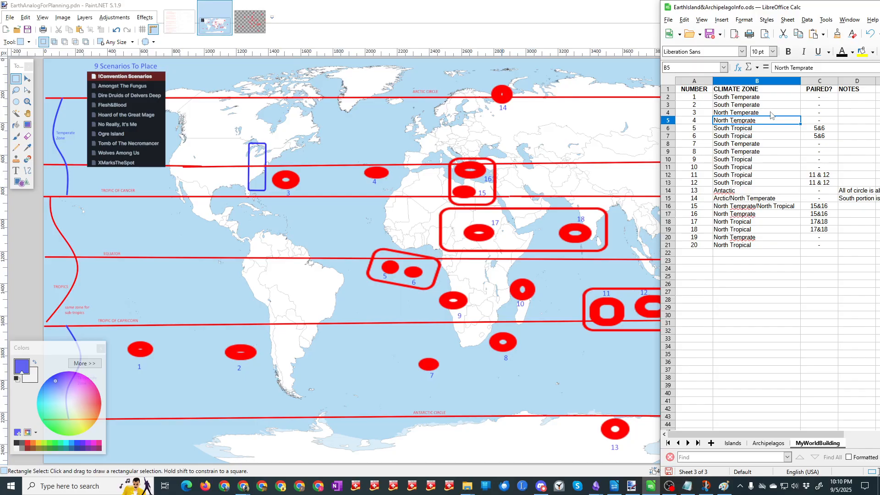
# Step: Copy "North Temperate" from B4 over the misspelled climate zones of numbers 4, 16 and 19 in B5, B17 and B20
pyautogui.click(770, 115)
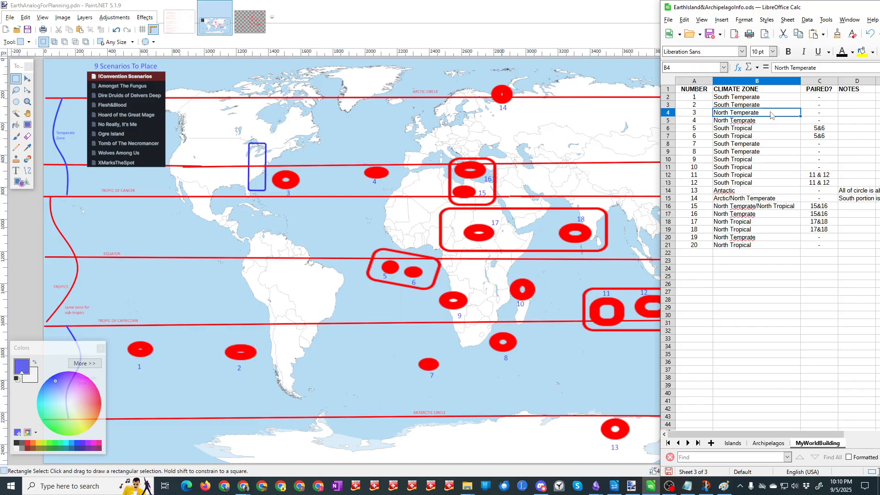
pyautogui.hotkey('ctrl', 'c')
pyautogui.click(764, 121)
pyautogui.hotkey('ctrl', 'v')
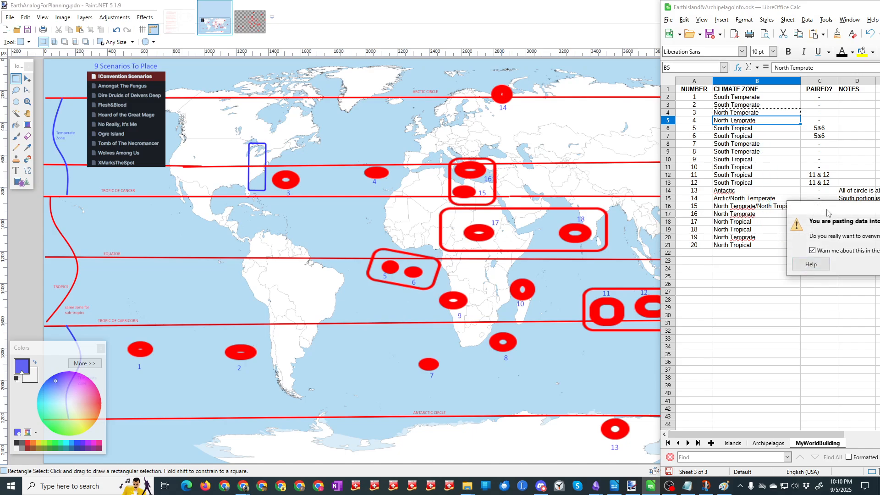
pyautogui.press('Return')
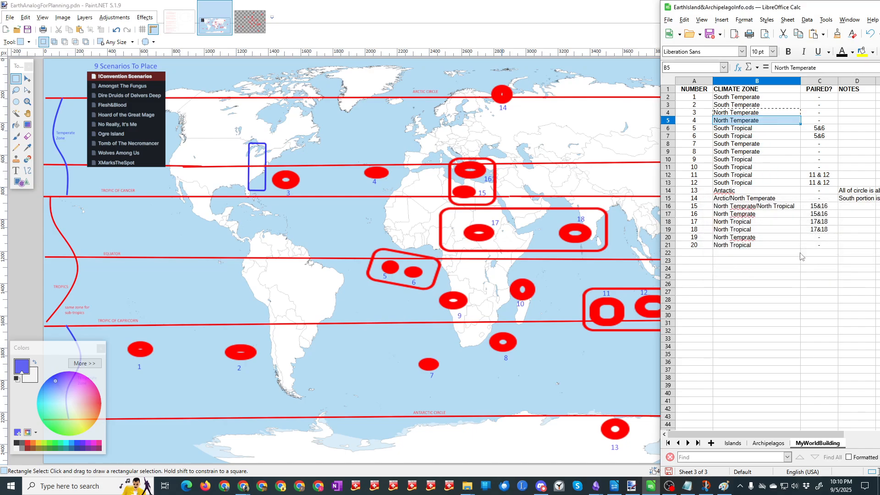
pyautogui.click(758, 215)
pyautogui.hotkey('ctrl', 'v')
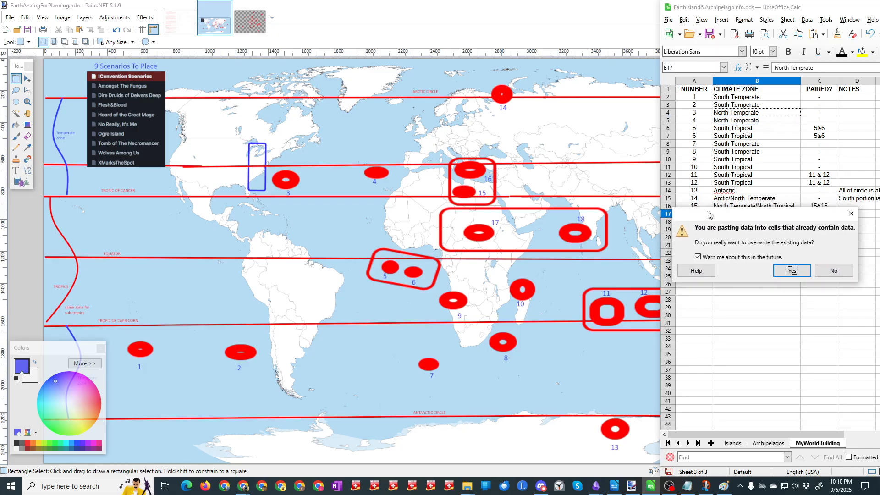
pyautogui.click(787, 271)
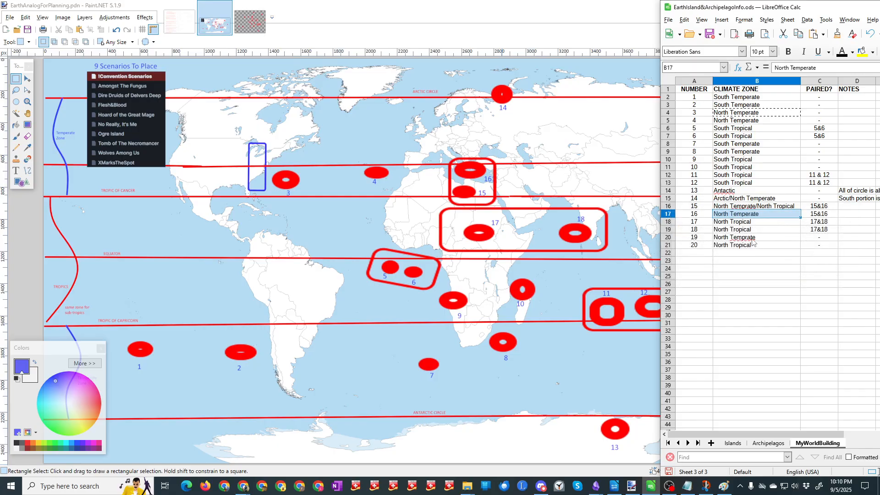
pyautogui.click(753, 238)
pyautogui.hotkey('ctrl', 'v')
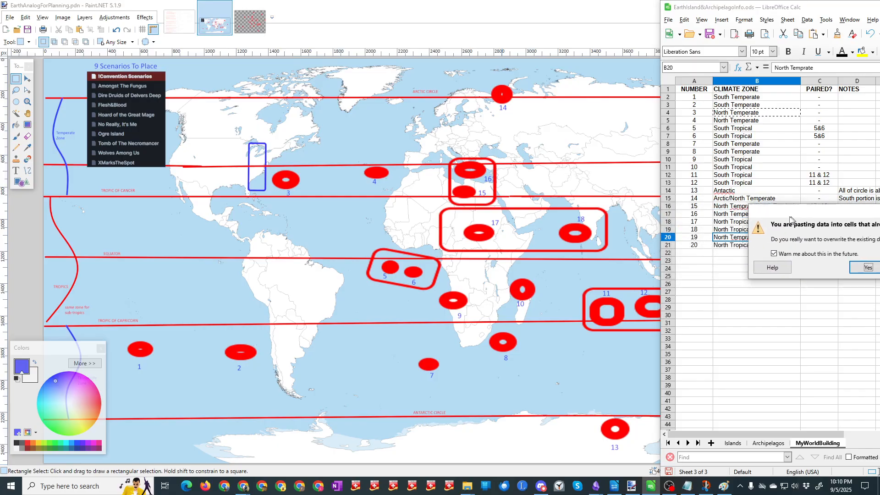
pyautogui.click(858, 270)
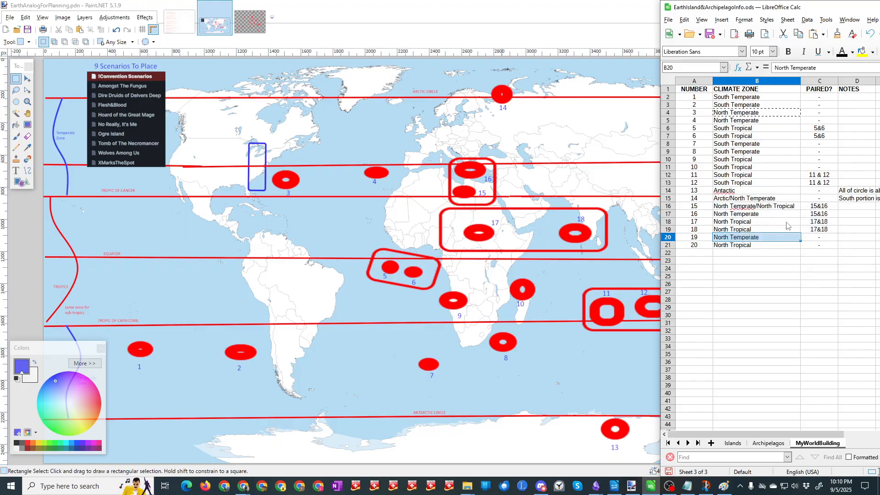
# Step: Correct number 13's climate zone in B14 to "Antarctic"
pyautogui.click(747, 210)
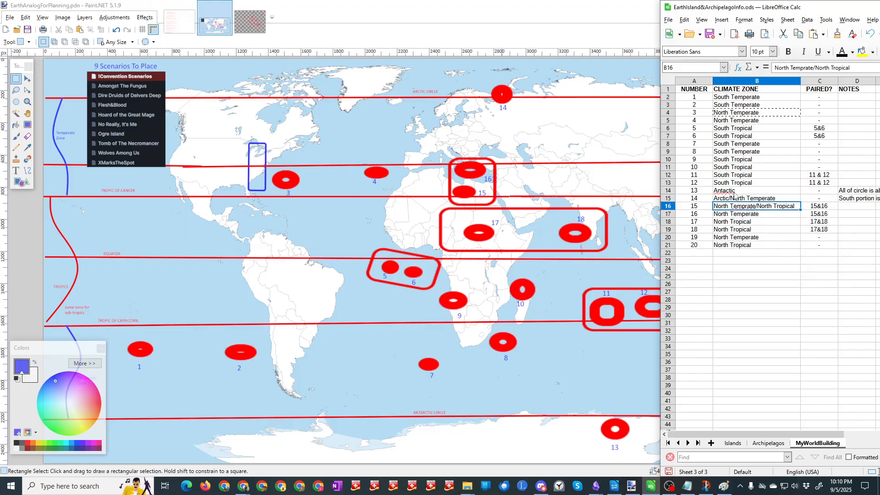
pyautogui.click(727, 192)
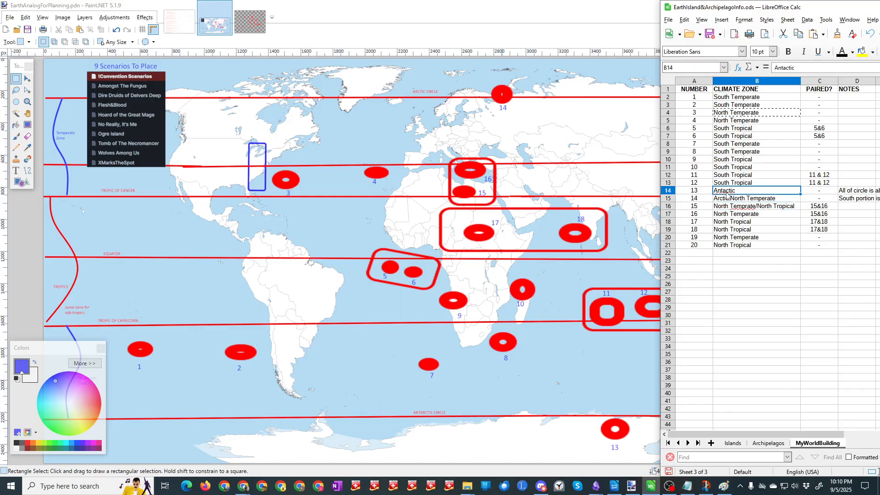
pyautogui.write('ar')
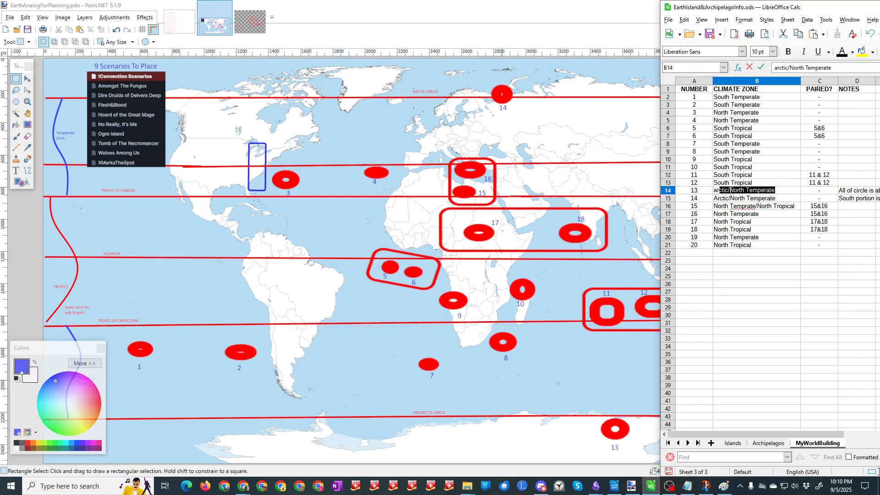
pyautogui.click(748, 189)
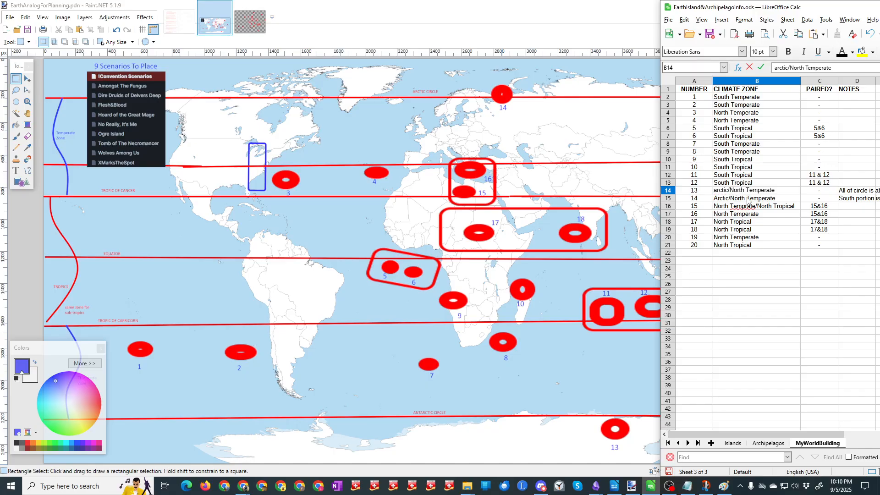
pyautogui.hotkey('shift', 'End')
pyautogui.press('Delete')
pyautogui.write('Ant')
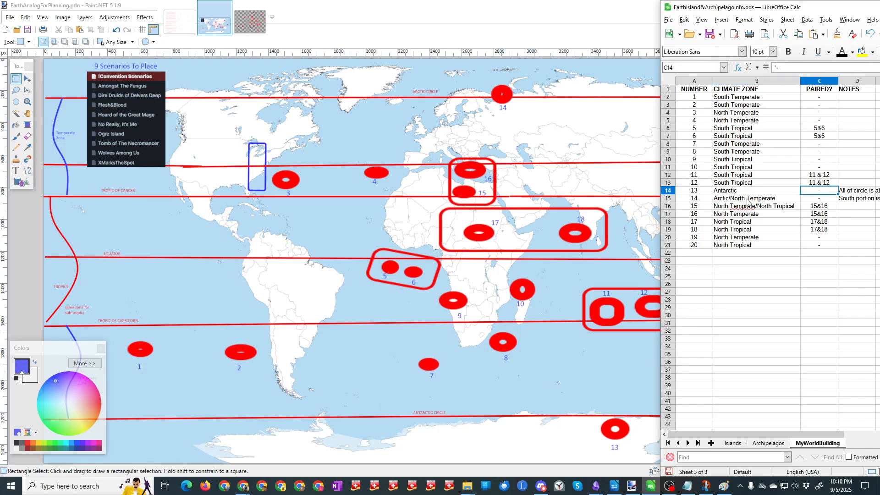
# Step: Correct number 15's climate zone in B16 to "North Temperate/North Tropical"
pyautogui.click(743, 209)
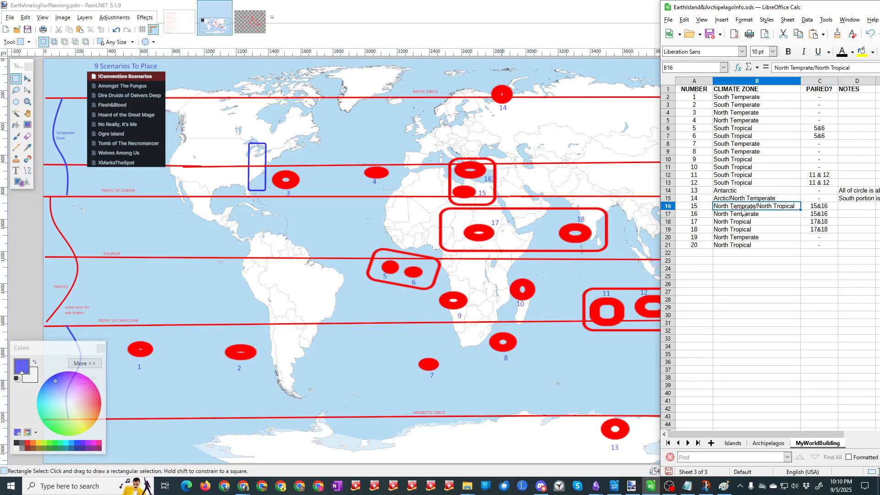
pyautogui.click(801, 67)
pyautogui.write('e')
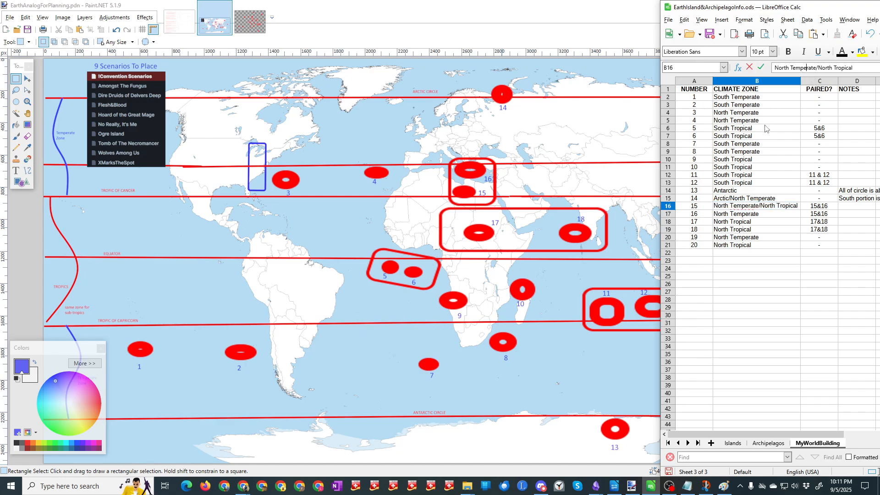
pyautogui.click(748, 279)
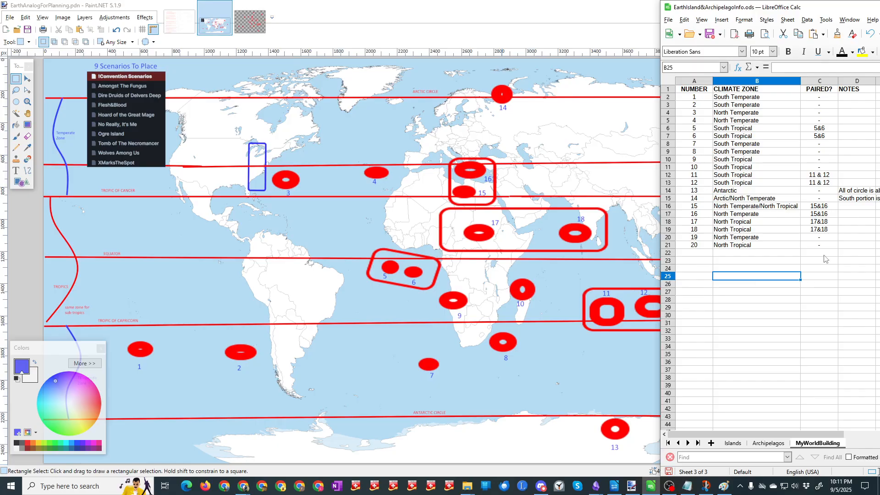
# Step: Save the spreadsheet and move its window off the map in Paint.NET
pyautogui.click(709, 33)
pyautogui.moveTo(809, 14); pyautogui.dragTo(879, 38)
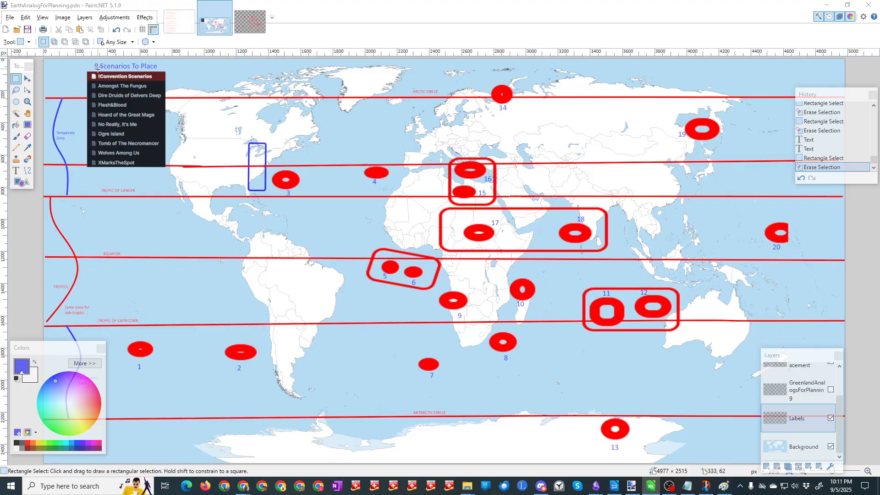
# Step: Try to erase the 9 of the "9 Scenarios To Place" heading while the Labels layer is active
pyautogui.moveTo(100, 71); pyautogui.dragTo(94, 60)
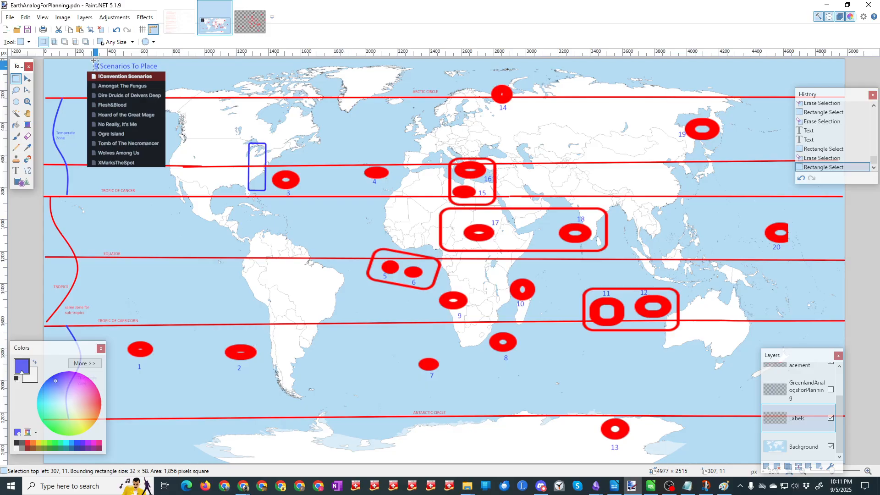
pyautogui.press('Delete')
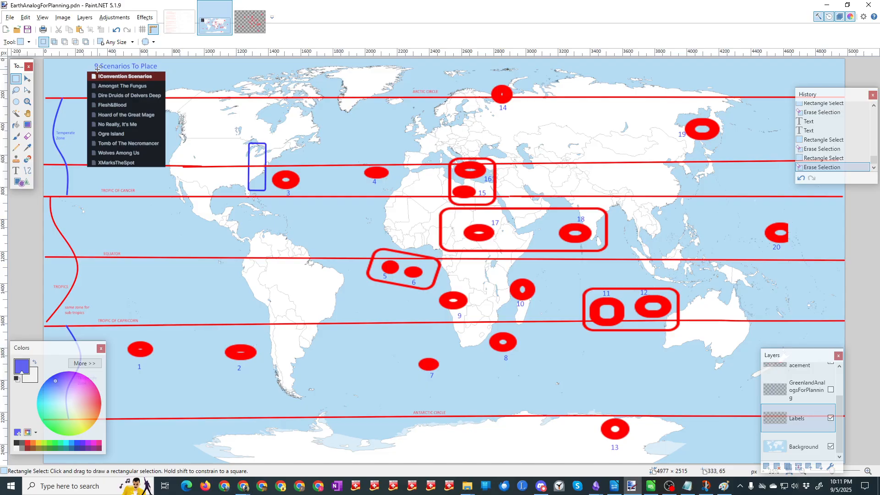
pyautogui.moveTo(96, 68); pyautogui.dragTo(93, 61)
pyautogui.press('Delete')
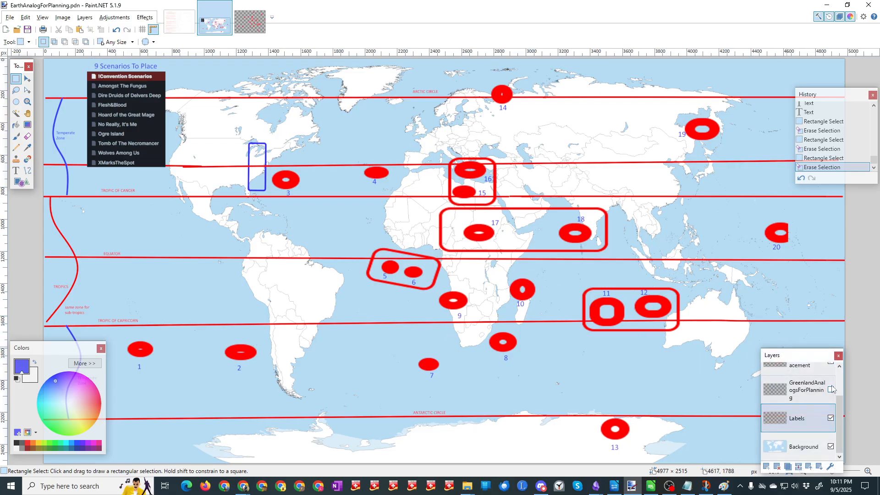
# Step: Erase the 9 from the "9 Scenarios To Place" heading on Layer 5
pyautogui.scroll(2, 800, 403)
pyautogui.click(791, 379)
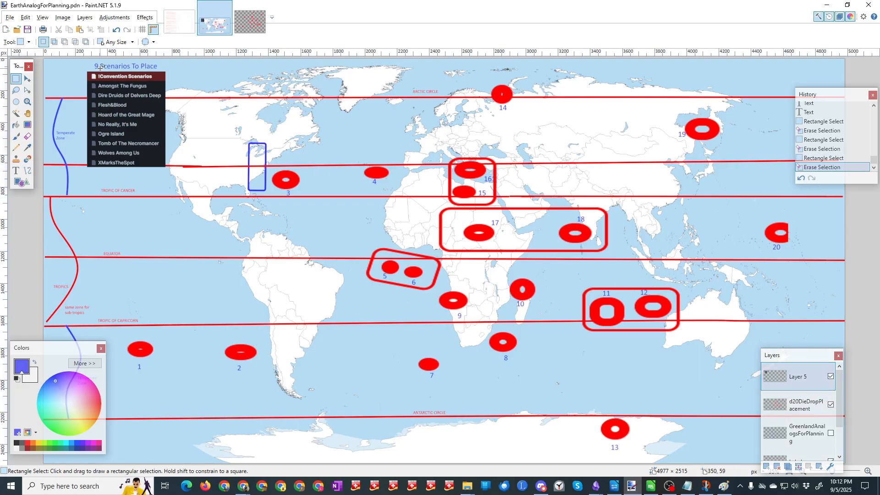
pyautogui.moveTo(98, 69); pyautogui.dragTo(94, 62)
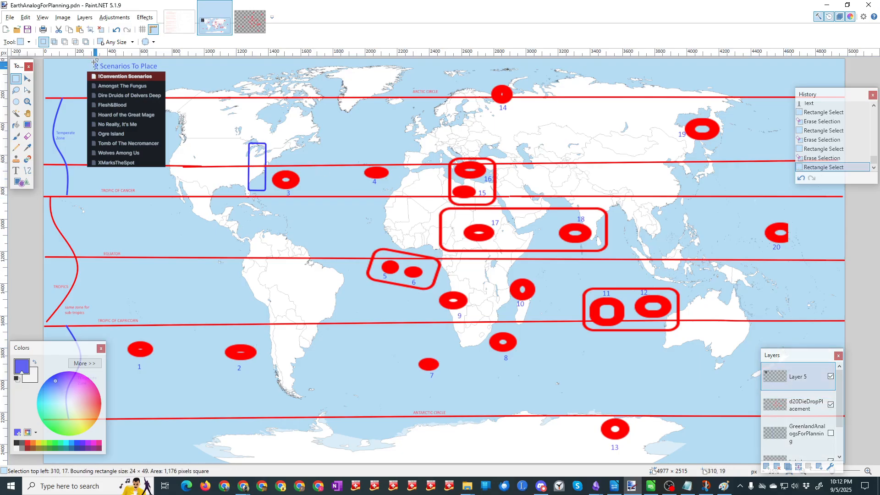
pyautogui.press('Delete')
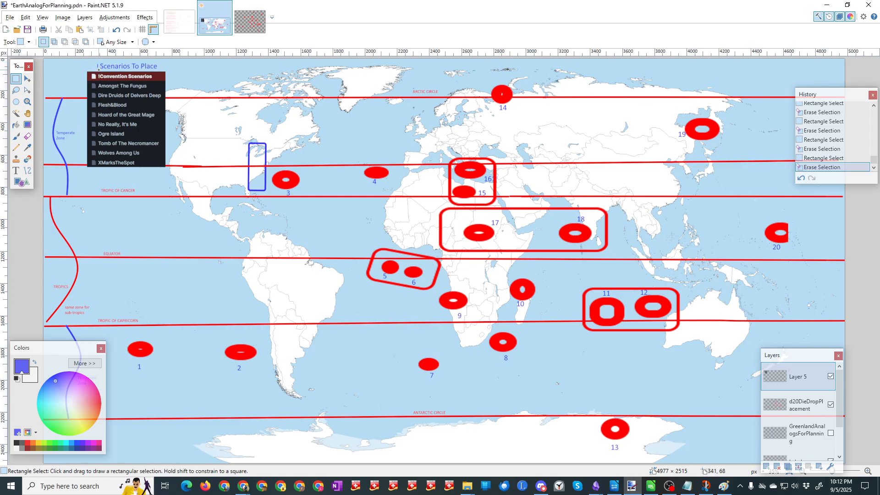
pyautogui.moveTo(98, 70); pyautogui.dragTo(96, 63)
pyautogui.press('Delete')
# Step: Add the text "10" in front of the "Scenarios To Place" heading
pyautogui.click(16, 171)
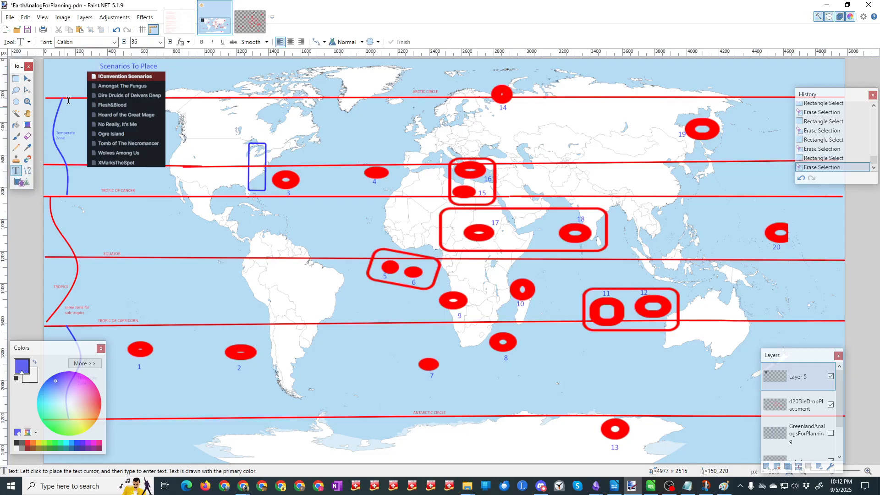
pyautogui.click(91, 66)
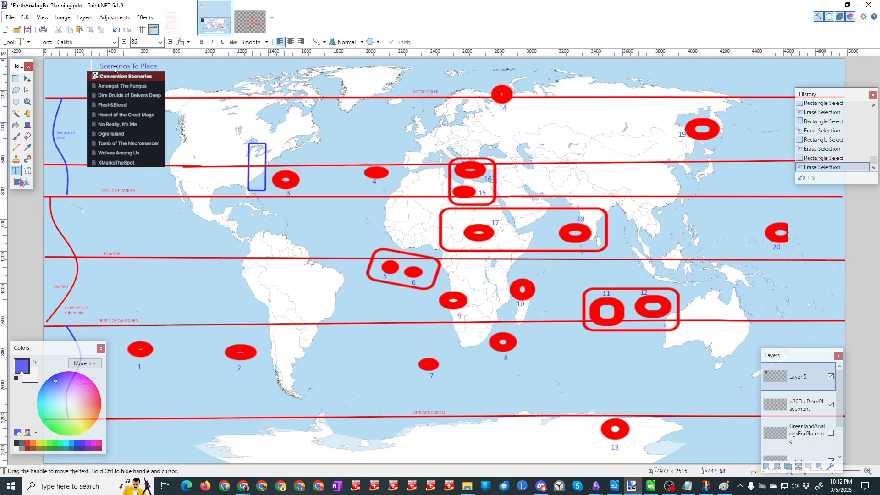
pyautogui.write('10')
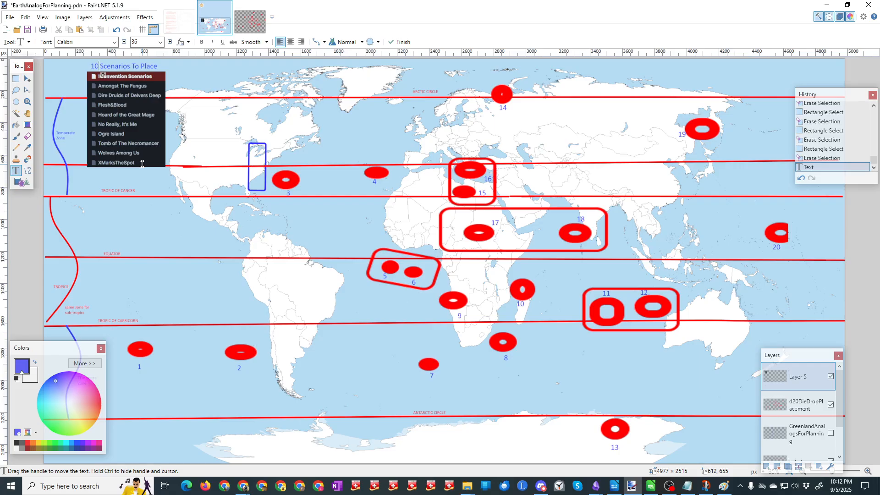
# Step: Add the text "Rescue From Fire Island" directly below the XMarksTheSpot entry of the scenario list and save the map
pyautogui.click(98, 171)
pyautogui.write('Rescu')
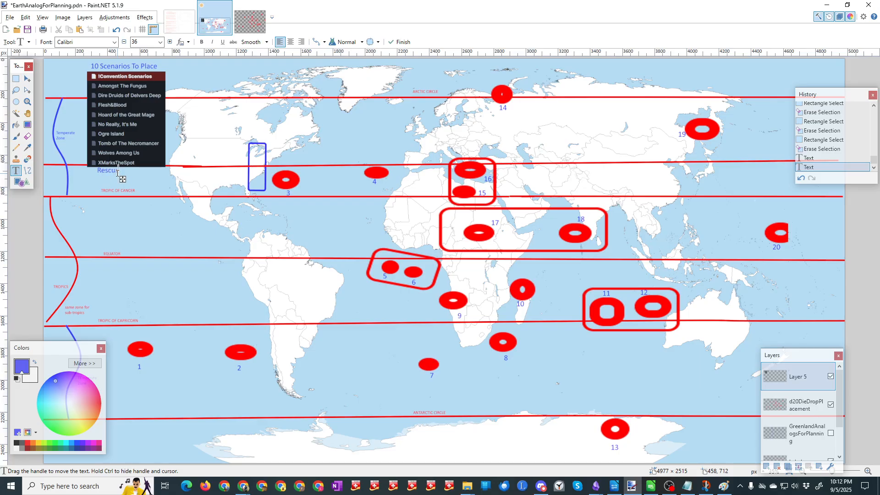
pyautogui.write(' From Fl')
pyautogui.write('re Island')
pyautogui.click(125, 176)
pyautogui.press('BackSpace')
pyautogui.write('e')
pyautogui.moveTo(178, 181); pyautogui.dragTo(174, 181)
pyautogui.click(27, 30)
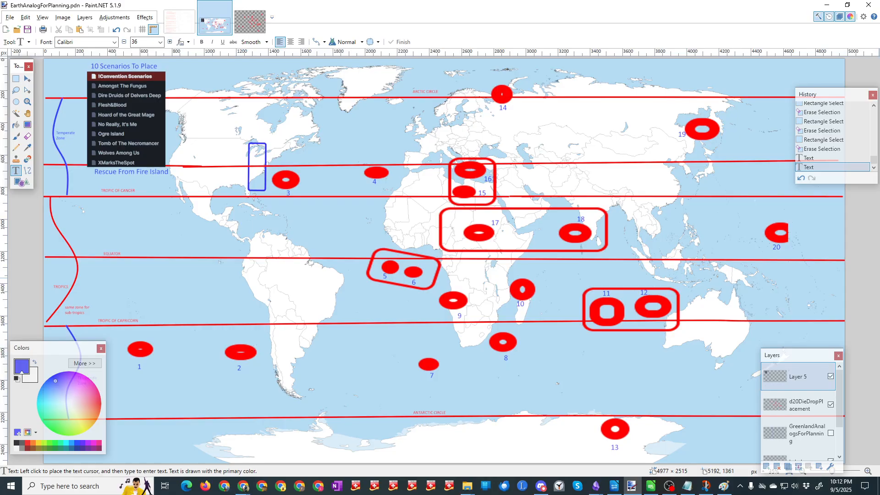
# Step: Mark the Amongst The Fungus entry of the scenario list with an x, recolor the mark red and save the map
pyautogui.hotkey('alt', 'Tab')
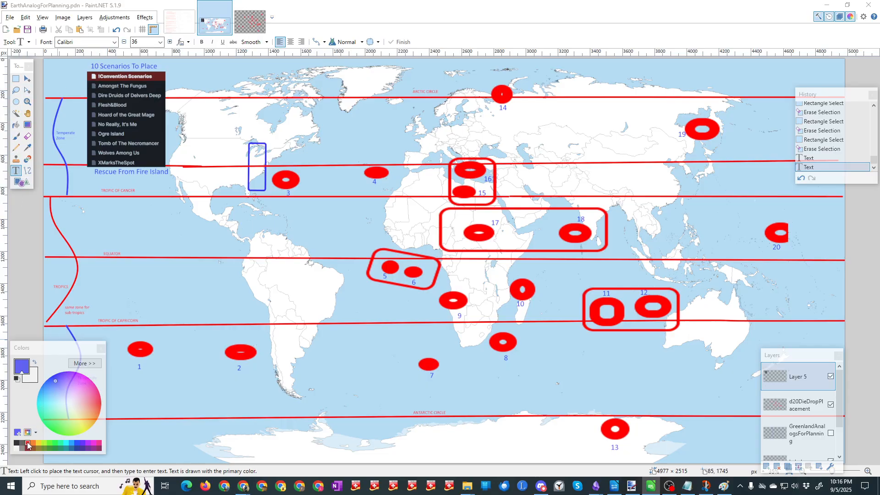
pyautogui.click(93, 85)
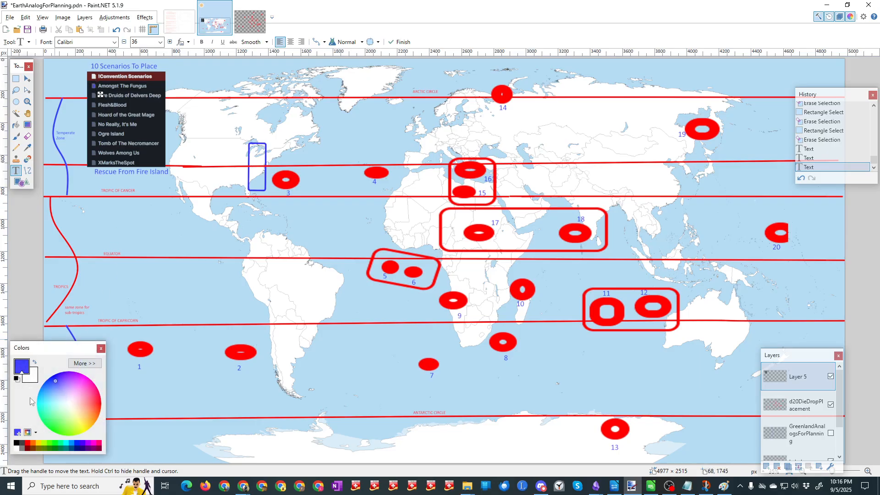
pyautogui.click(27, 443)
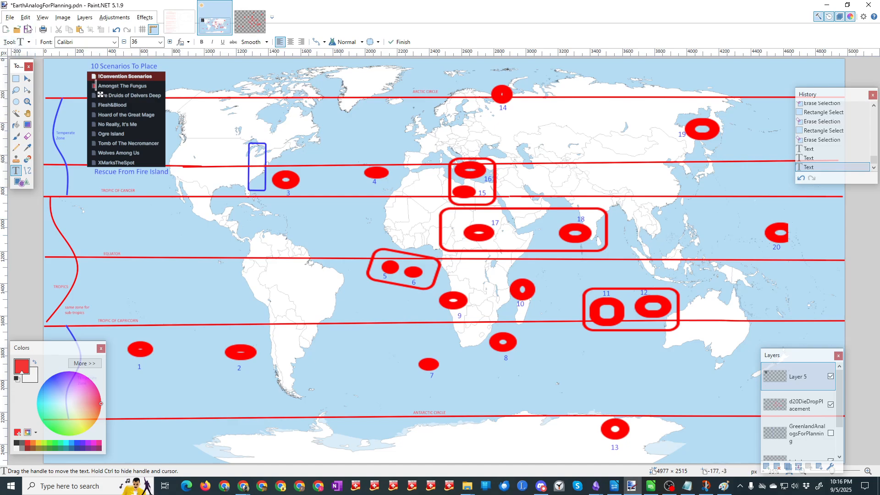
pyautogui.click(28, 29)
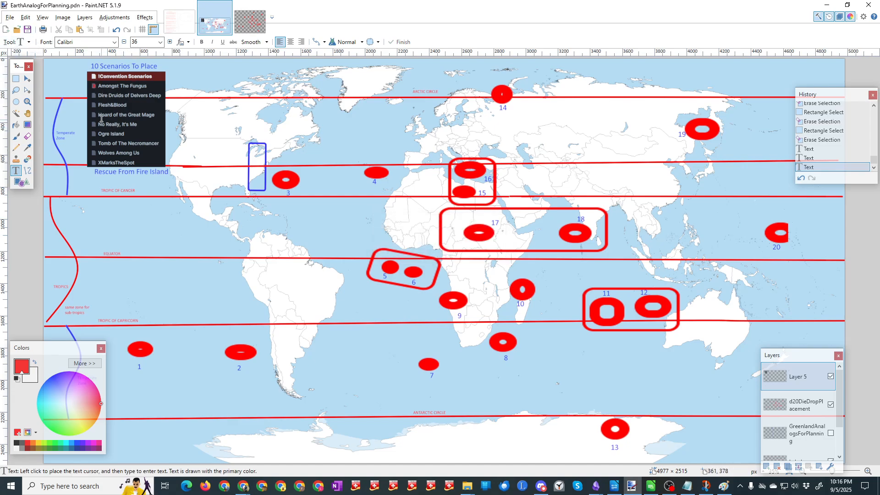
# Step: Mark Hoard of the Great Mage, Wolves Among Us and Rescue From Fire Island with a red x in the scenario list and save the map
pyautogui.click(94, 116)
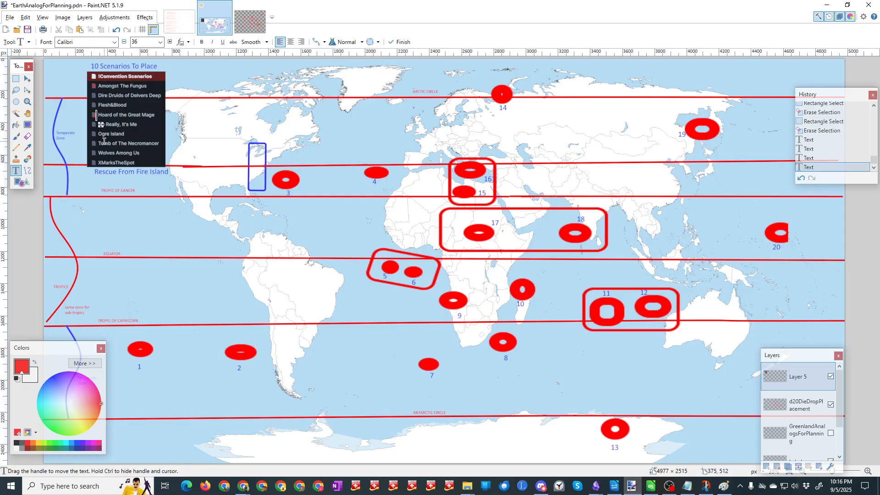
pyautogui.click(94, 153)
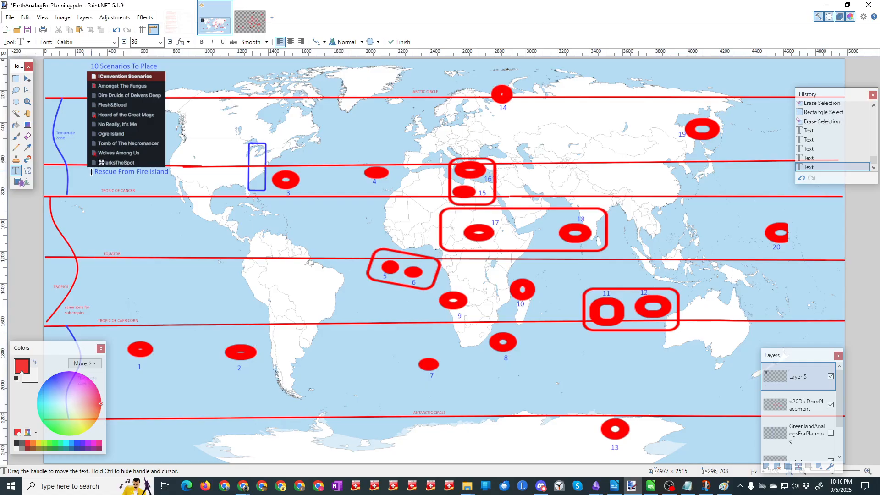
pyautogui.click(91, 171)
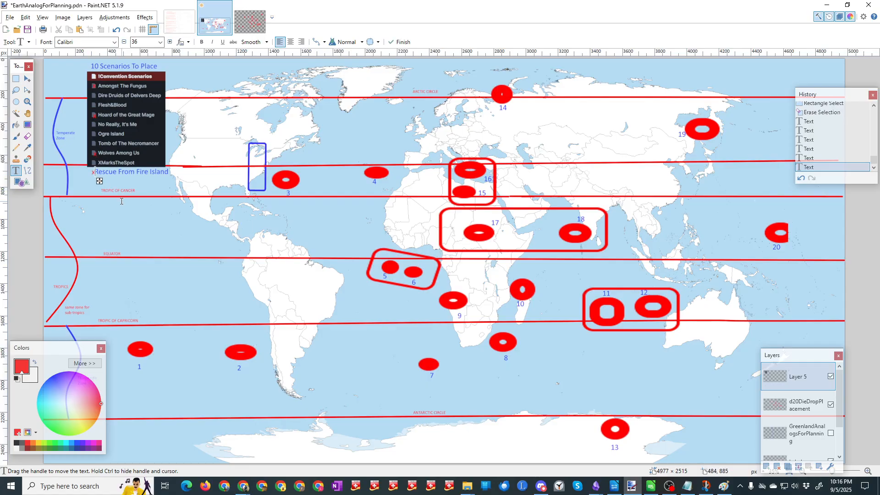
pyautogui.click(27, 30)
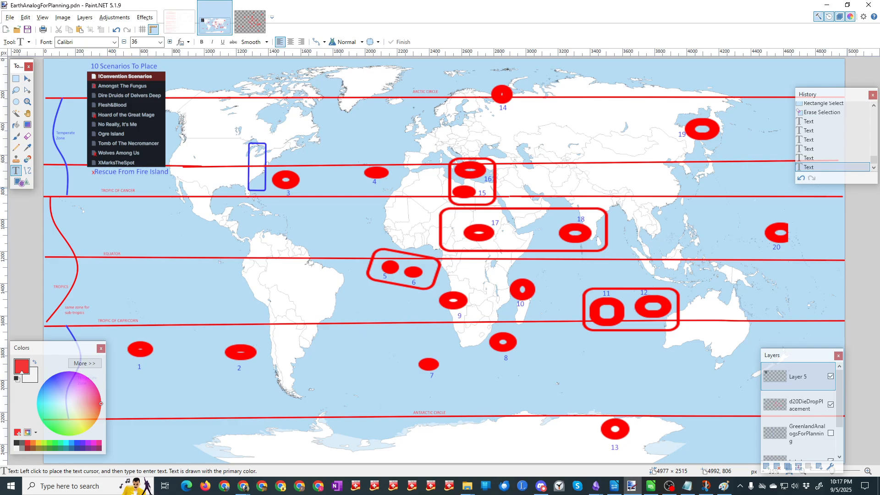
# Step: Mark Dire Druids of Delvers Deep and No Really, It's Me with a red x in the scenario list, saving the map after each
pyautogui.hotkey('alt', 'Tab')
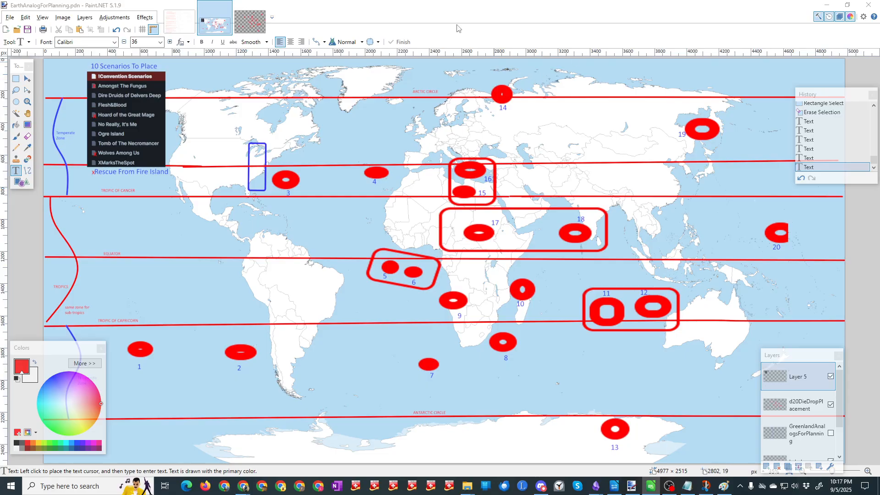
pyautogui.click(93, 97)
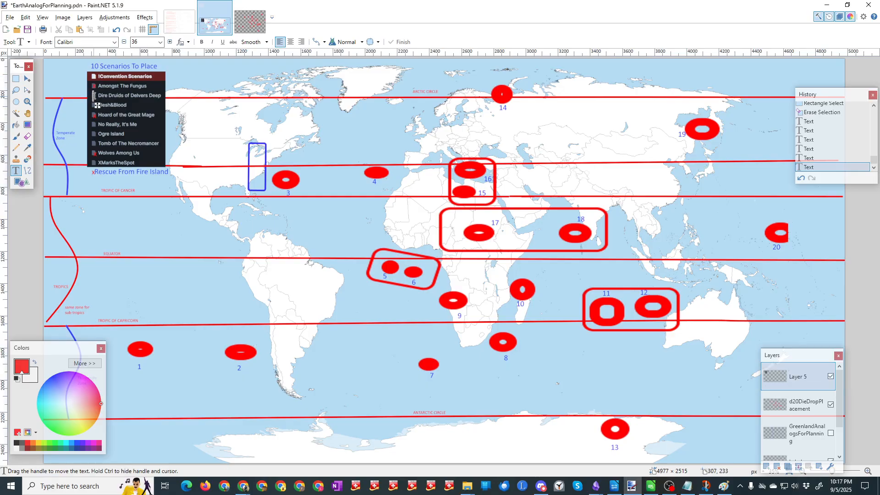
pyautogui.click(118, 191)
pyautogui.click(28, 30)
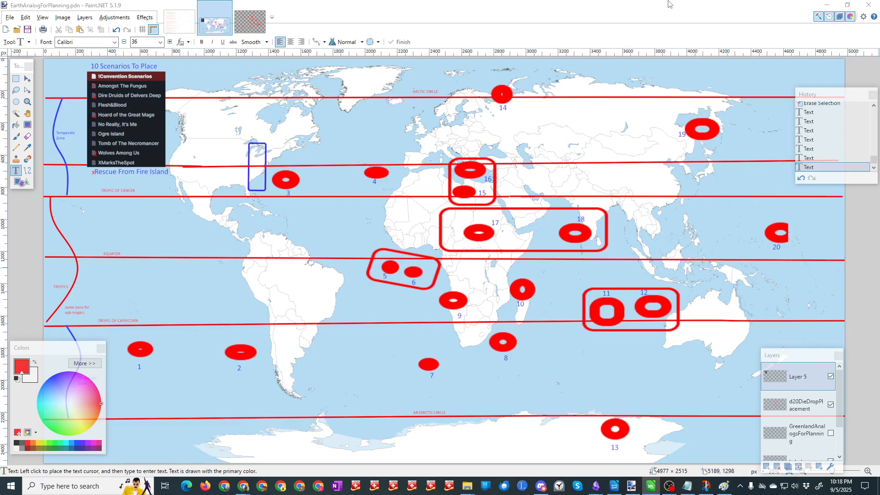
pyautogui.click(95, 124)
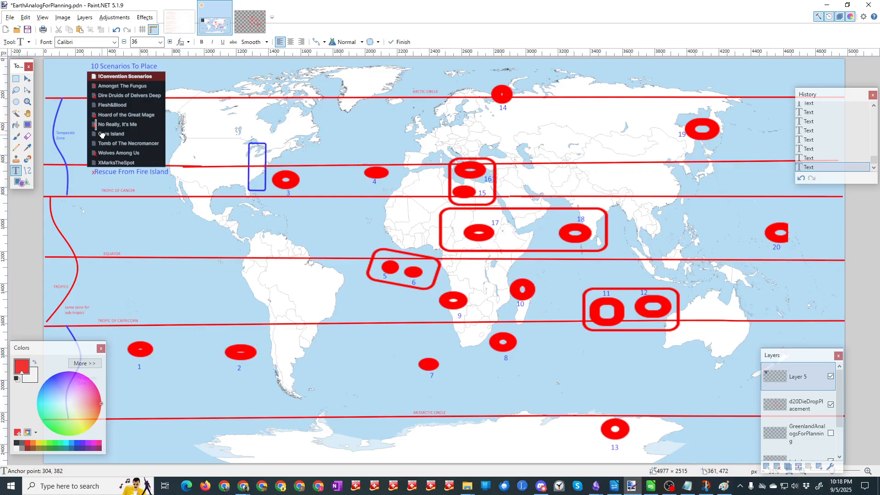
pyautogui.hotkey('ctrl', 's')
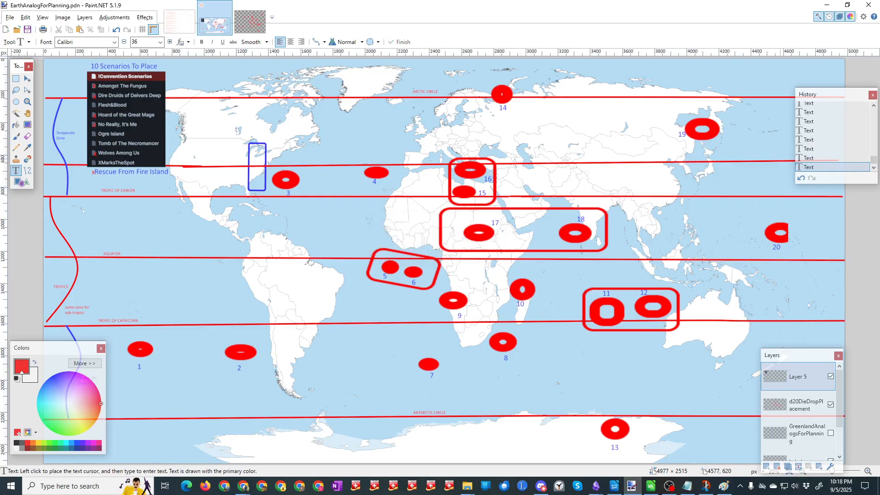
# Step: Mark Ogre Island, Tomb of The Necromancer and XMarksTheSpot with a red x in the scenario list and save the map
pyautogui.hotkey('alt', 'Tab')
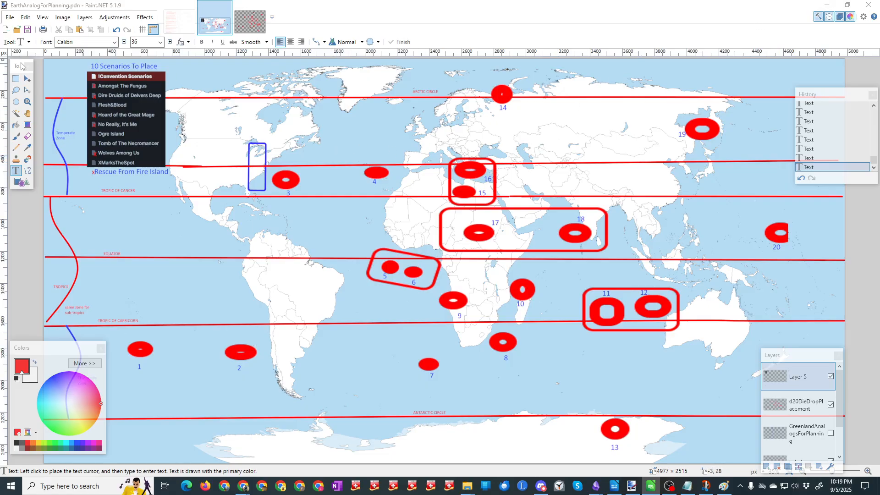
pyautogui.click(94, 136)
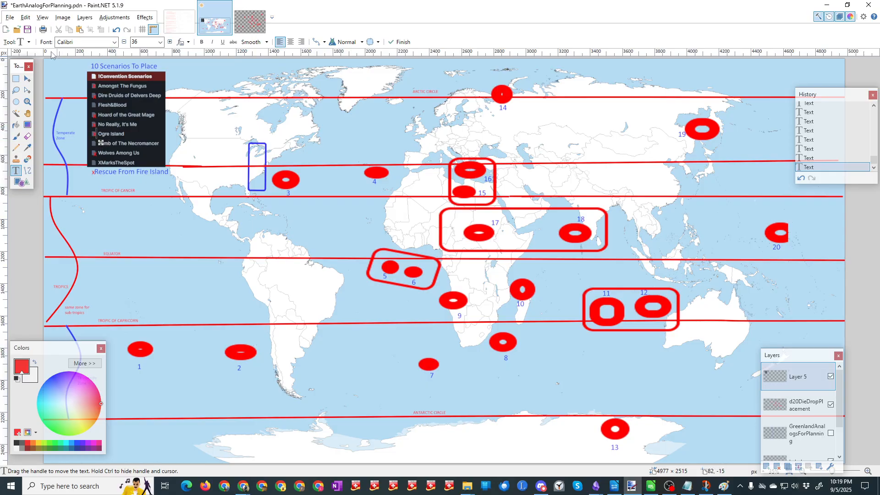
pyautogui.press('Escape')
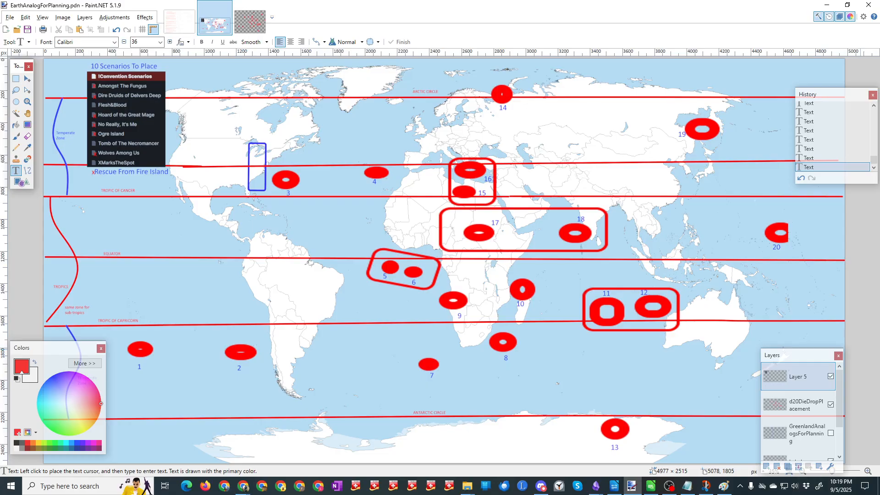
pyautogui.hotkey('alt', 'Tab')
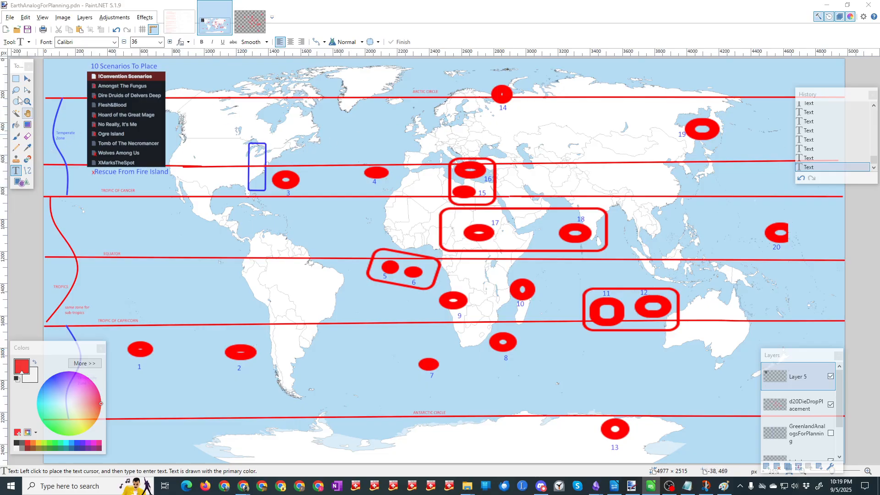
pyautogui.click(94, 143)
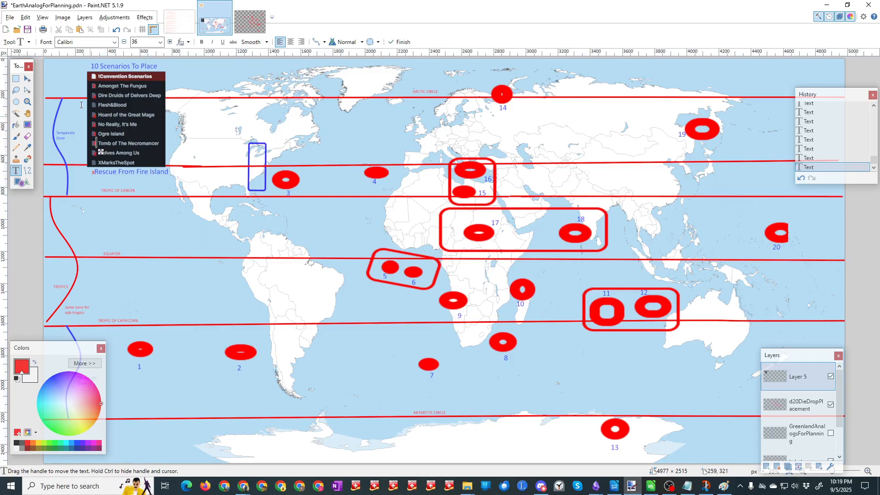
pyautogui.click(27, 30)
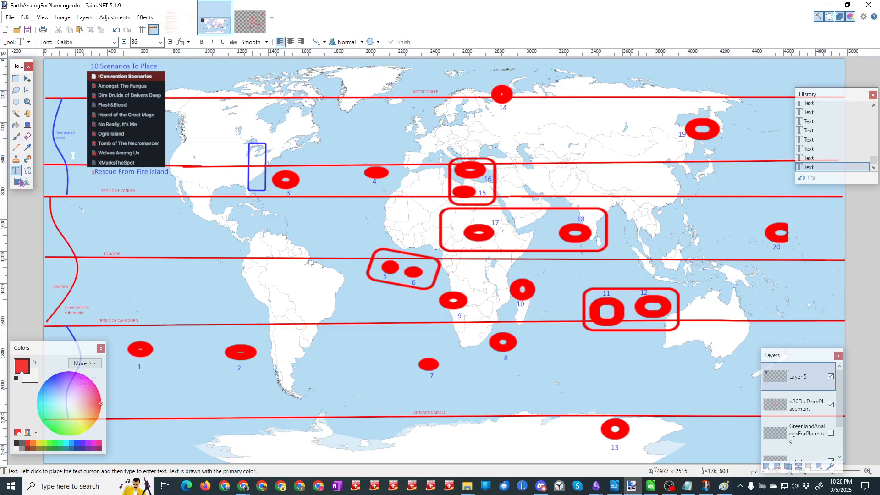
pyautogui.click(93, 163)
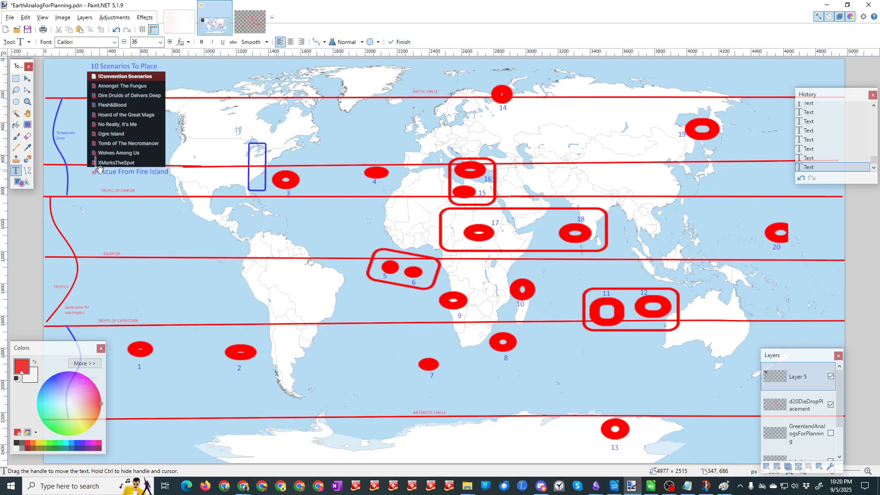
pyautogui.click(27, 30)
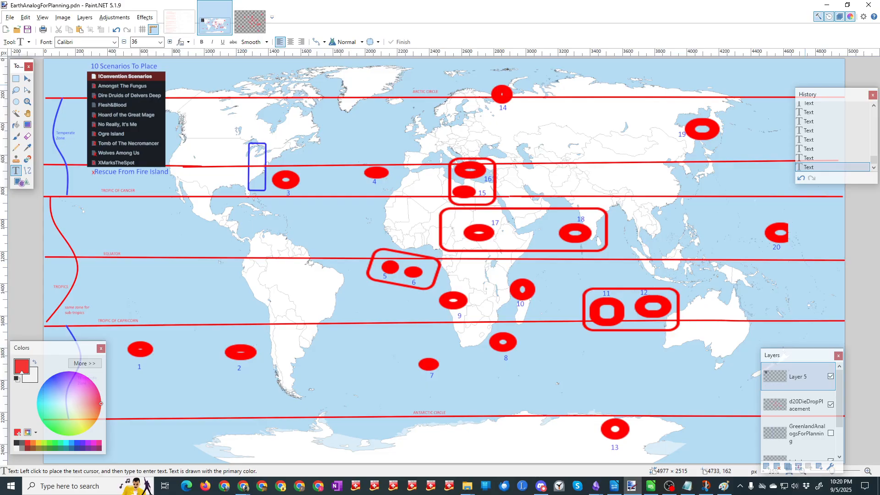
# Step: Switch through the spreadsheet to the notes app and read the Flesh&Blood note in the ConScenarios folder
pyautogui.hotkey('alt', 'Tab')
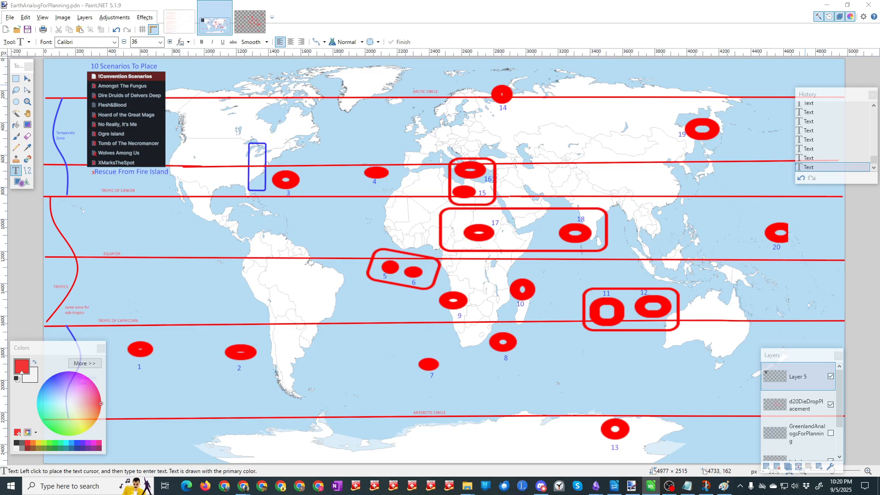
pyautogui.moveTo(879, 41)
pyautogui.mouseDown()
pyautogui.moveTo(879, 22)
pyautogui.moveTo(757, 40)
pyautogui.mouseUp()
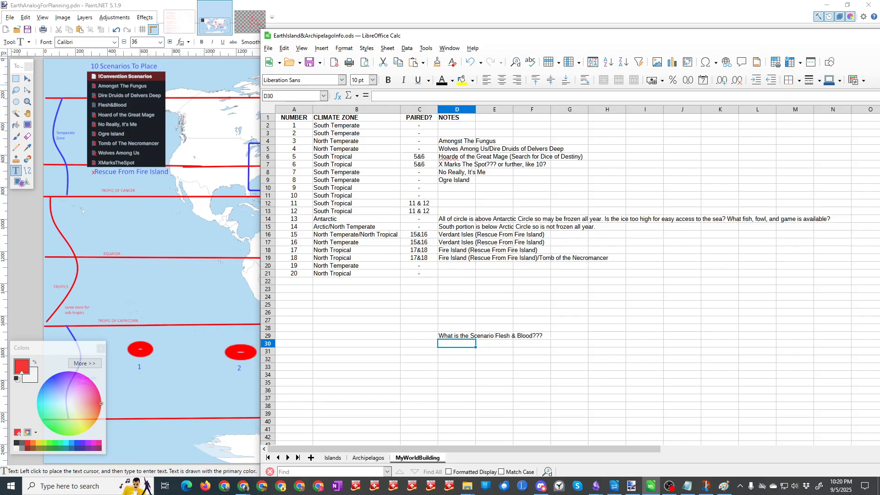
pyautogui.hotkey('alt', 'Tab')
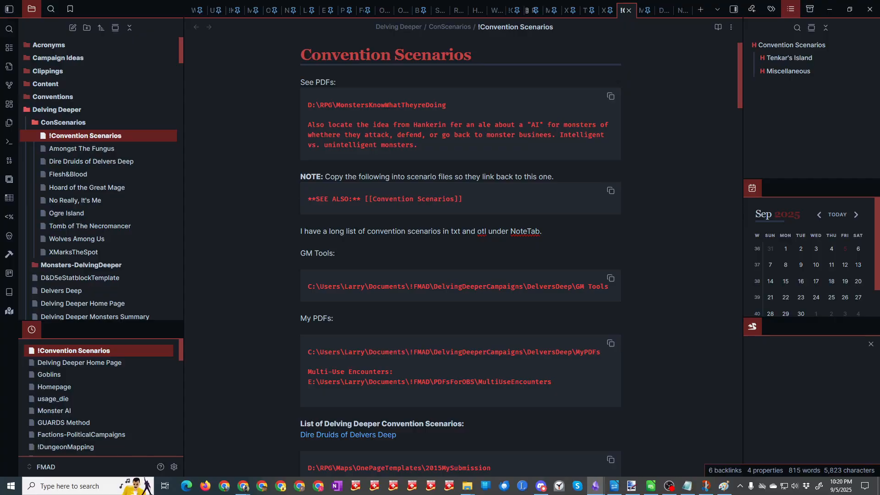
pyautogui.click(89, 174)
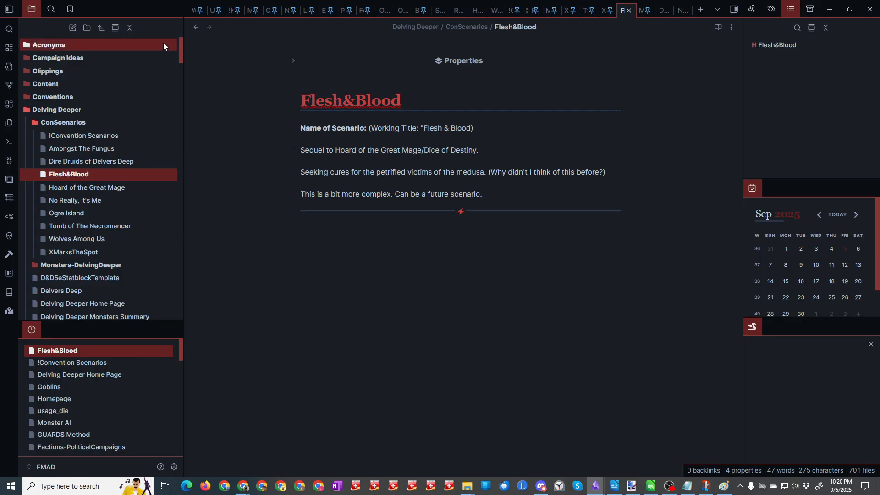
pyautogui.click(830, 10)
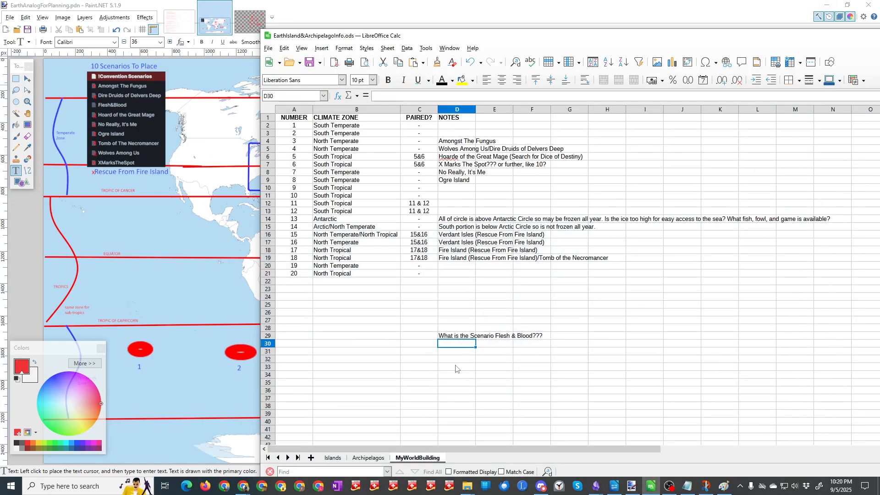
# Step: Clear the Flesh & Blood question in cell D29 and move the spreadsheet window clear of the map's scenario list
pyautogui.click(460, 337)
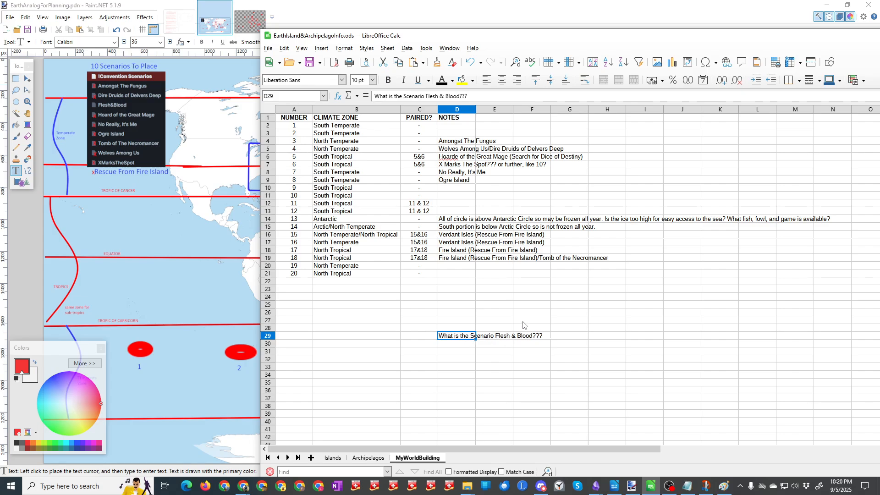
pyautogui.press('Delete')
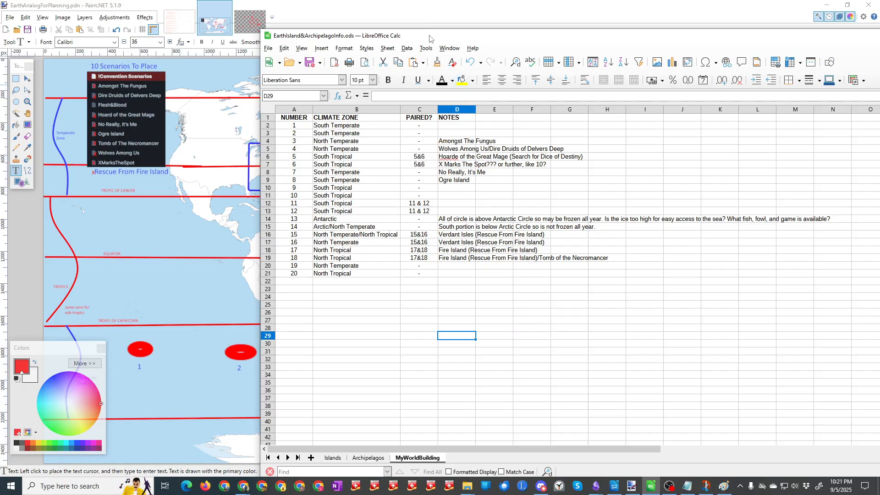
pyautogui.moveTo(431, 38); pyautogui.dragTo(614, 28)
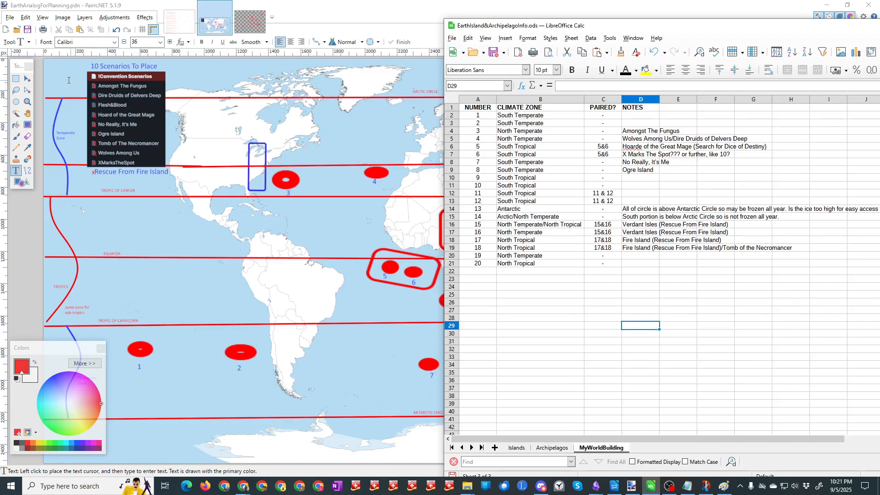
# Step: Add the red text "(Not Yet Written)" directly after the Flesh&Blood entry of the map's scenario list and save the map
pyautogui.click(129, 105)
pyautogui.write('(N')
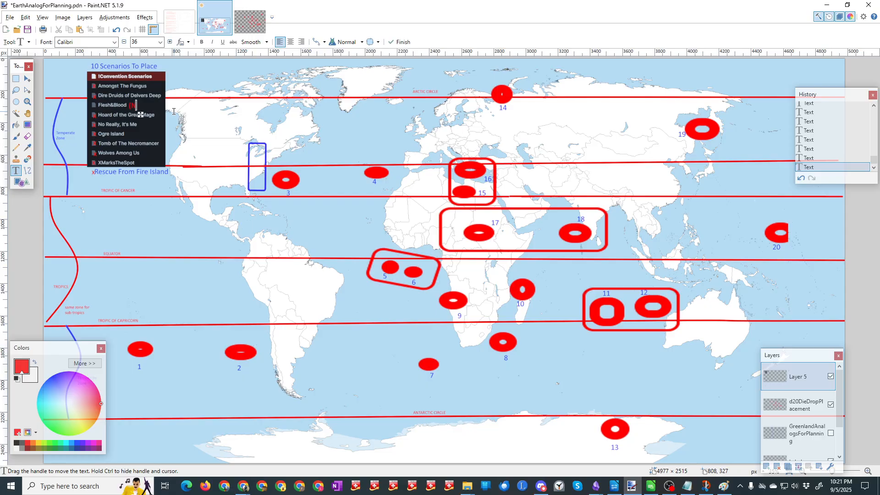
pyautogui.write('ot Yet Written)')
pyautogui.moveTo(187, 115); pyautogui.dragTo(185, 114)
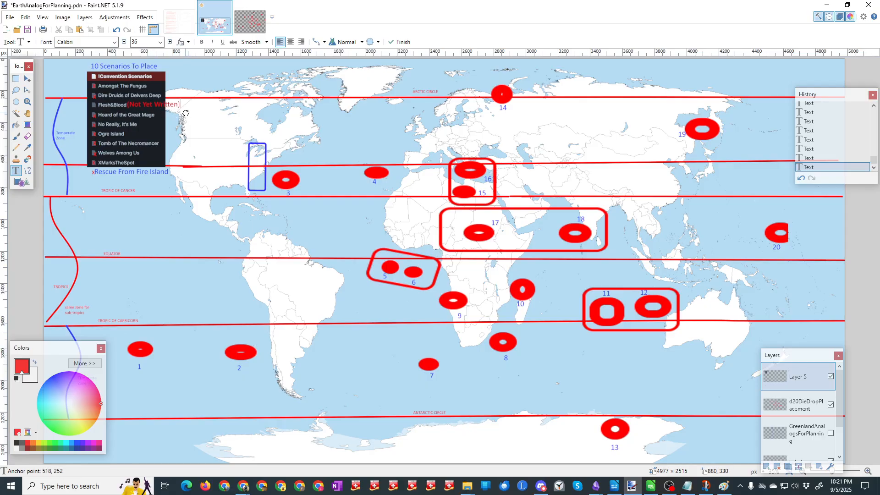
pyautogui.click(28, 30)
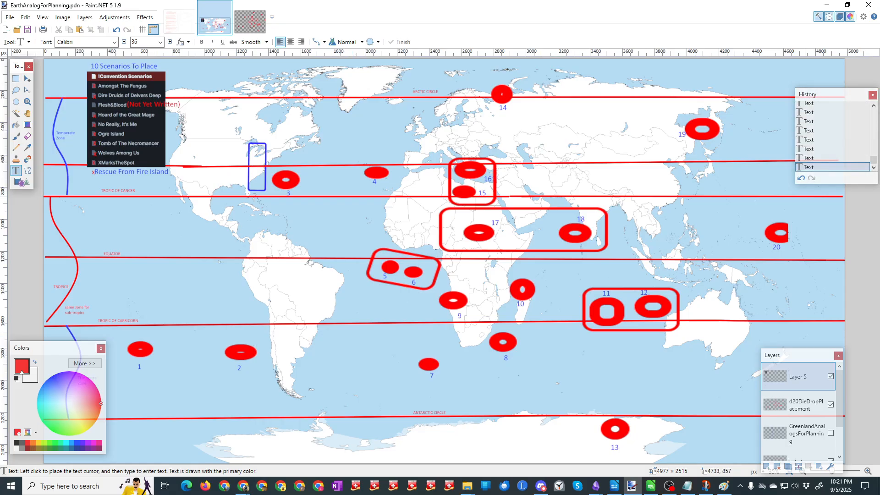
# Step: In the spreadsheet, enter the note Scenario Not Yet Written: “Flesh & Blood” 2nd sequel to Hoade of the Great Mage” in cell D29
pyautogui.hotkey('alt', 'Tab')
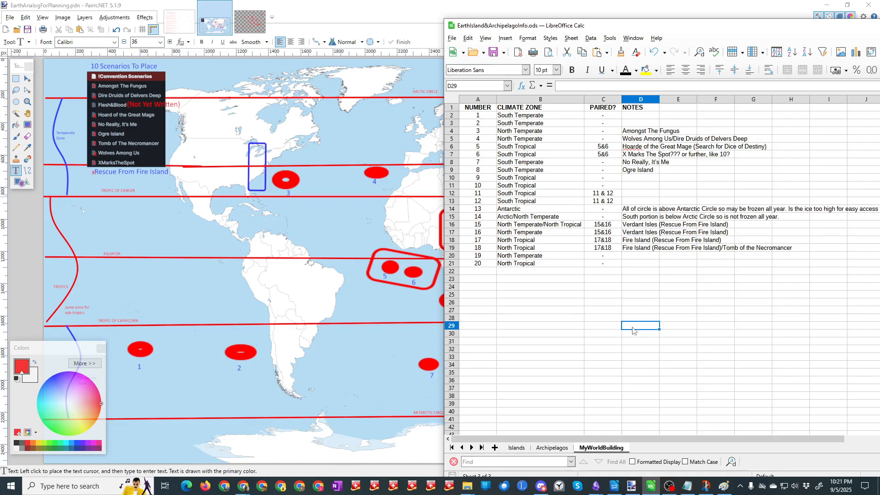
pyautogui.write('S')
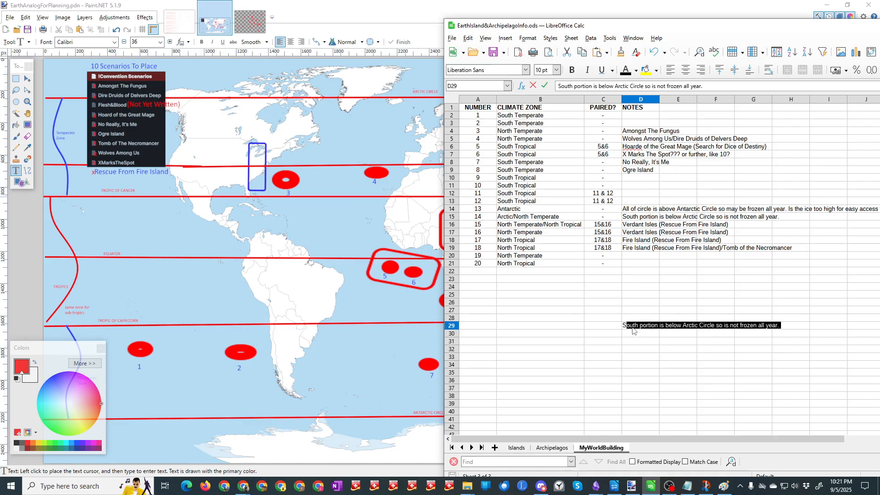
pyautogui.write('cenario Not')
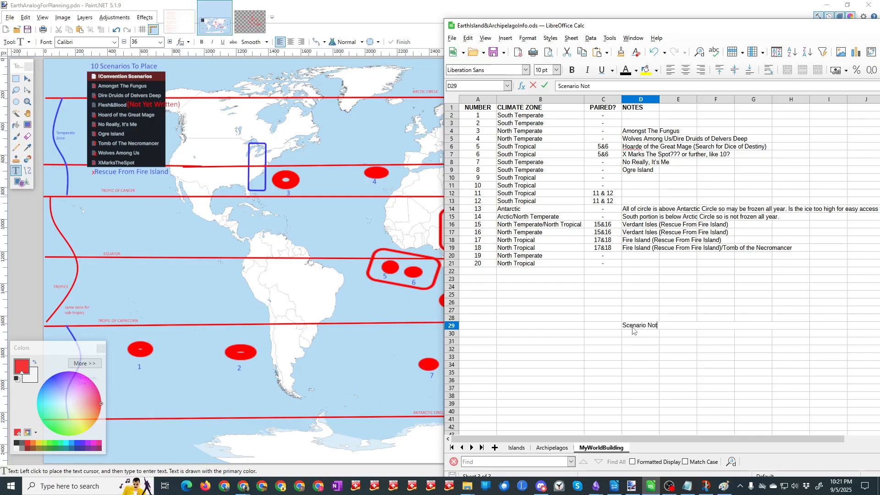
pyautogui.write(' Yet Writ')
pyautogui.write('ten')
pyautogui.write(':')
pyautogui.write(' "Flesh ')
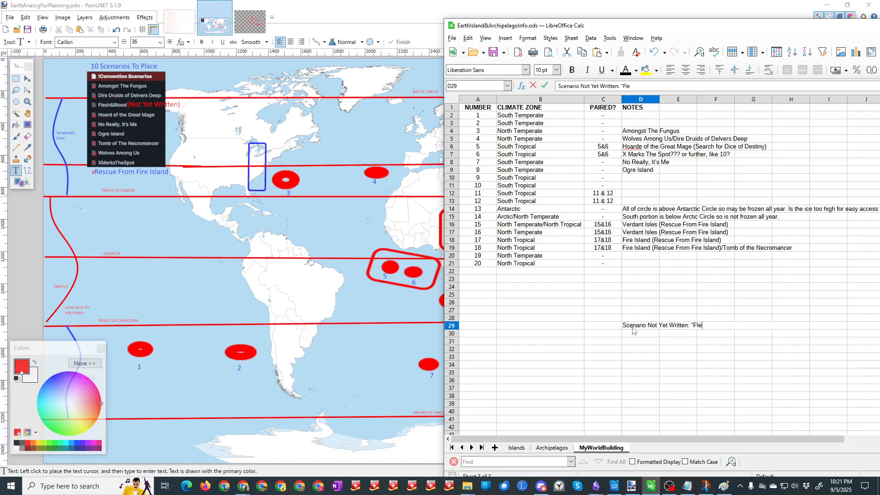
pyautogui.write('& Blood" 2nd sequel to H')
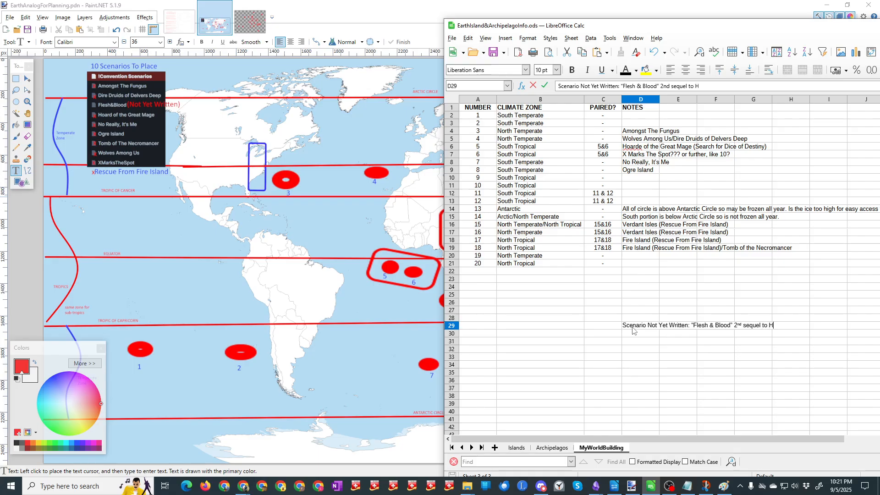
pyautogui.write('oade of the Graeat Mage”')
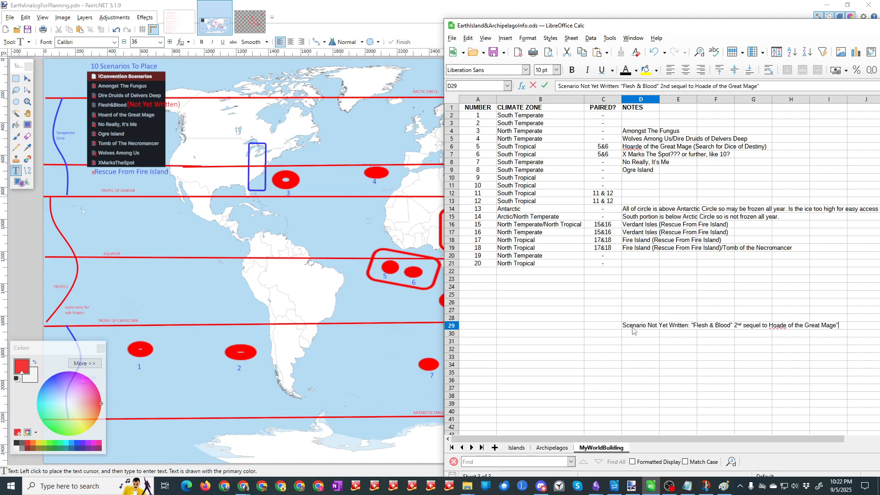
pyautogui.press('Left')
pyautogui.press('Left')
pyautogui.press('Left')
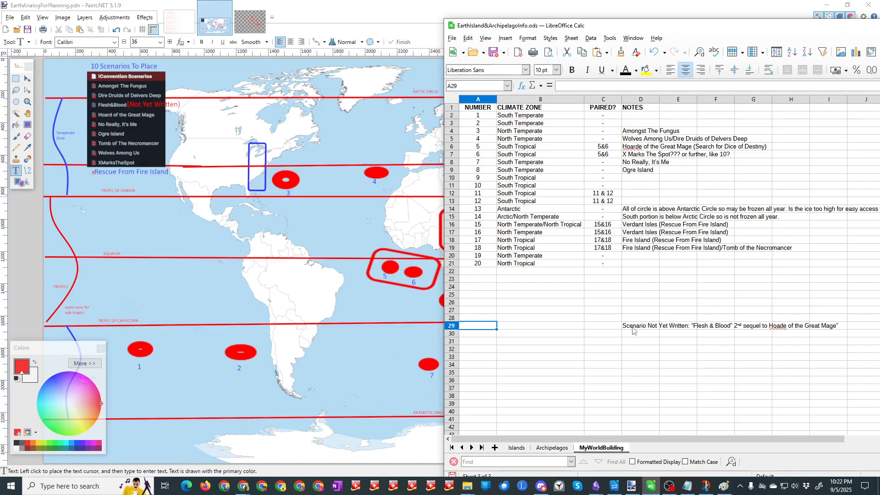
# Step: Correct the end of the D29 note to “Hoarde of the Great Mage” with an opening quotation mark and make the note bold
pyautogui.click(628, 326)
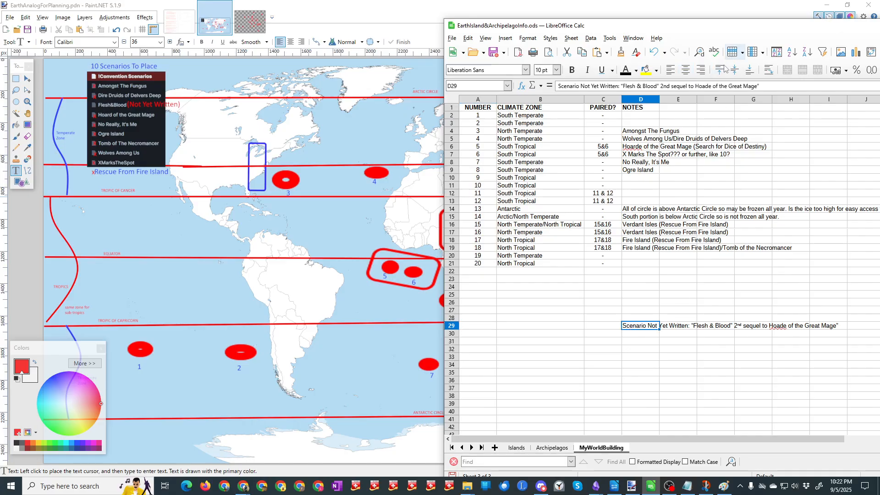
pyautogui.click(697, 86)
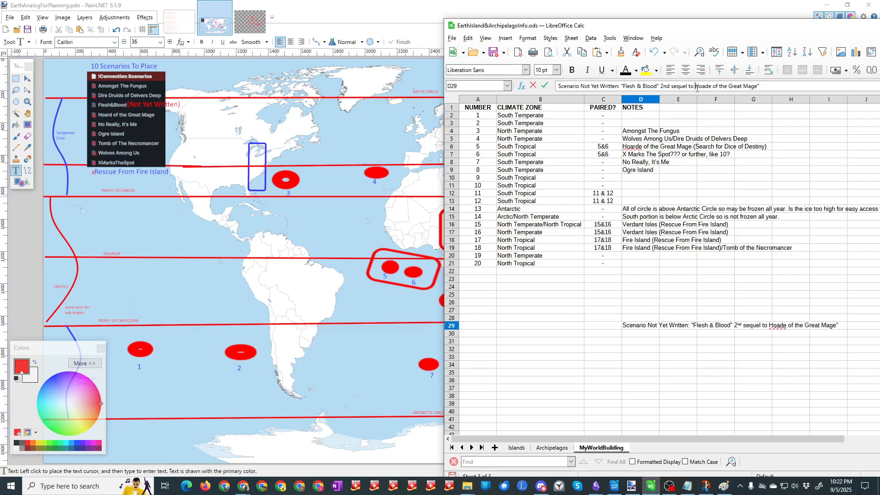
pyautogui.write('"')
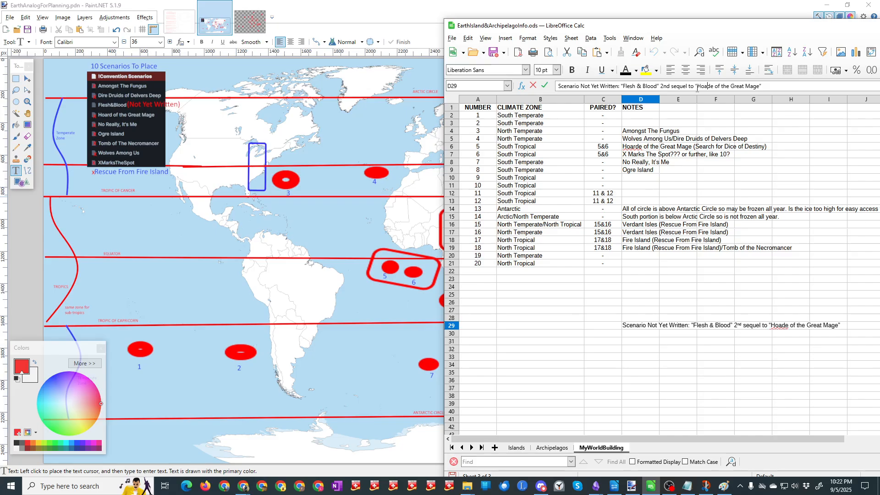
pyautogui.write('r')
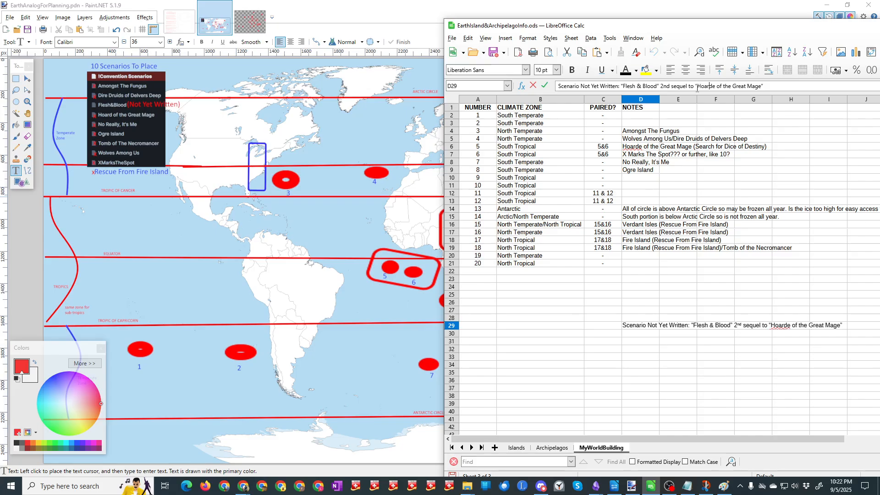
pyautogui.click(646, 338)
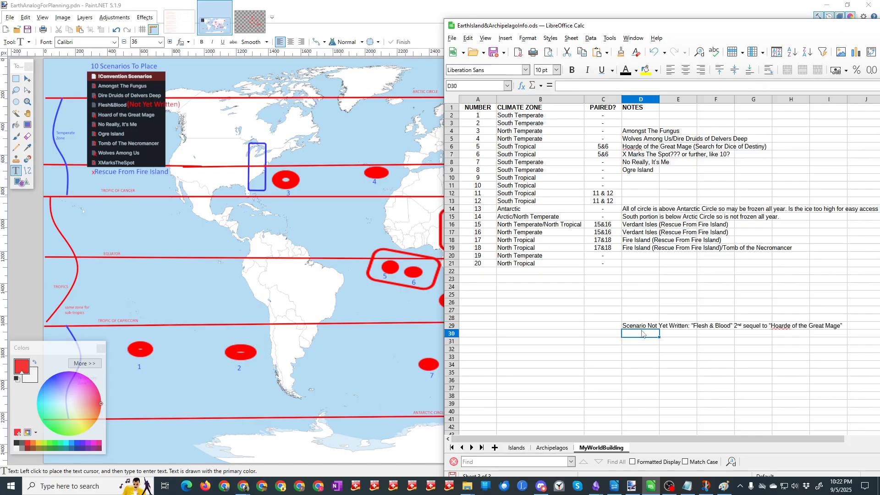
pyautogui.click(641, 329)
pyautogui.hotkey('ctrl', 'b')
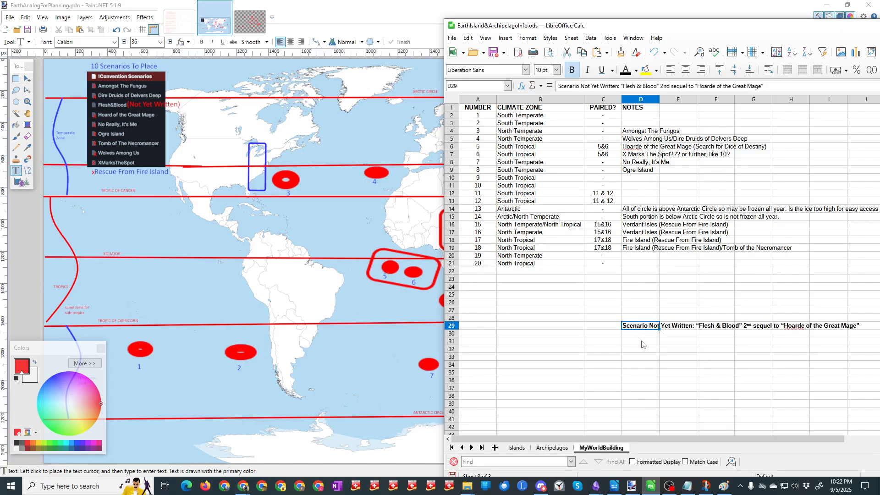
pyautogui.click(643, 341)
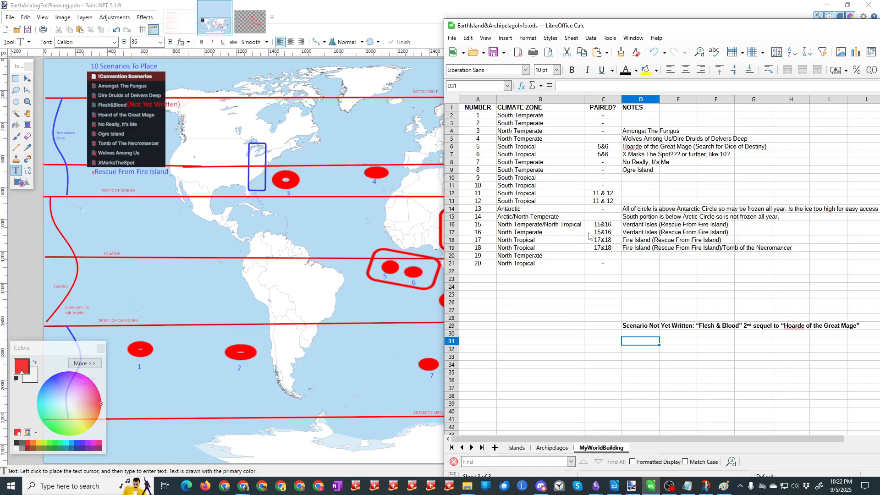
# Step: Insert a text box below the table, covering about B27 to C35, and head it “To Do:”
pyautogui.click(571, 38)
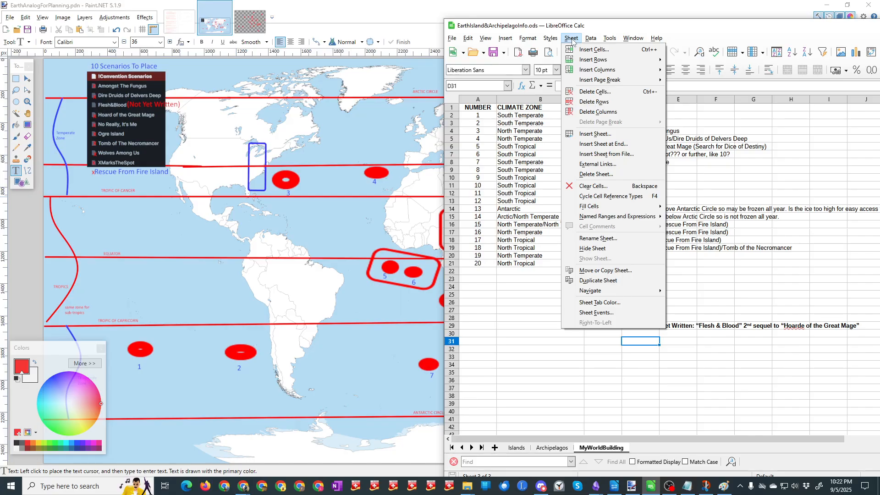
pyautogui.moveTo(501, 42)
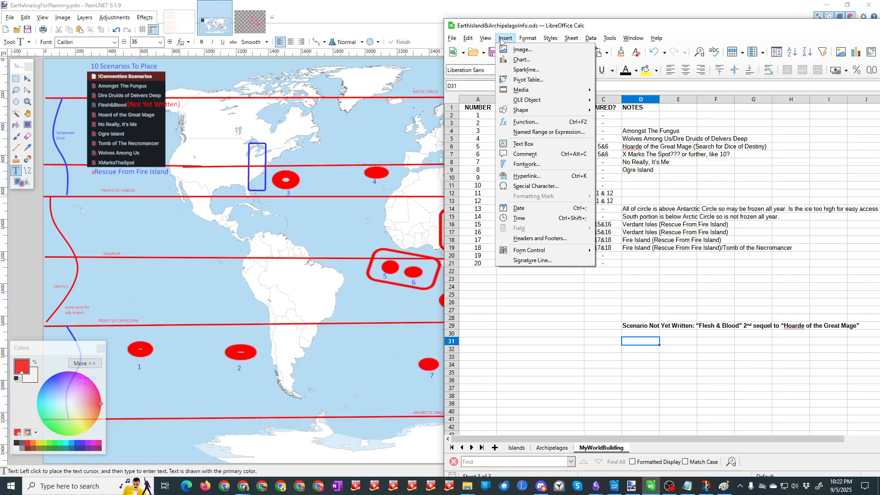
pyautogui.click(522, 143)
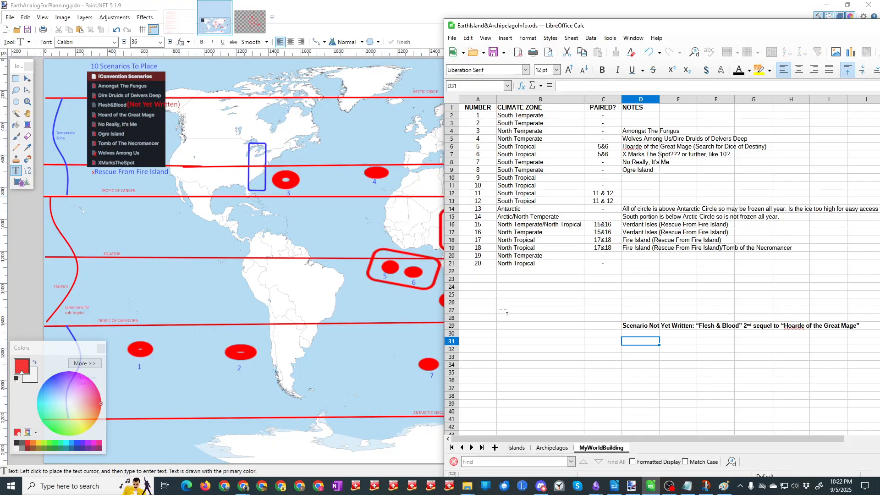
pyautogui.moveTo(499, 306); pyautogui.dragTo(591, 377)
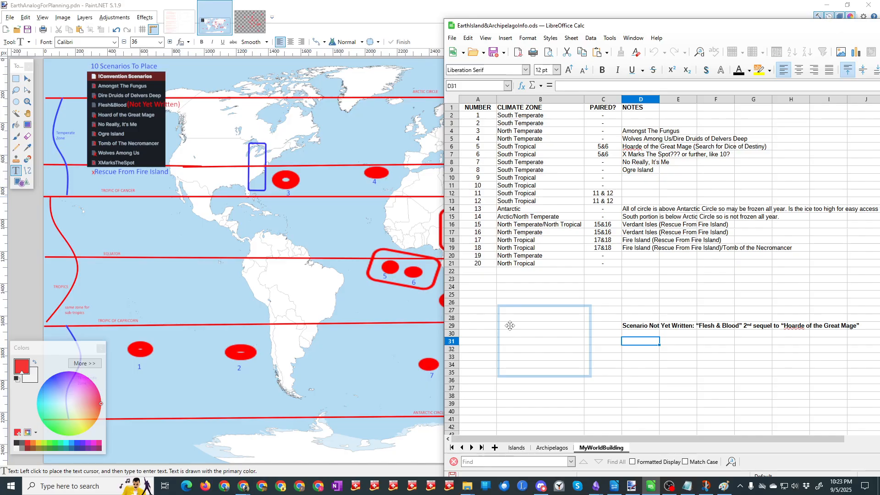
pyautogui.write('To D')
pyautogui.write('o')
# Step: Add the task “Name Islands not yet named.” on its own line under the To Do heading
pyautogui.write('Name')
pyautogui.write(' Islands not ')
pyautogui.write('yet named')
pyautogui.write('.')
pyautogui.press('Return')
# Step: Add the task “Take what basic world building was done to set up each module to flesh out the islands and /or archipelagos where they are set.”
pyautogui.write('Take what ')
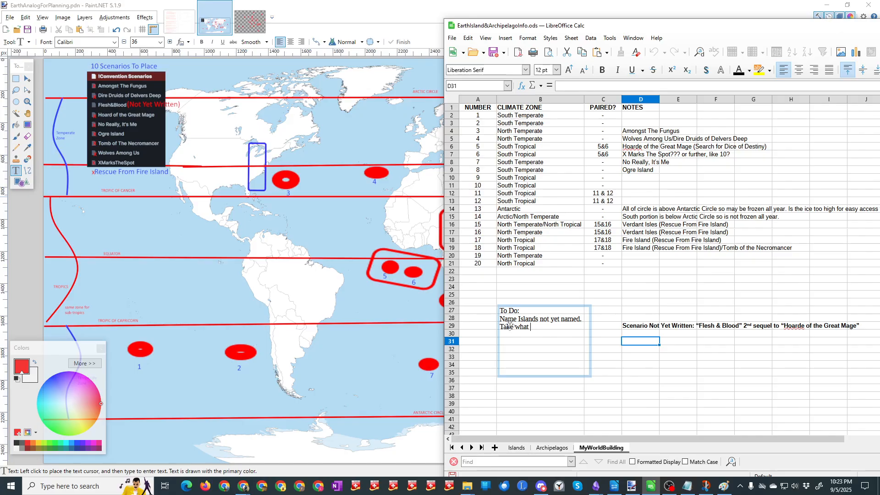
pyautogui.write('basic work')
pyautogui.press('BackSpace')
pyautogui.press('BackSpace')
pyautogui.write('rld building was d')
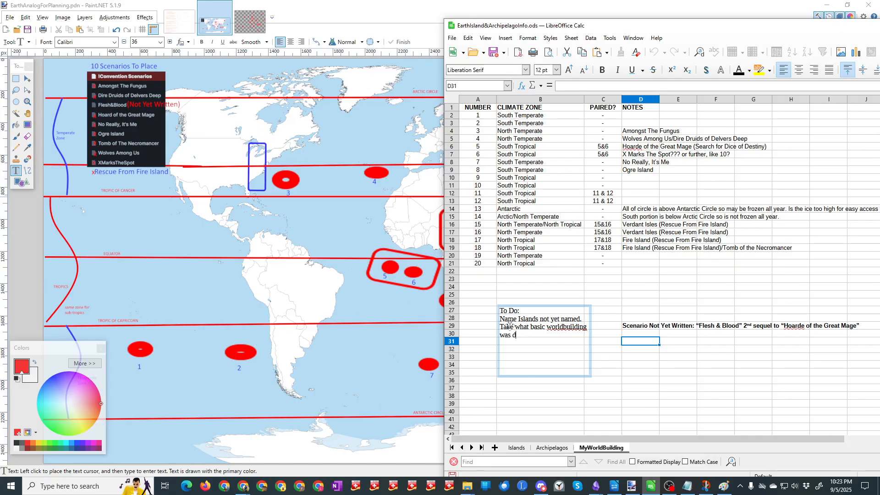
pyautogui.write('one to set up each modul')
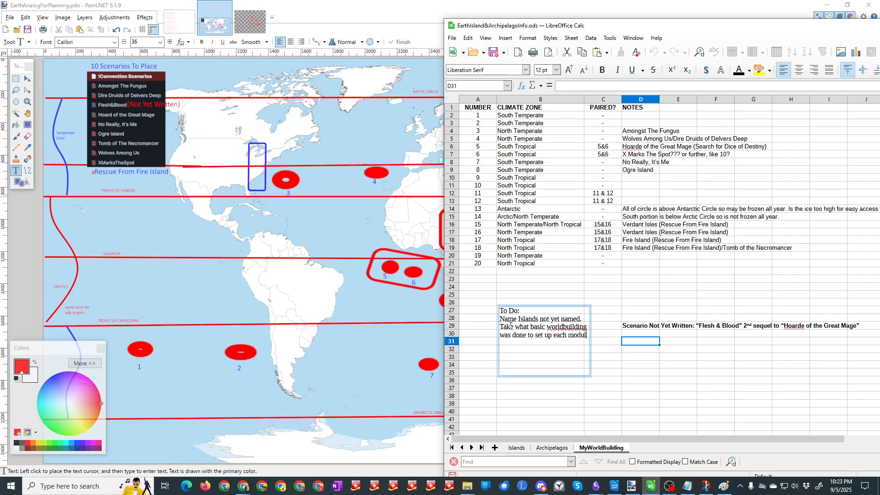
pyautogui.write('e to flesh out the is')
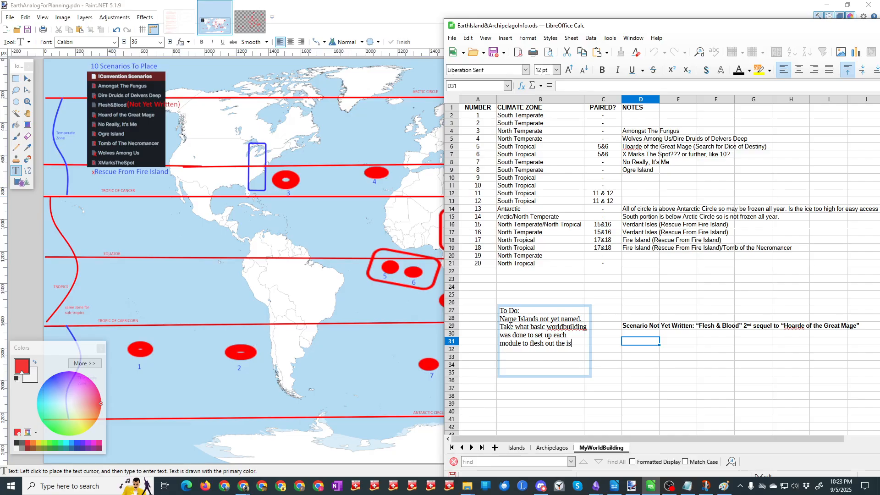
pyautogui.write('lands and /or archipelago')
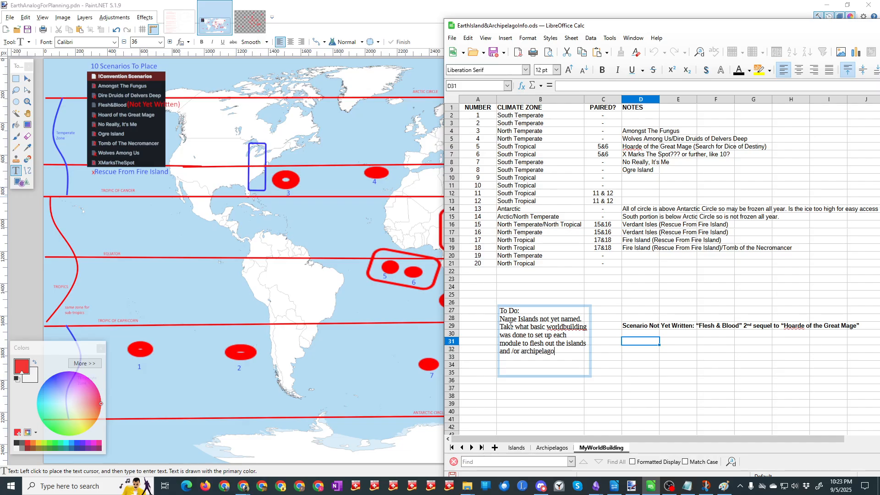
pyautogui.write('s where they are set.')
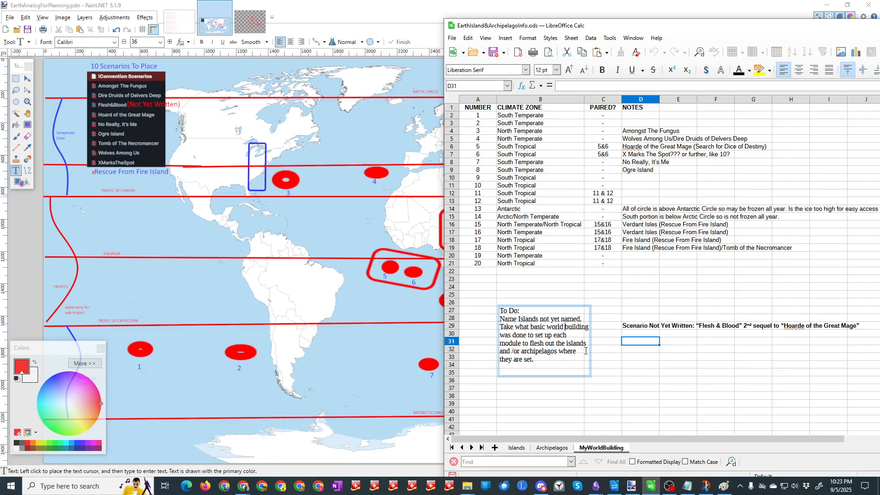
# Step: Make the “To Do:” heading bold and number the two tasks 1.) and 2.)
pyautogui.moveTo(521, 311); pyautogui.dragTo(499, 311)
pyautogui.hotkey('ctrl', 'b')
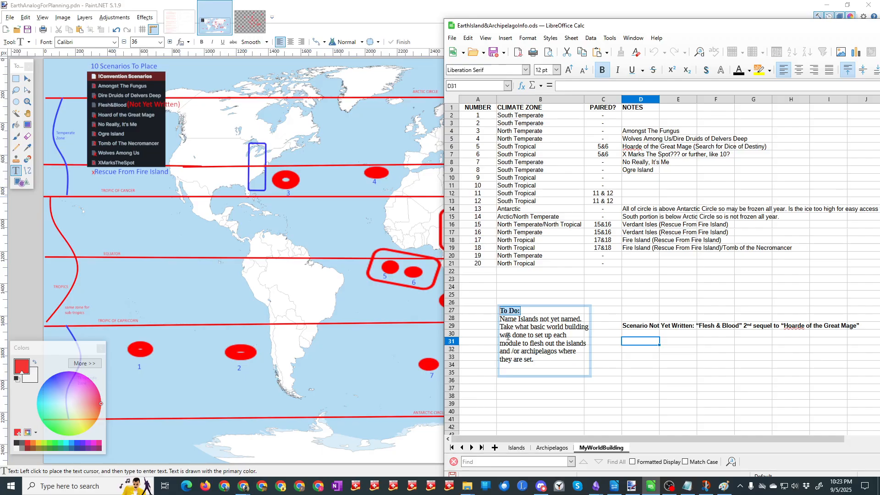
pyautogui.click(501, 318)
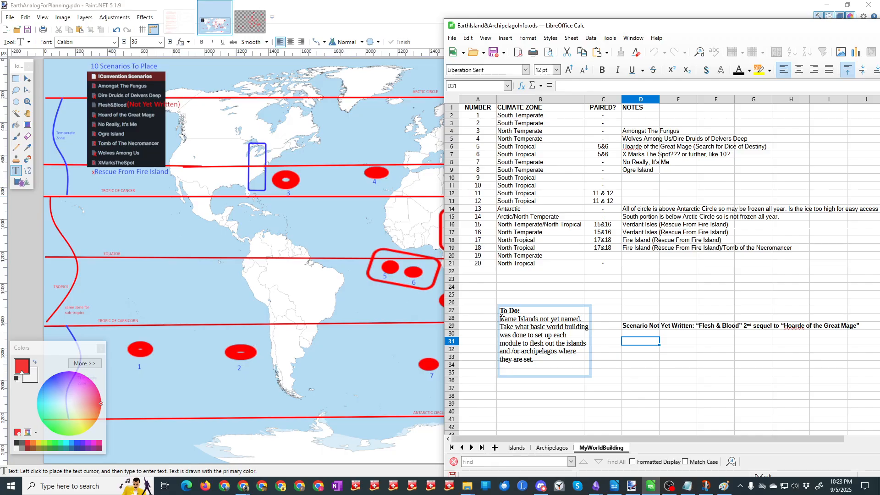
pyautogui.write('1.)')
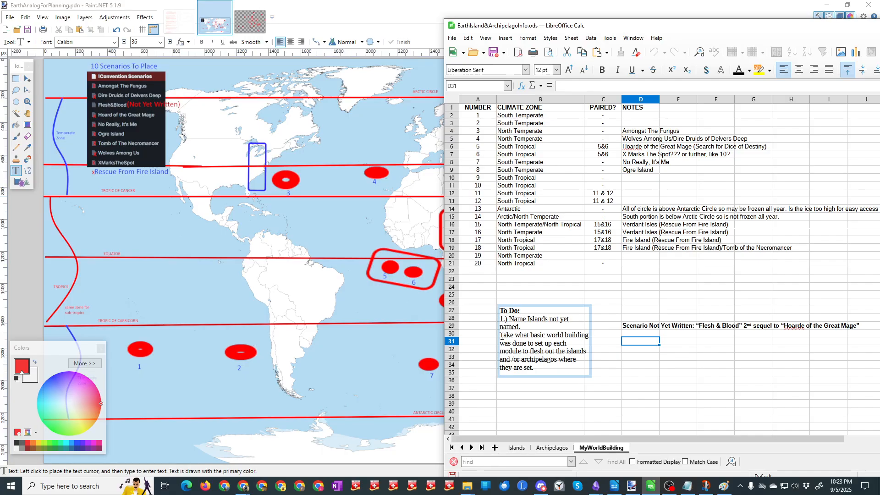
pyautogui.click(501, 336)
pyautogui.write('2.)')
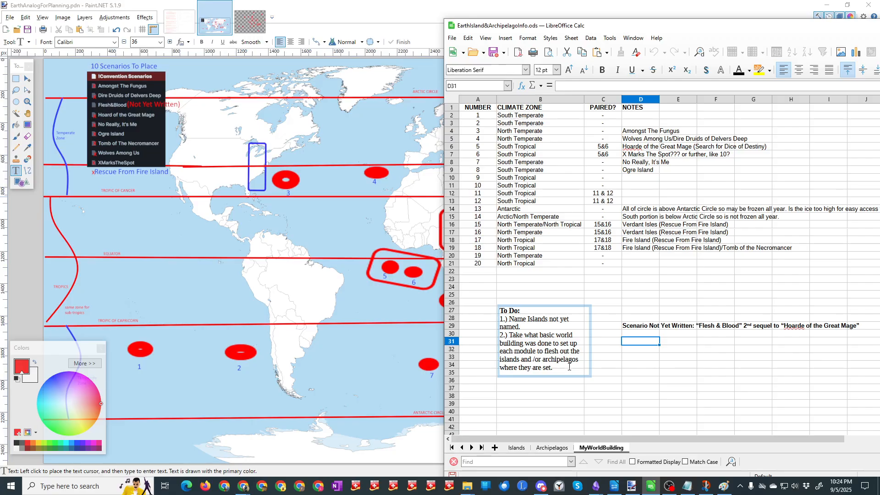
# Step: Enlarge the To Do text box and add item “3.) Geography, population, places of interest/landmarks, settlements, dungeons, etc.”
pyautogui.moveTo(589, 376); pyautogui.dragTo(607, 389)
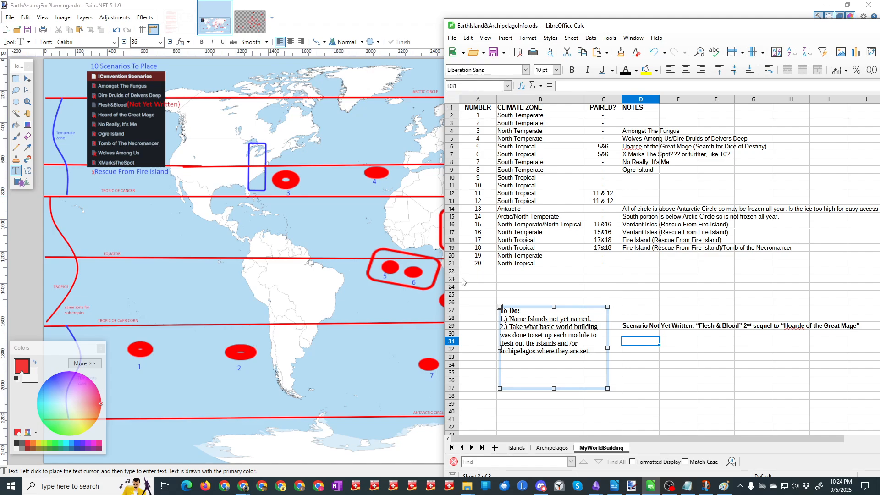
pyautogui.click(557, 345)
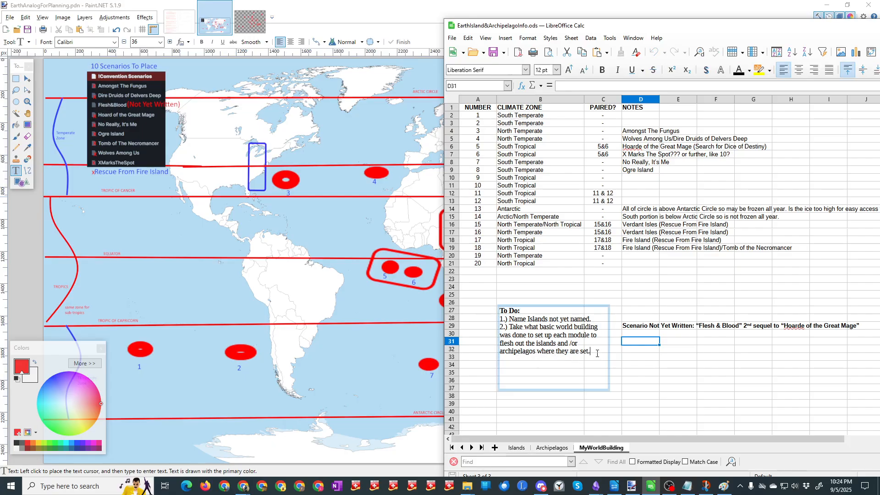
pyautogui.press('Return')
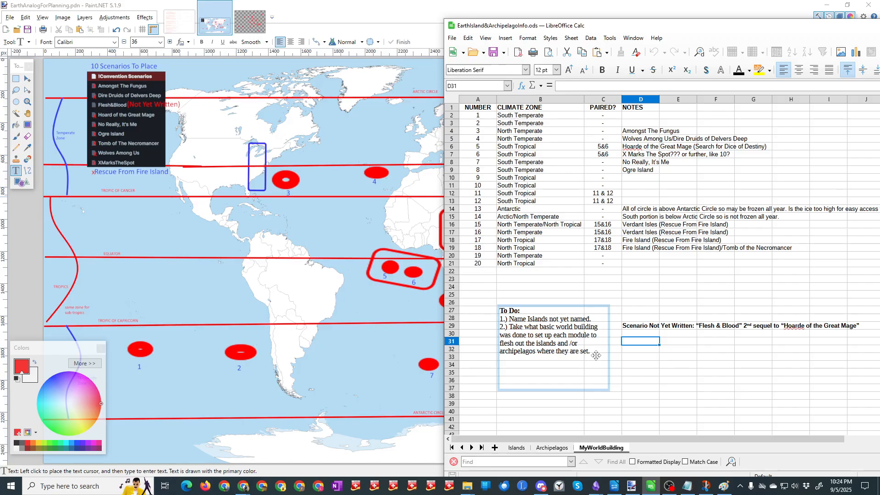
pyautogui.write('3.')
pyautogui.write(') Geography,')
pyautogui.write(' population,')
pyautogui.write('ite')
pyautogui.press('BackSpace')
pyautogui.press('BackSpace')
pyautogui.press('BackSpace')
pyautogui.write('places of ')
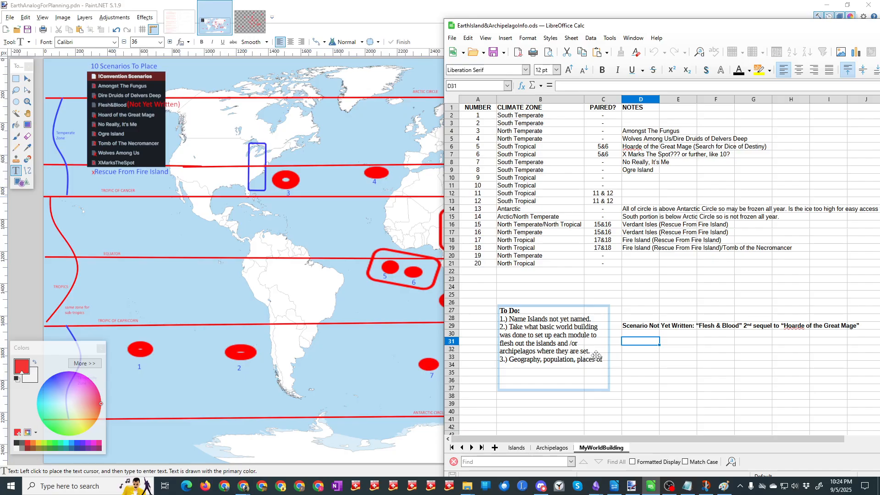
pyautogui.write('interest/landmarks, settlements,')
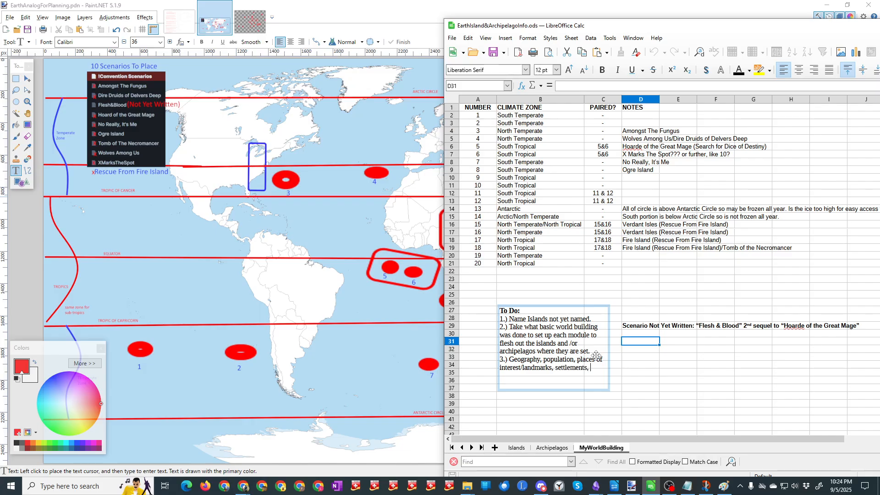
pyautogui.write(' dungeons, etc.')
# Step: Add the items “4.) Place Delver’s Deep & Crossroads” and “5.) Place Crevasse campaign idea.” to the To Do list
pyautogui.press('Return')
pyautogui.write("4.) Place Delver'sDeep")
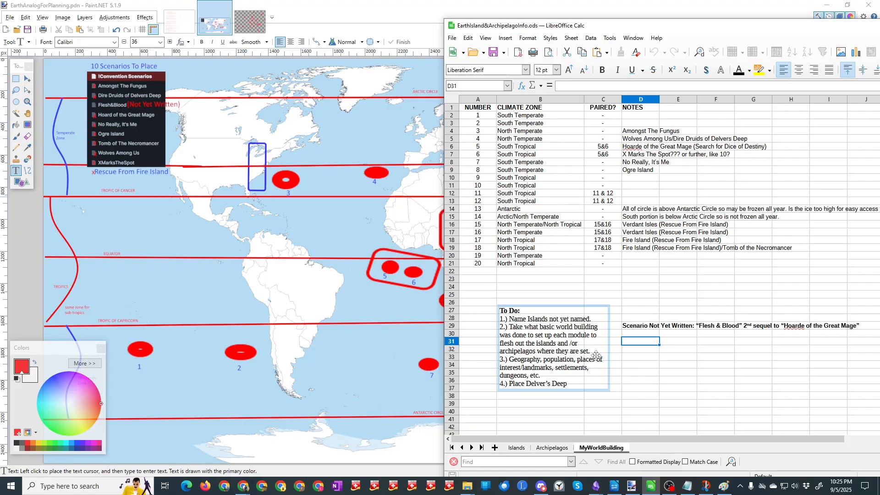
pyautogui.press('Return')
pyautogui.write('5.) Place')
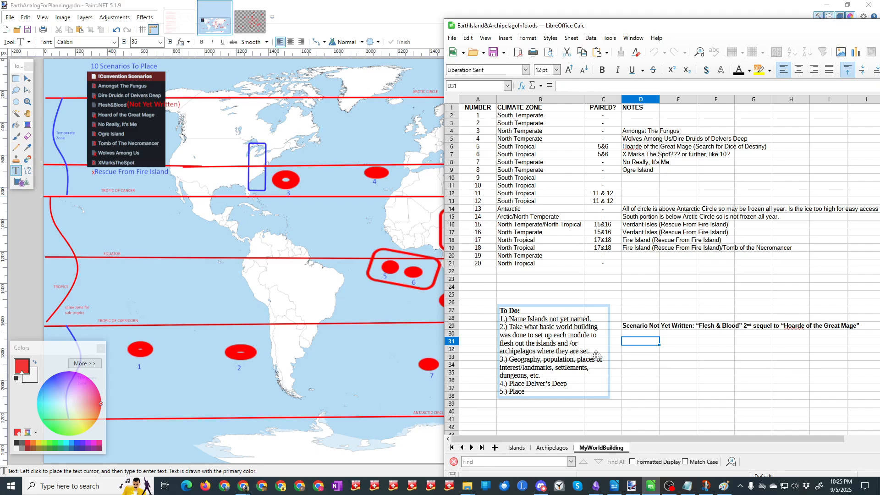
pyautogui.write(' Crevass')
pyautogui.write('e')
pyautogui.write(' ca')
pyautogui.write('mpaign id')
pyautogui.write('ea.')
pyautogui.write('& Cros')
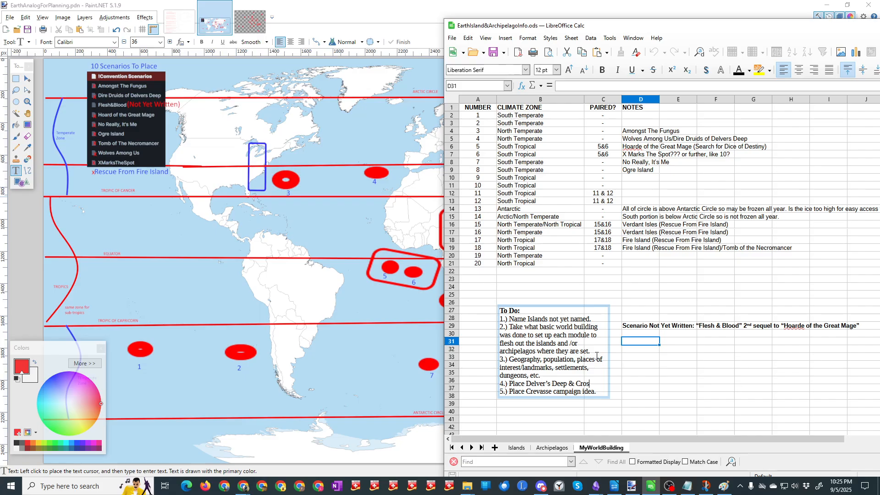
pyautogui.write('sroads')
# Step: Add the item “6.) Place Fractured Kingdoms” at the end of the To Do list and switch away from the spreadsheet
pyautogui.press('Return')
pyautogui.write('6')
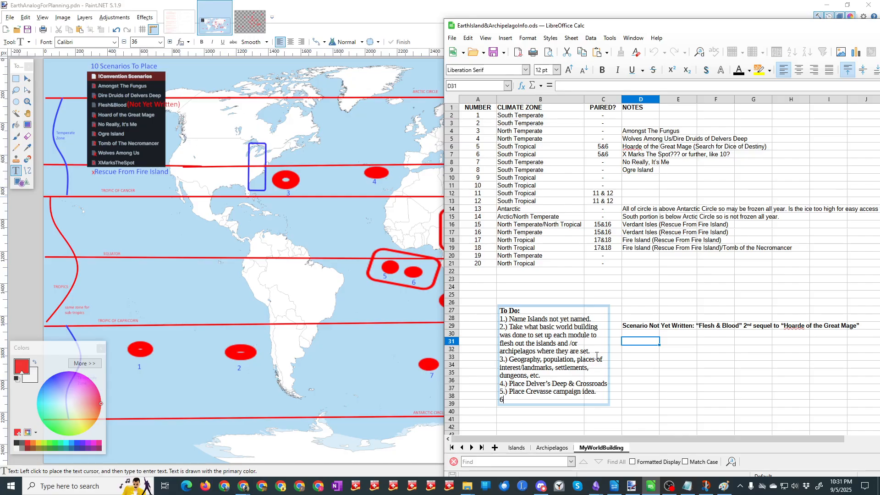
pyautogui.write('.) Place Fractured Kingdoms')
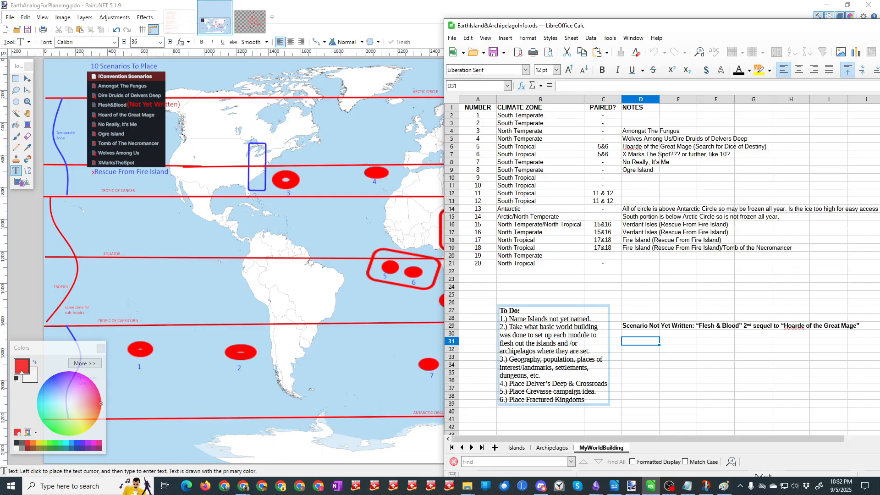
pyautogui.hotkey('alt', 'Tab')
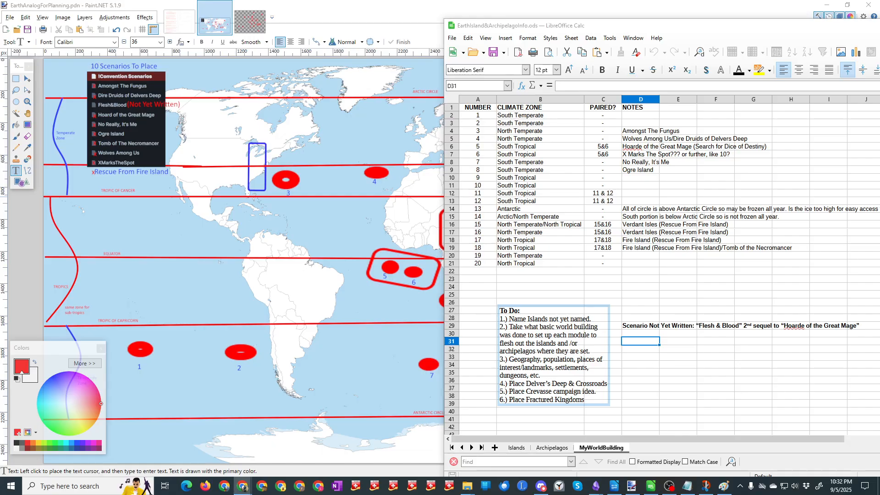